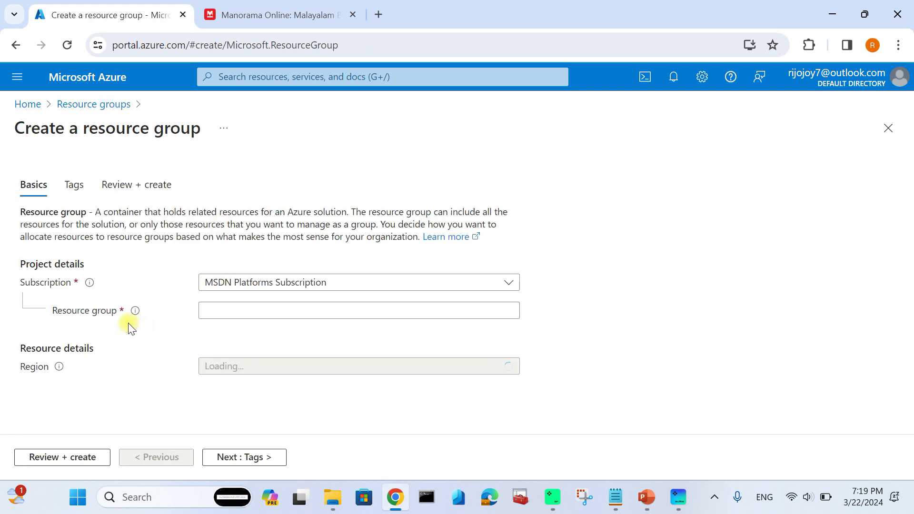
Step: Name the new resource group RG-HubSpoke-demo and set its region to (Middle East) UAE North
left_click(211, 311)
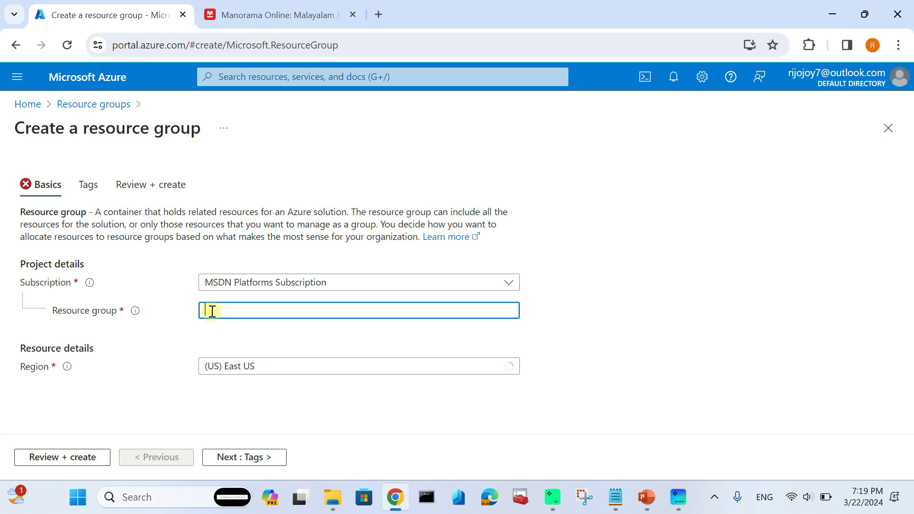
type("RG-HubSpoke-demo")
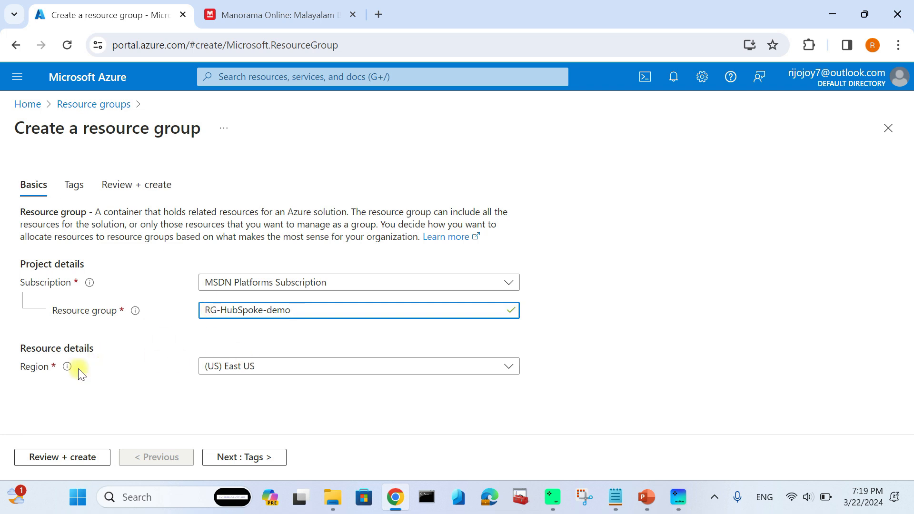
left_click(234, 367)
left_click(246, 337)
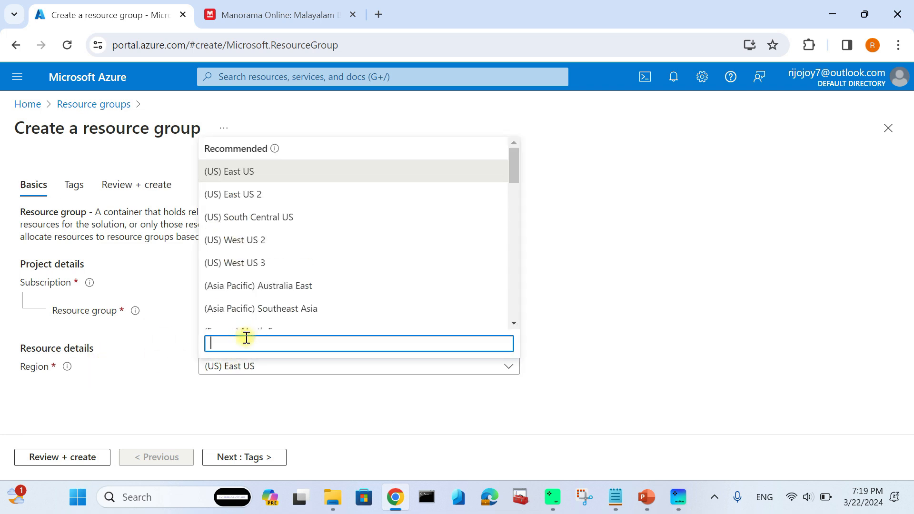
type("use")
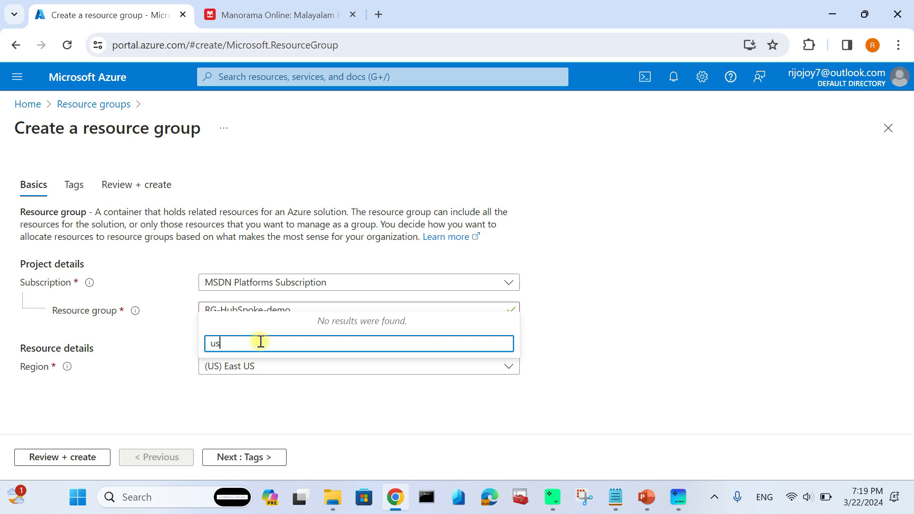
key("BackSpace")
key("BackSpace")
type("uae")
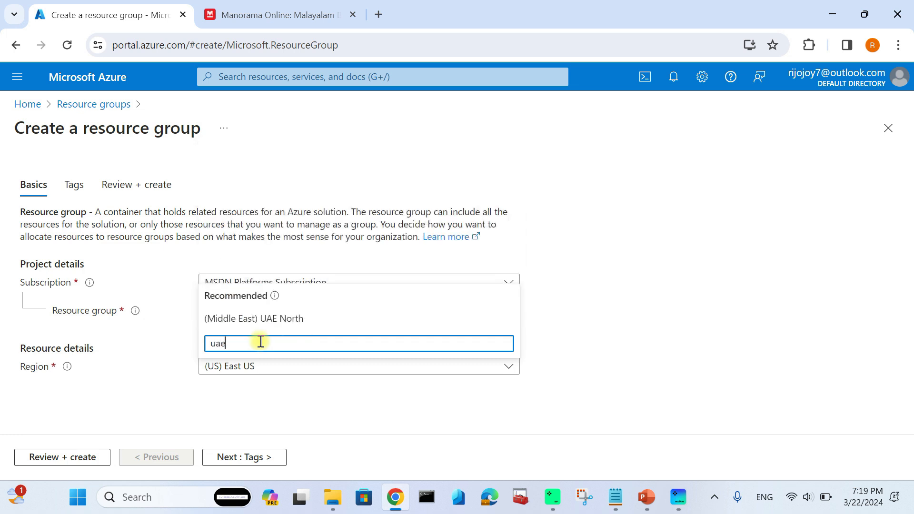
left_click(288, 319)
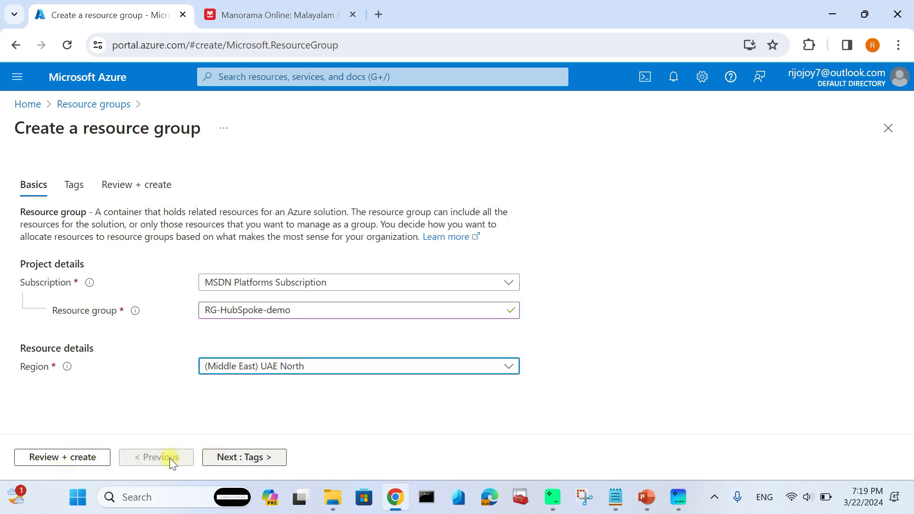
Step: Review and create the resource group, then dismiss the creation notification
left_click(85, 457)
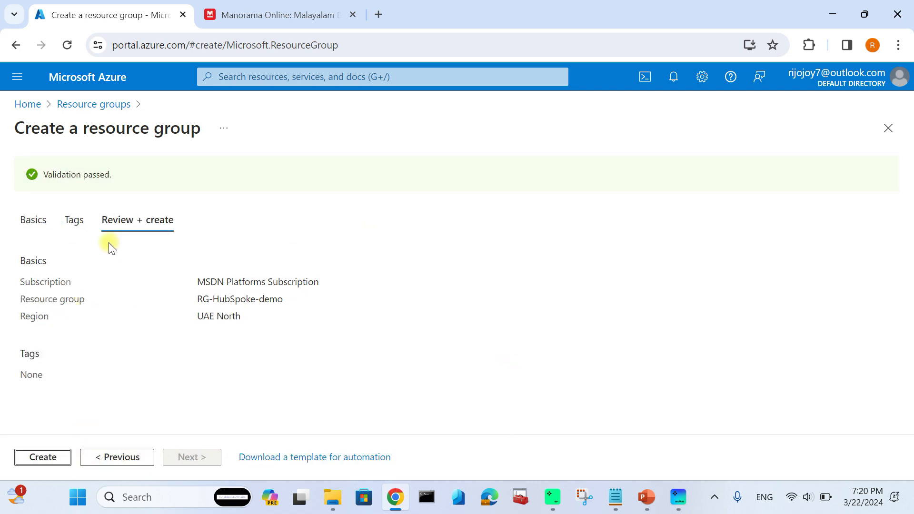
left_click(40, 458)
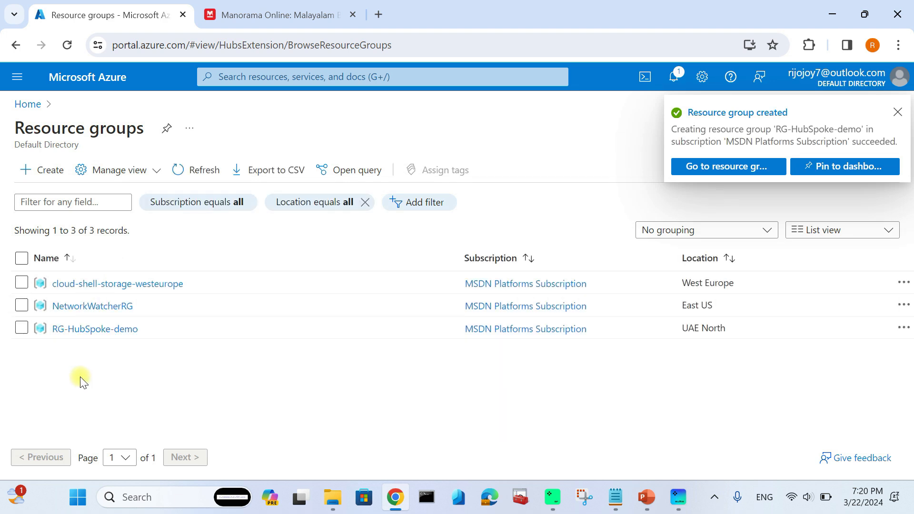
left_click(898, 112)
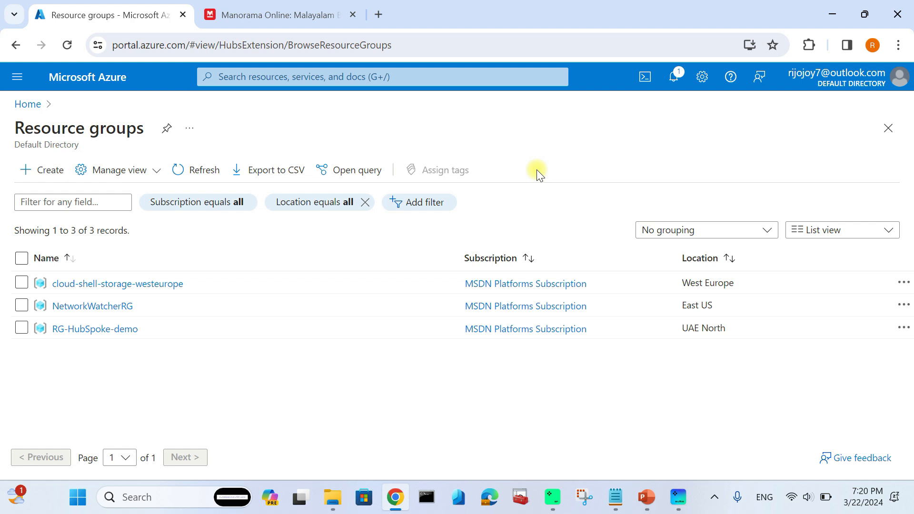
Step: Find the Virtual networks service from the portal home and start creating a virtual network
left_click(87, 74)
left_click(248, 78)
type("virta")
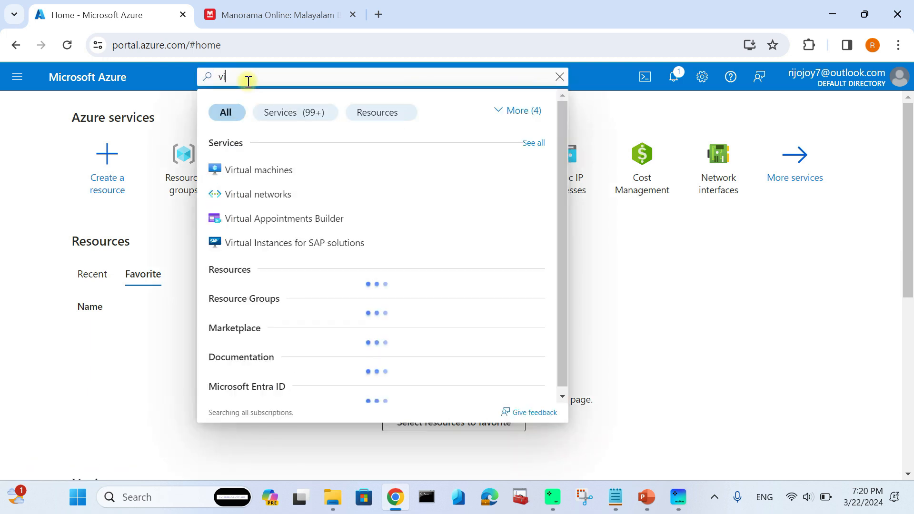
left_click(257, 194)
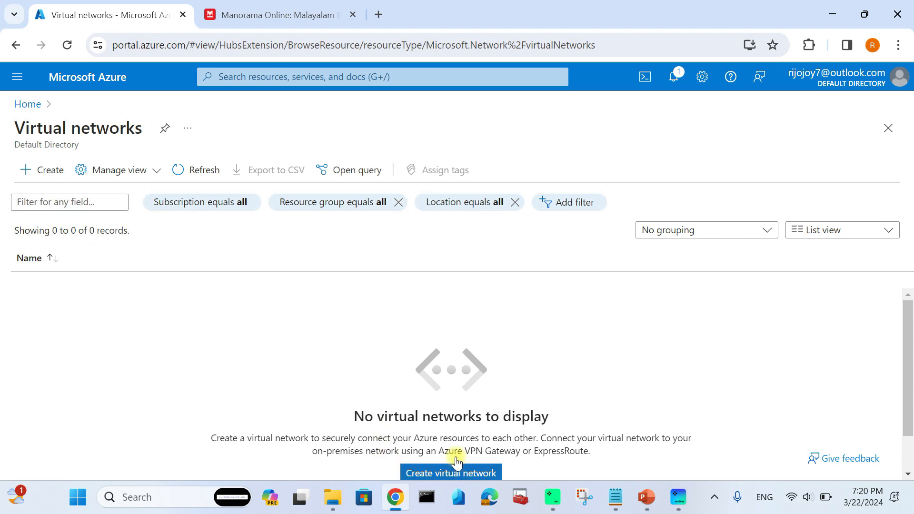
left_click(450, 472)
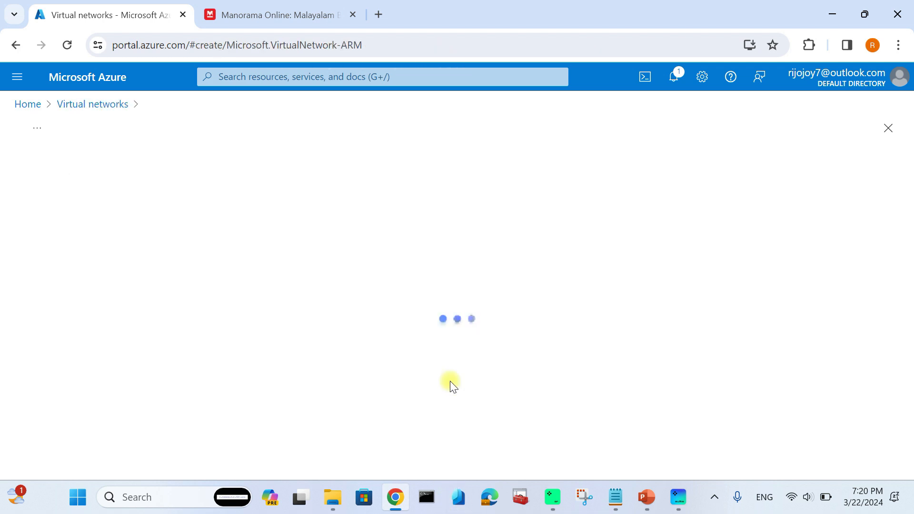
Step: Assign the virtual network to resource group RG-HubSpoke-demo and name it VNet-FW
scroll(394, 304, "down", 3)
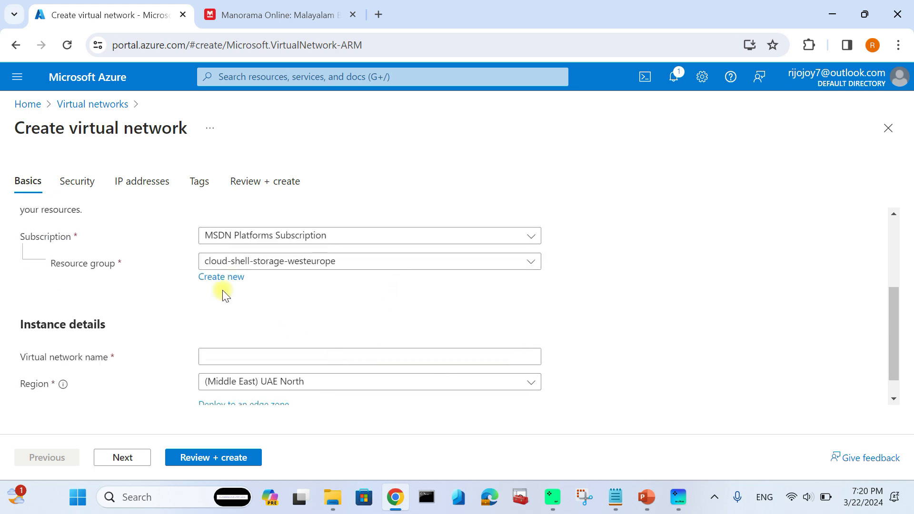
left_click(257, 262)
left_click(252, 366)
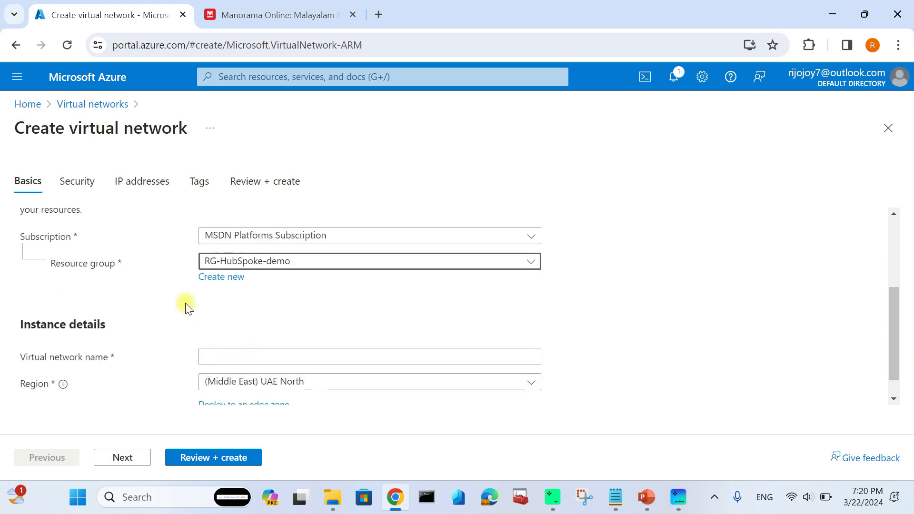
scroll(187, 306, "down", 1)
left_click(222, 329)
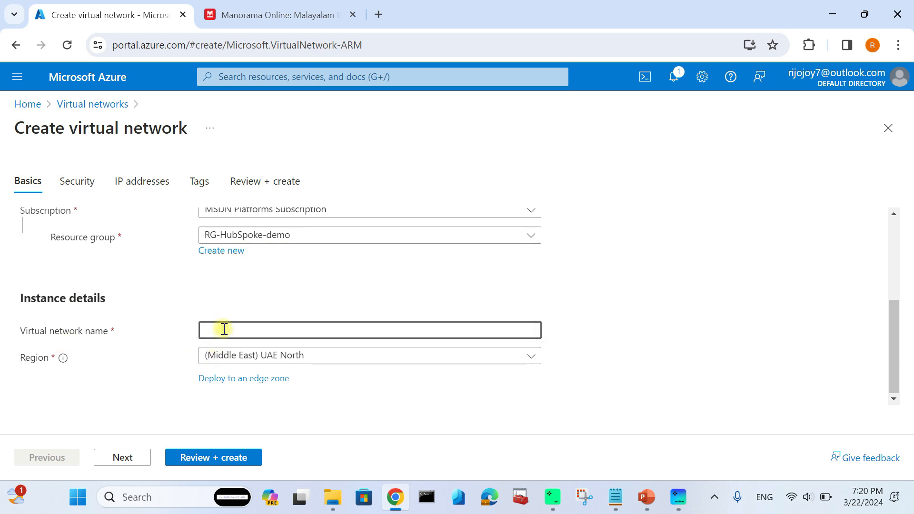
type("Vnet-FW")
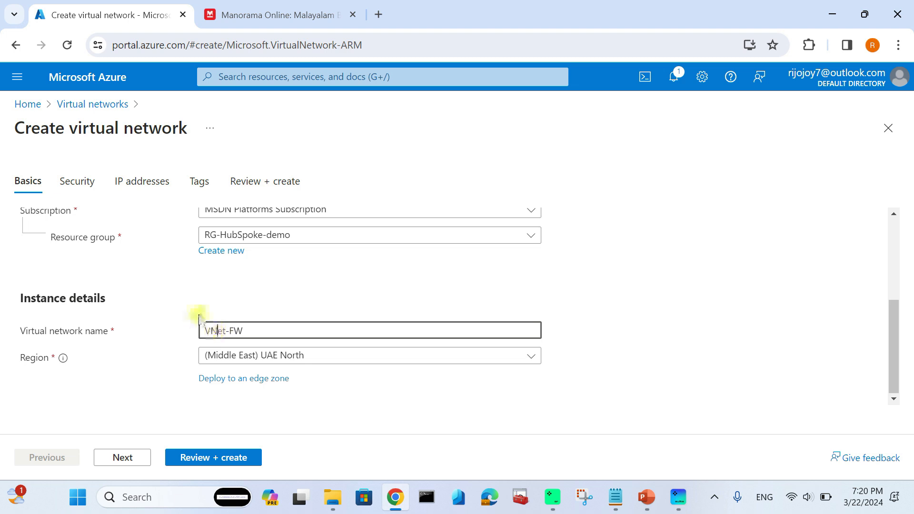
Step: Keep the default security settings, set the IPv4 address space to start at 10.1.0.0, and delete the default subnet
left_click(126, 457)
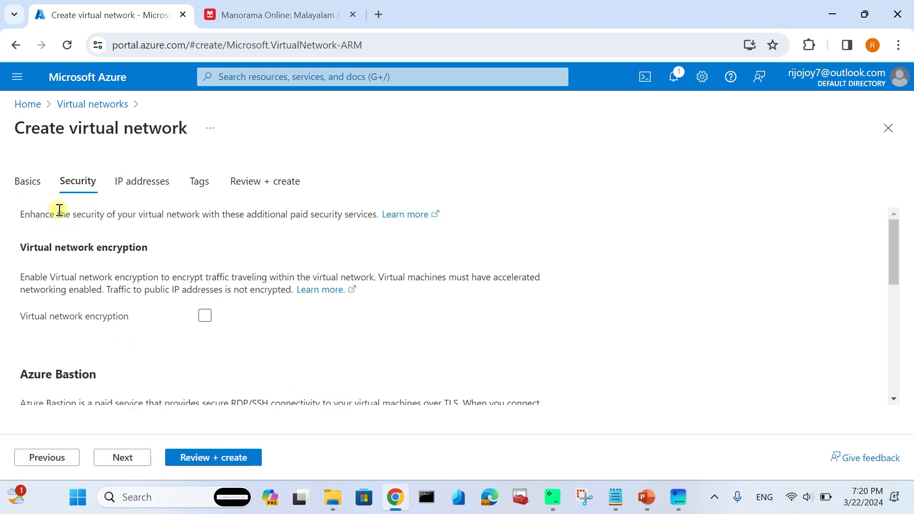
scroll(64, 241, "down", 2)
scroll(69, 265, "up", 2)
left_click(124, 458)
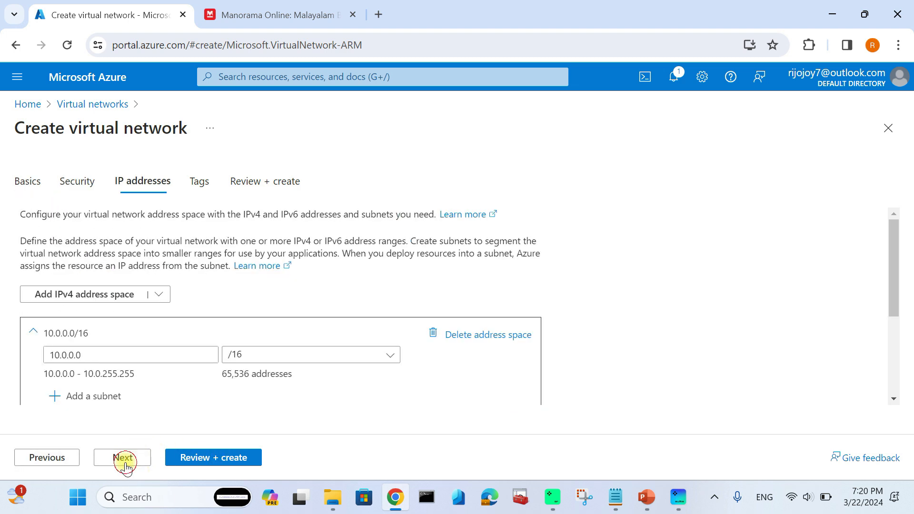
scroll(132, 306, "down", 2)
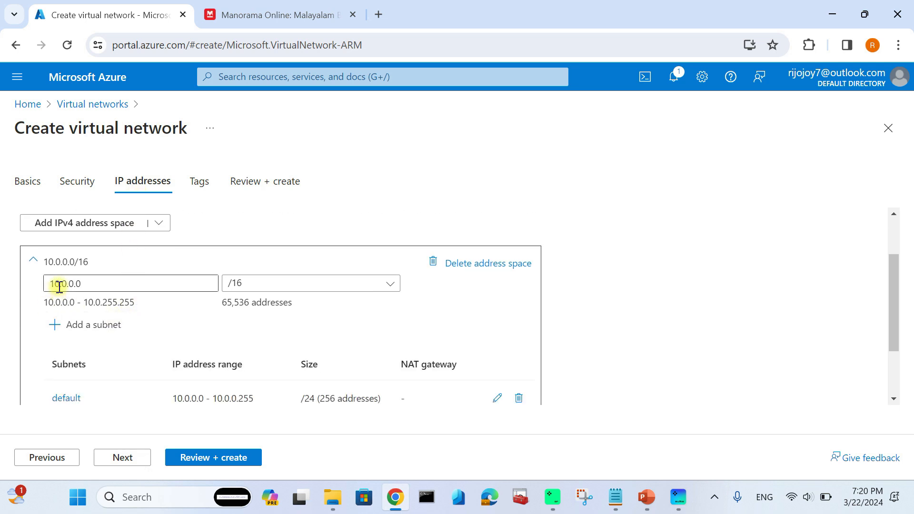
left_click(62, 285)
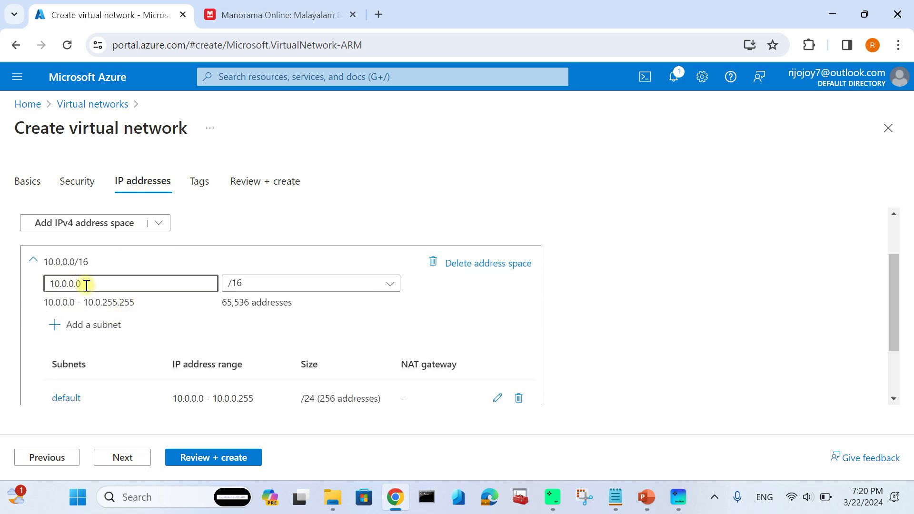
key("BackSpace")
type("1")
scroll(90, 327, "down", 2)
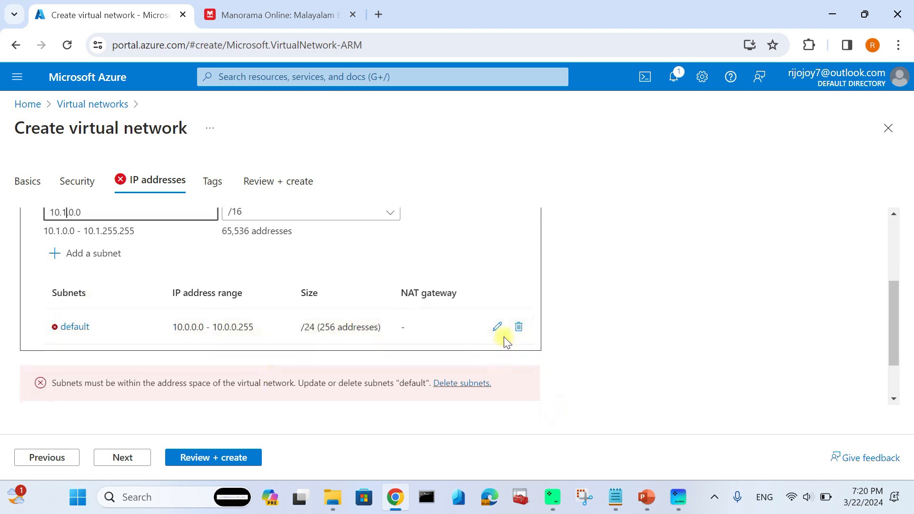
left_click(518, 327)
Step: Add a subnet with the Azure Firewall purpose and starting address 10.1.1.0 to the address space
left_click(72, 262)
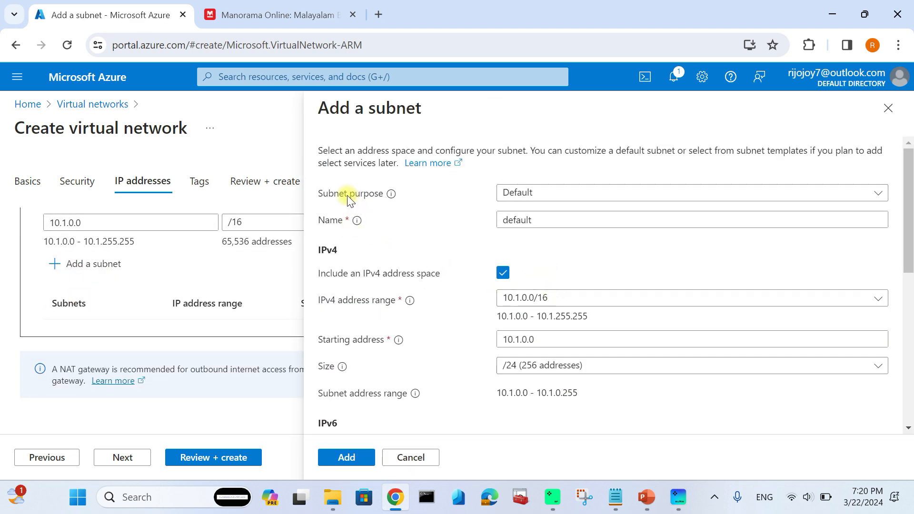
left_click(525, 191)
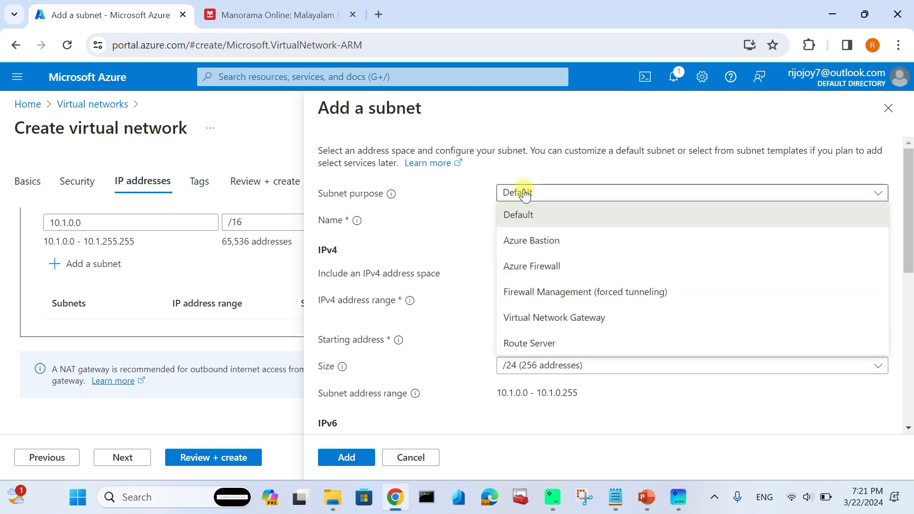
left_click(546, 267)
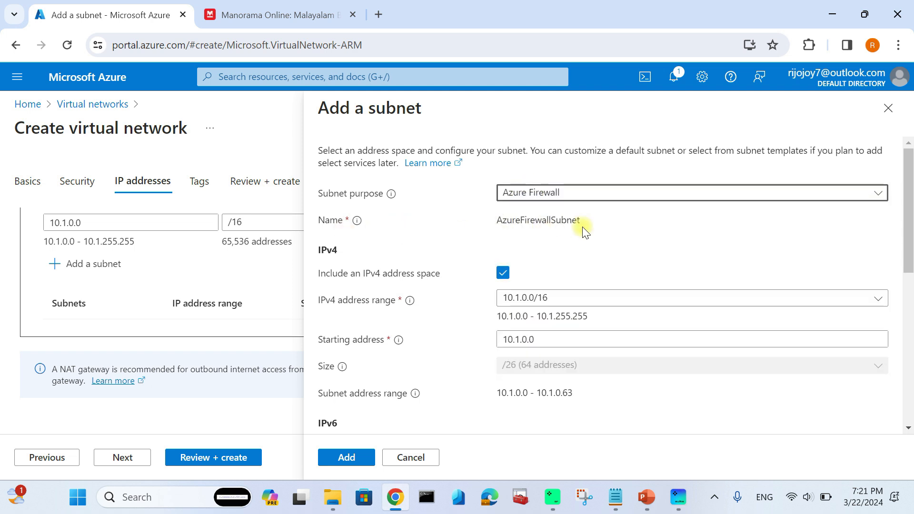
scroll(523, 286, "down", 2)
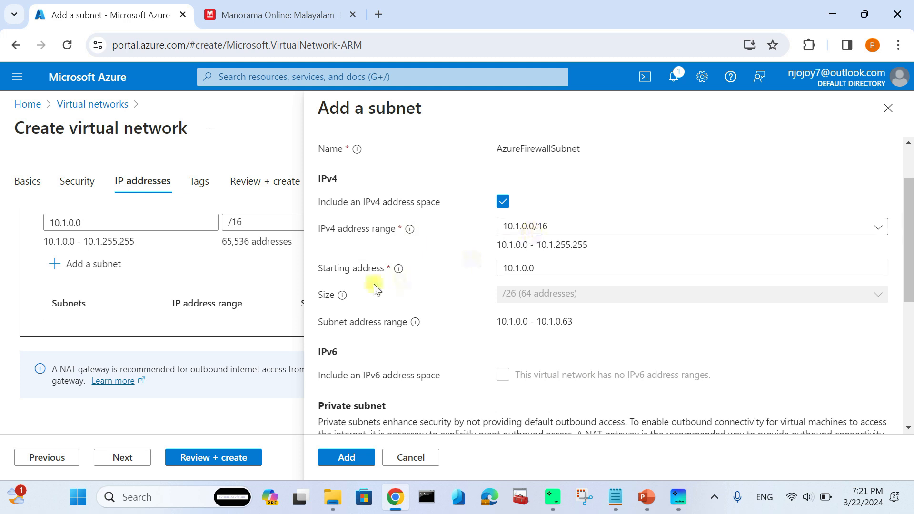
left_click(523, 268)
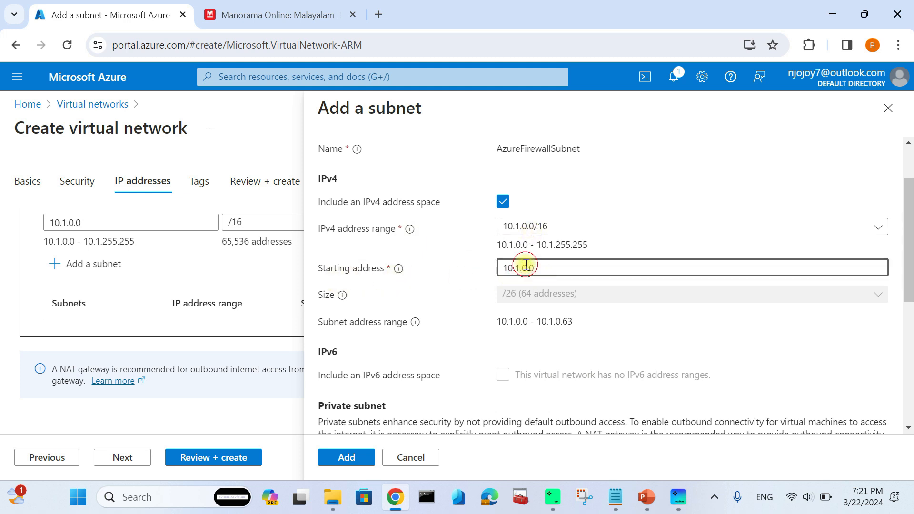
key("BackSpace")
type("1")
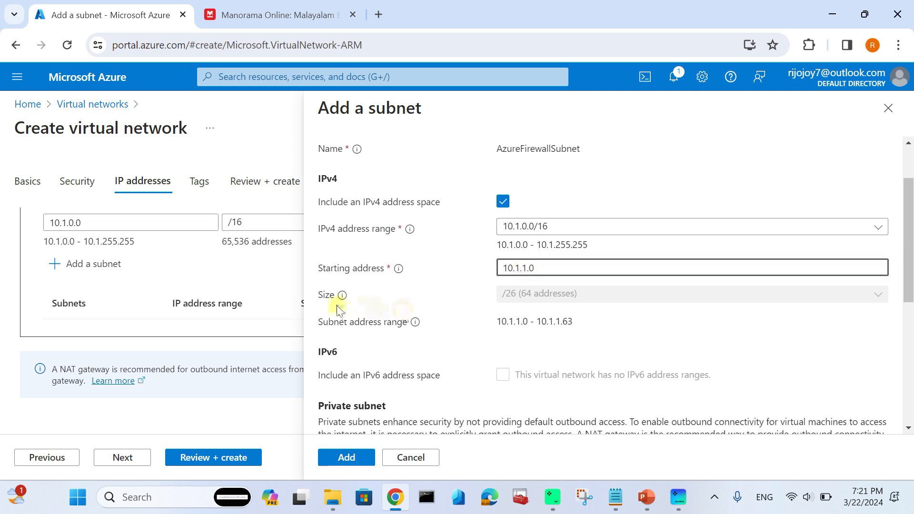
scroll(453, 370, "down", 3)
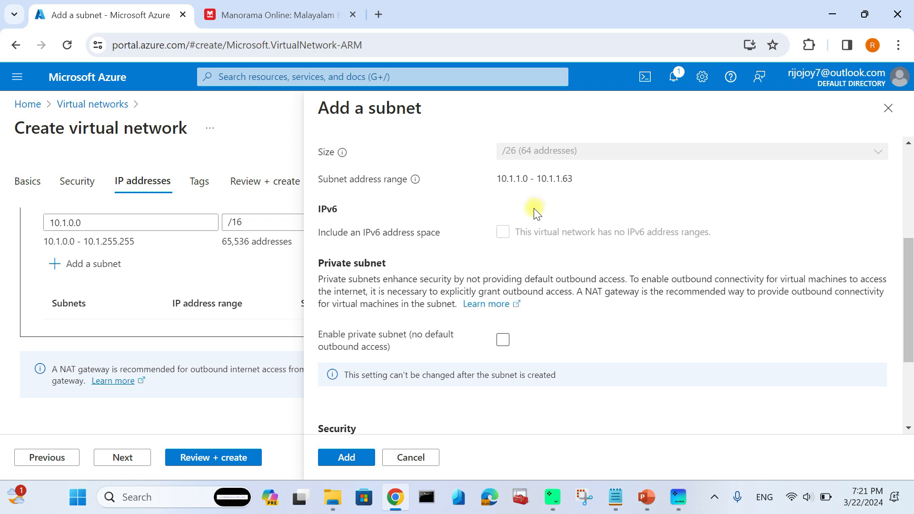
scroll(533, 207, "up", 2)
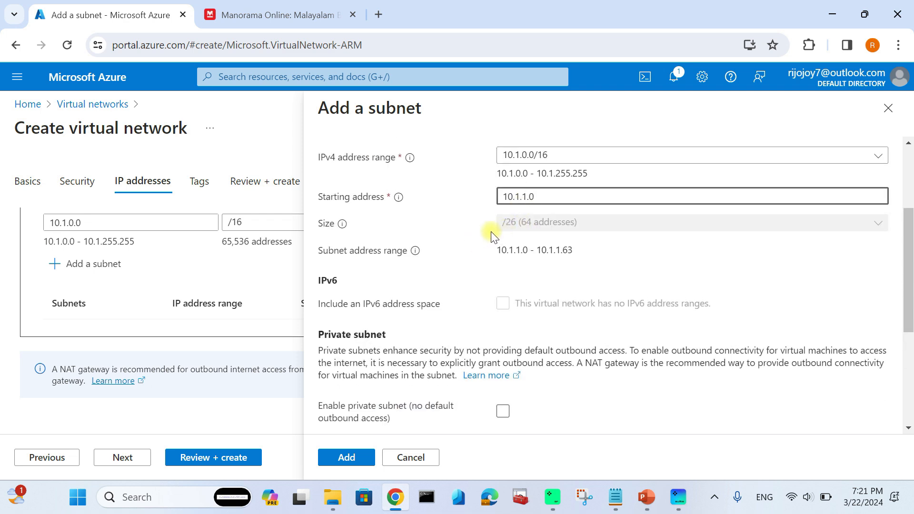
left_click(347, 456)
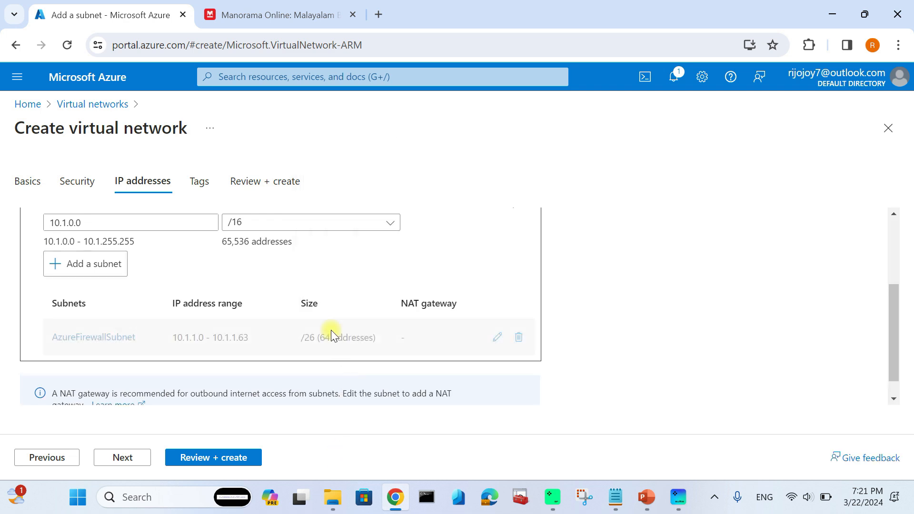
Step: Review the virtual network's settings without adding tags, and create it
scroll(102, 373, "up", 1)
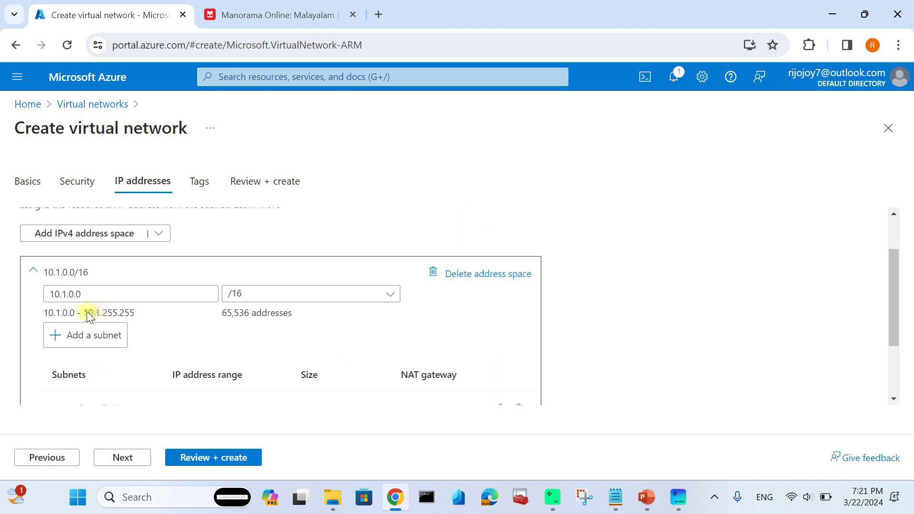
scroll(77, 338, "down", 1)
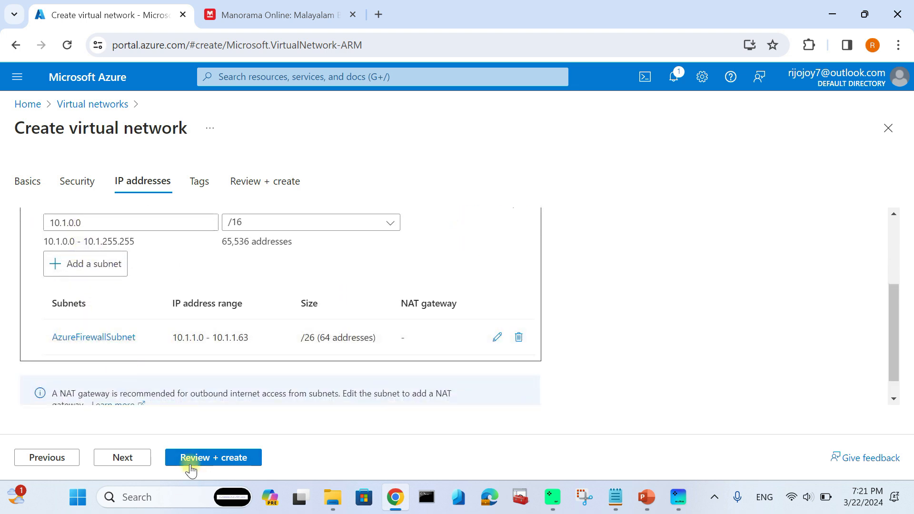
left_click(124, 457)
left_click(187, 456)
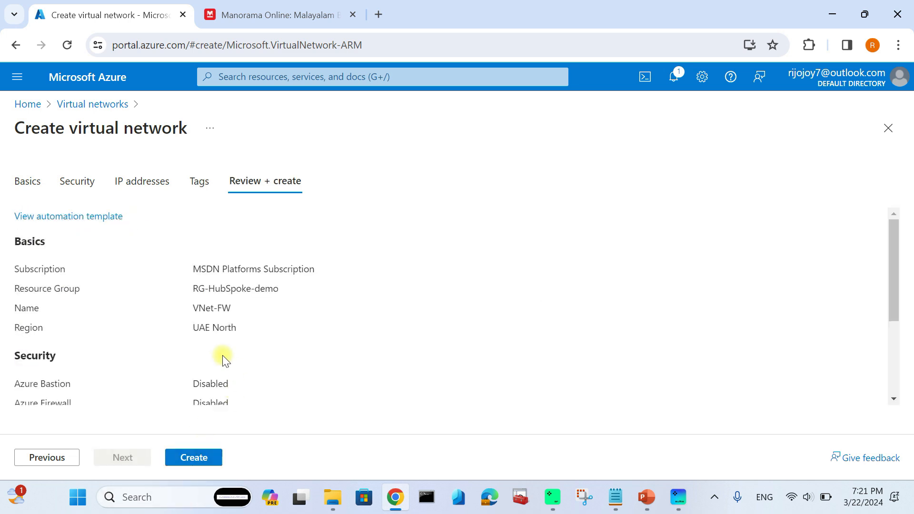
scroll(85, 271, "down", 3)
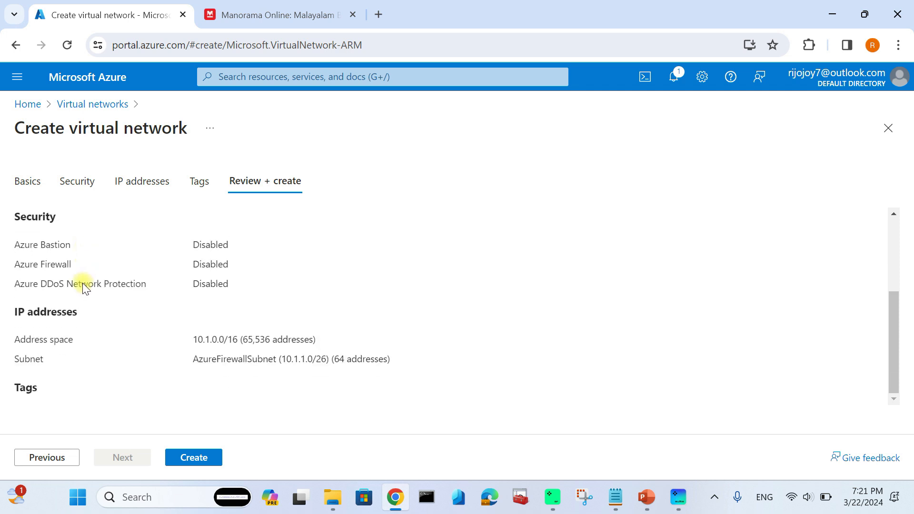
left_click(202, 458)
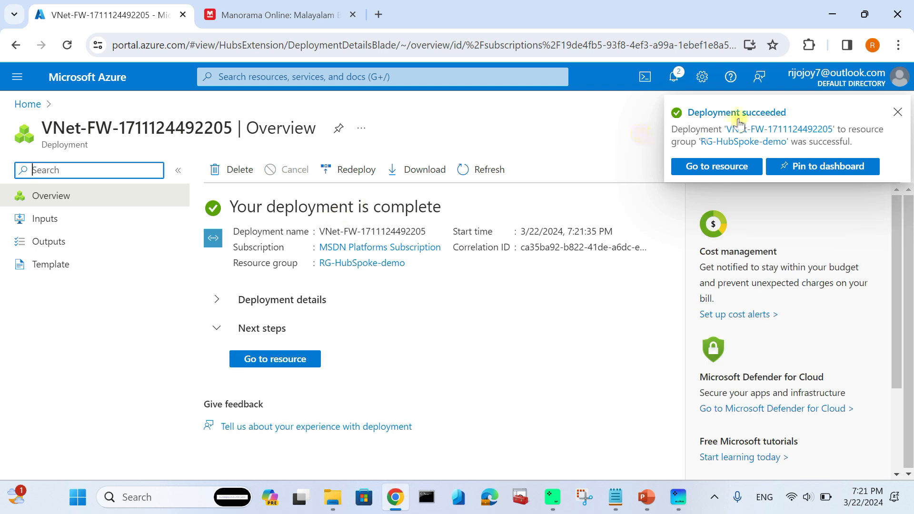
Step: Dismiss the deployment notification and check the virtual networks list for VNet-FW
left_click(108, 85)
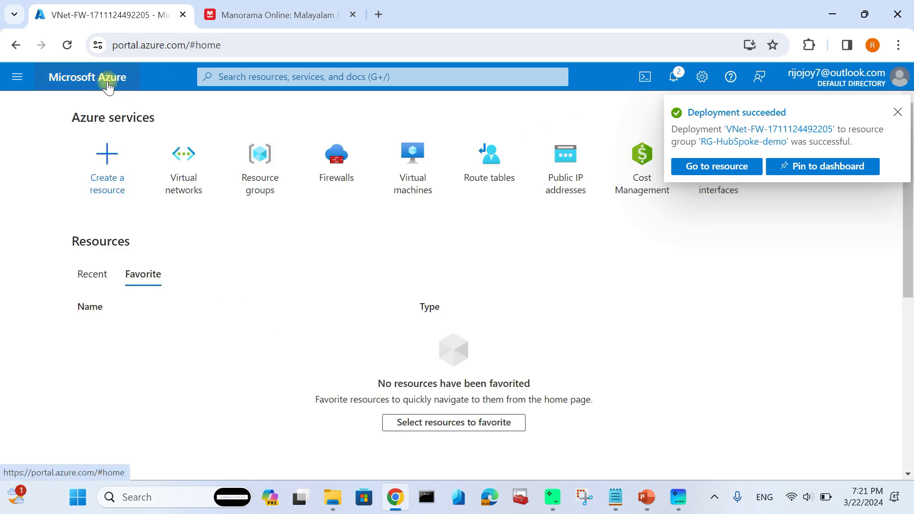
left_click(897, 112)
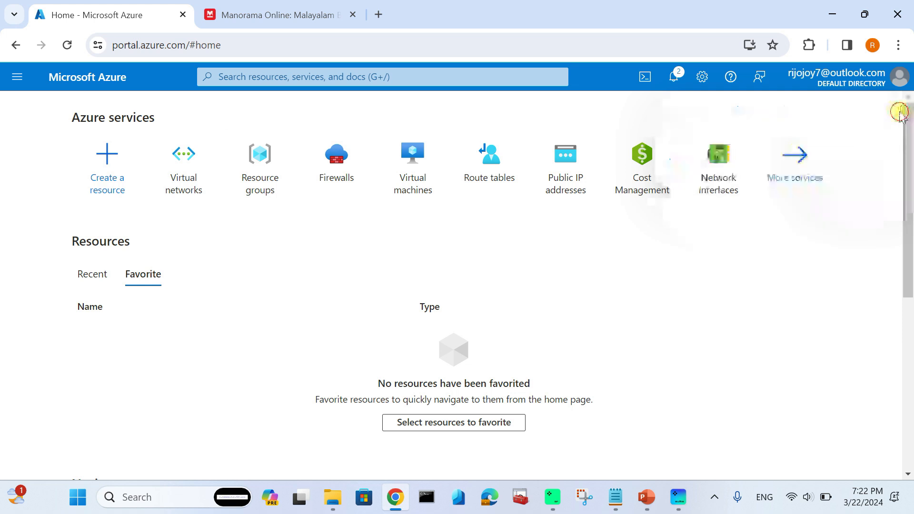
left_click(167, 171)
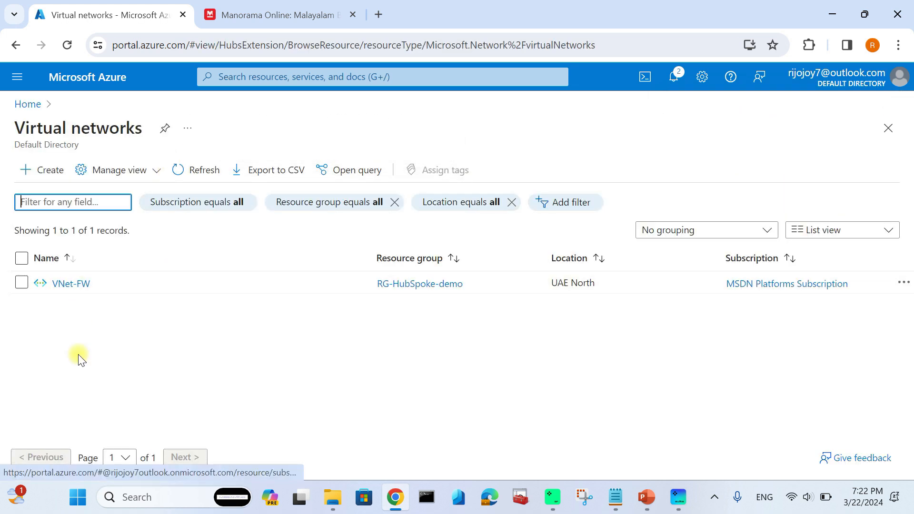
Step: Find the Firewalls service and start creating a new Azure firewall
left_click(119, 81)
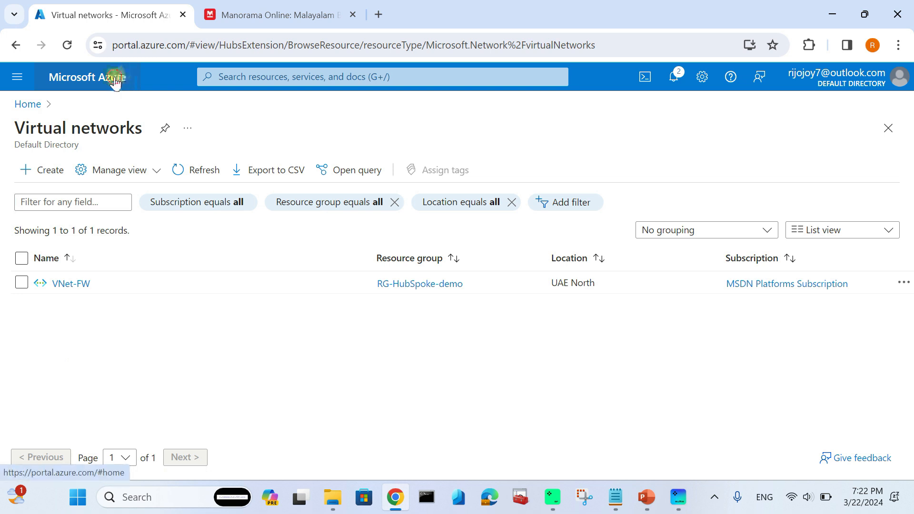
left_click(231, 78)
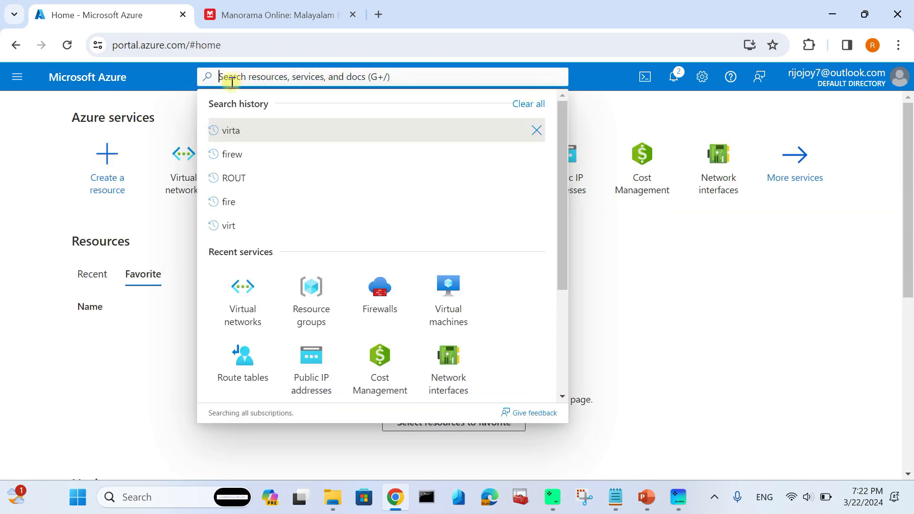
type("fir")
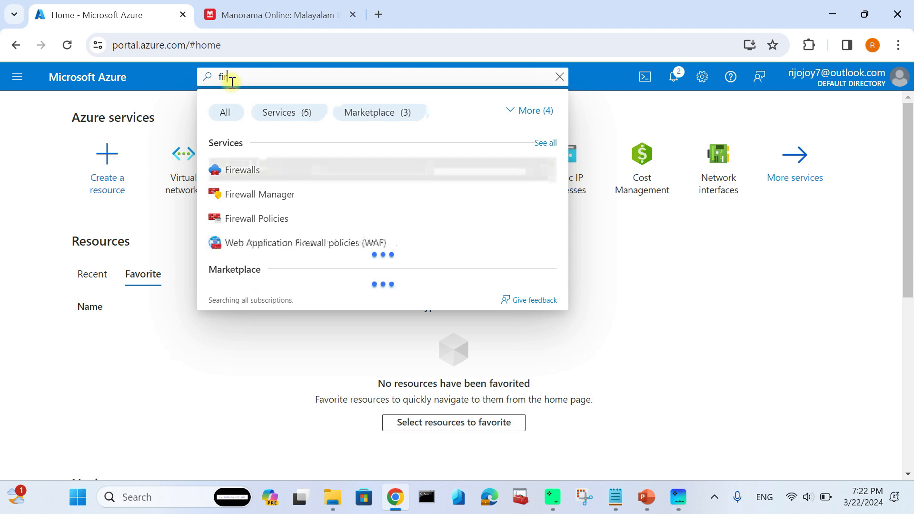
left_click(247, 171)
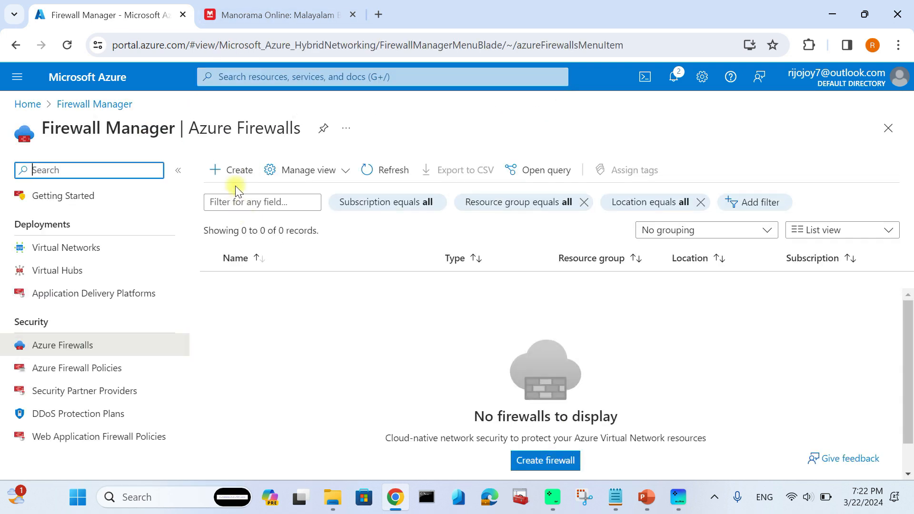
left_click(543, 460)
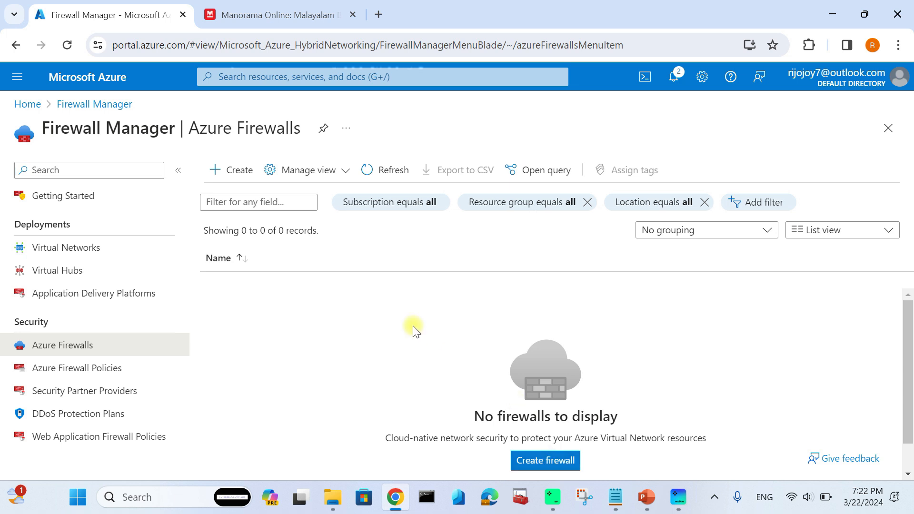
Step: Assign the firewall to resource group RG-HubSpoke-demo and name it FW-demo
scroll(164, 351, "down", 1)
left_click(287, 269)
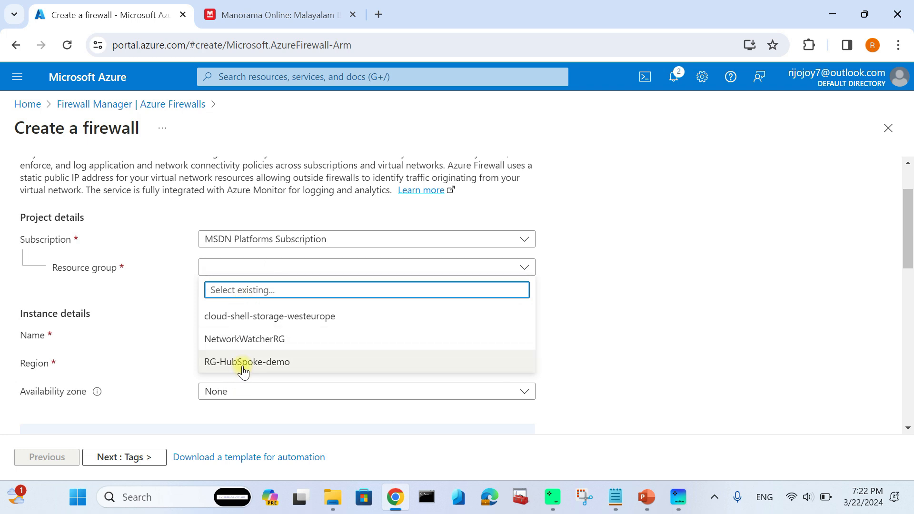
left_click(245, 368)
scroll(137, 340, "down", 1)
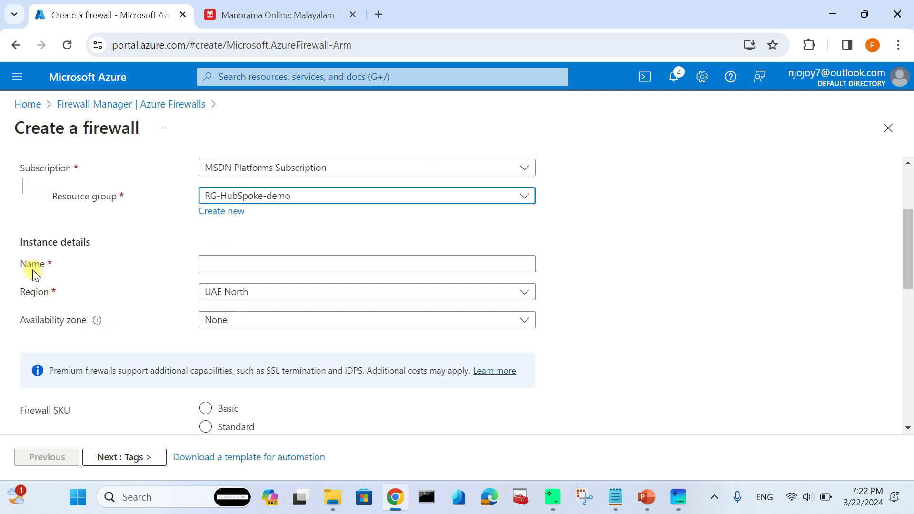
left_click(208, 264)
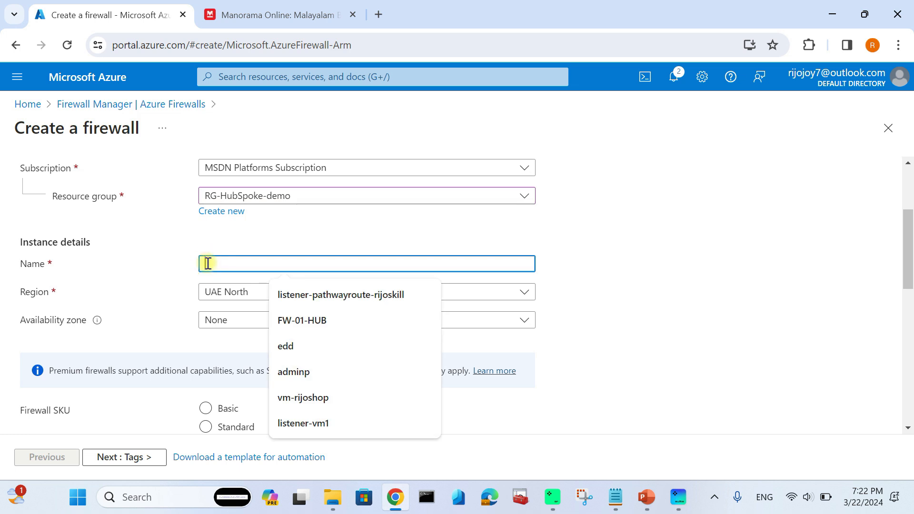
type("FW-")
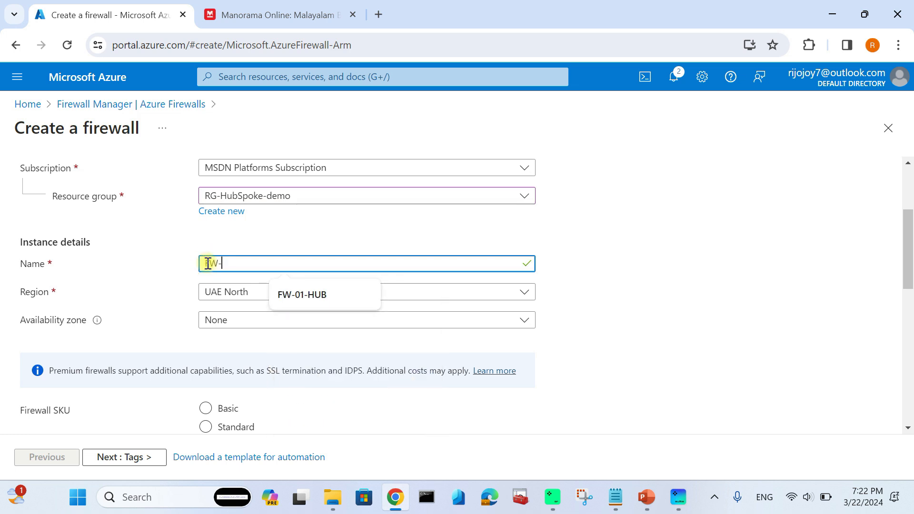
type("demo")
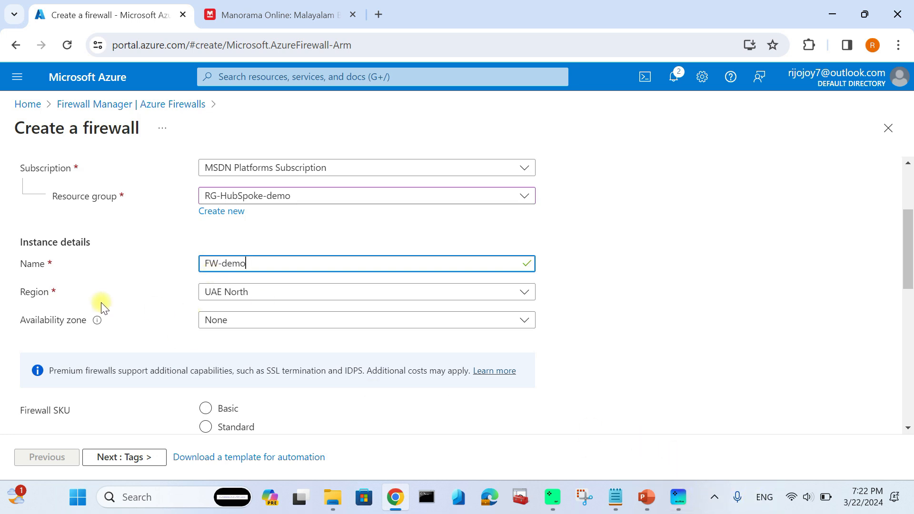
Step: Keep the Premium firewall SKU and add a new Premium-tier firewall policy named FW-policy-01 in region UAE North
scroll(85, 328, "down", 1)
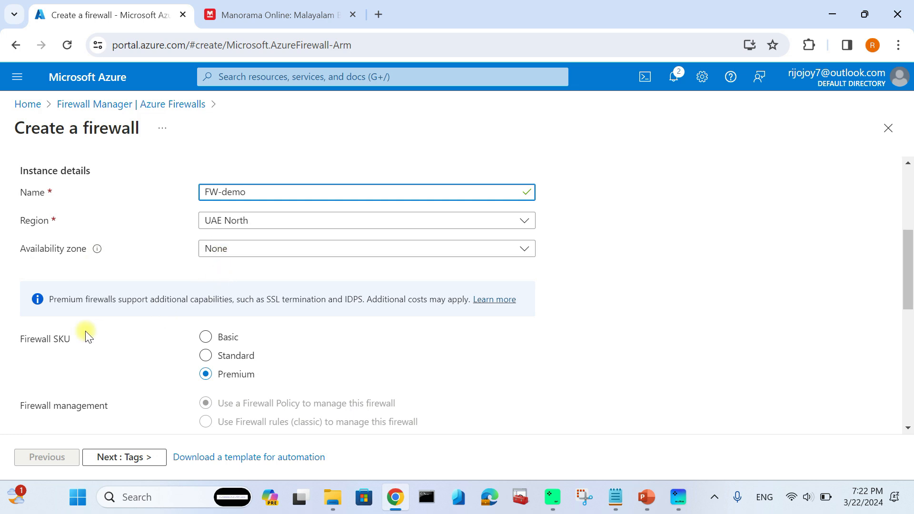
scroll(85, 333, "down", 1)
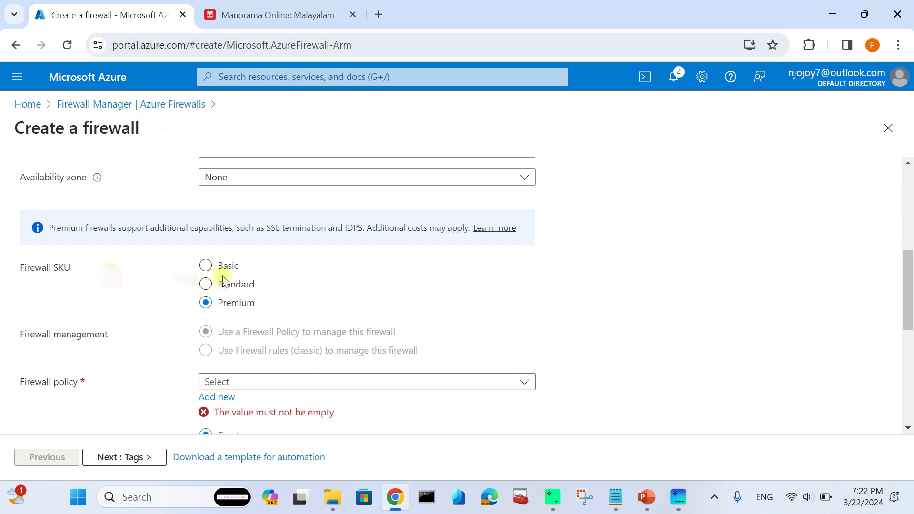
scroll(90, 329, "down", 1)
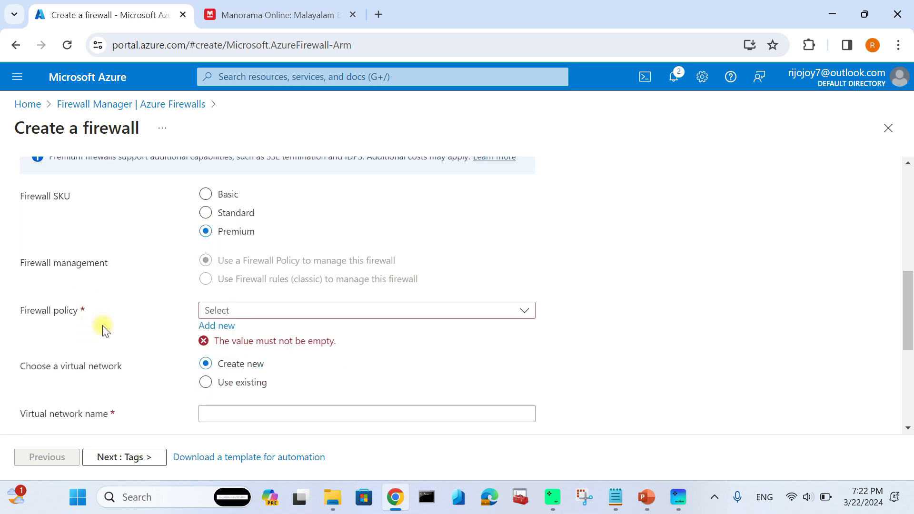
left_click(216, 326)
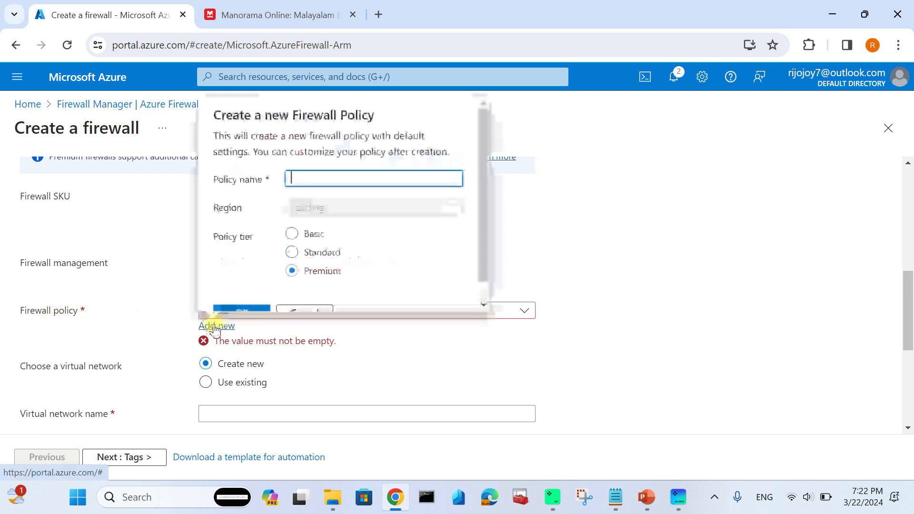
left_click(305, 183)
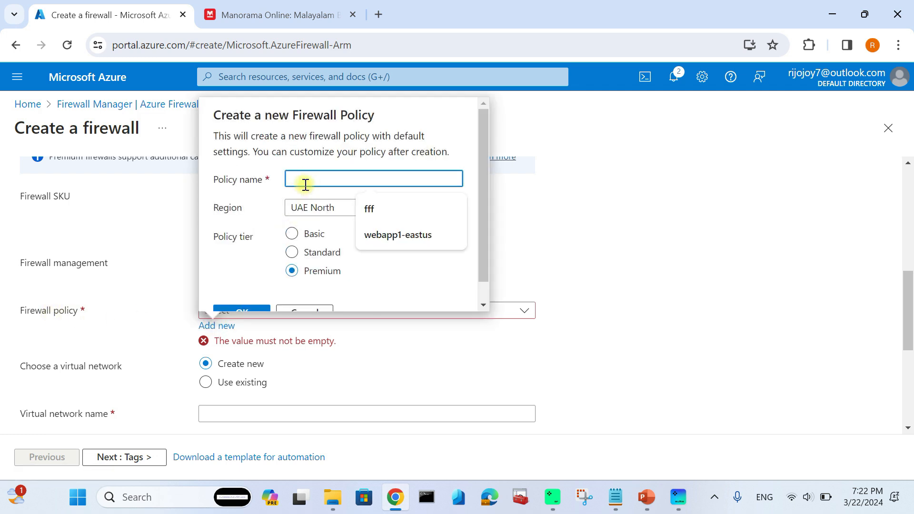
type("FW-policy-01")
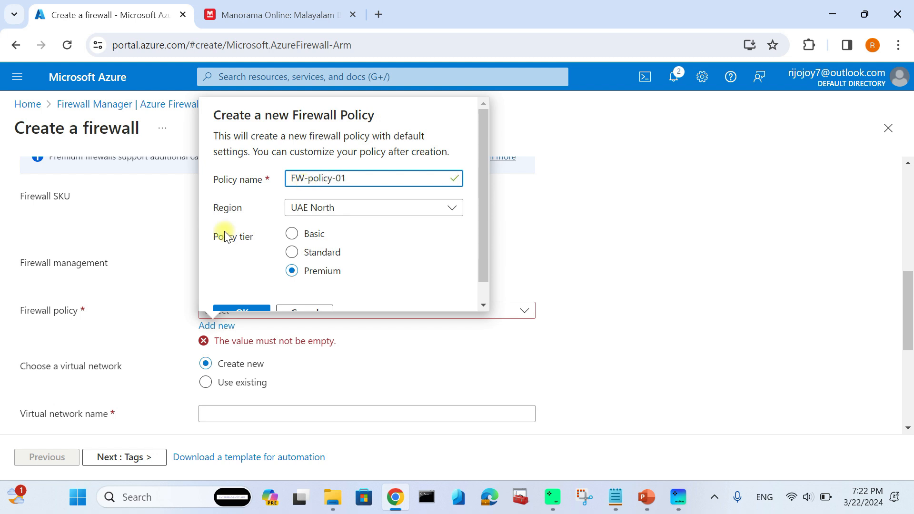
left_click(310, 208)
left_click(310, 208)
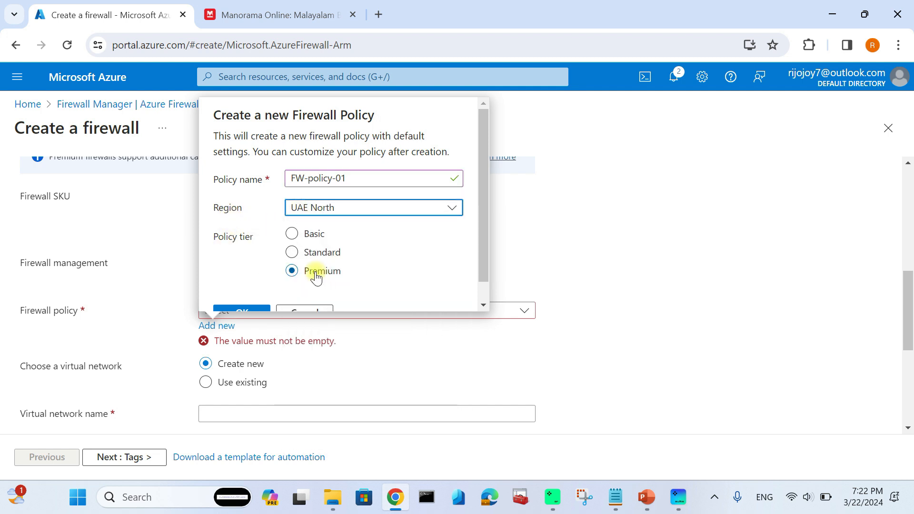
scroll(329, 266, "down", 1)
left_click(249, 289)
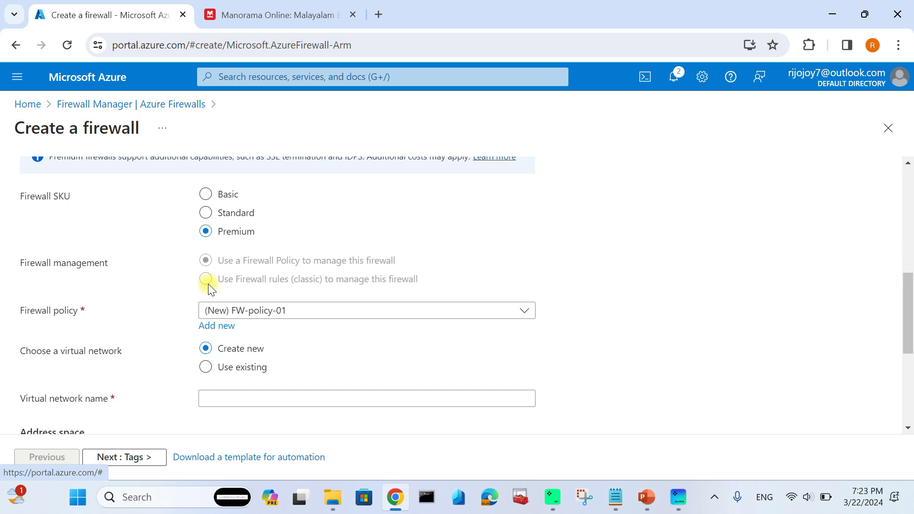
Step: Place the firewall in the existing virtual network VNet-FW of resource group RG-HubSpoke-demo
scroll(77, 255, "down", 3)
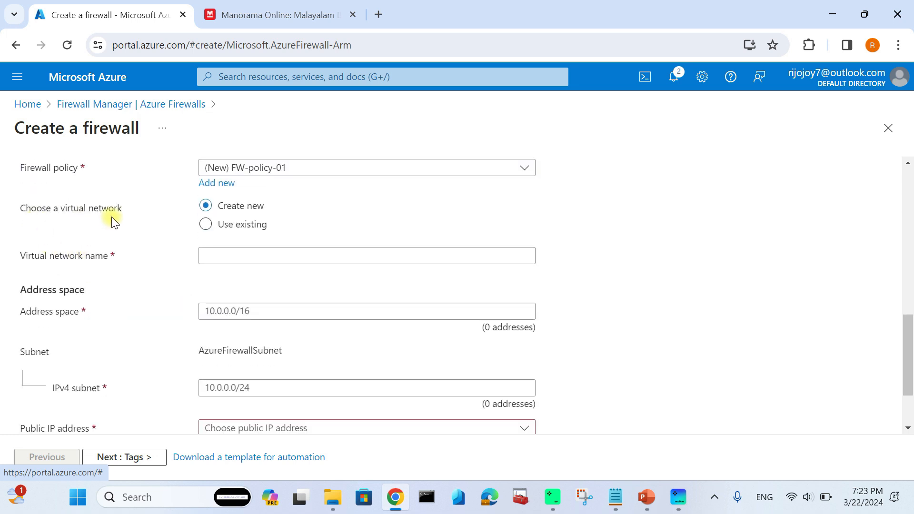
left_click(205, 225)
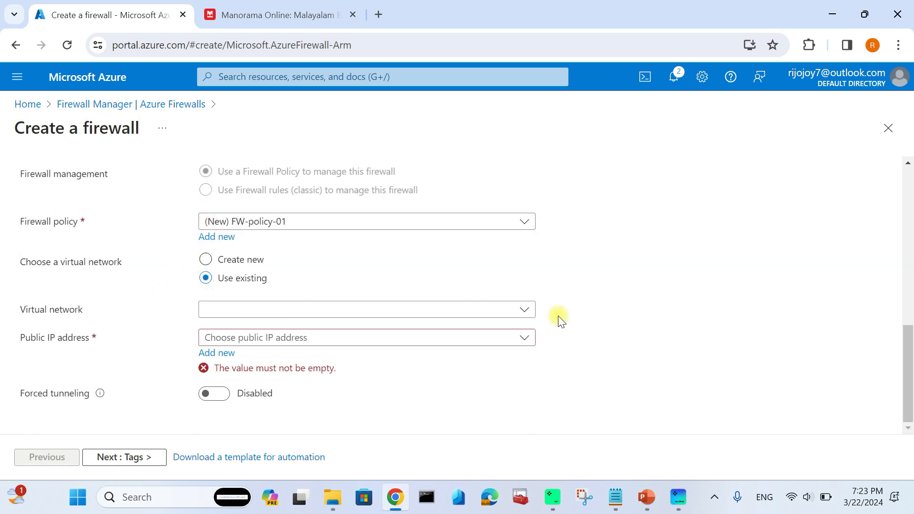
left_click(523, 308)
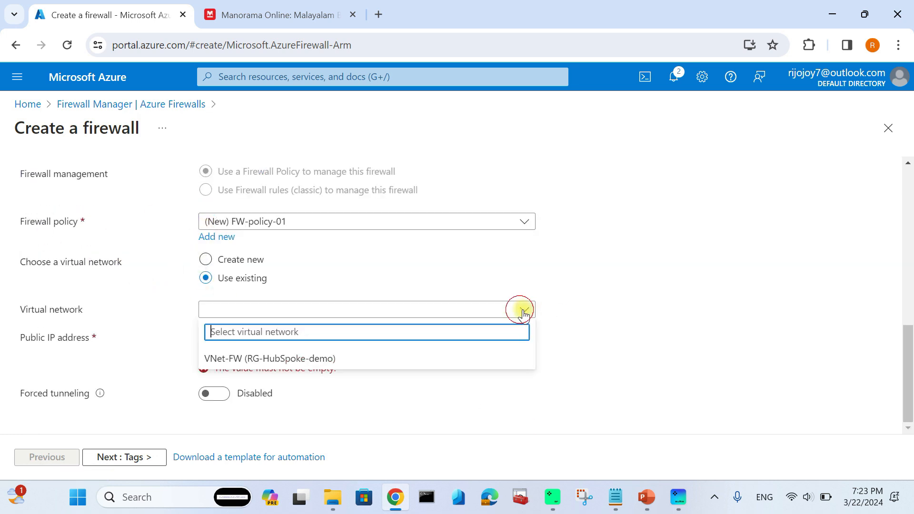
left_click(256, 359)
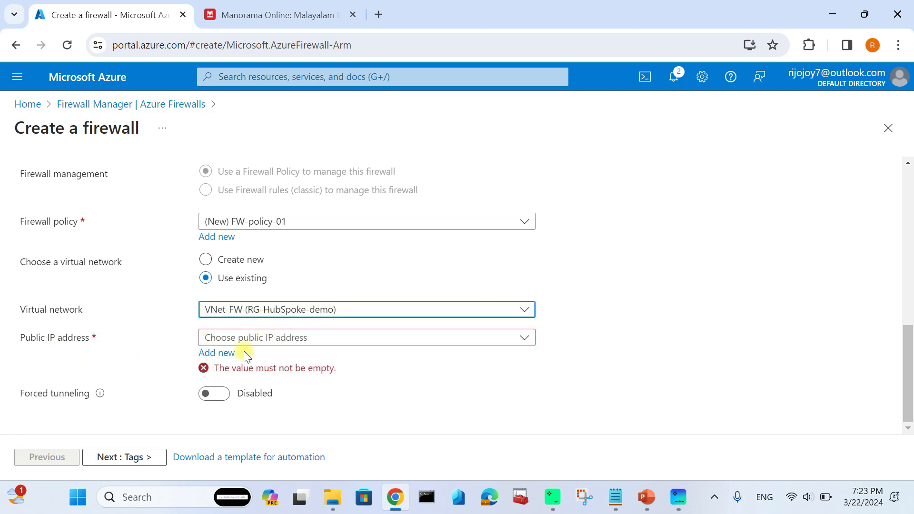
Step: Add a new public IP address named FW-PIP to the firewall
left_click(218, 355)
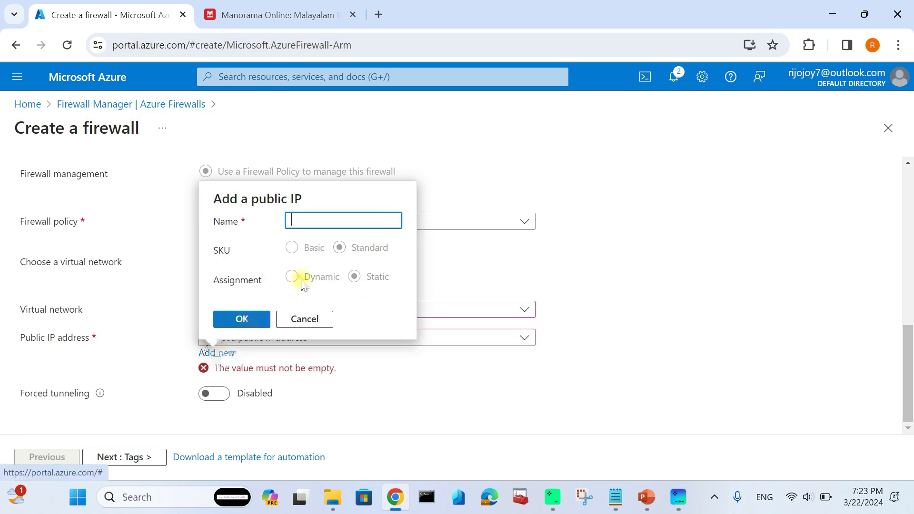
left_click(303, 219)
type("FW-PIP")
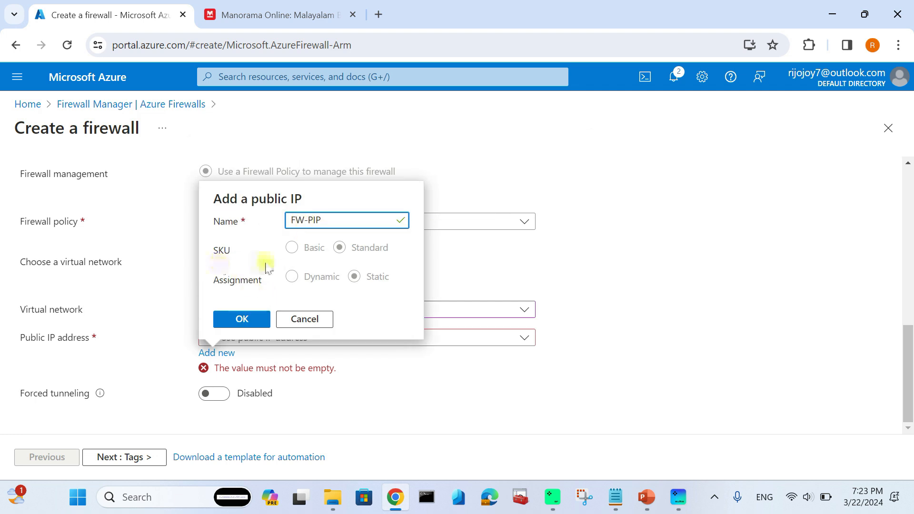
left_click(240, 318)
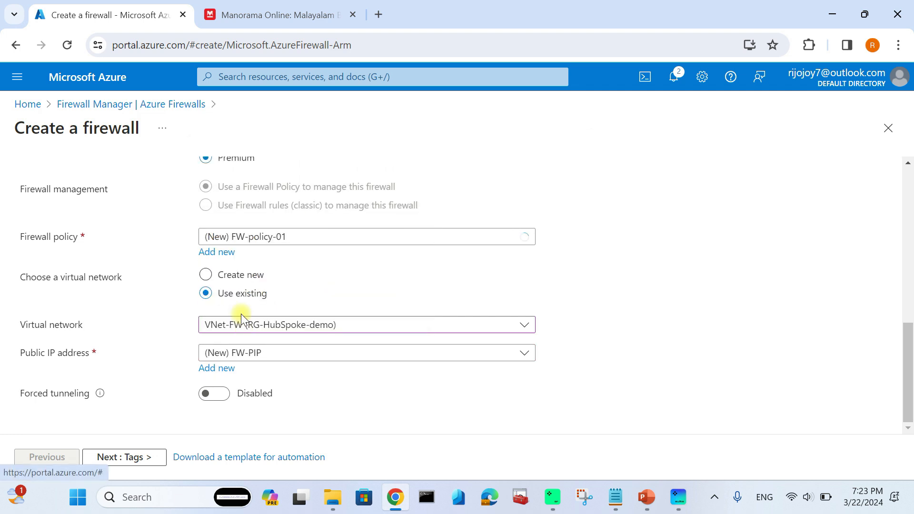
Step: Skip the tags, review the firewall's settings, and create it
left_click(127, 462)
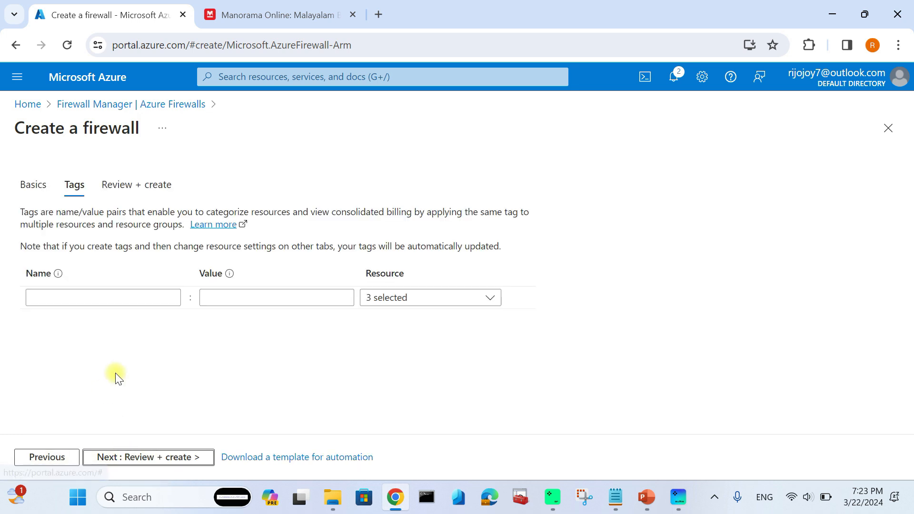
left_click(153, 456)
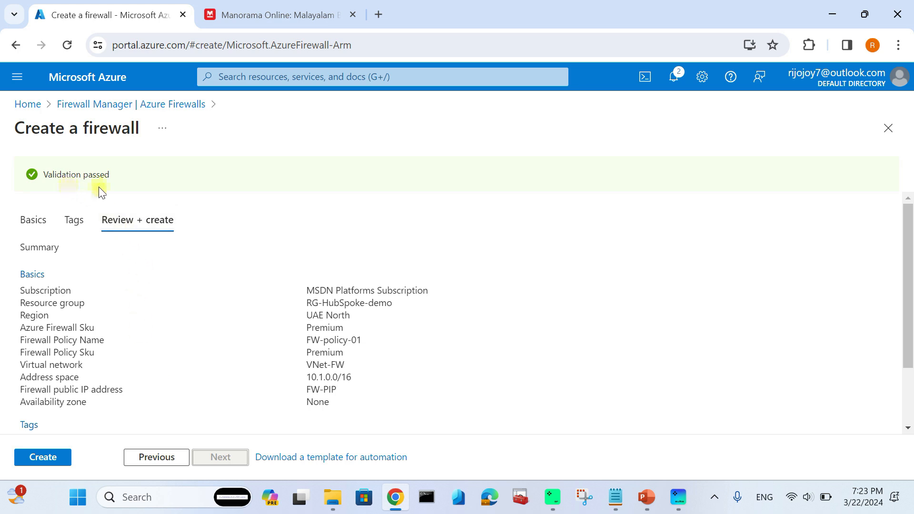
scroll(96, 357, "down", 2)
left_click(54, 461)
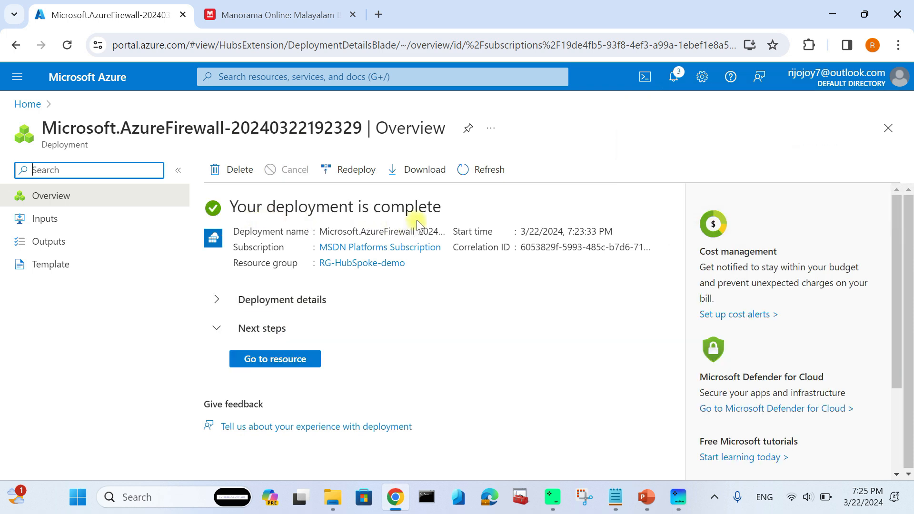
Step: Check the Azure Firewalls list for the newly deployed FW-demo firewall
left_click(111, 88)
left_click(183, 175)
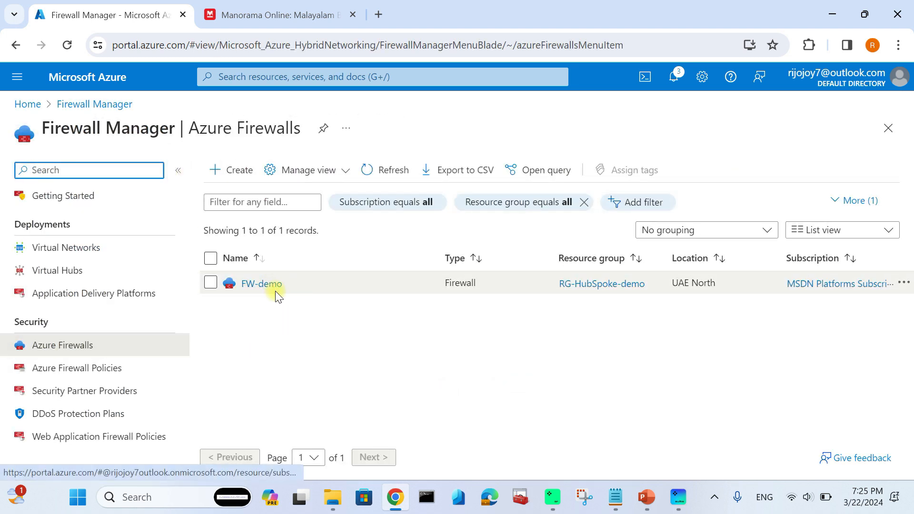
Step: Start creating a new virtual network in resource group RG-HubSpoke-demo
left_click(91, 86)
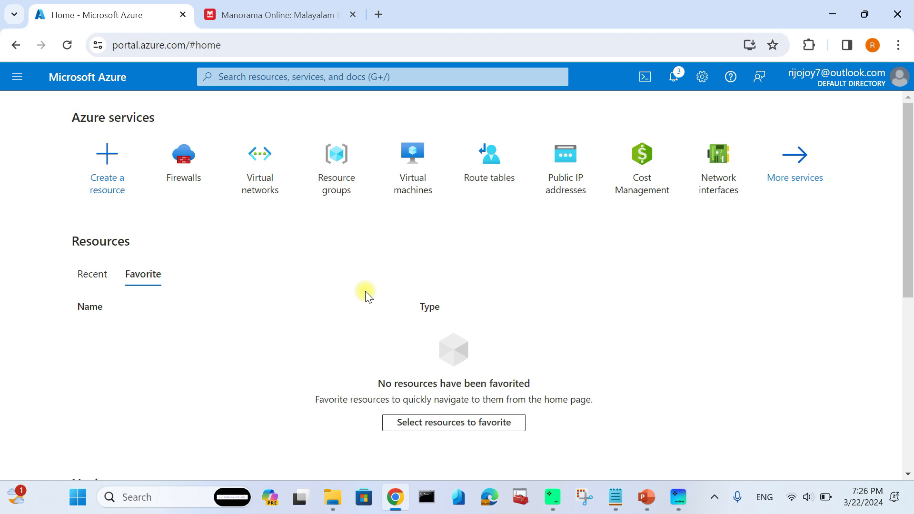
left_click(261, 178)
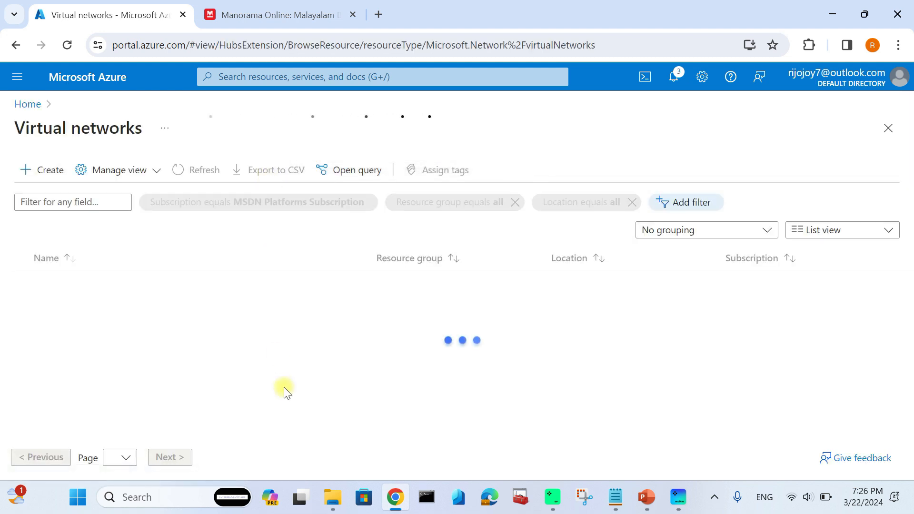
left_click(54, 169)
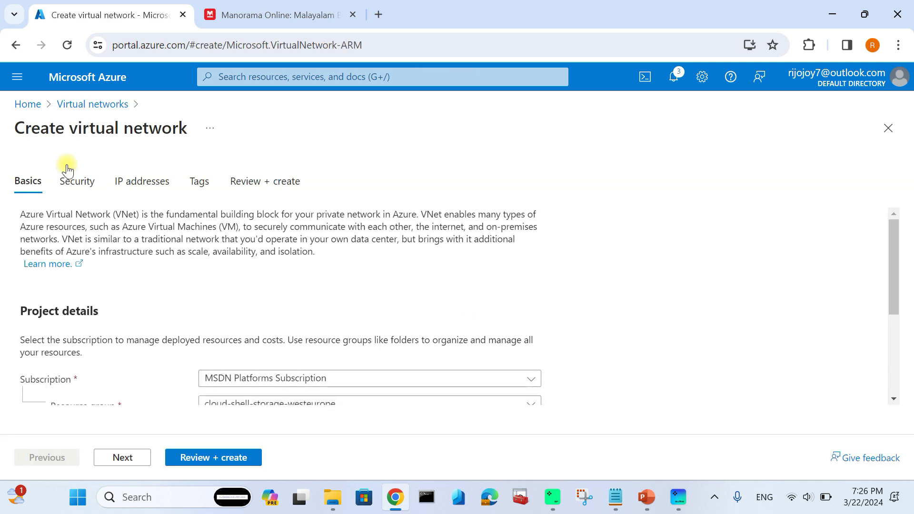
scroll(218, 378, "down", 2)
left_click(241, 332)
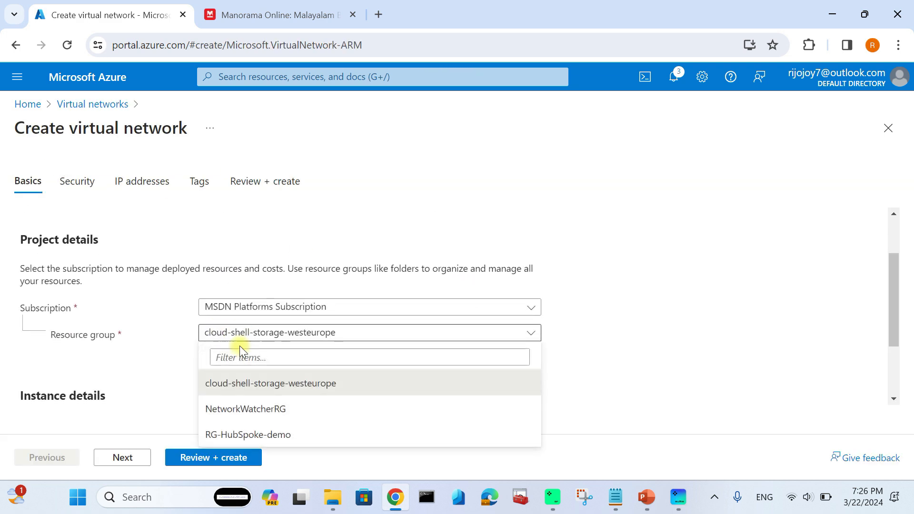
left_click(244, 434)
Step: Name the virtual network Vnet-Prod and keep the UAE North region
scroll(224, 372, "down", 2)
left_click(231, 333)
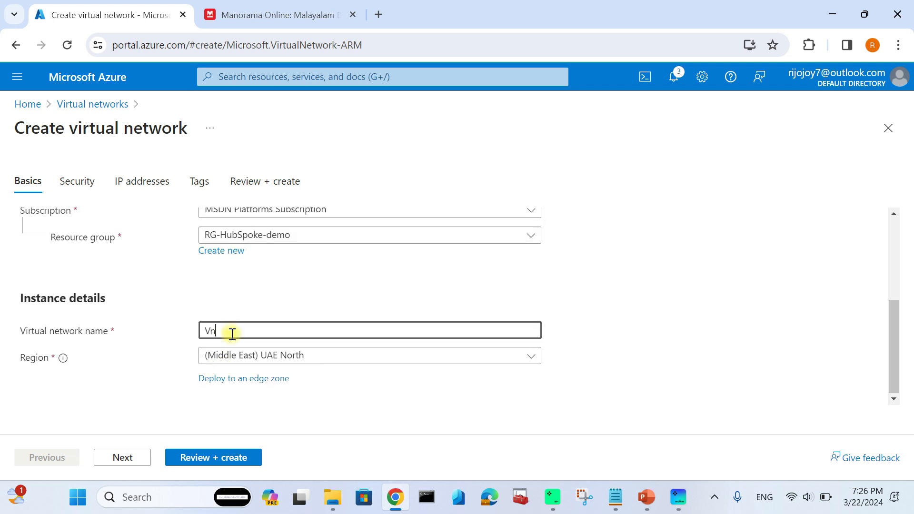
type("Vnet-H")
type("rod")
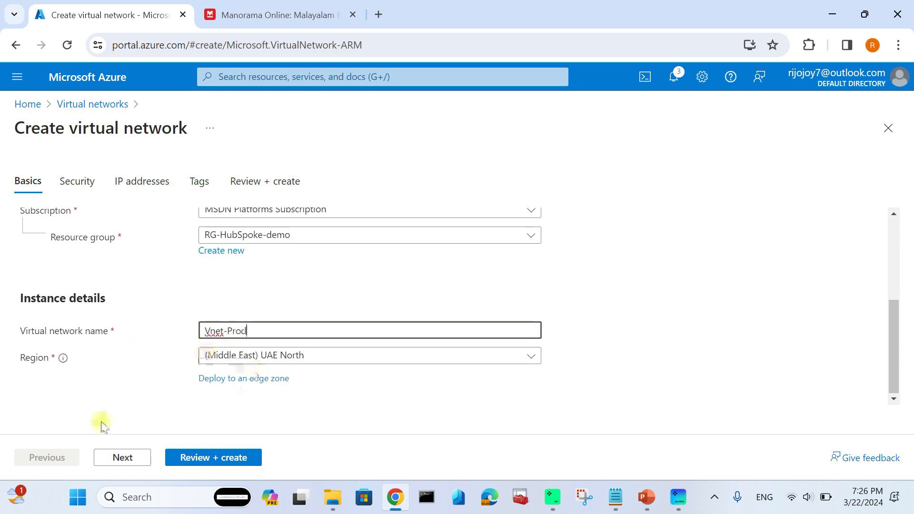
left_click(115, 458)
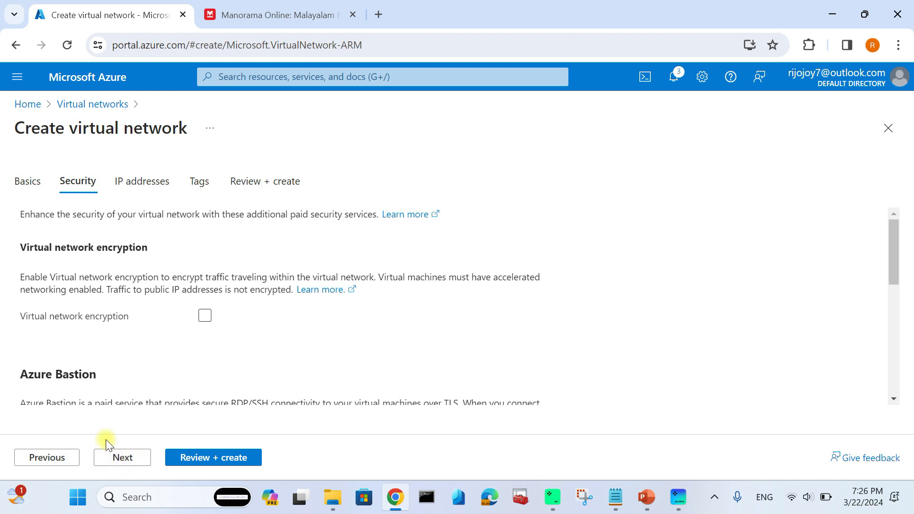
Step: Leave the security options as they are, set the address space to 10.2.0.0/16, and delete the default subnet
left_click(116, 457)
scroll(126, 381, "down", 3)
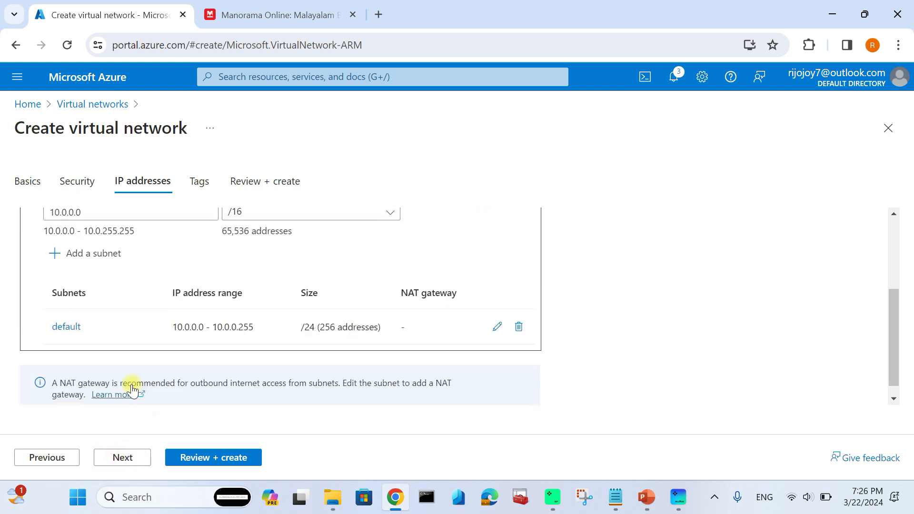
left_click(74, 212)
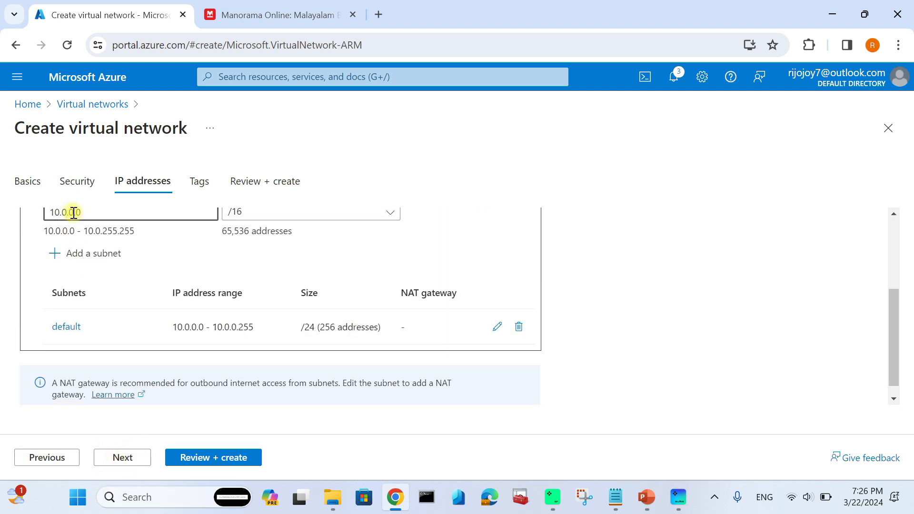
key("BackSpace")
type("2")
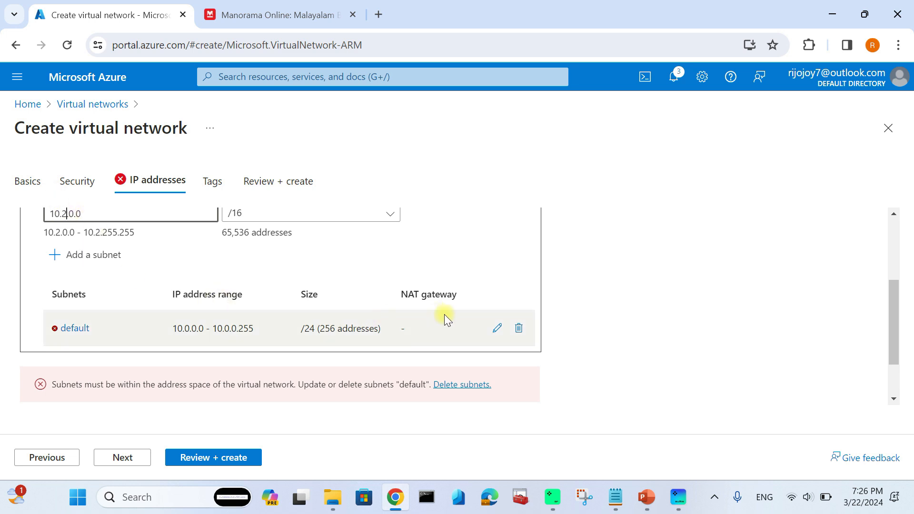
left_click(519, 329)
left_click(91, 263)
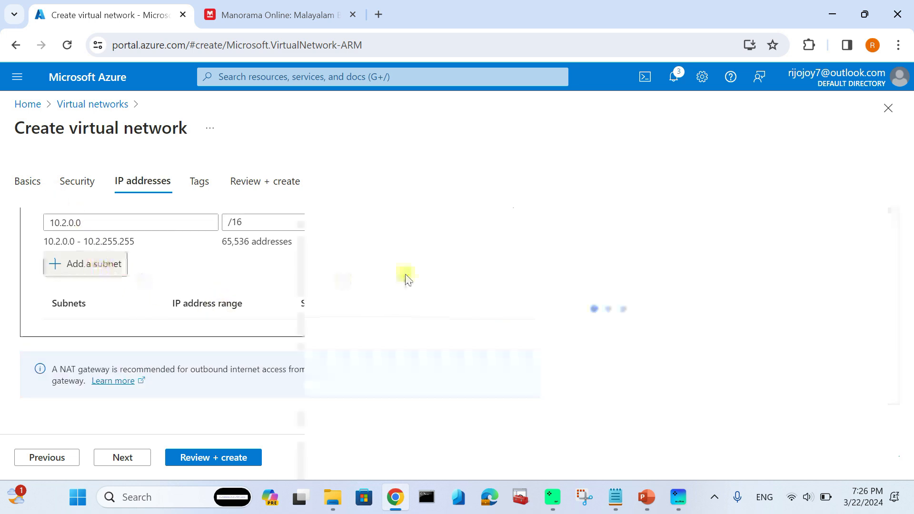
left_click_drag(535, 220, 476, 212)
key("BackSpace")
type("SN-")
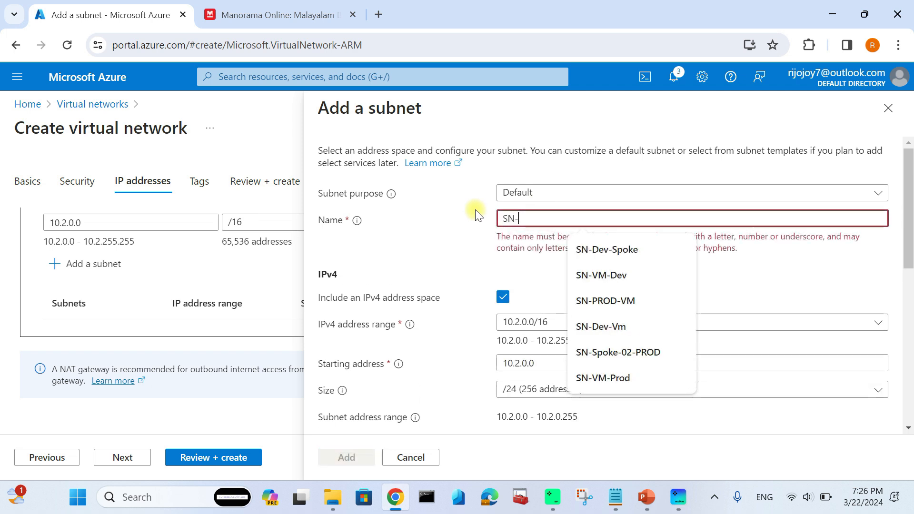
type("VM-")
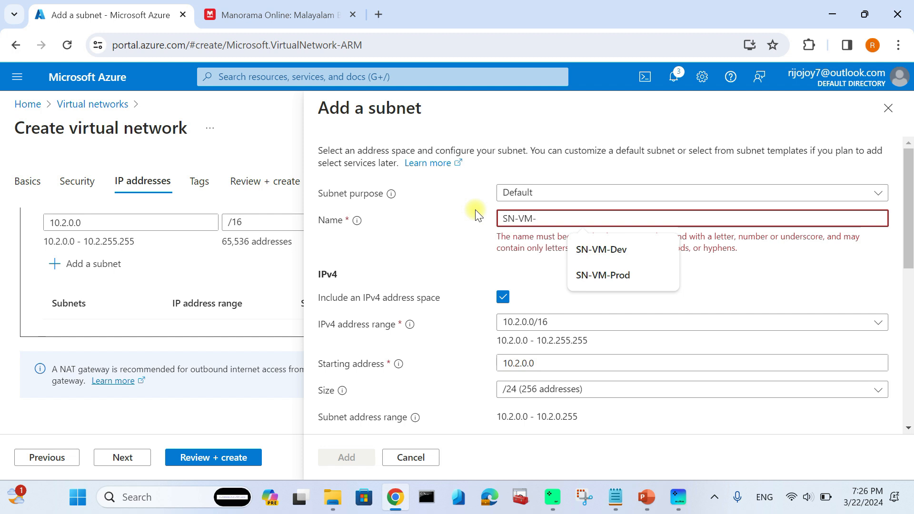
type("D")
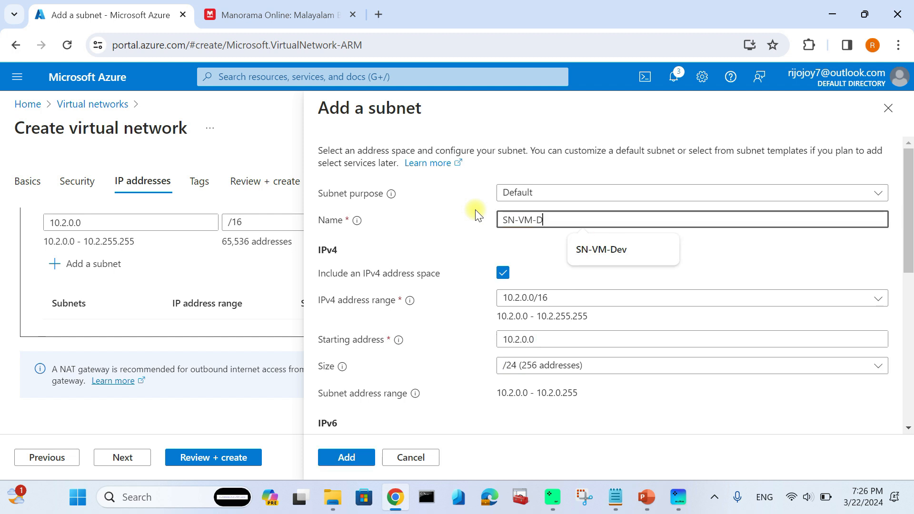
type("Ev")
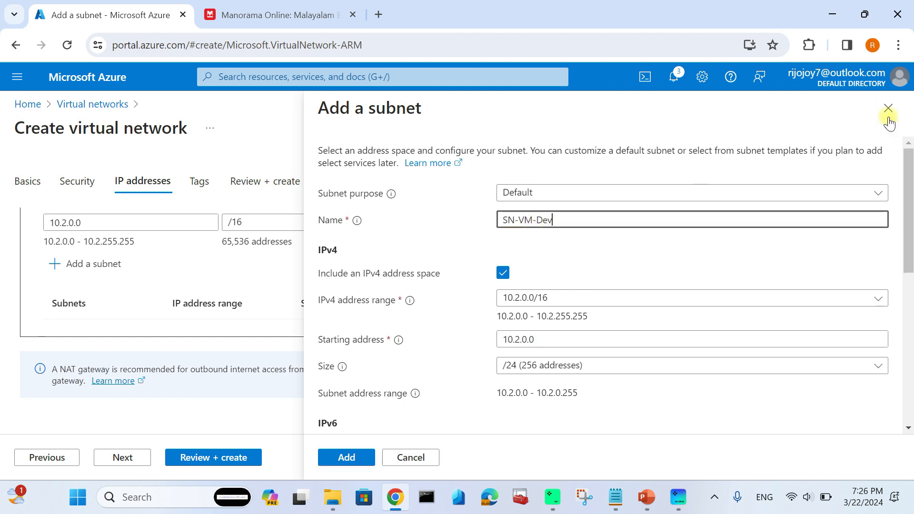
left_click(888, 108)
scroll(303, 301, "up", 3)
left_click(30, 181)
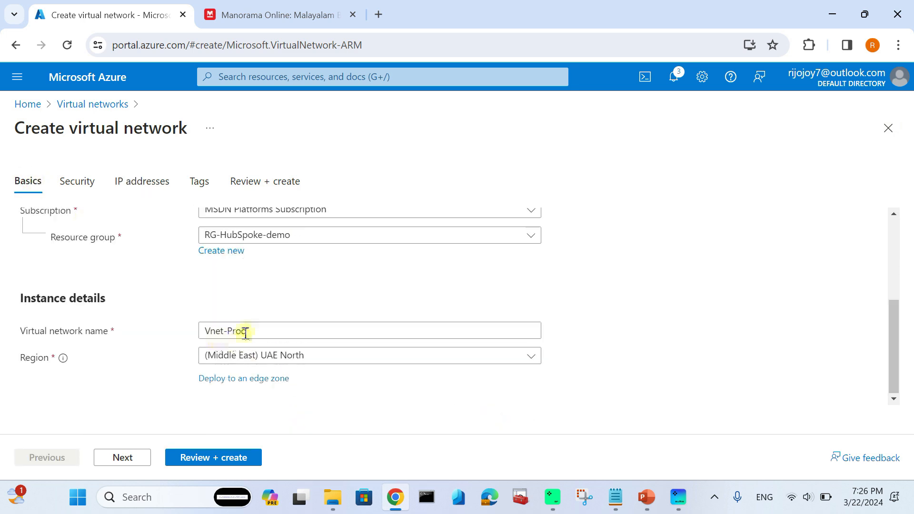
left_click(76, 181)
left_click(138, 182)
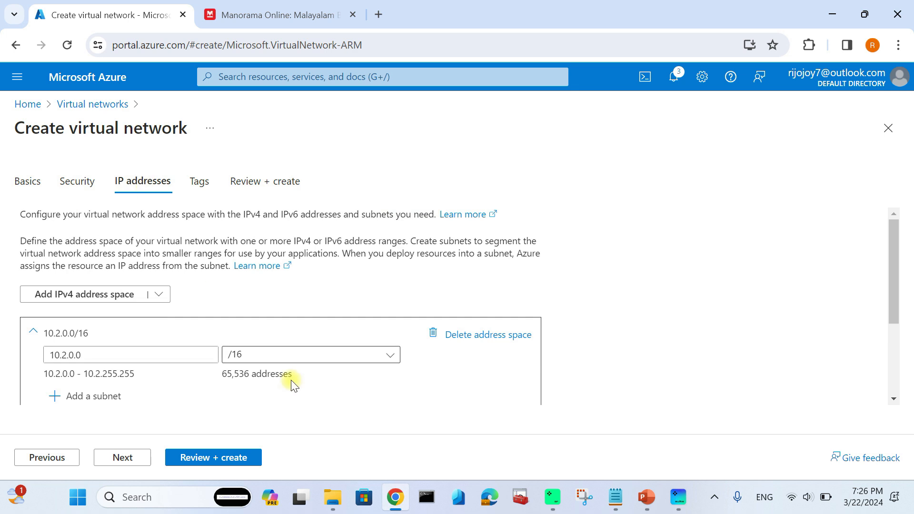
Step: Start a new subnet in the 10.2.0.0/16 address space and name it SN-VM-Prod
scroll(257, 366, "down", 2)
scroll(253, 374, "down", 1)
left_click(86, 264)
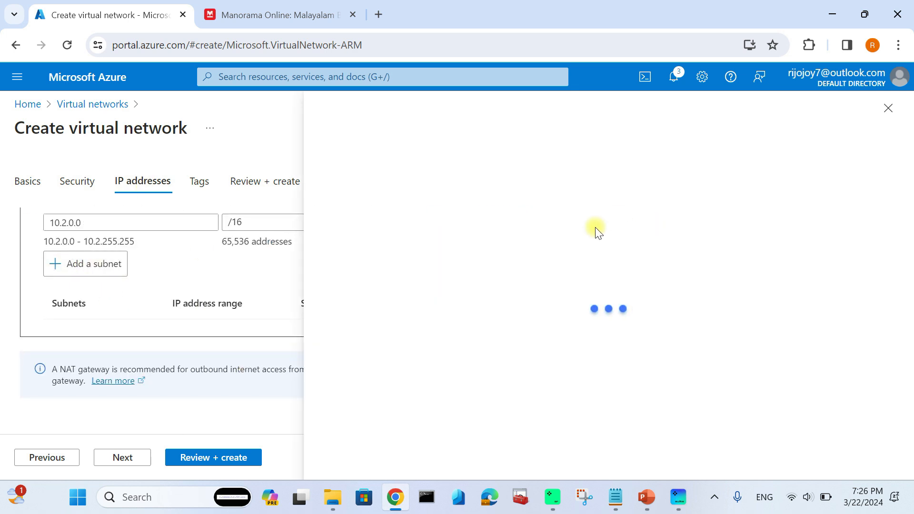
double_click(545, 220)
key("BackSpace")
type("Vn")
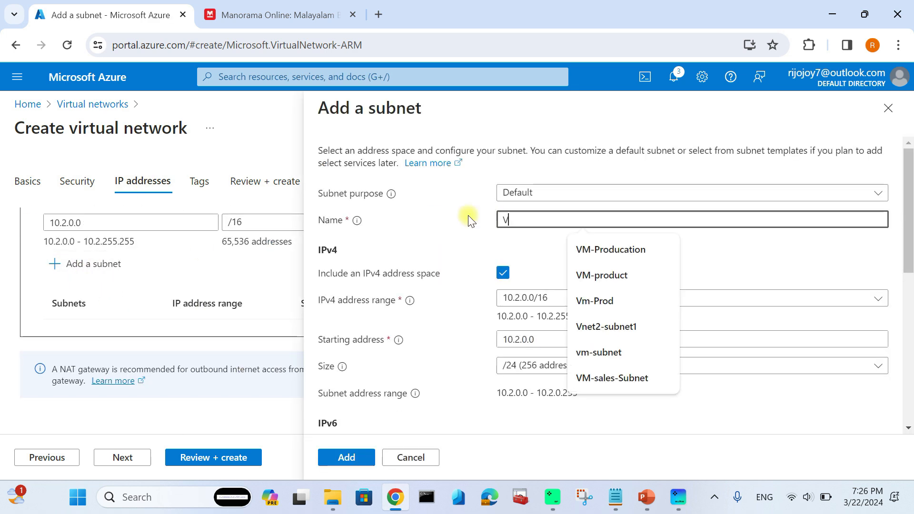
key("BackSpace")
key("BackSpace")
type("S")
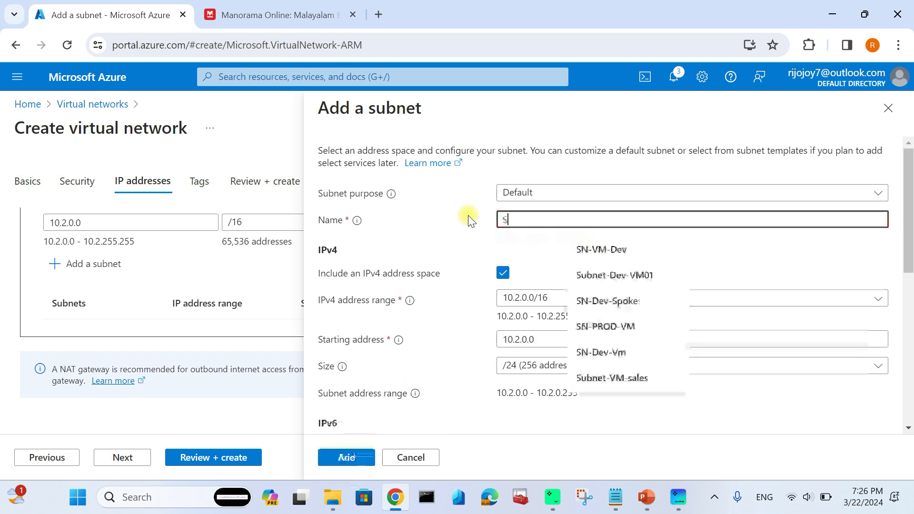
type("N-")
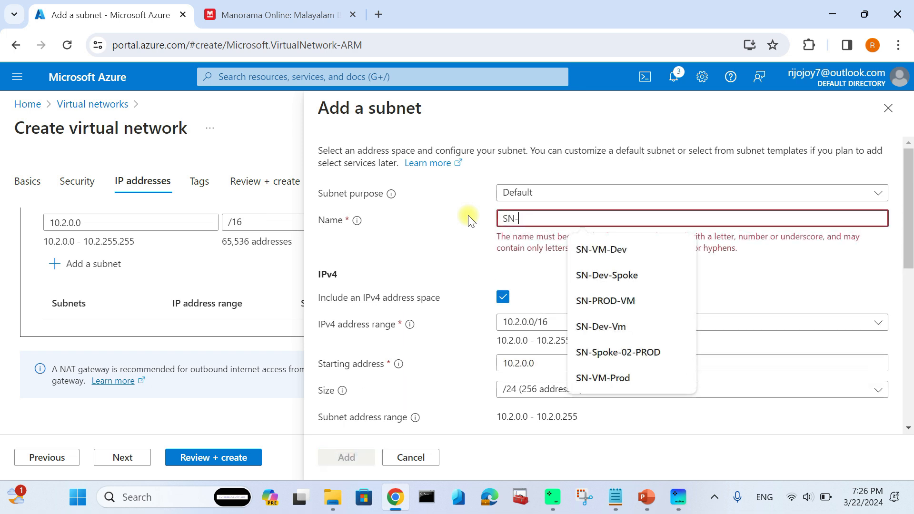
type("VM-P")
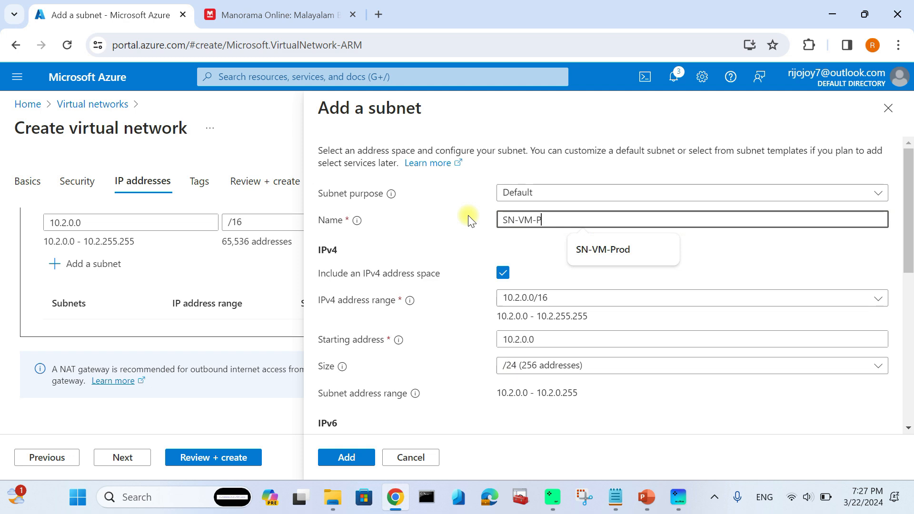
type("rod")
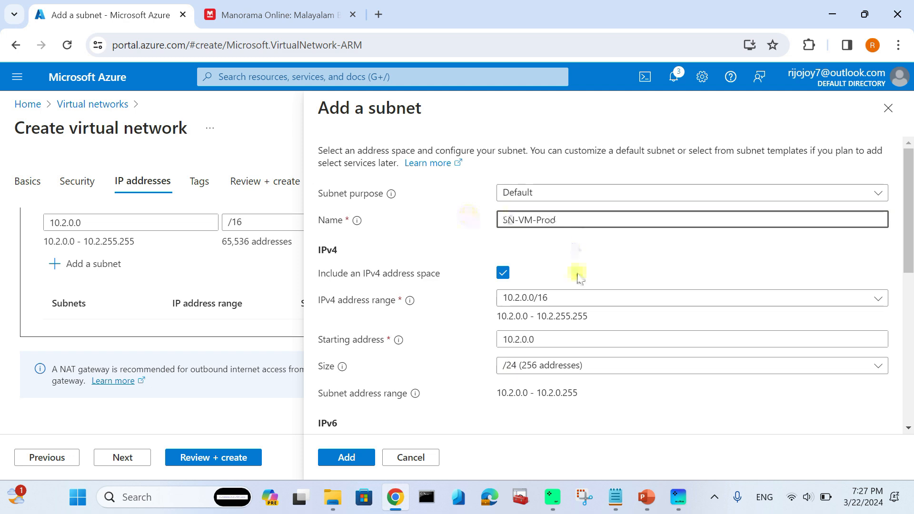
Step: Set the subnet's starting address to 10.2.1.0 with size /24 and add it to the virtual network
scroll(443, 355, "down", 1)
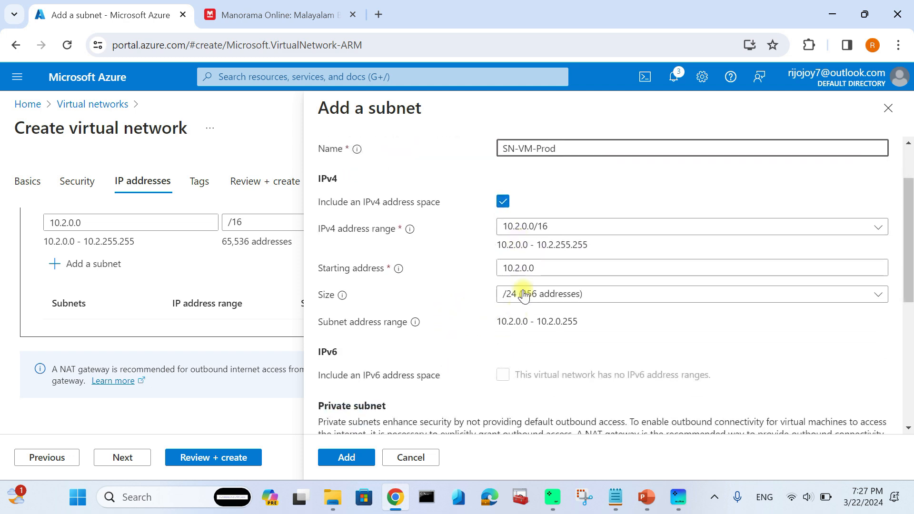
left_click(526, 269)
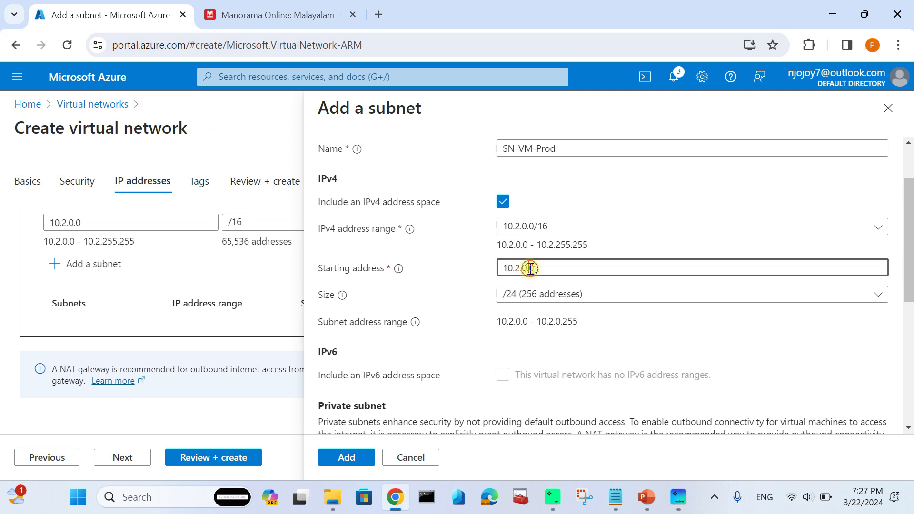
key("BackSpace")
key("BackSpace")
key("BackSpace")
type("1.0")
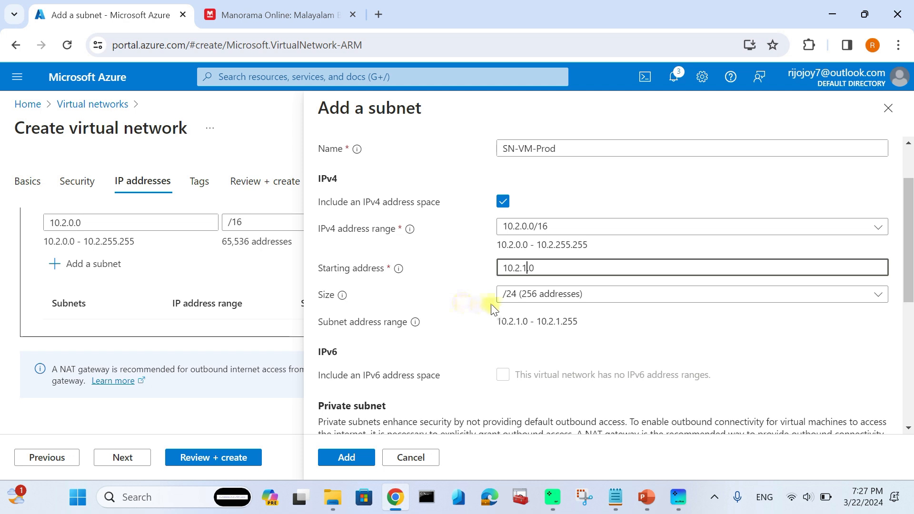
left_click(355, 458)
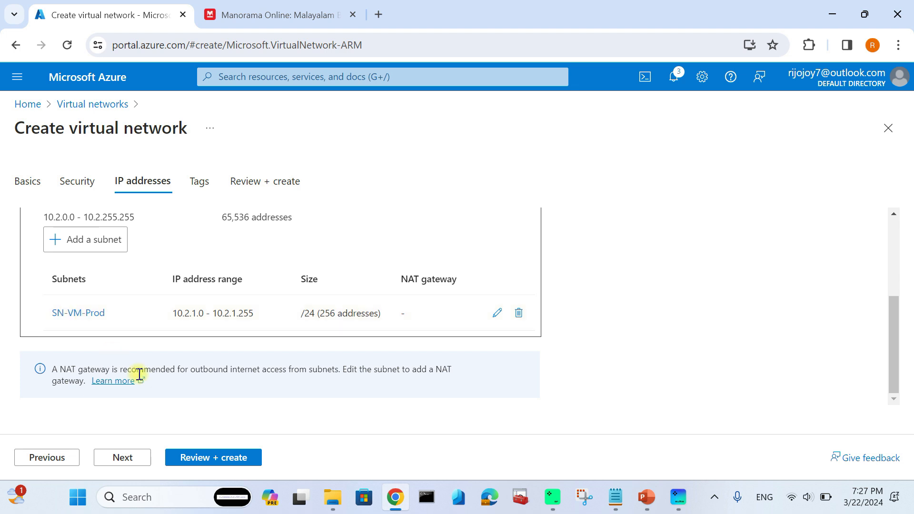
Step: Skip the tags, review the Vnet-Prod settings, and create the virtual network
left_click(128, 458)
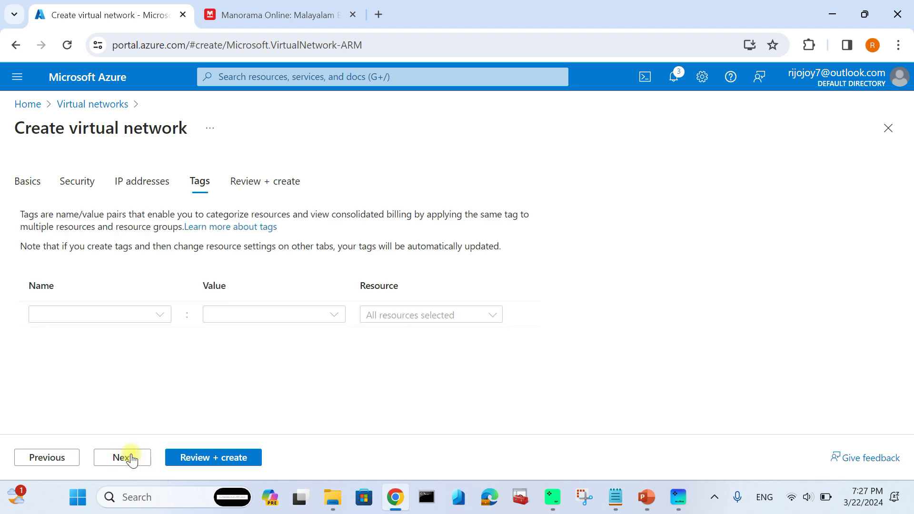
left_click(211, 458)
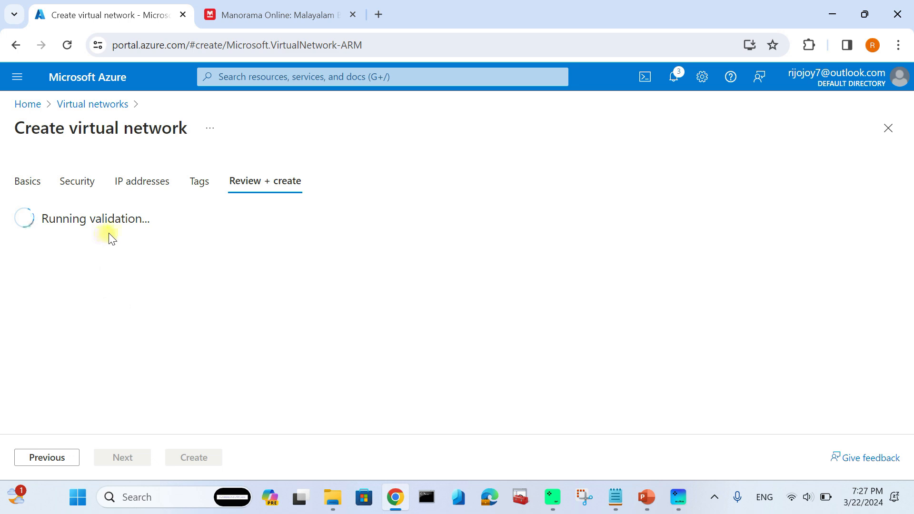
scroll(134, 275, "down", 2)
scroll(134, 275, "up", 2)
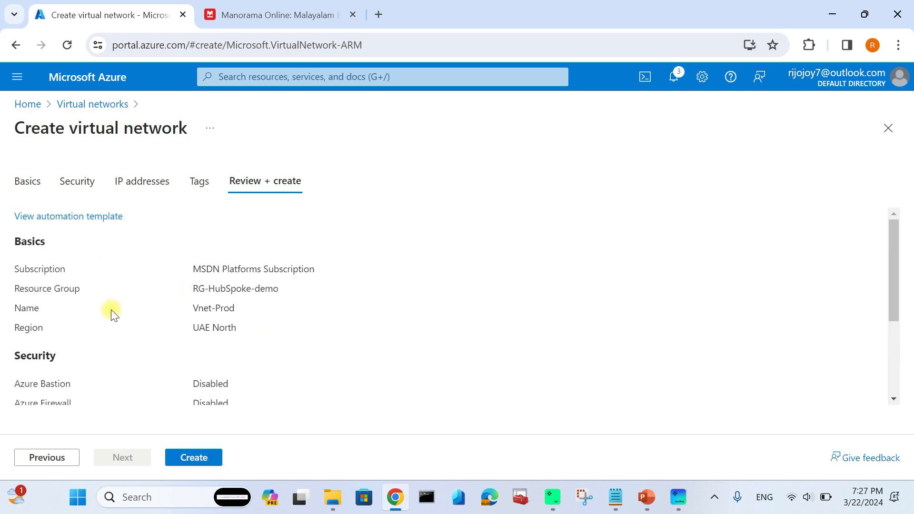
scroll(264, 336, "down", 1)
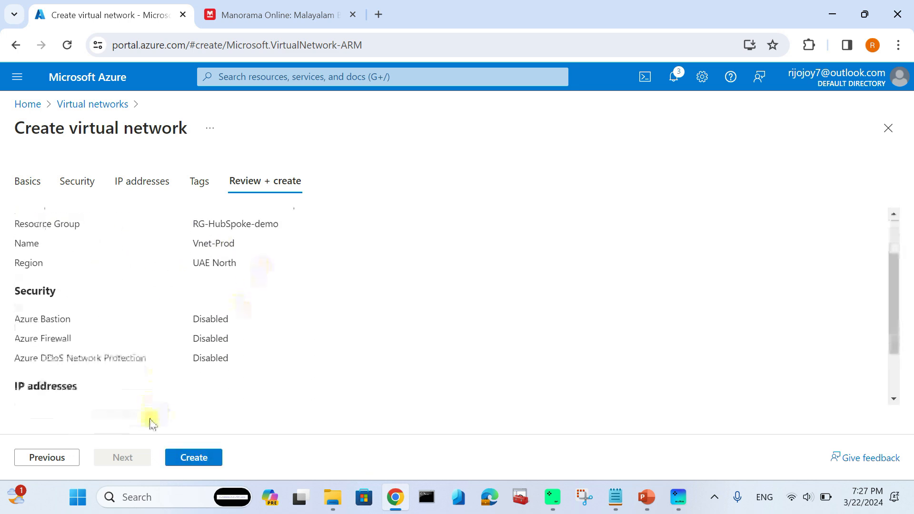
left_click(198, 458)
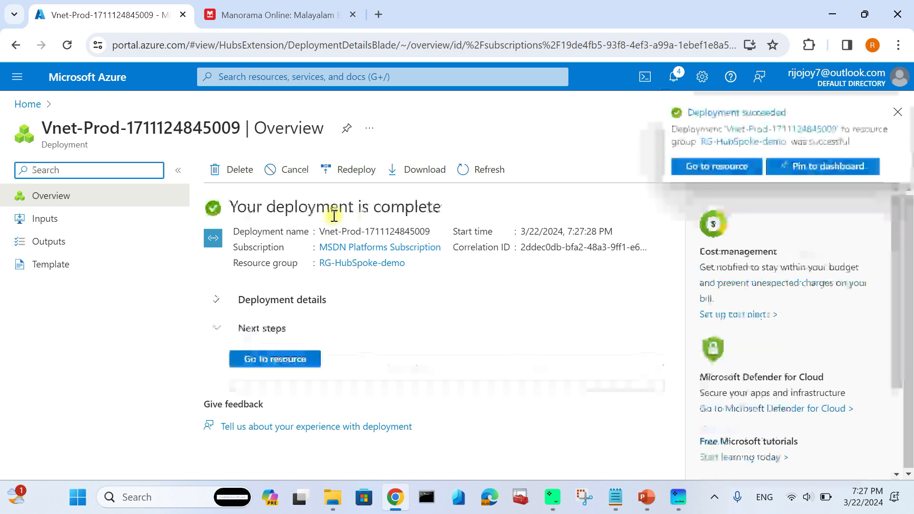
Step: Dismiss the deployment notification and check the virtual networks list for Vnet-Prod
left_click(897, 112)
left_click(109, 79)
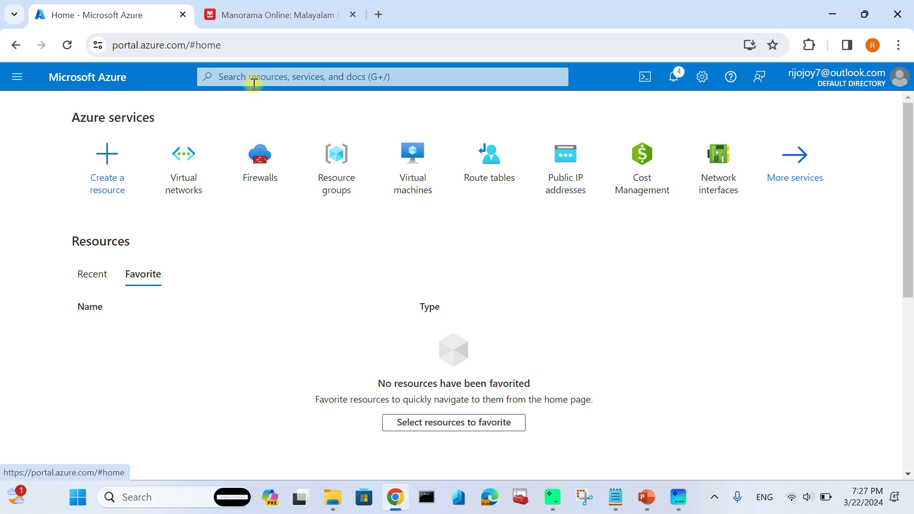
left_click(174, 164)
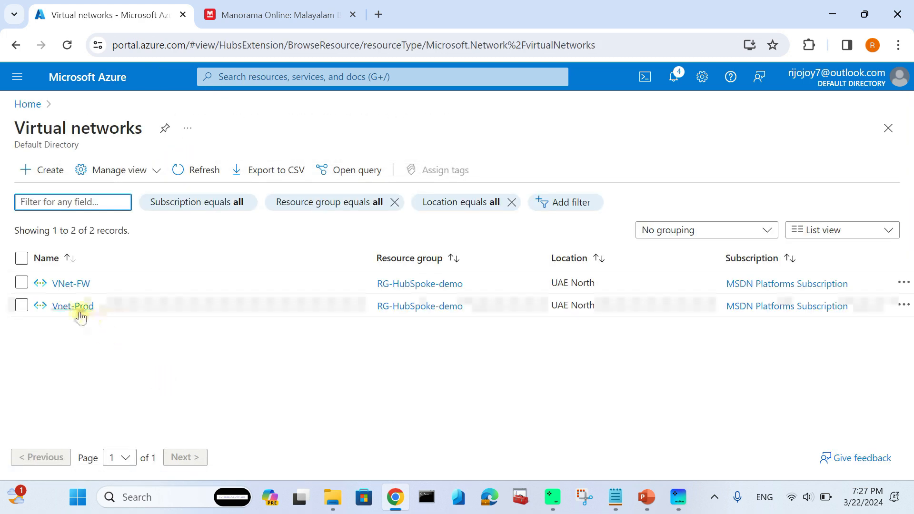
Step: Find the Virtual machines service by searching for "vm" and start creating a new Azure virtual machine
left_click(107, 75)
left_click(215, 78)
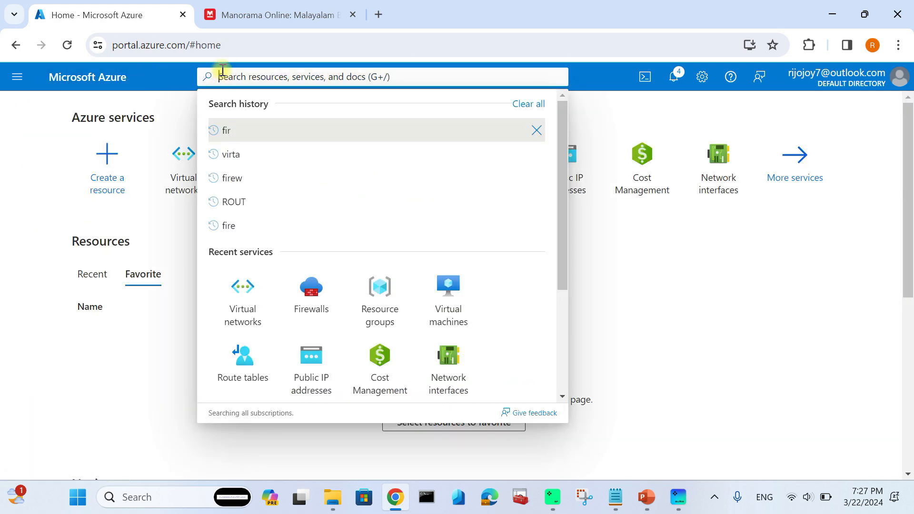
type("vm")
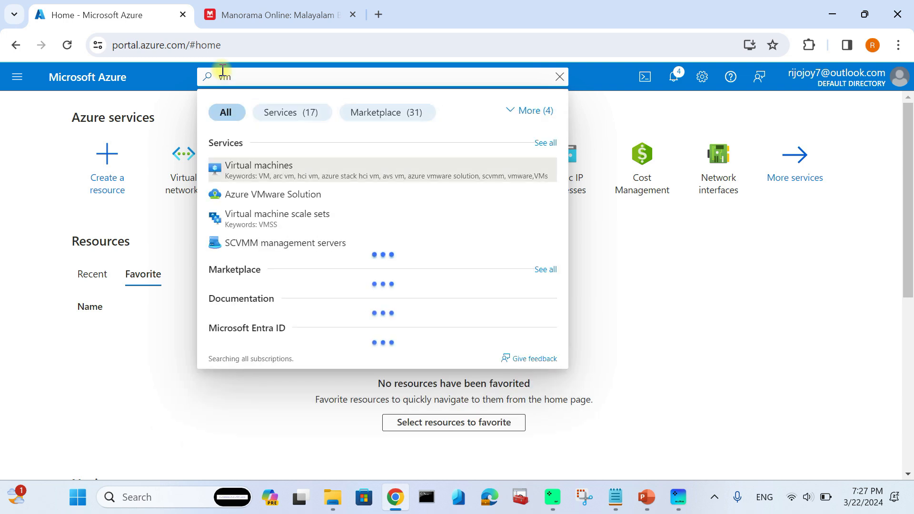
left_click(281, 172)
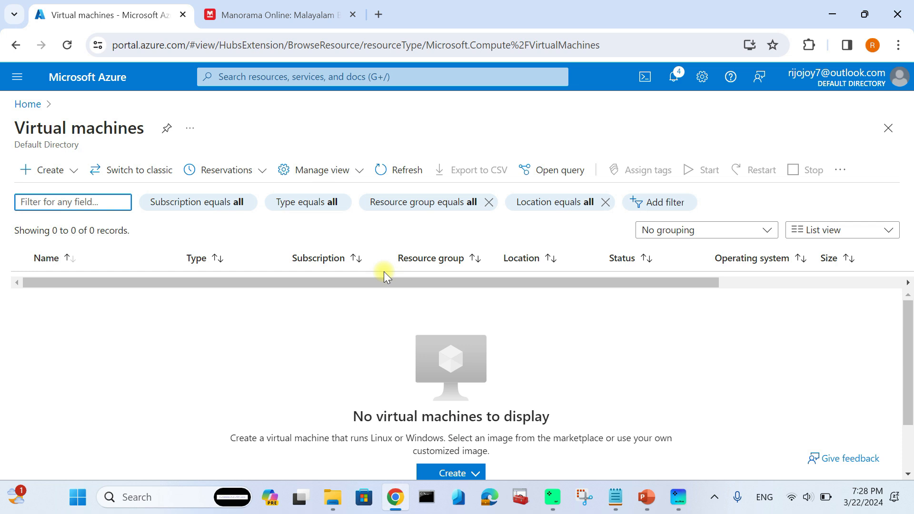
scroll(339, 316, "down", 2)
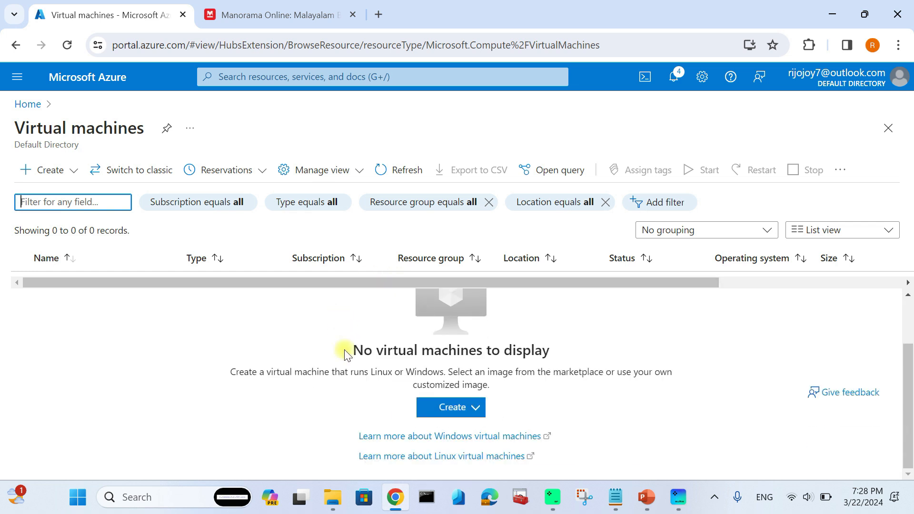
left_click(452, 407)
left_click(467, 323)
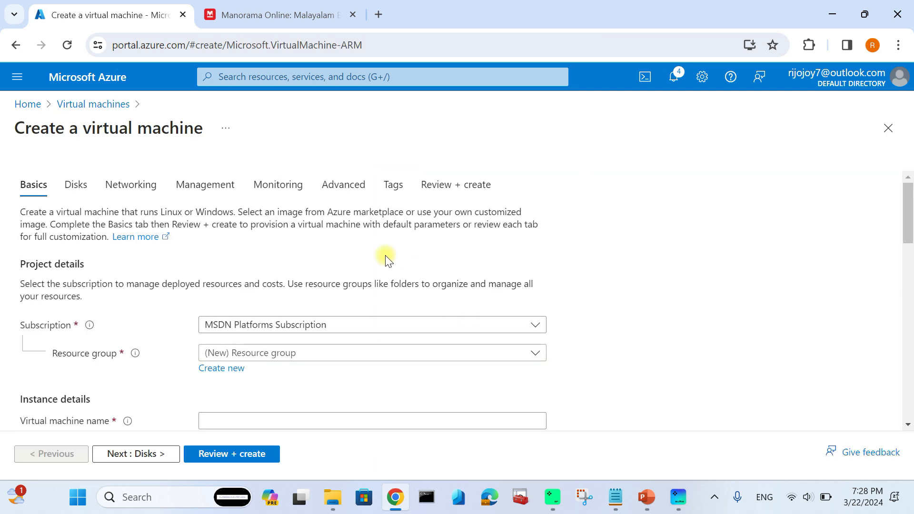
Step: Assign the new virtual machine to the RG-HubSpoke-demo resource group and name it VM-Prod-01
scroll(253, 308, "down", 3)
left_click(261, 209)
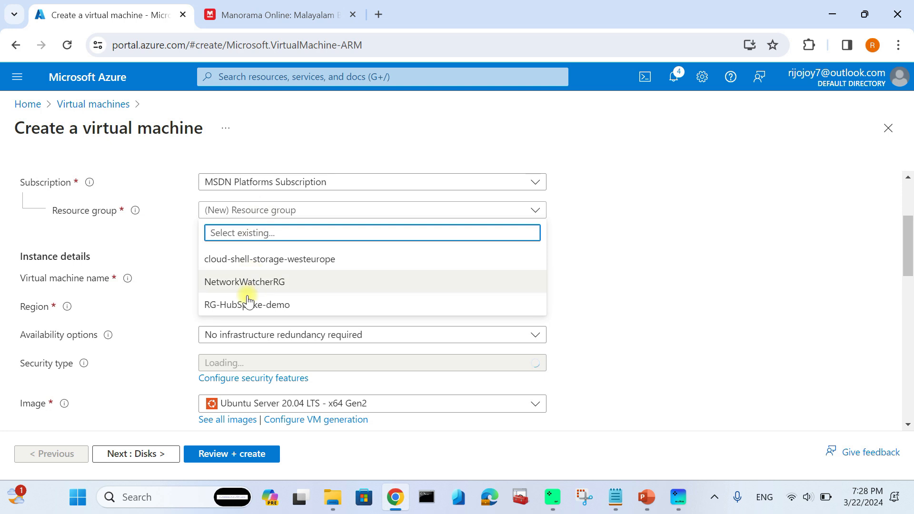
left_click(245, 310)
scroll(210, 286, "down", 2)
left_click(246, 207)
type("VM-PR")
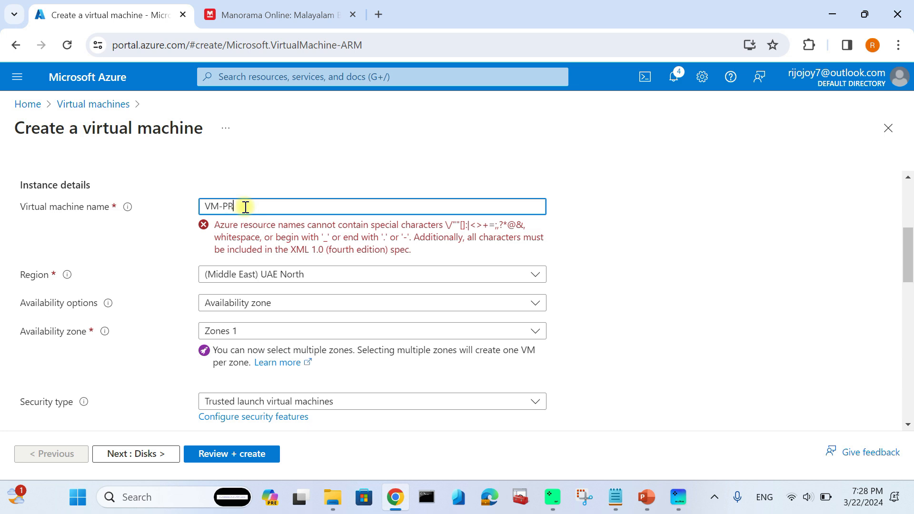
type("O")
key("BackSpace")
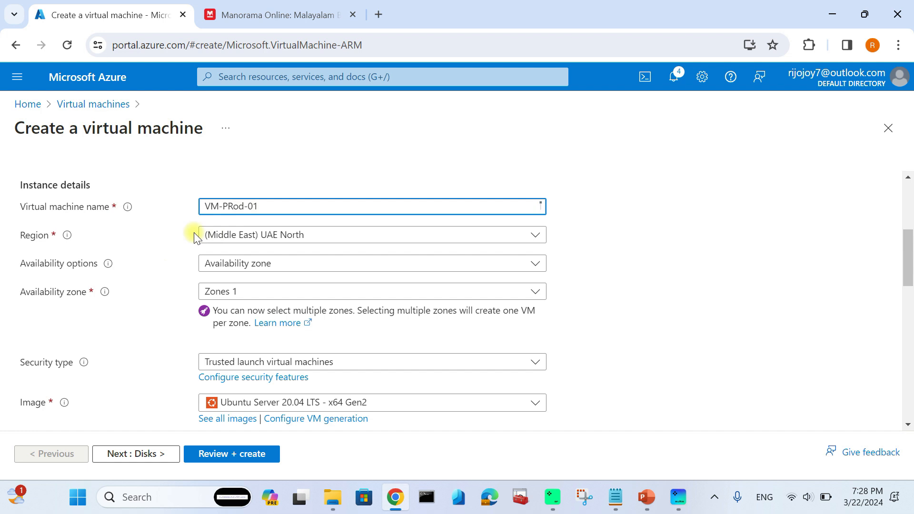
left_click(237, 205)
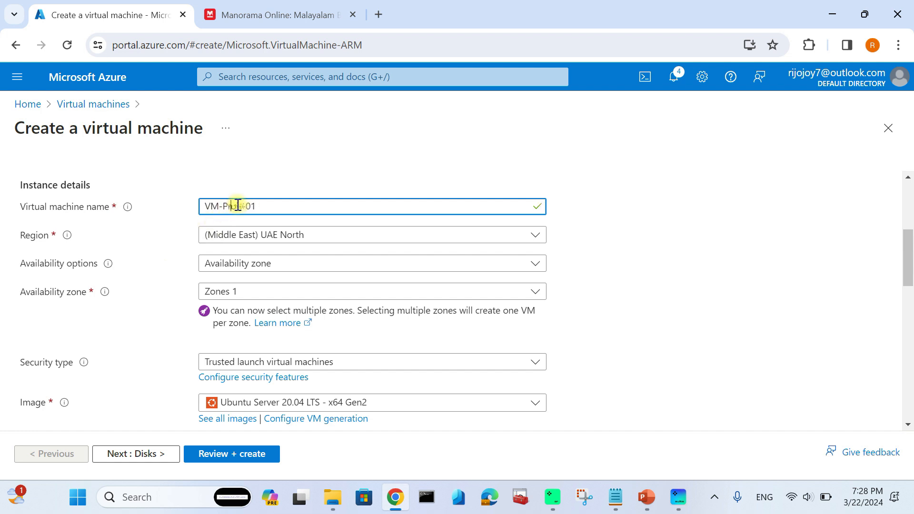
Step: Set the availability options to No infrastructure redundancy required and the security type to Standard
left_click(247, 262)
left_click(252, 285)
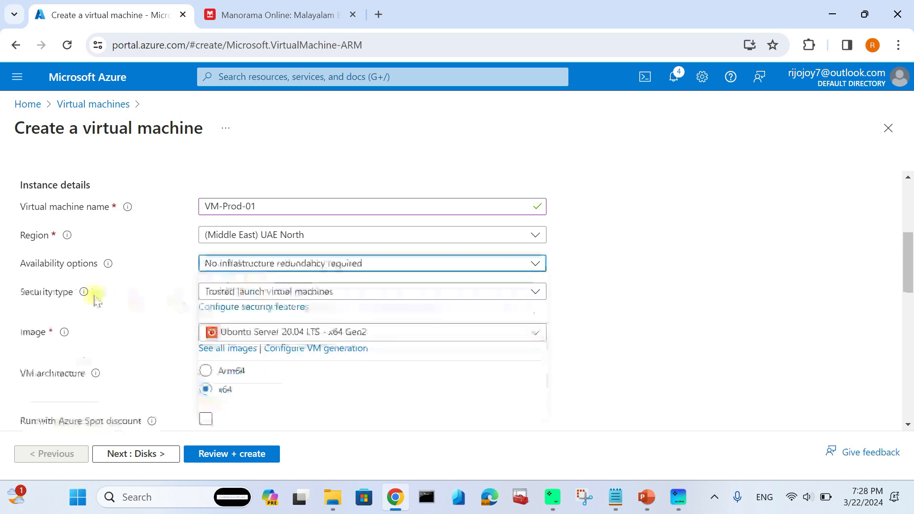
left_click(272, 292)
left_click(243, 314)
scroll(133, 347, "down", 2)
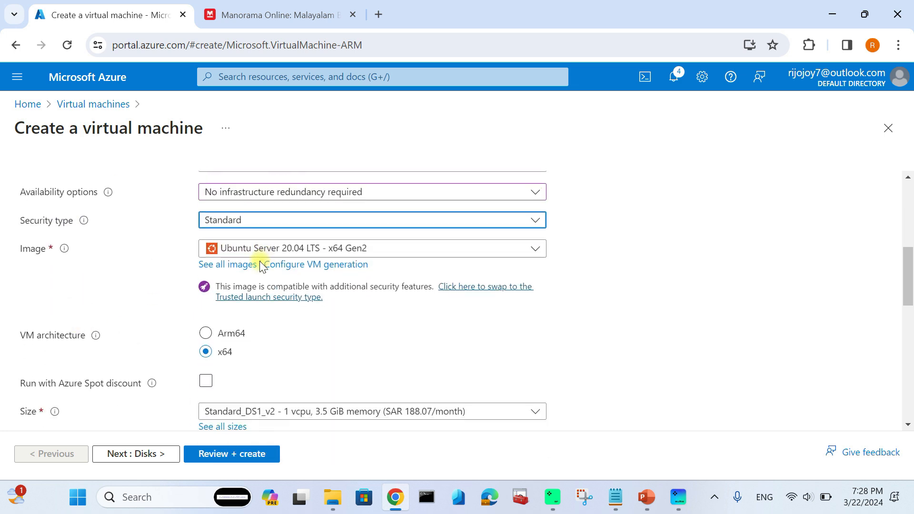
Step: Choose Windows Server 2022 Datacenter: Azure Edition - x64 Gen2 as the virtual machine's image
left_click(259, 248)
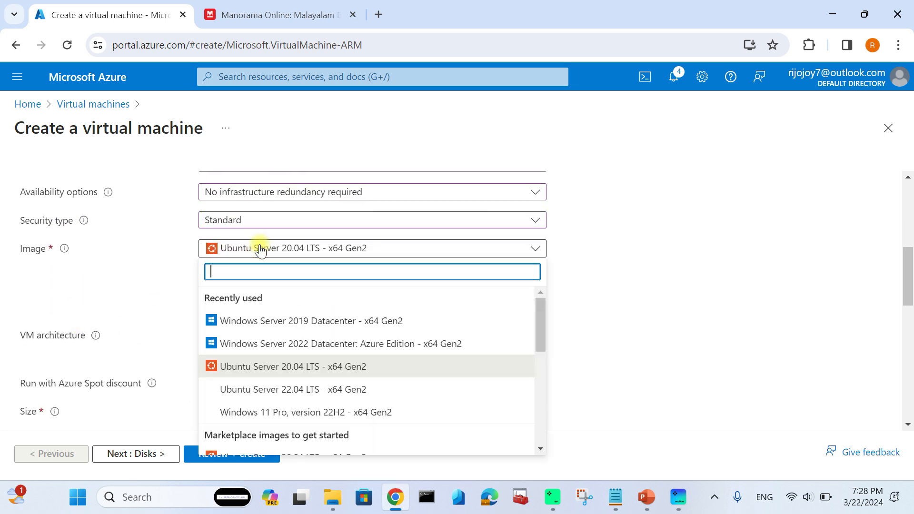
left_click(300, 344)
scroll(205, 308, "down", 1)
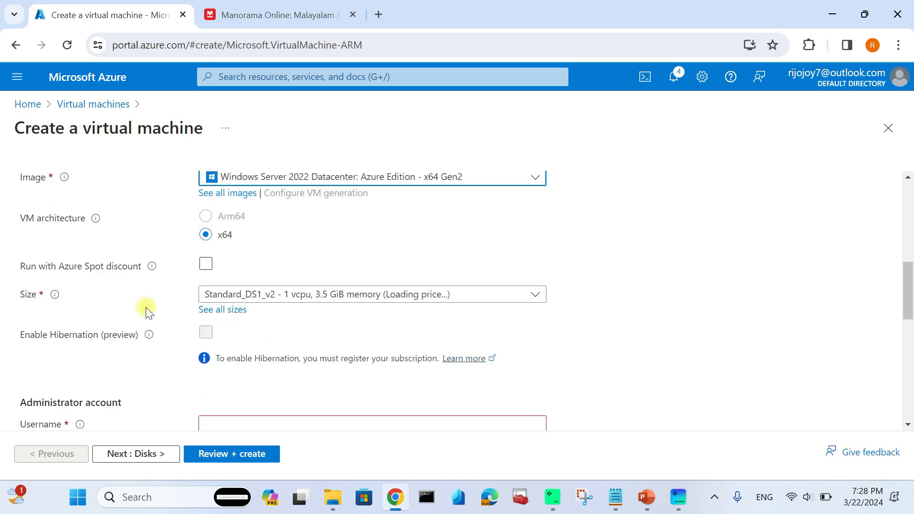
Step: Set the administrator username to adminp, then enter and confirm the account password
scroll(131, 321, "down", 1)
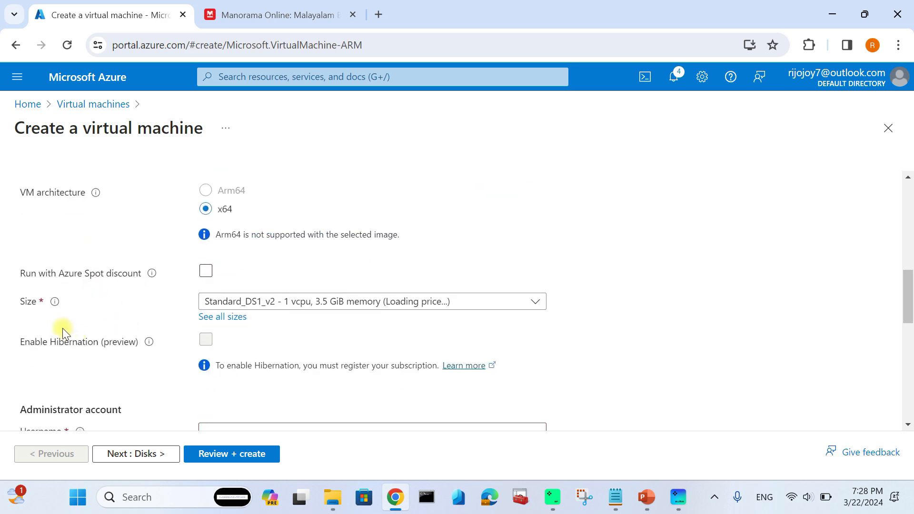
scroll(65, 328, "down", 2)
left_click(284, 288)
type("a")
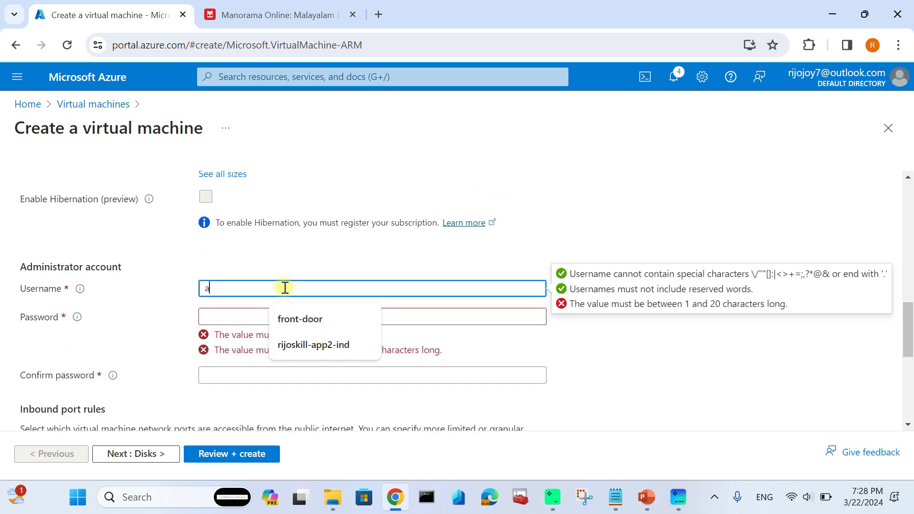
type("dminp")
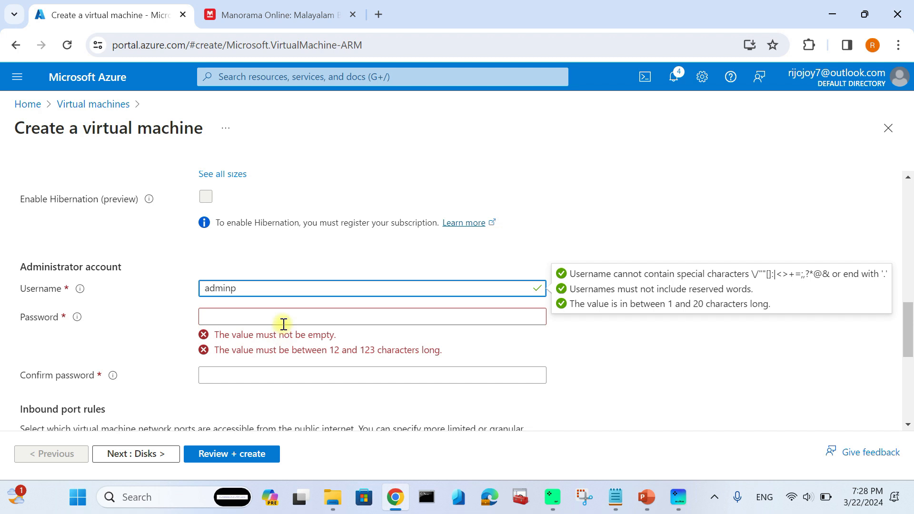
left_click(283, 323)
type("••••")
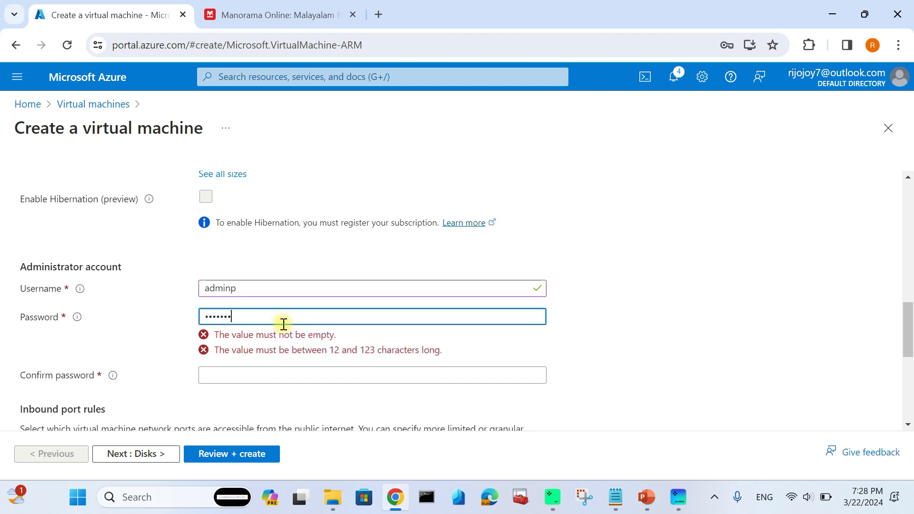
type("•")
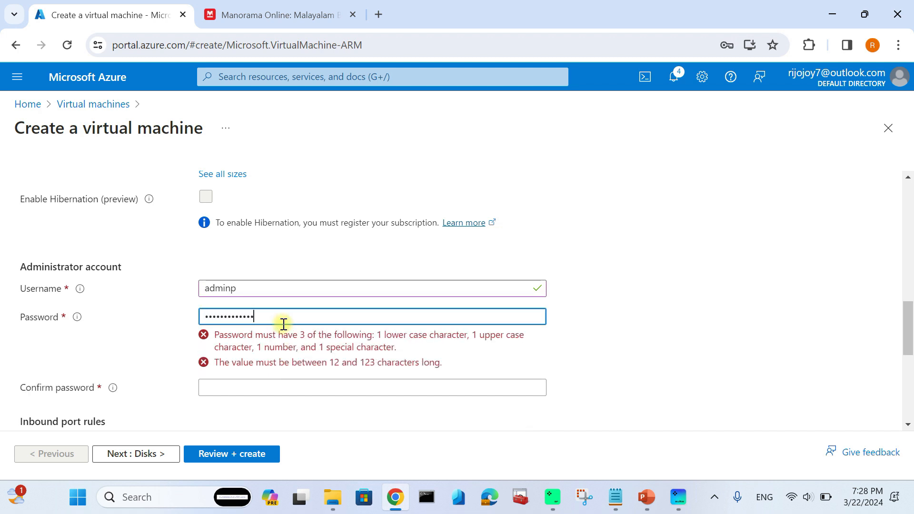
left_click(388, 347)
type("•••")
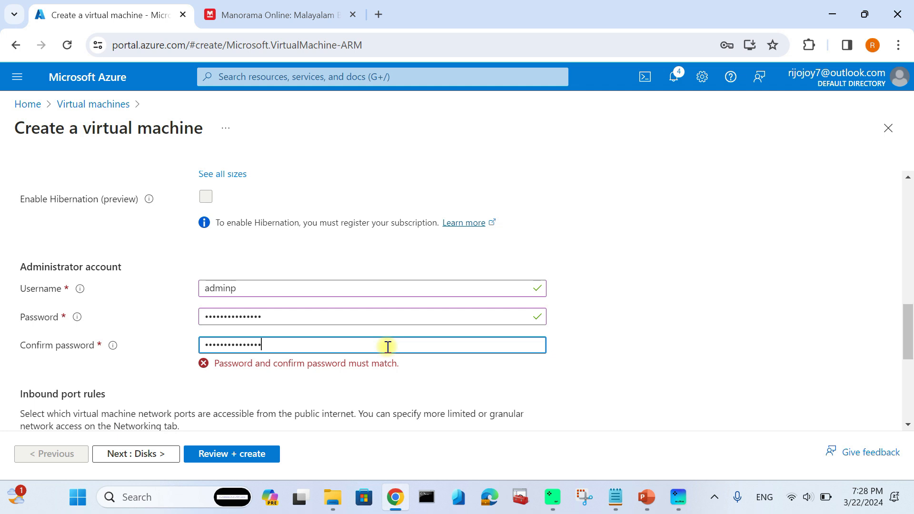
Step: Keep RDP (3389) as the inbound port, proceed to the disk settings, and set the OS disk type to Standard SSD
scroll(387, 347, "down", 3)
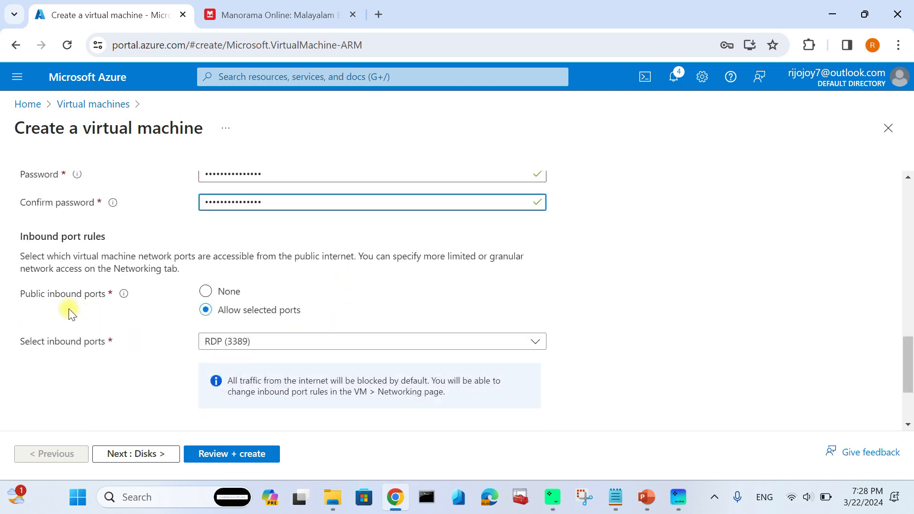
scroll(193, 342, "down", 2)
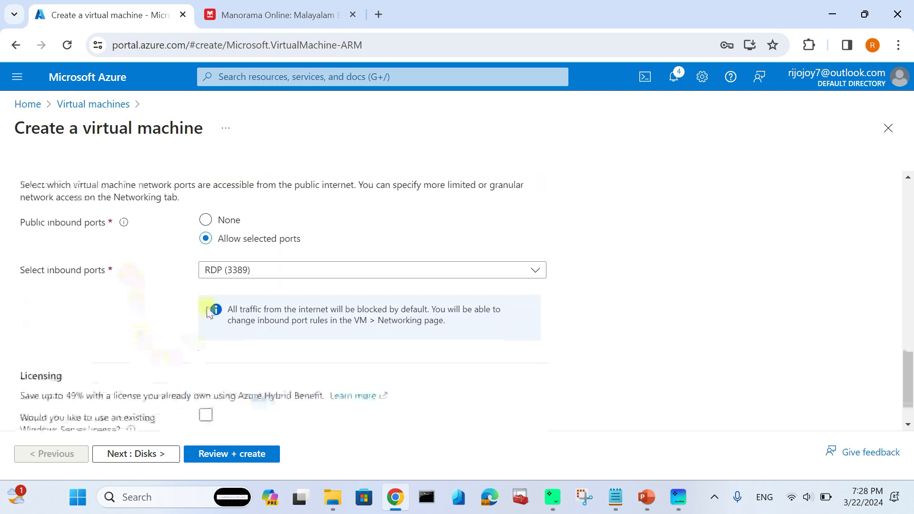
left_click(159, 459)
scroll(205, 276, "down", 3)
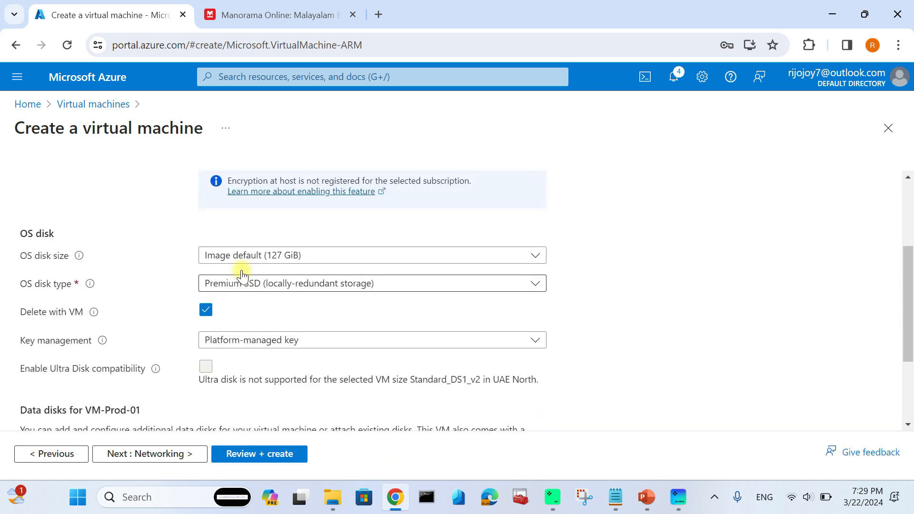
left_click(244, 254)
left_click(221, 281)
left_click(221, 284)
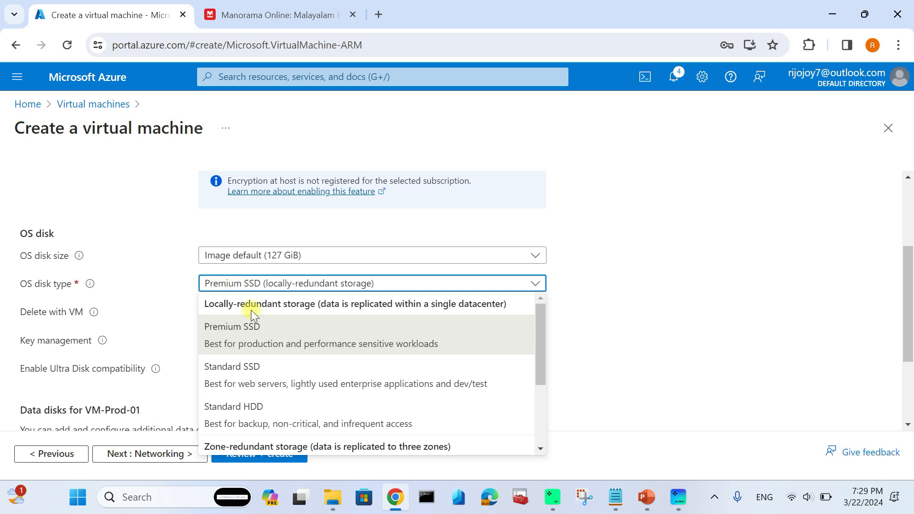
left_click(244, 374)
scroll(205, 311, "down", 3)
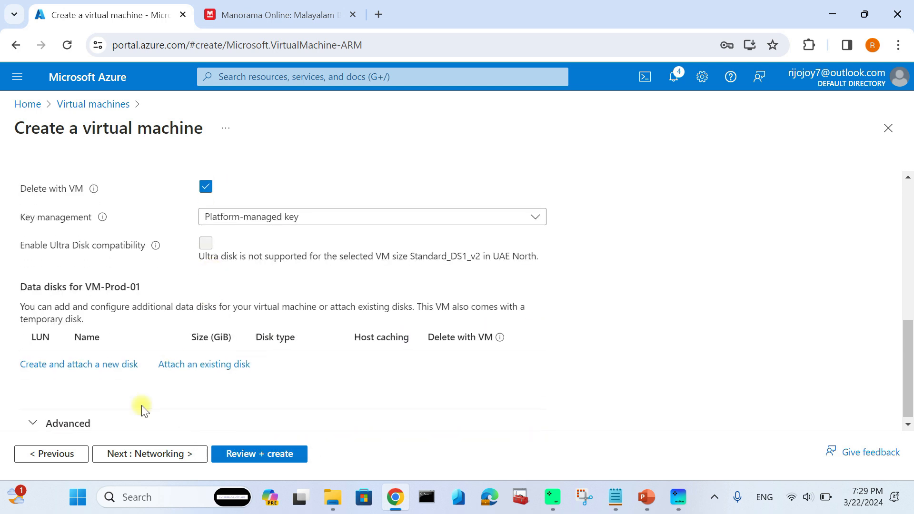
Step: In the networking settings, place the virtual machine in Vnet-Prod on subnet SN-VM-Prod (10.2.1.0/24)
left_click(141, 454)
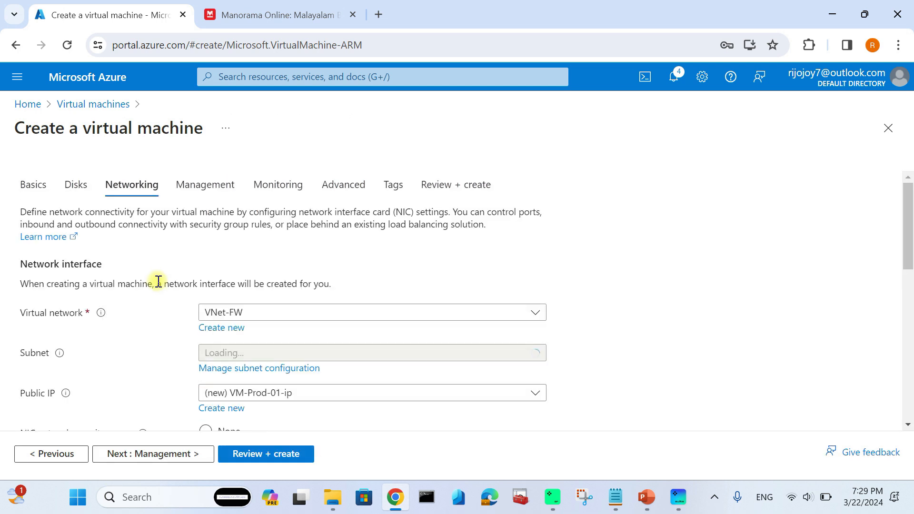
scroll(158, 281, "down", 1)
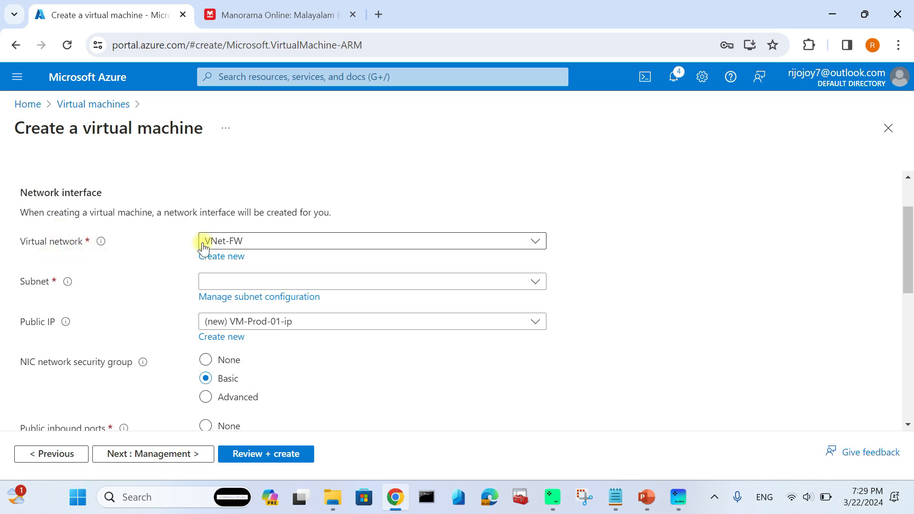
left_click(247, 244)
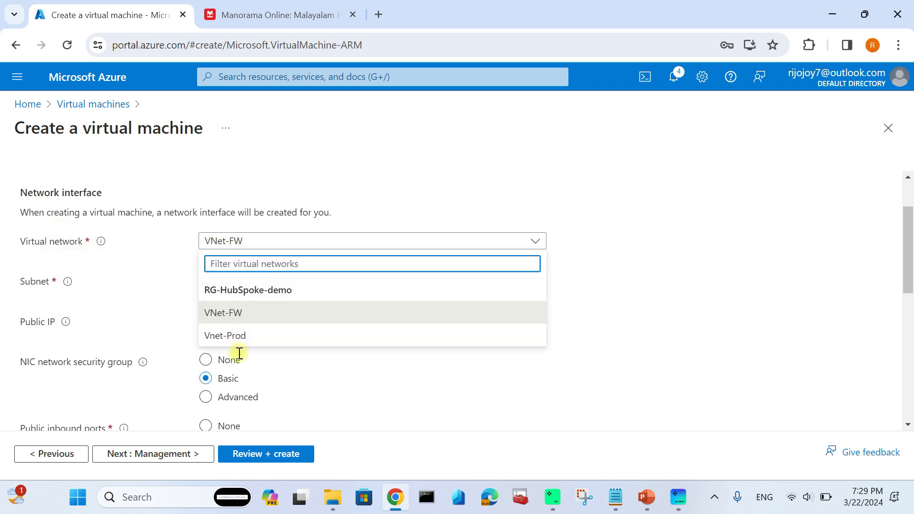
left_click(237, 334)
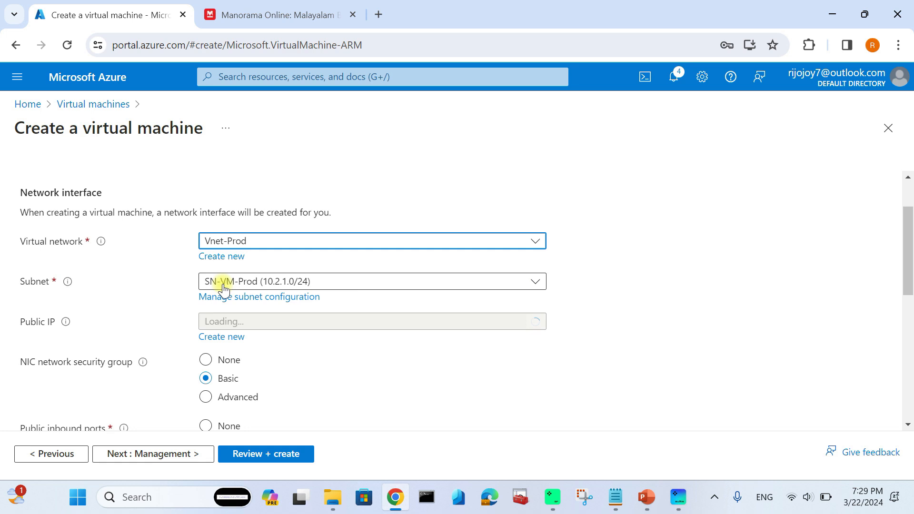
left_click(253, 284)
left_click(248, 333)
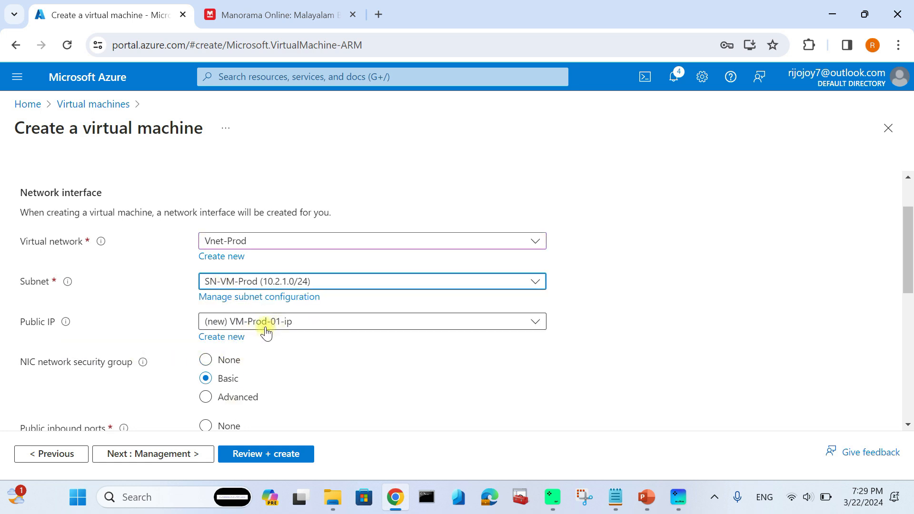
scroll(286, 332, "down", 3)
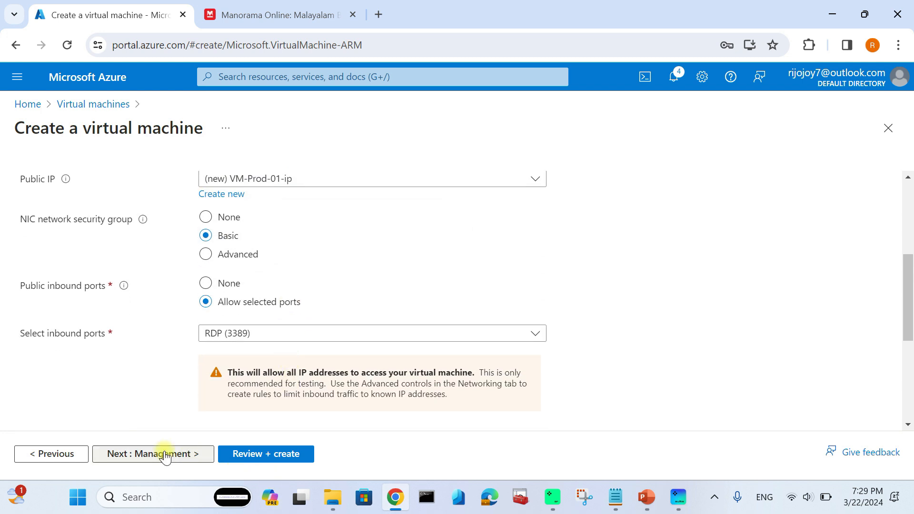
Step: Keep the default management and monitoring settings, review the VM-Prod-01 configuration, and create the virtual machine
left_click(166, 453)
left_click(179, 460)
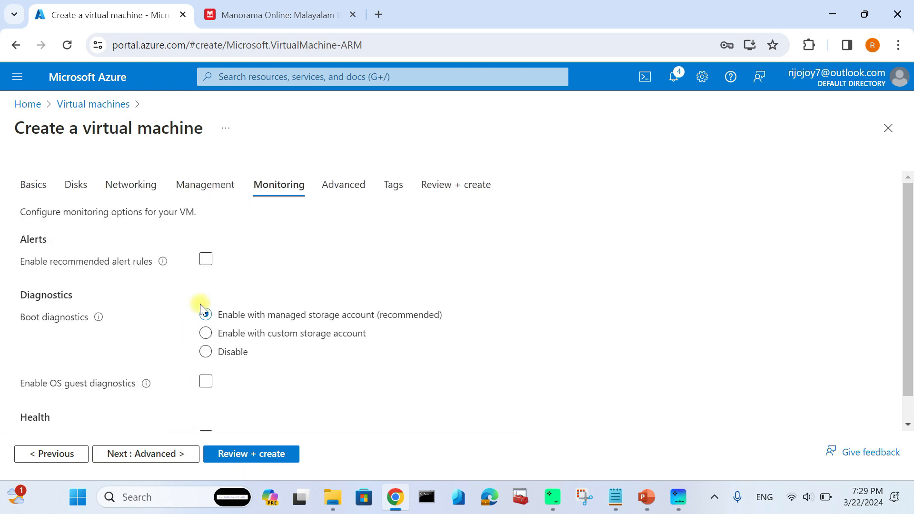
left_click(175, 452)
left_click(241, 454)
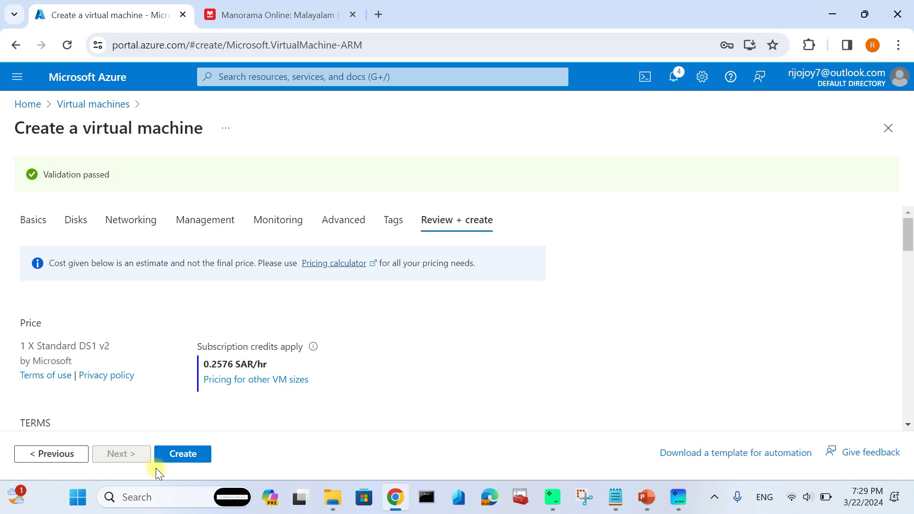
left_click(190, 454)
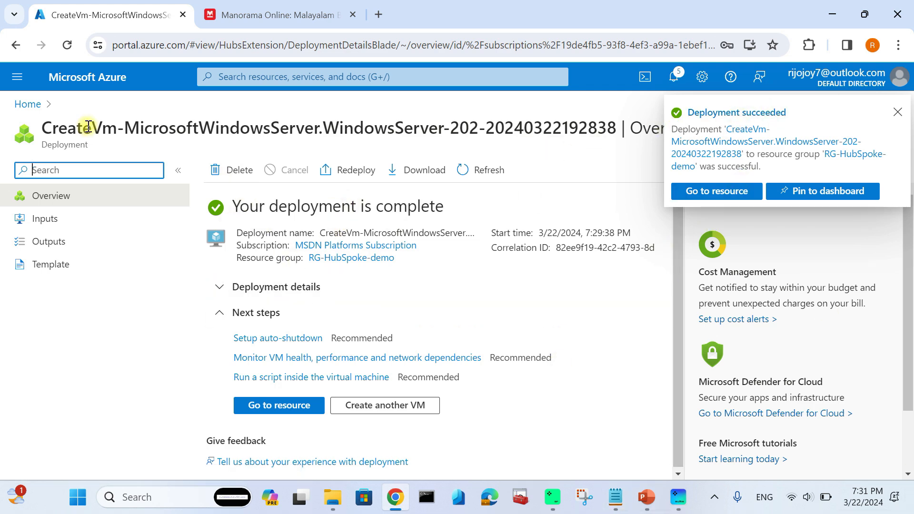
Step: Check the virtual machines list after the deployment, then return to the portal home page
left_click(100, 77)
left_click(185, 175)
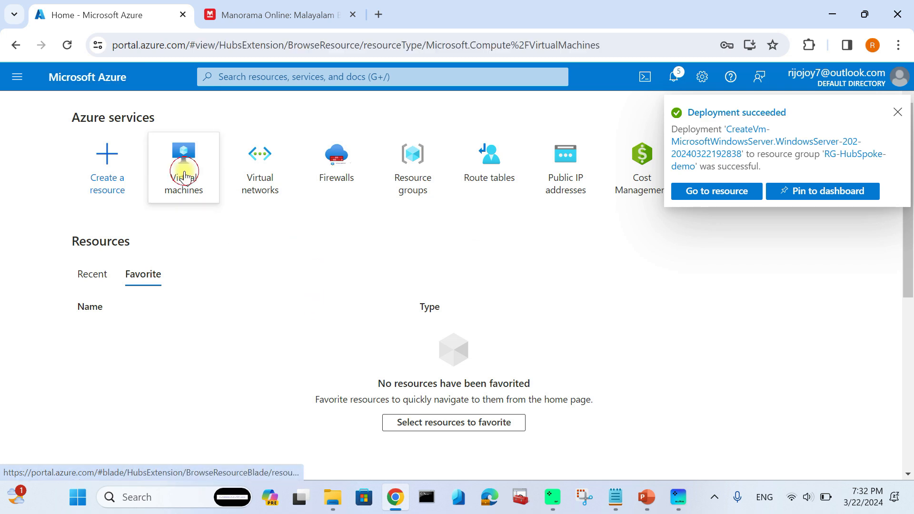
left_click(888, 127)
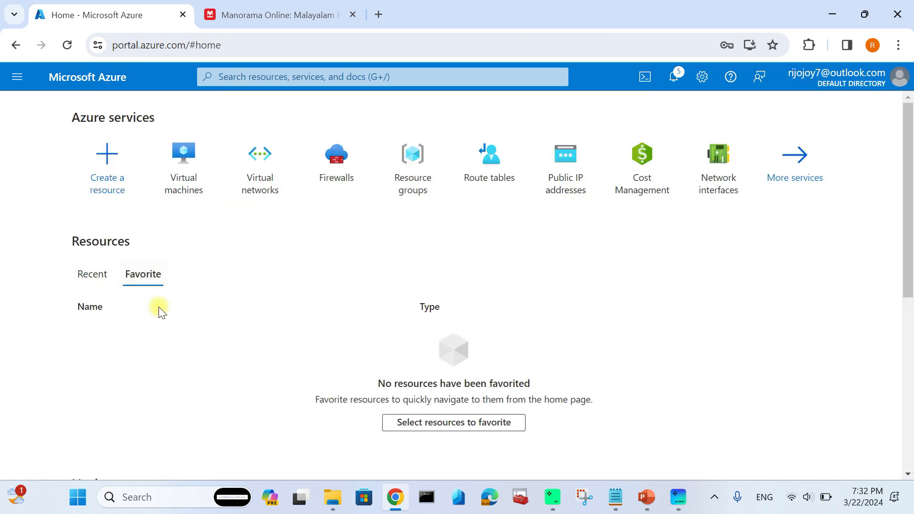
Step: Start a new virtual network in resource group RG-HubSpoke-demo, name it Vnet-Dev-01, and proceed to the security settings
left_click(186, 177)
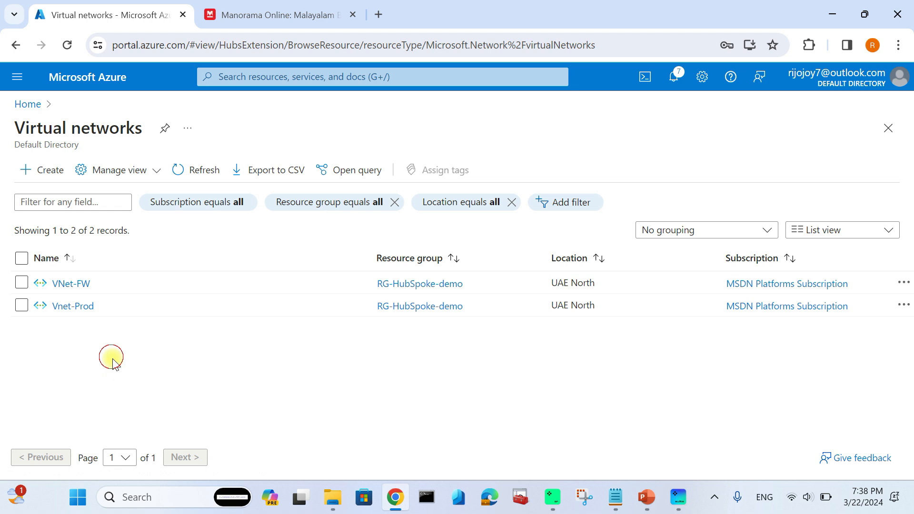
left_click(47, 167)
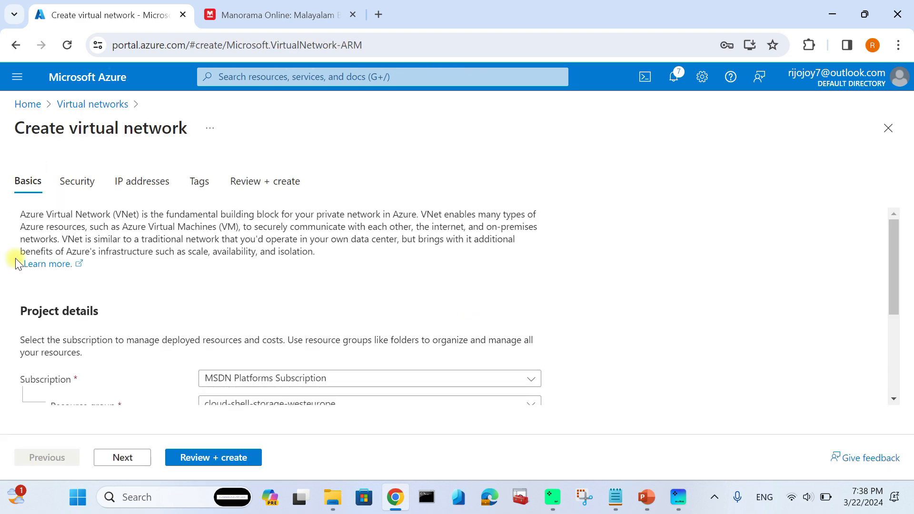
scroll(203, 316, "down", 2)
left_click(229, 339)
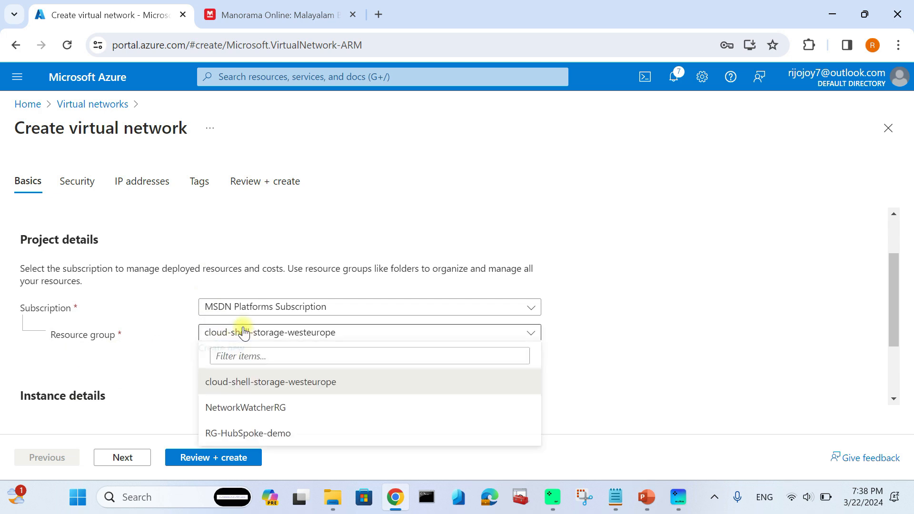
left_click(241, 432)
scroll(175, 355, "down", 2)
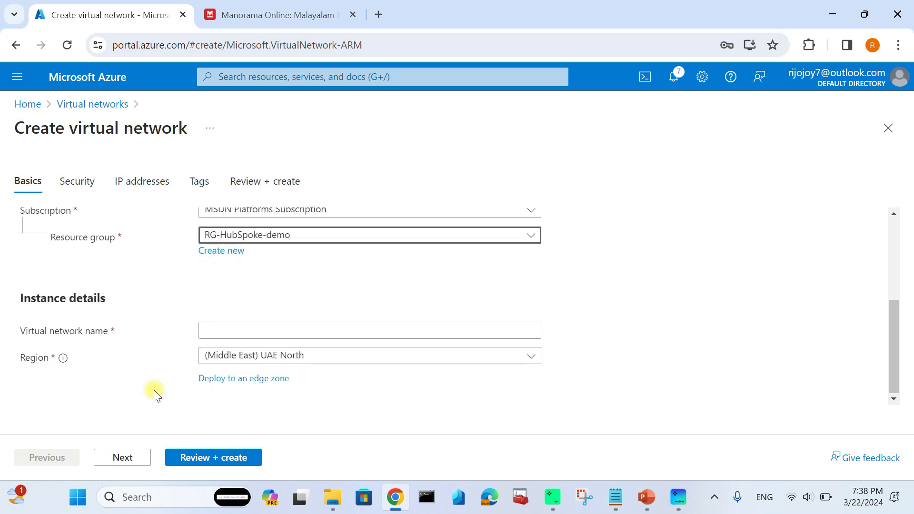
left_click(245, 329)
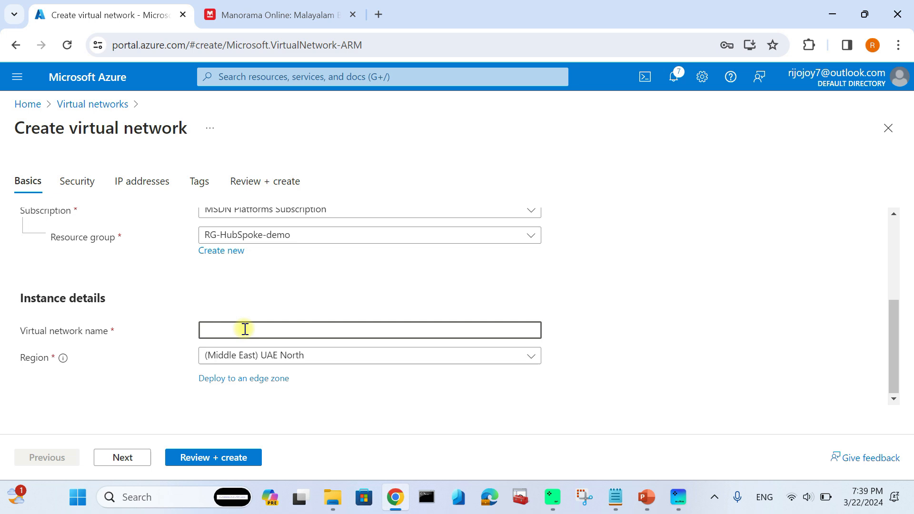
type("Vnet-Dev-")
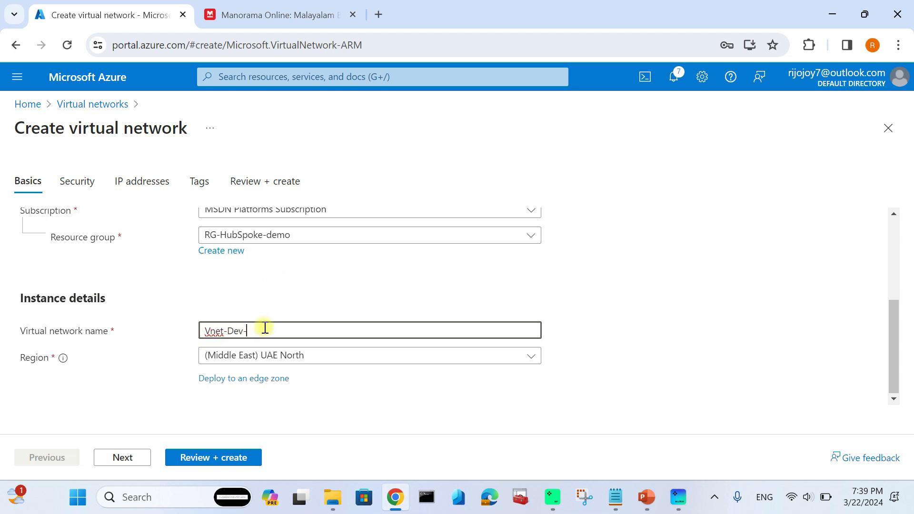
type("01")
left_click(108, 456)
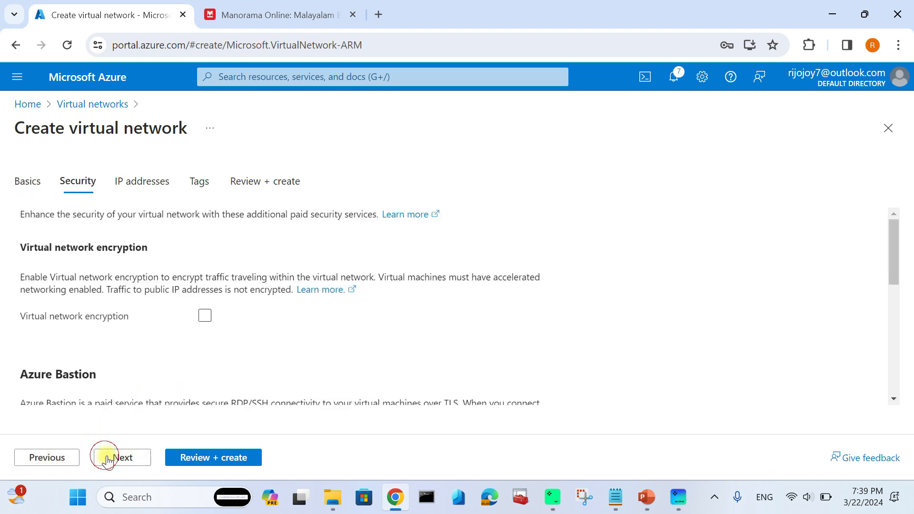
Step: Set the new network's IPv4 address space to 10.3.0.0/16 and delete its default subnet
scroll(128, 329, "down", 2)
scroll(138, 267, "up", 3)
left_click(141, 181)
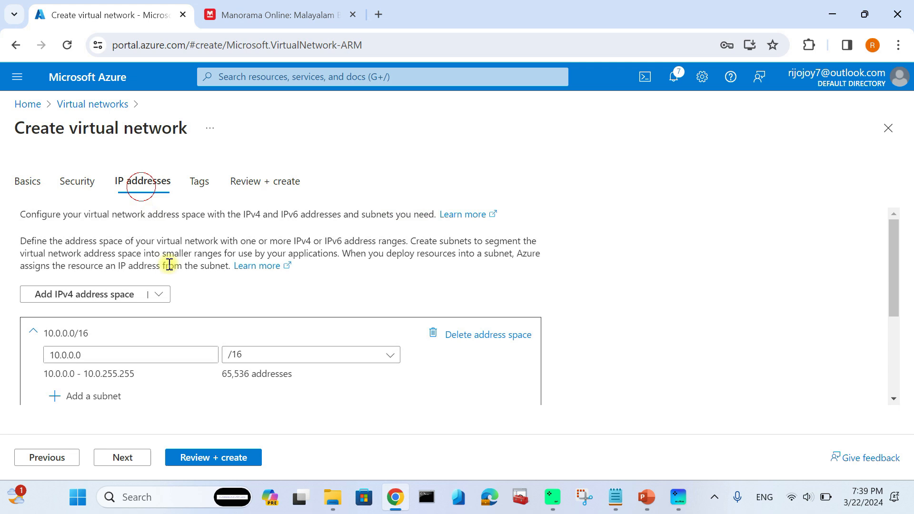
scroll(180, 310, "down", 3)
left_click(72, 285)
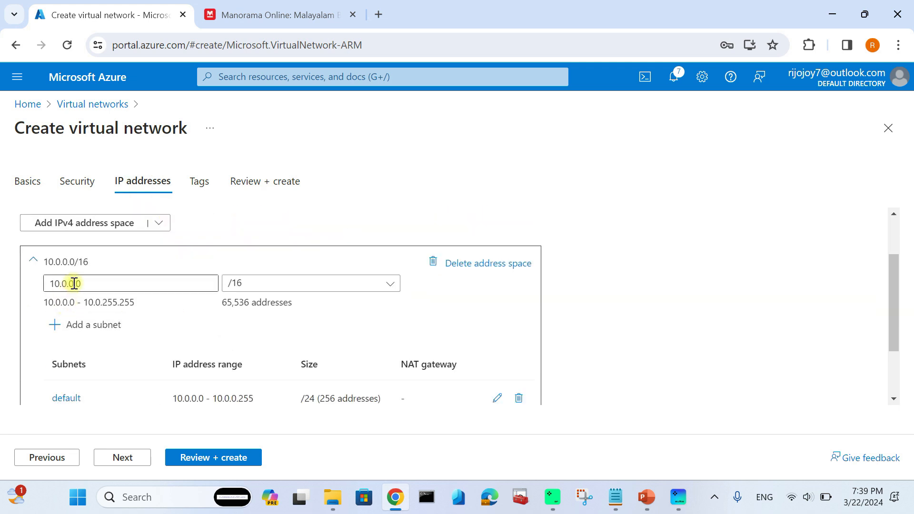
left_click(71, 284)
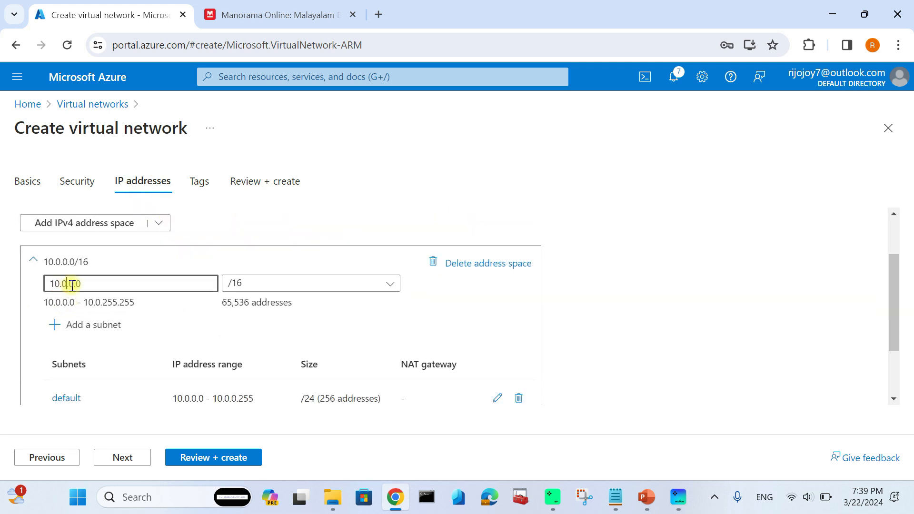
key("BackSpace")
type("1")
scroll(262, 345, "down", 3)
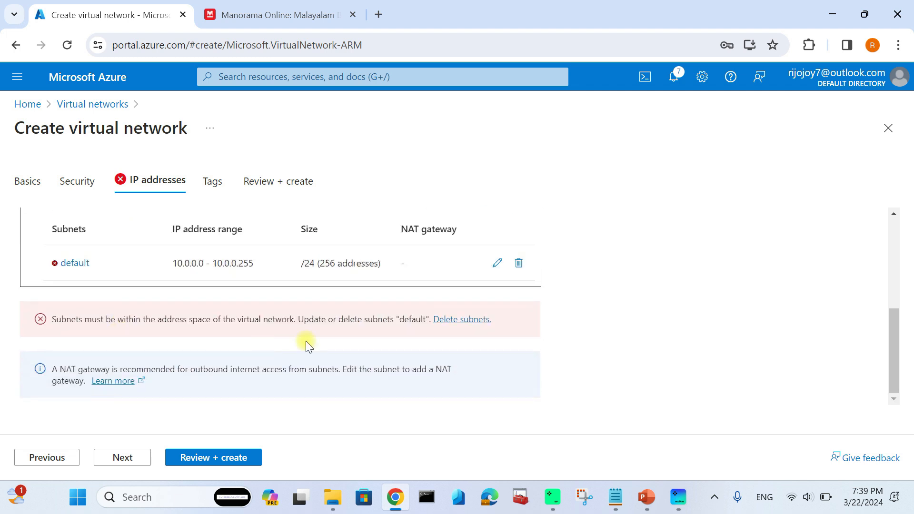
left_click(518, 263)
Step: Add a subnet named SN-VM-Dev with starting address 10.3.1.0 and size /24
left_click(96, 263)
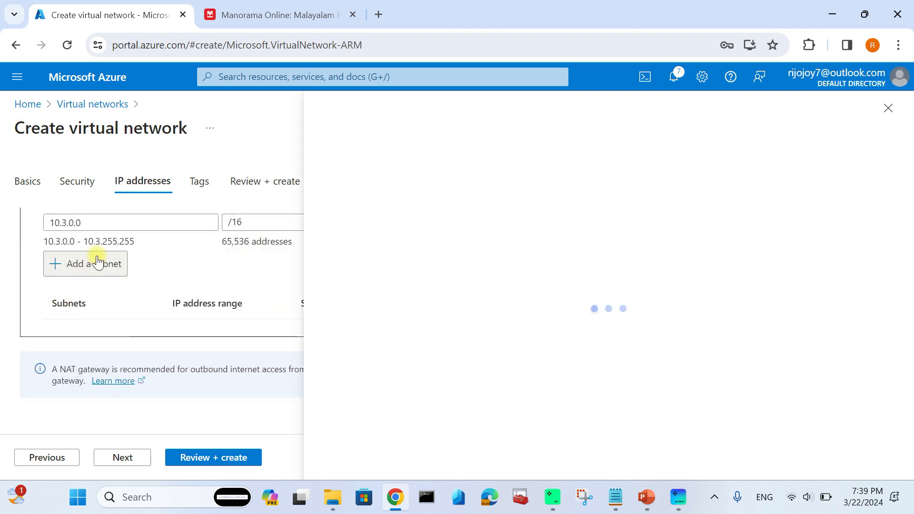
double_click(551, 217)
key("BackSpace")
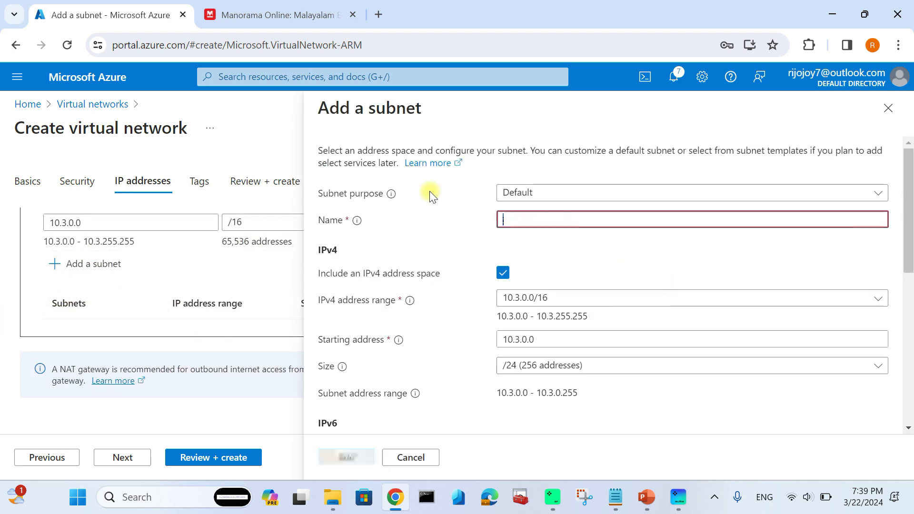
type("SN-")
key("BackSpace")
key("BackSpace")
type("N-VM-")
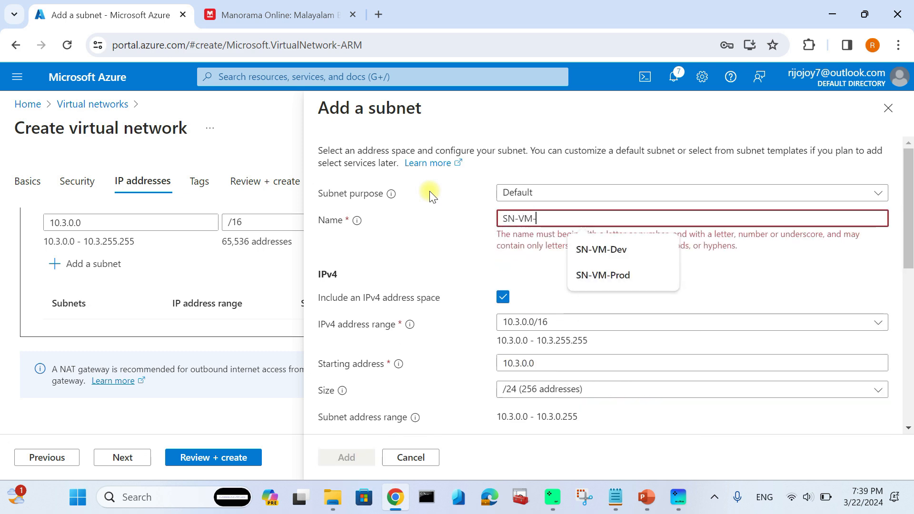
type("Dev")
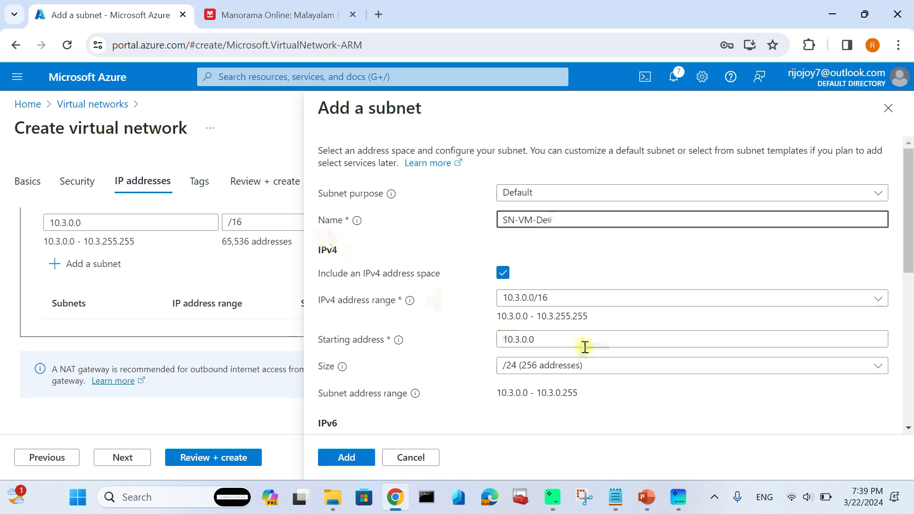
scroll(479, 339, "down", 1)
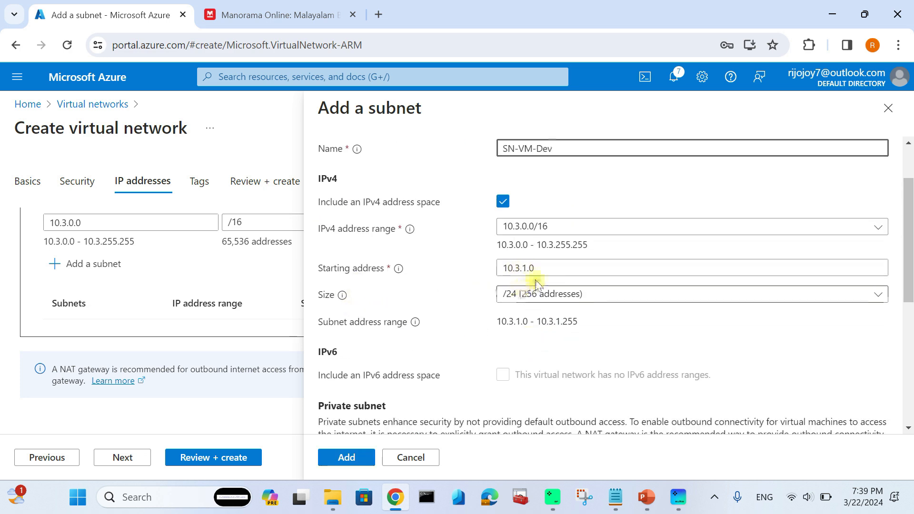
scroll(422, 359, "down", 1)
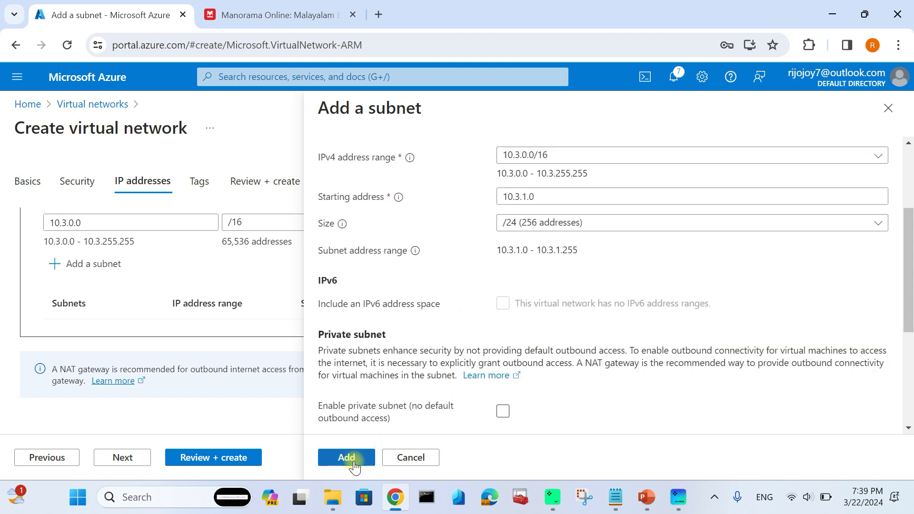
left_click(351, 457)
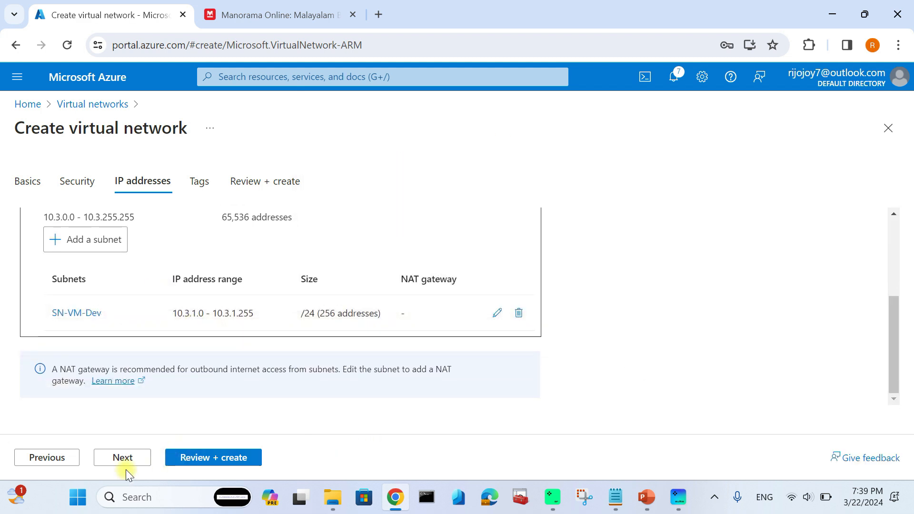
Step: Keep the default tags, review the Vnet-Dev-01 configuration, and create the virtual network
left_click(127, 457)
left_click(200, 458)
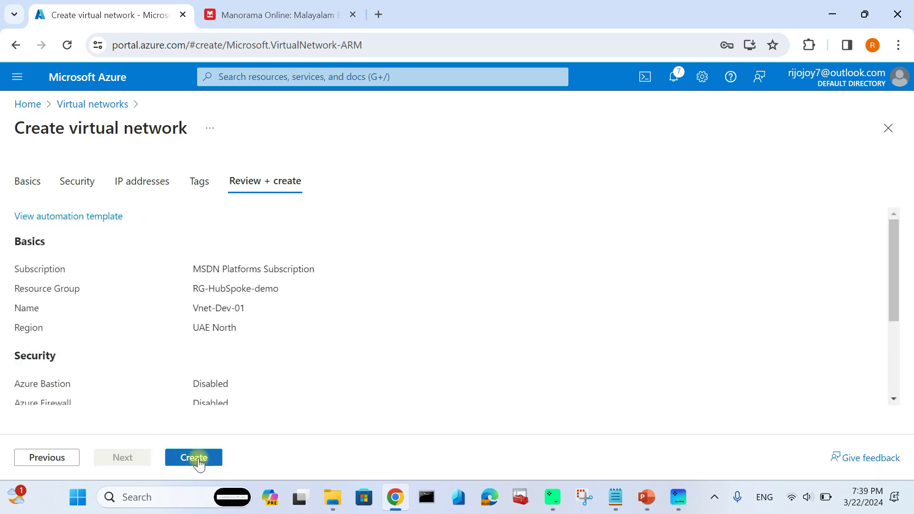
left_click(197, 457)
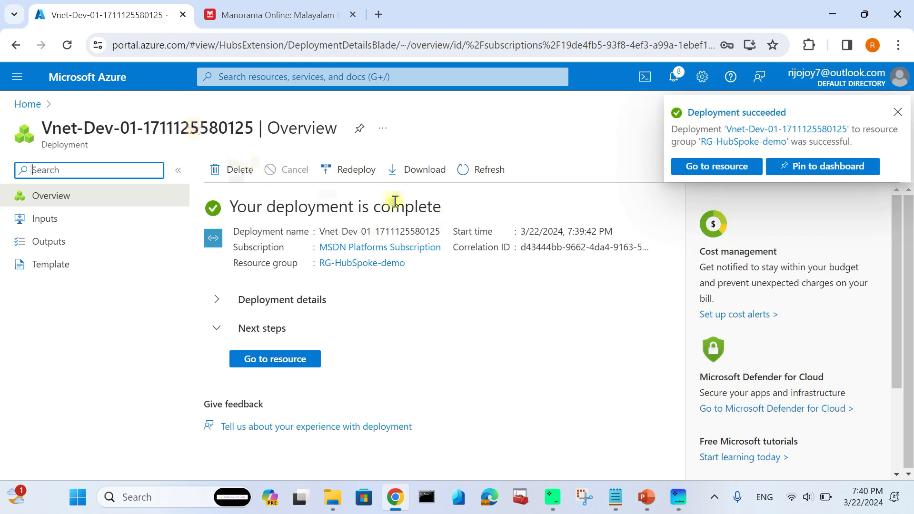
Step: Open the deployed Vnet-Dev-01 resource and check the list of virtual networks
left_click(897, 112)
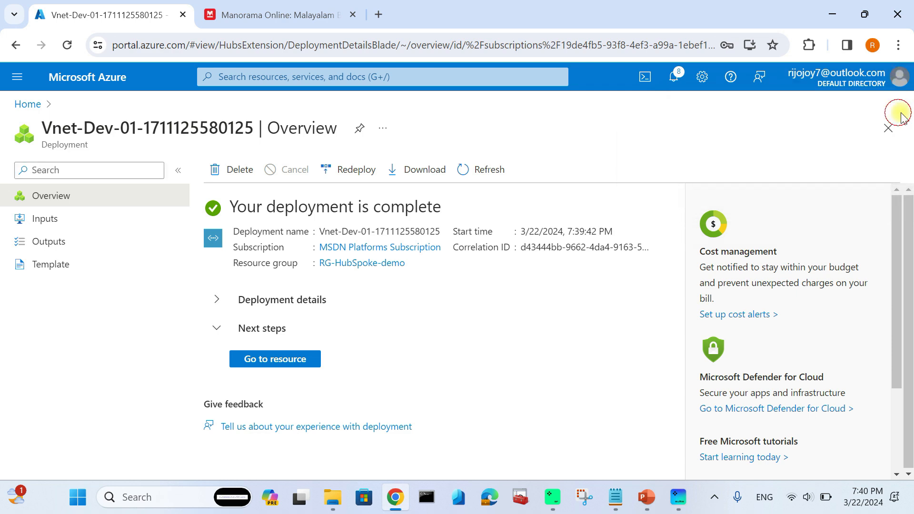
left_click(305, 360)
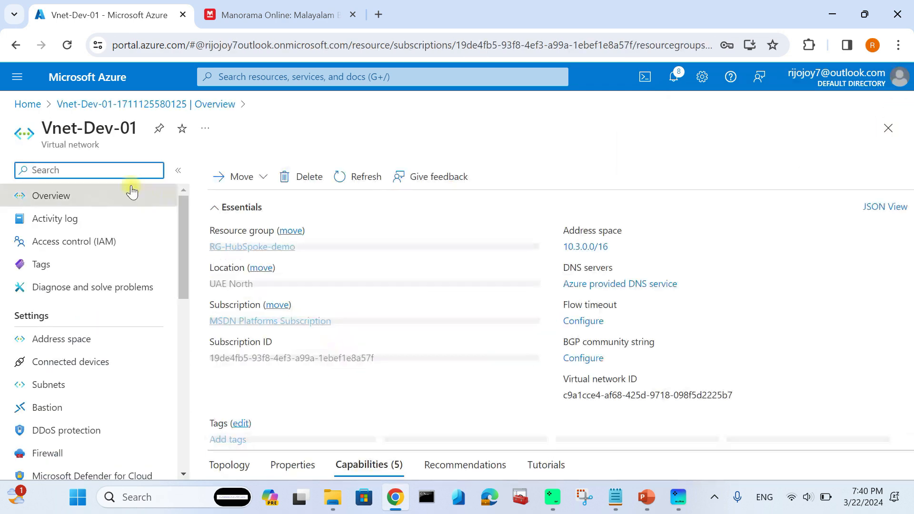
left_click(113, 79)
left_click(210, 191)
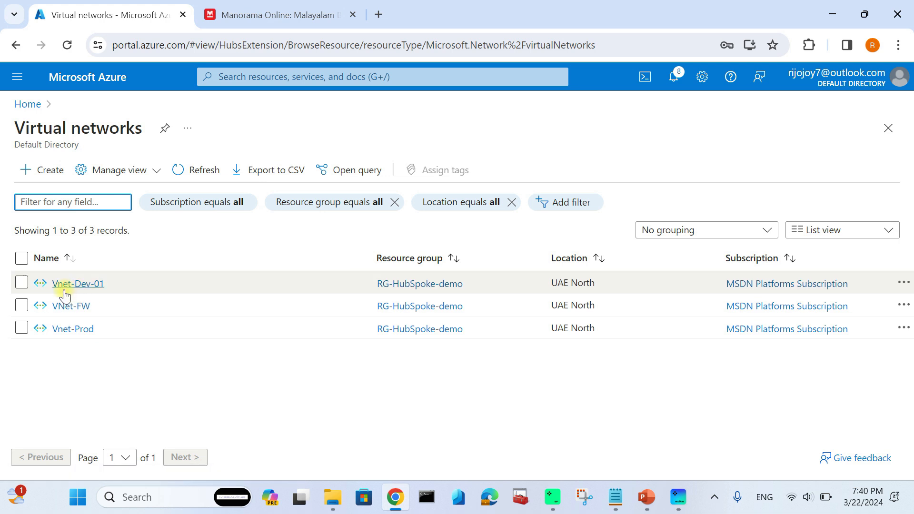
Step: Start a new Azure virtual machine in resource group RG-HubSpoke-demo and name it VM-Dev-01
left_click(28, 104)
left_click(249, 174)
left_click(52, 170)
left_click(87, 199)
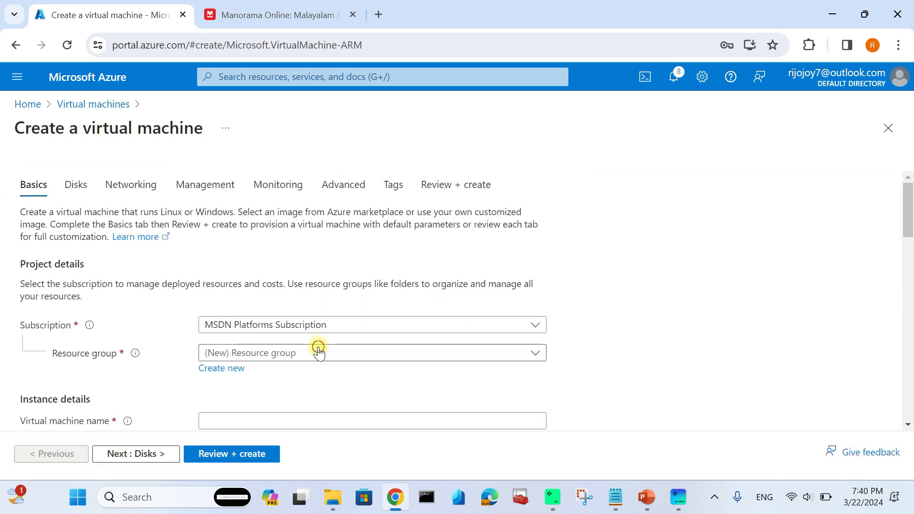
left_click(317, 351)
left_click(245, 447)
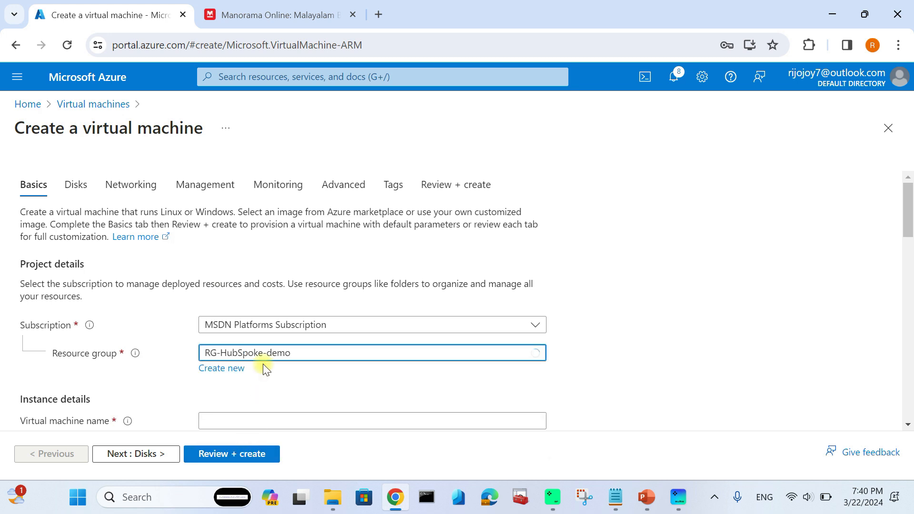
scroll(248, 333, "down", 3)
left_click(228, 277)
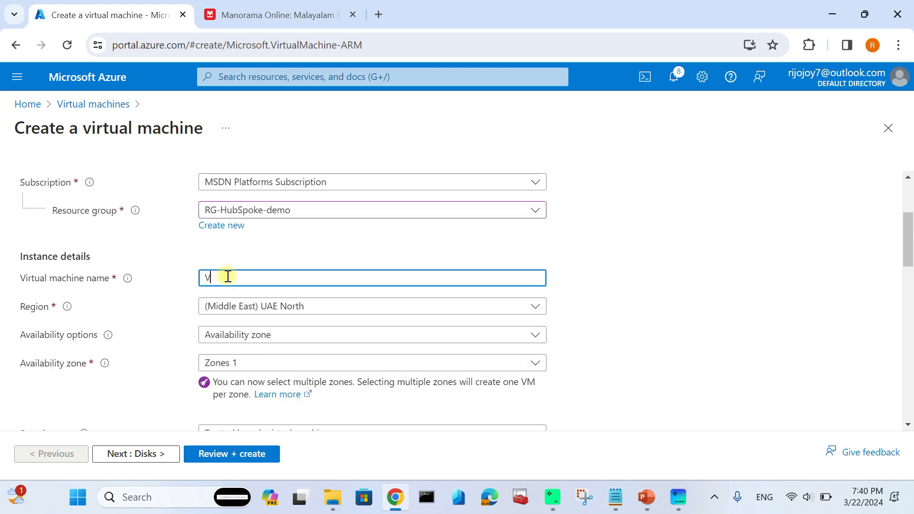
type("VM")
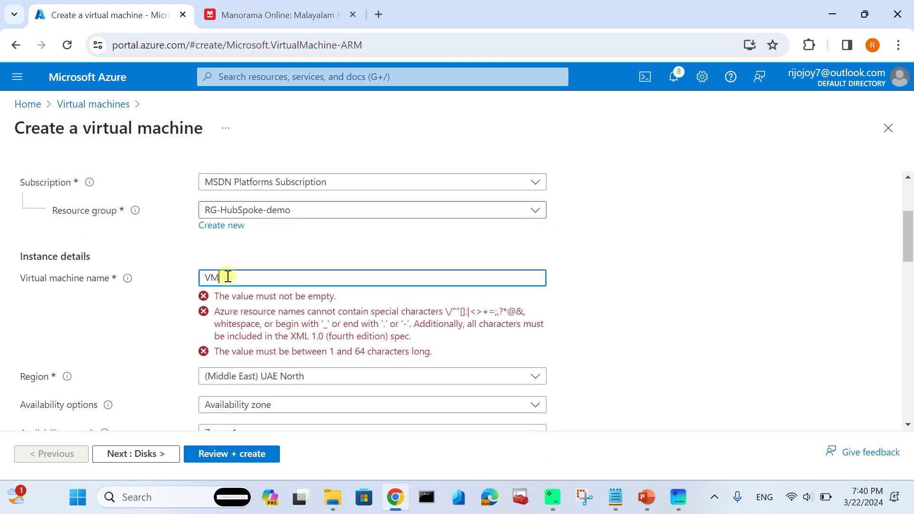
type("-Dev-01")
Step: Set VM-Dev-01's availability options to No infrastructure redundancy required and its security type to Standard
scroll(229, 290, "down", 2)
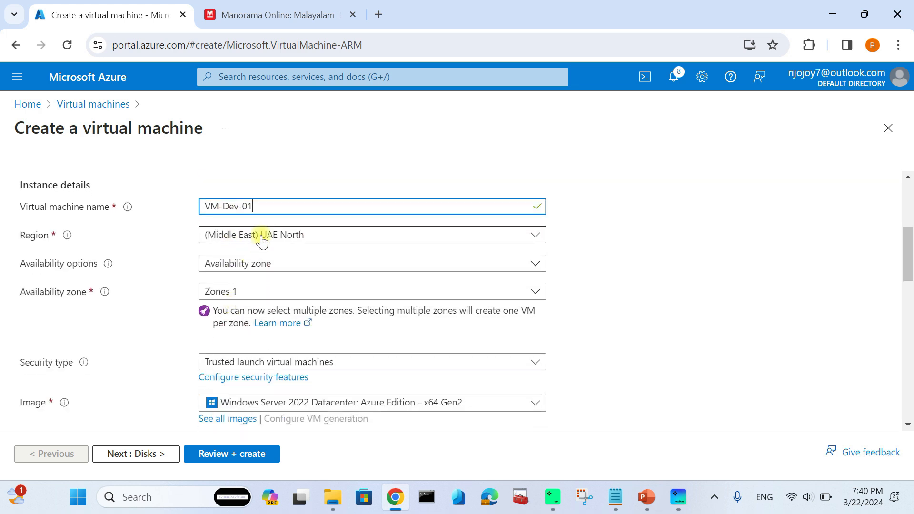
left_click(246, 263)
left_click(250, 284)
left_click(255, 293)
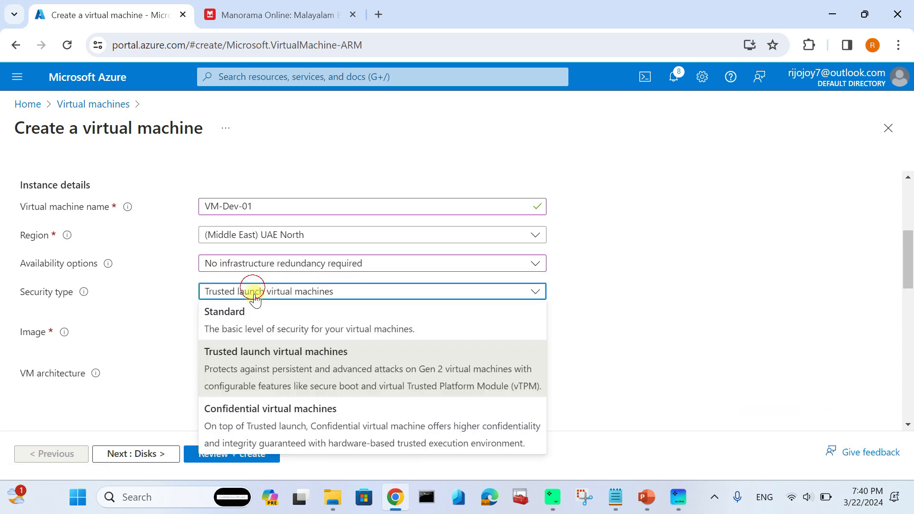
left_click(251, 315)
Step: Keep the default image and size, and set the administrator account username to adminp
scroll(219, 362, "down", 3)
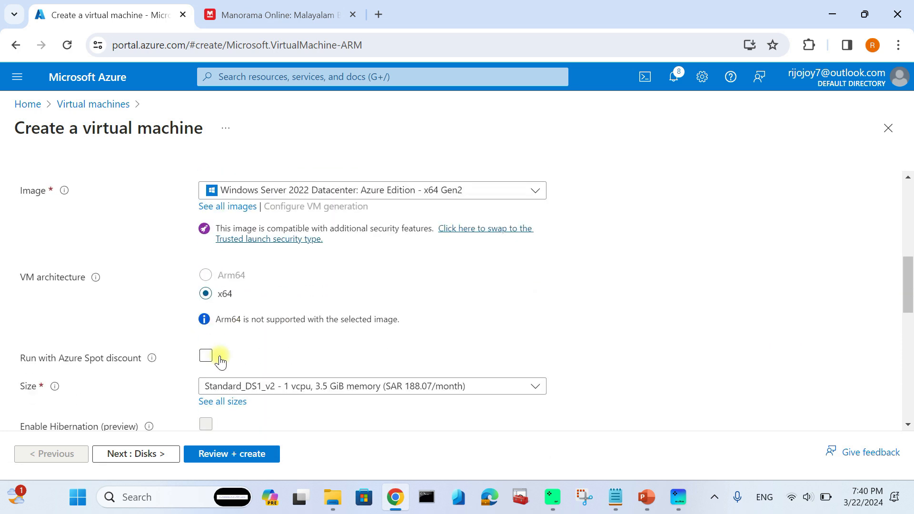
scroll(127, 347, "down", 5)
left_click(240, 293)
type("adminp")
Step: Try to enter the administrator password and its confirmation, and clear both password fields
key("Tab")
type("•••••••••")
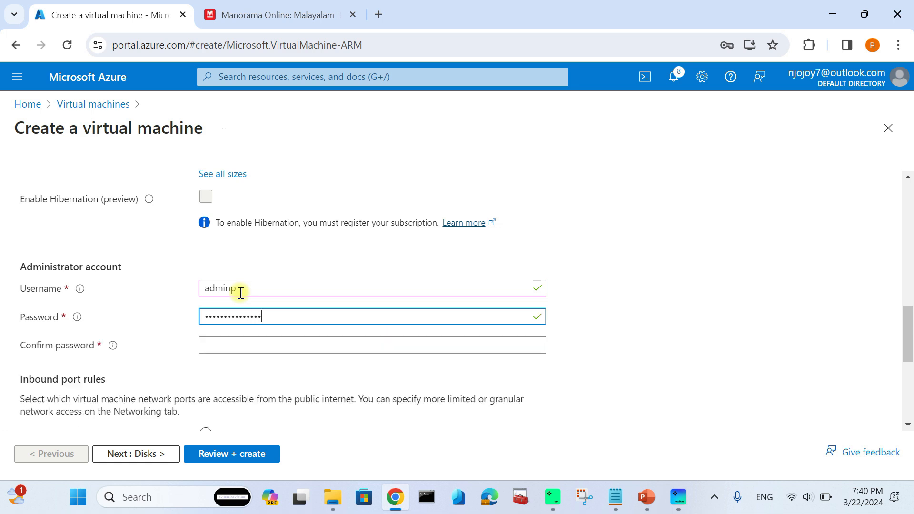
left_click(296, 353)
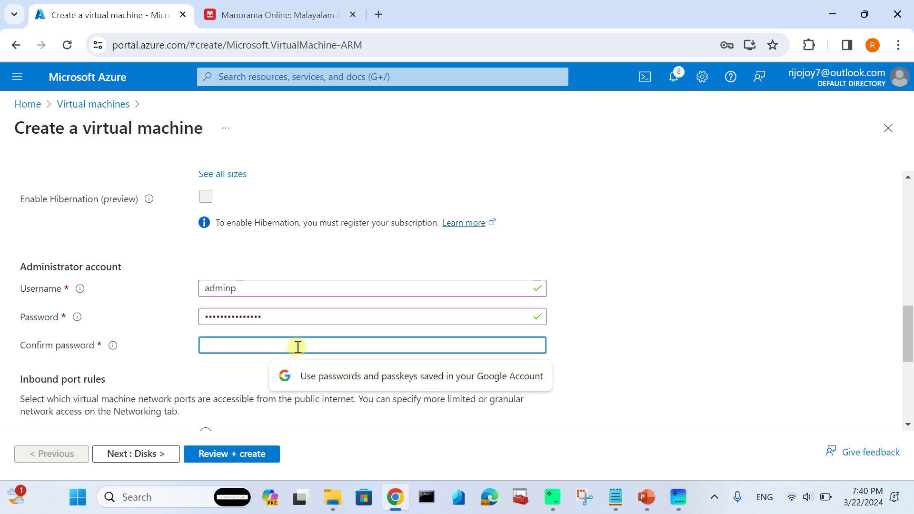
type("P")
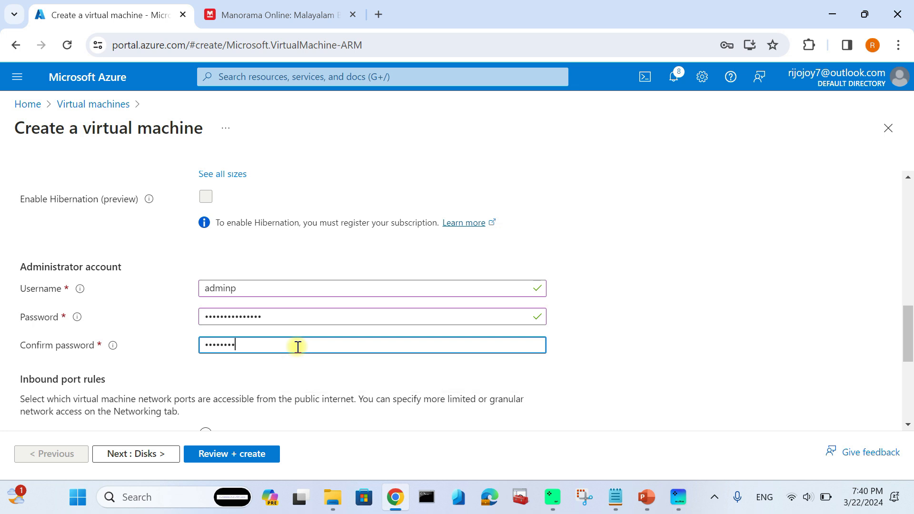
key("BackSpace")
key("BackSpace")
key("BackSpace")
key("BackSpace")
key("BackSpace")
key("BackSpace")
key("BackSpace")
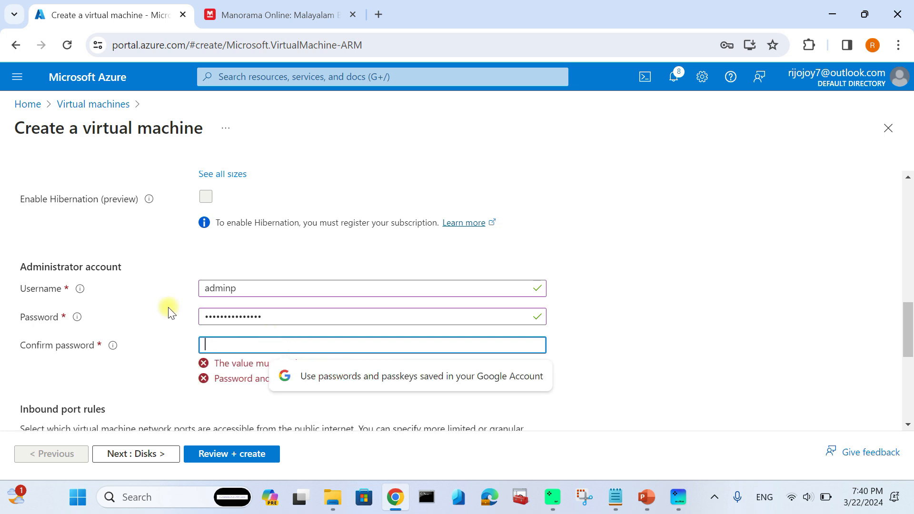
left_click_drag(278, 318, 115, 311)
key("BackSpace")
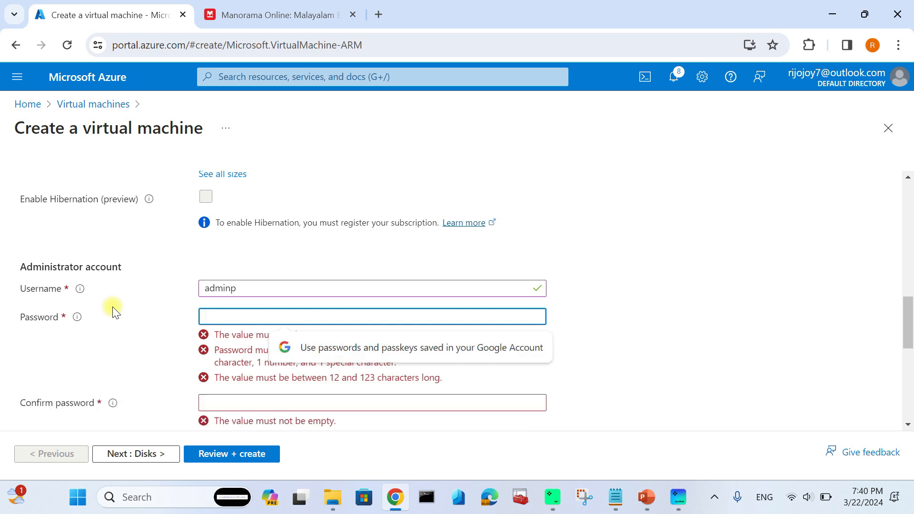
Step: Enter the administrator account password for VM-Dev-01 and repeat it in the confirmation field
type("P••")
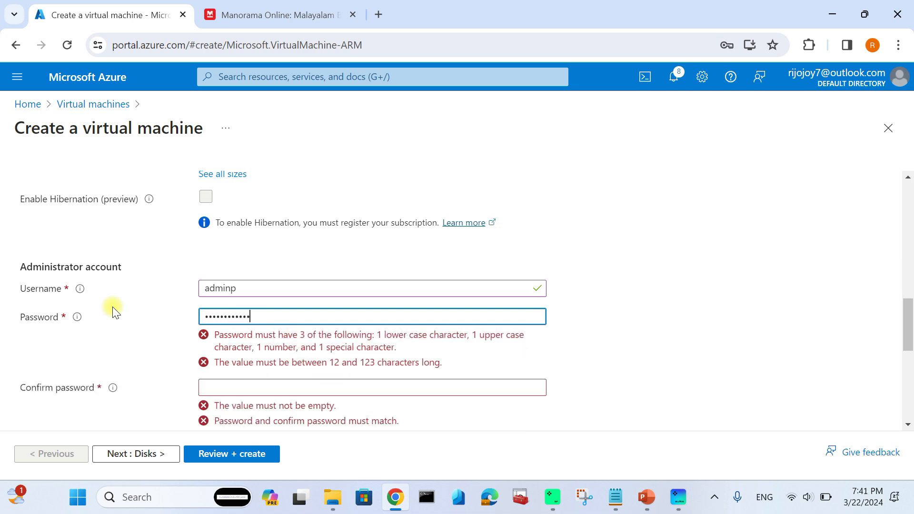
type("•")
key("Tab")
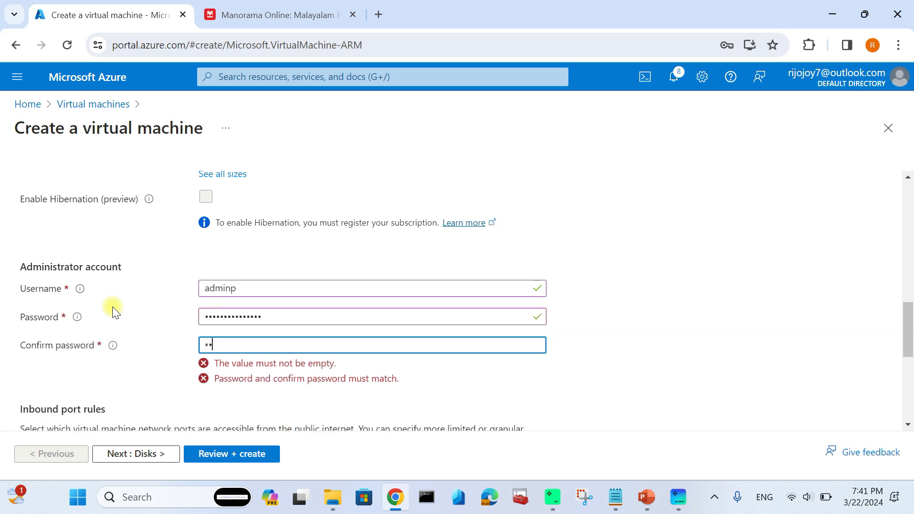
type("•••••••••")
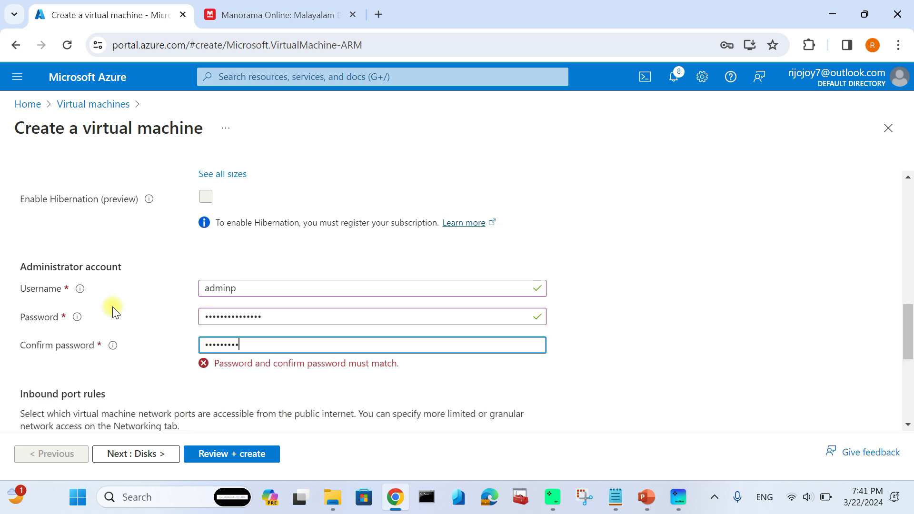
type("•")
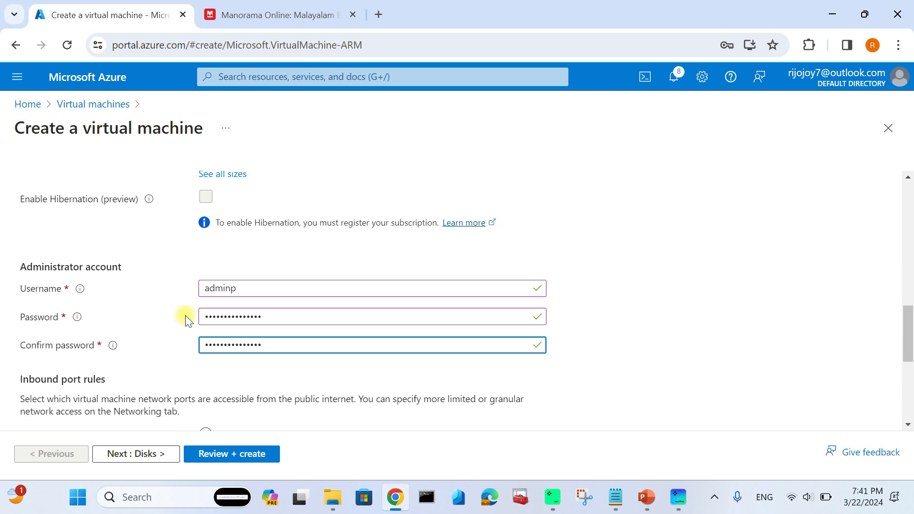
Step: Keep the default inbound port rules for VM-Dev-01 and choose its OS disk type, leaving the other disk settings unchanged
scroll(186, 318, "down", 5)
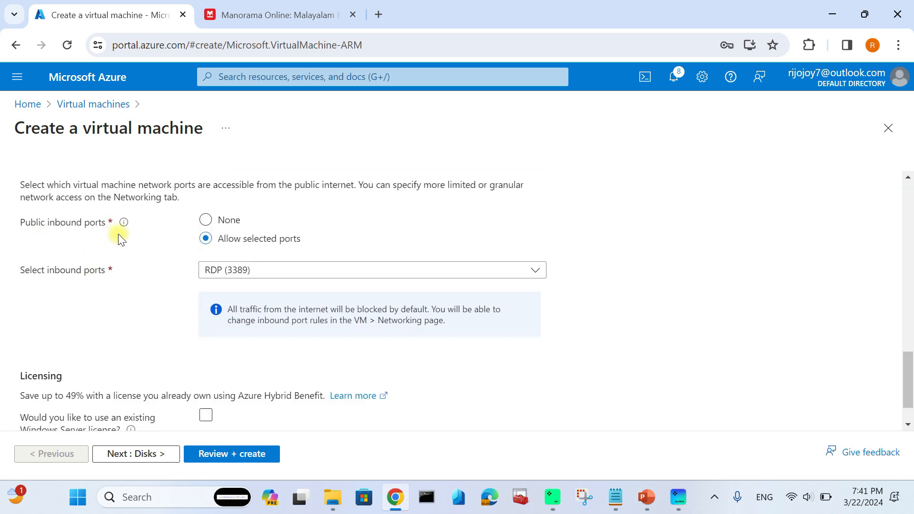
left_click(137, 460)
scroll(200, 330, "down", 5)
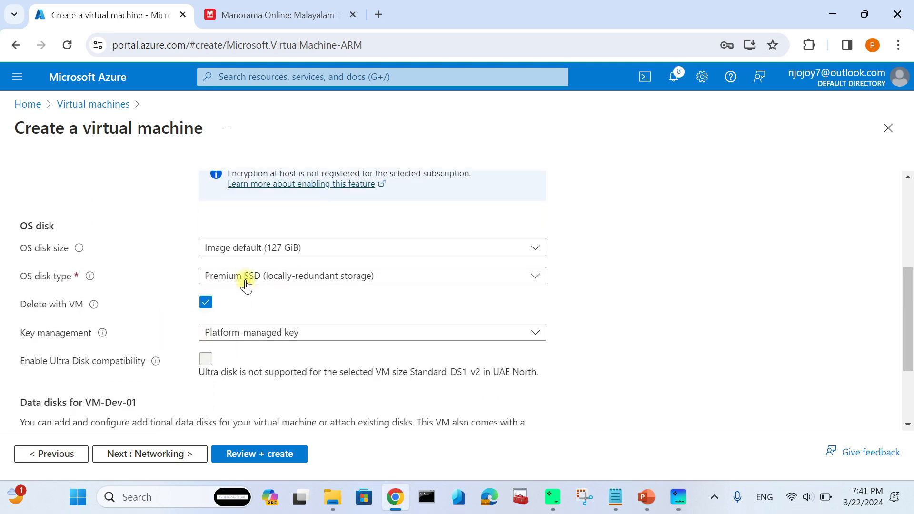
left_click(246, 284)
left_click(224, 373)
scroll(204, 373, "down", 3)
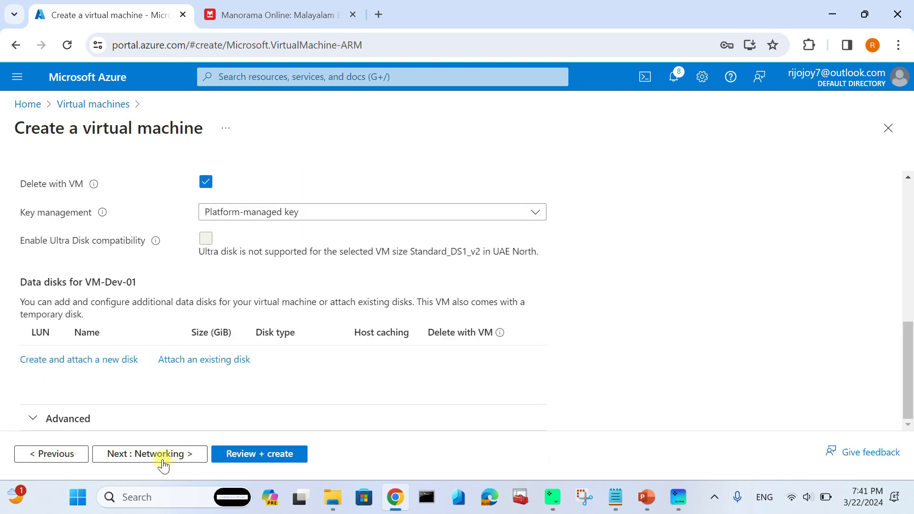
Step: Place VM-Dev-01 in virtual network Vnet-Dev-01, keeping subnet SN-VM-Dev (10.3.1.0/24), the new public IP VM-Dev-01-ip and inbound RDP (3389)
left_click(161, 461)
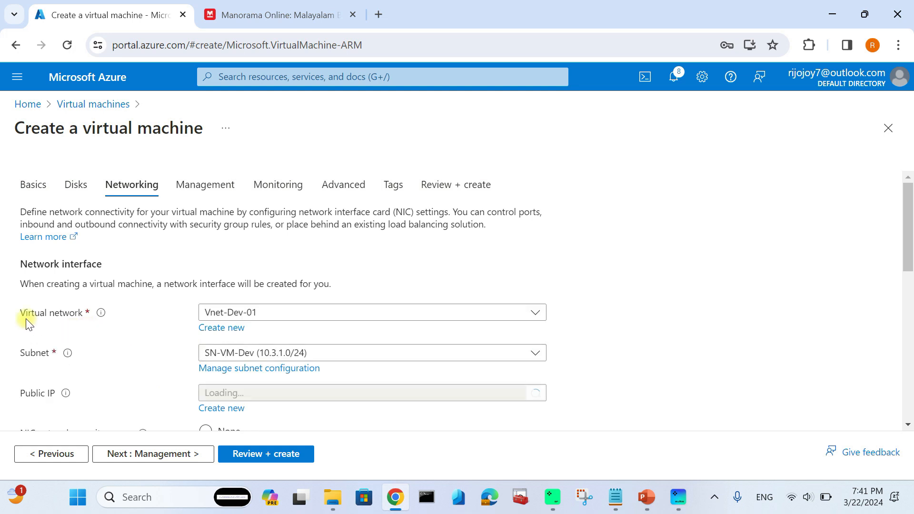
left_click(232, 312)
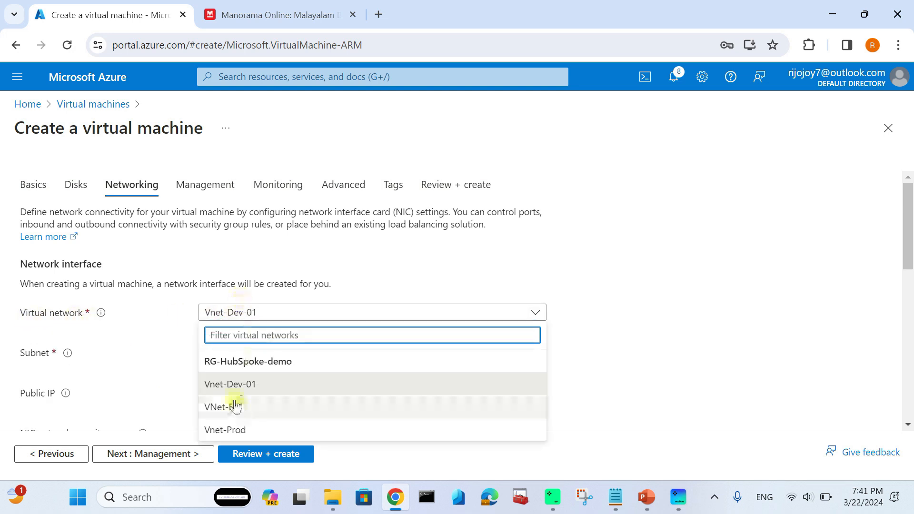
left_click(259, 391)
scroll(147, 337, "down", 1)
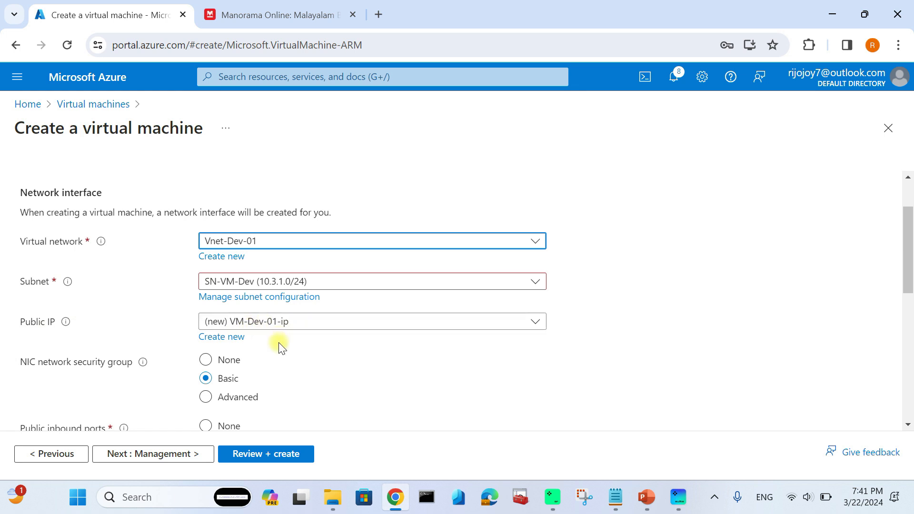
scroll(179, 283, "down", 1)
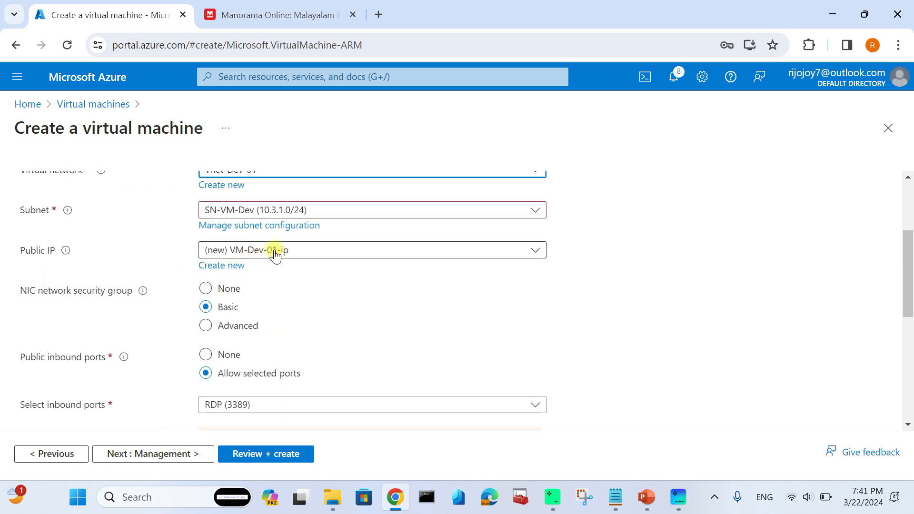
scroll(104, 362, "down", 3)
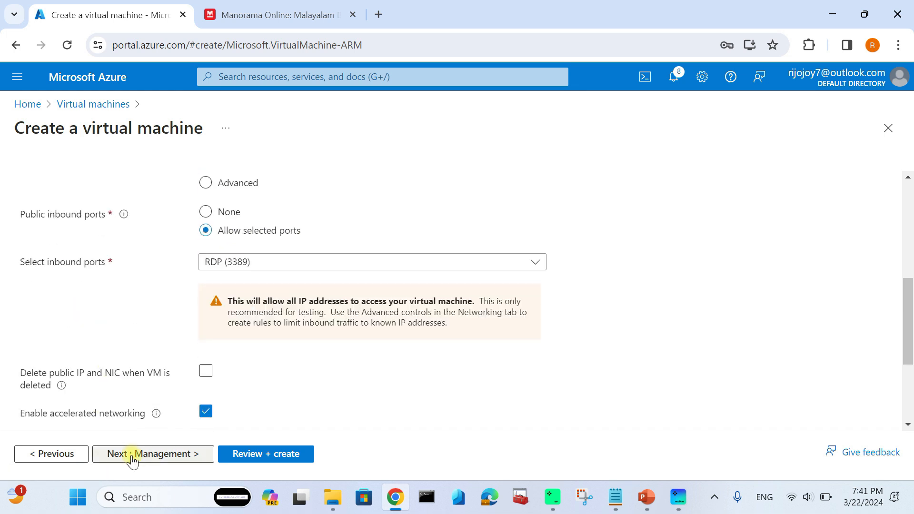
Step: Keep the default management, monitoring and advanced settings, validate the configuration and create VM-Dev-01
left_click(132, 460)
left_click(157, 453)
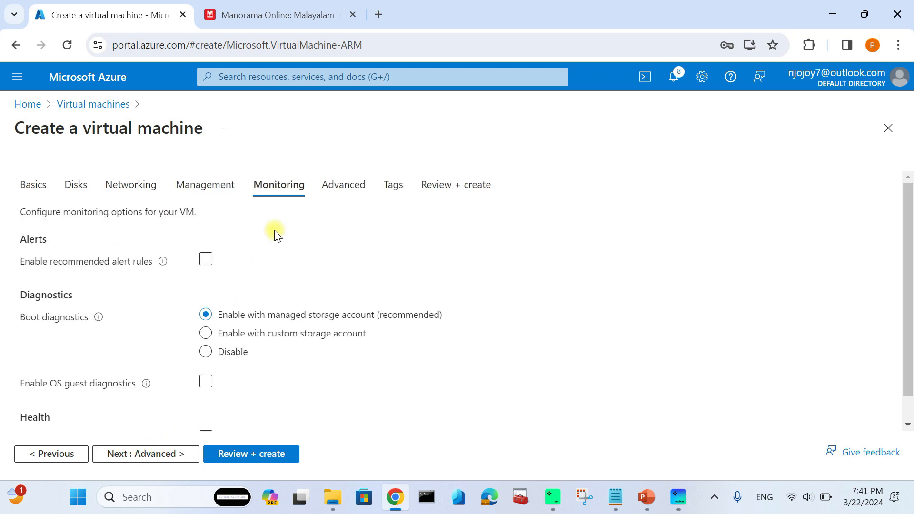
left_click(159, 456)
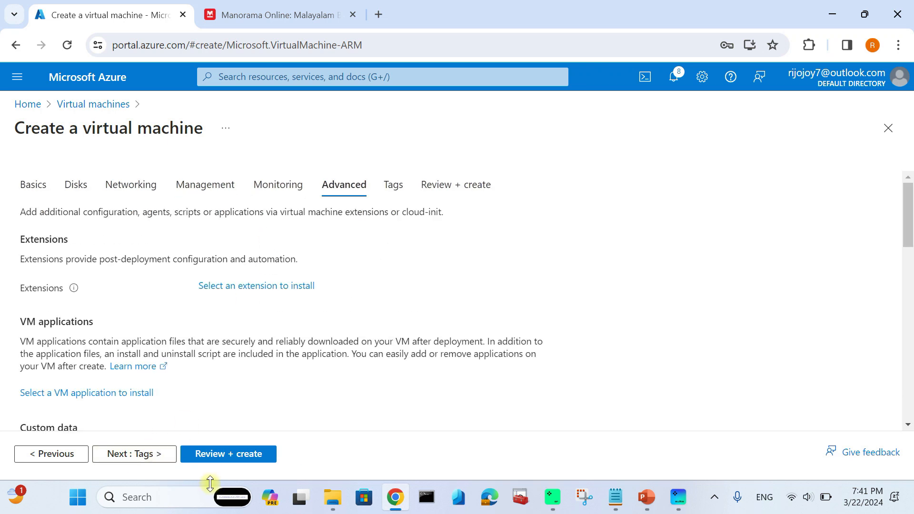
left_click(214, 455)
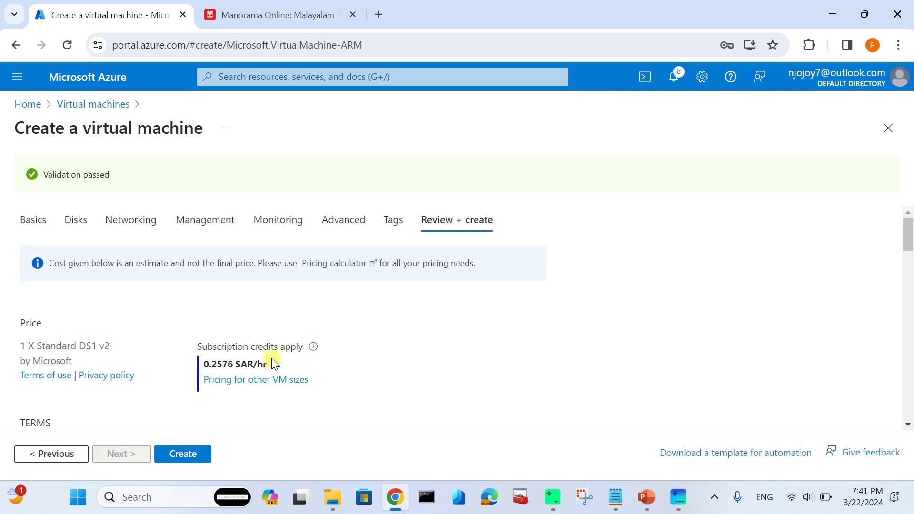
left_click(187, 453)
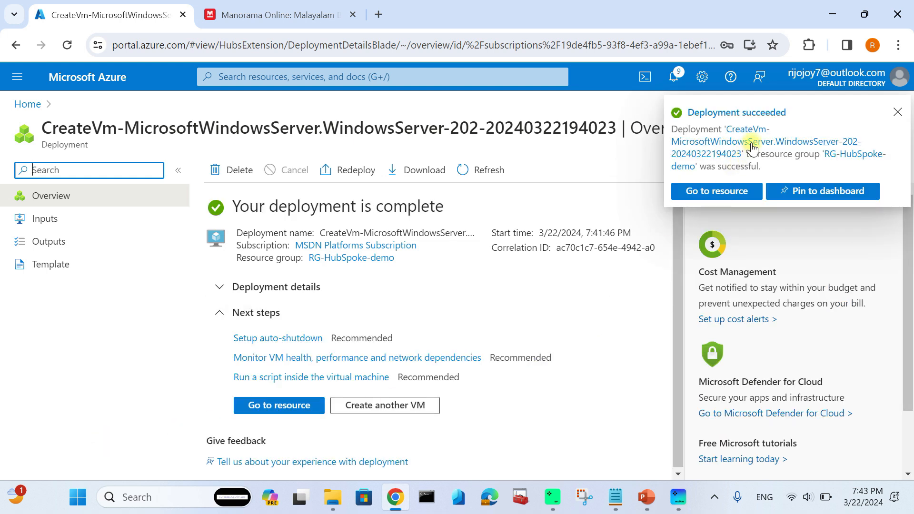
Step: Check the virtual machines list for the status of VM-Dev-01 and VM-Prod-01
left_click(102, 83)
left_click(193, 172)
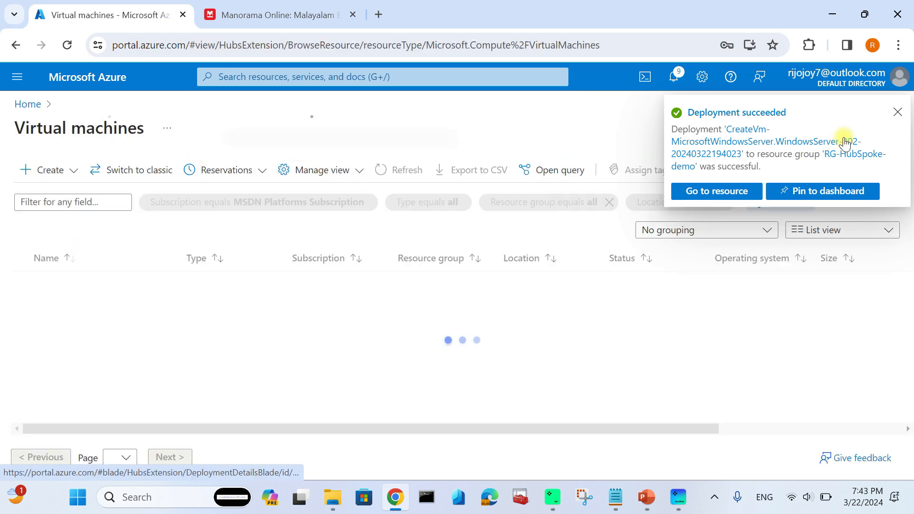
left_click(897, 111)
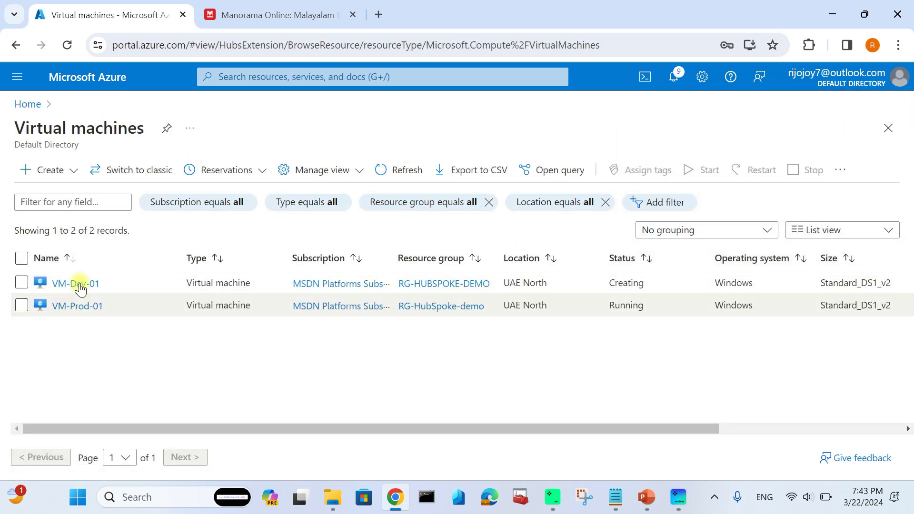
Step: Show resource group RG-HubSpoke-demo in the Resource visualizer and examine how its virtual machines, firewall and virtual networks are connected
left_click(117, 85)
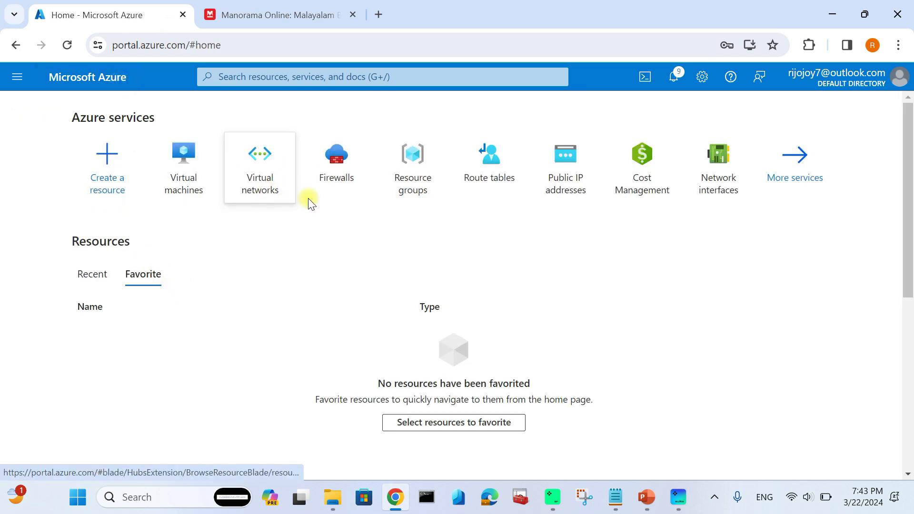
left_click(415, 169)
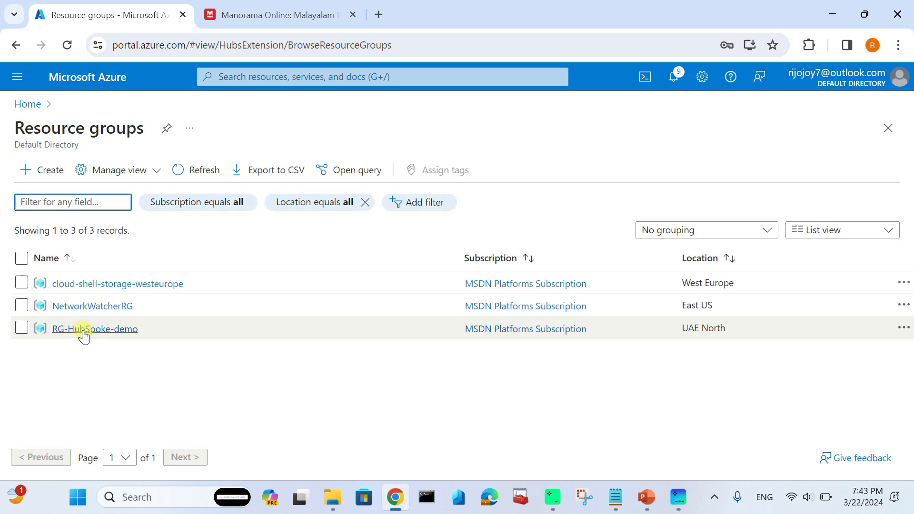
left_click(81, 328)
left_click(199, 128)
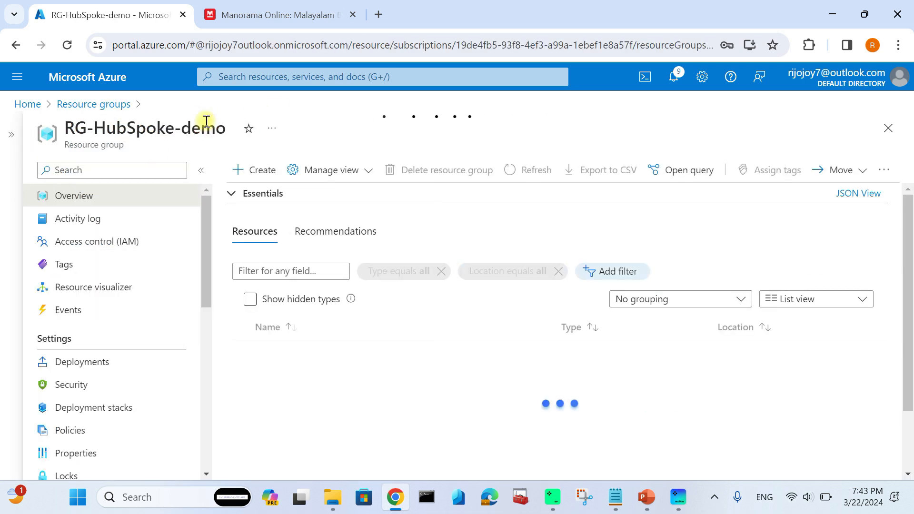
scroll(147, 361, "down", 2)
scroll(147, 366, "down", 1)
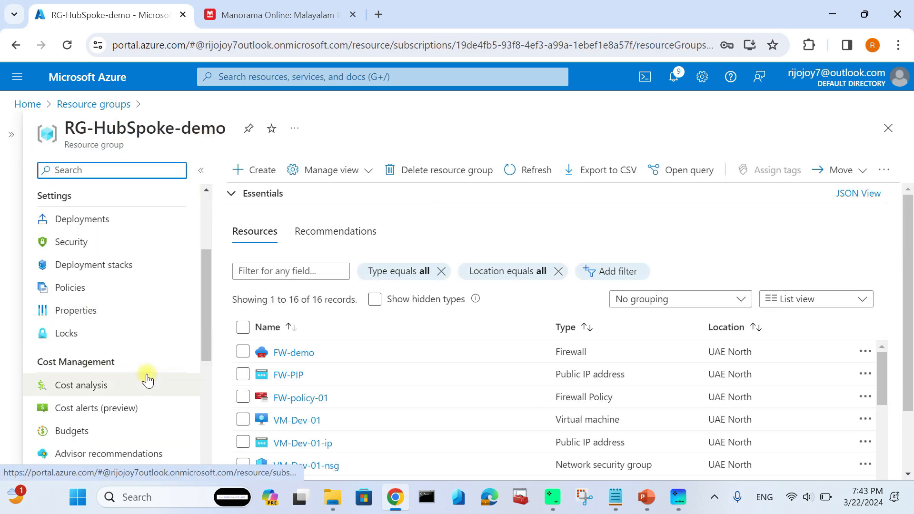
scroll(146, 374, "up", 2)
left_click(83, 287)
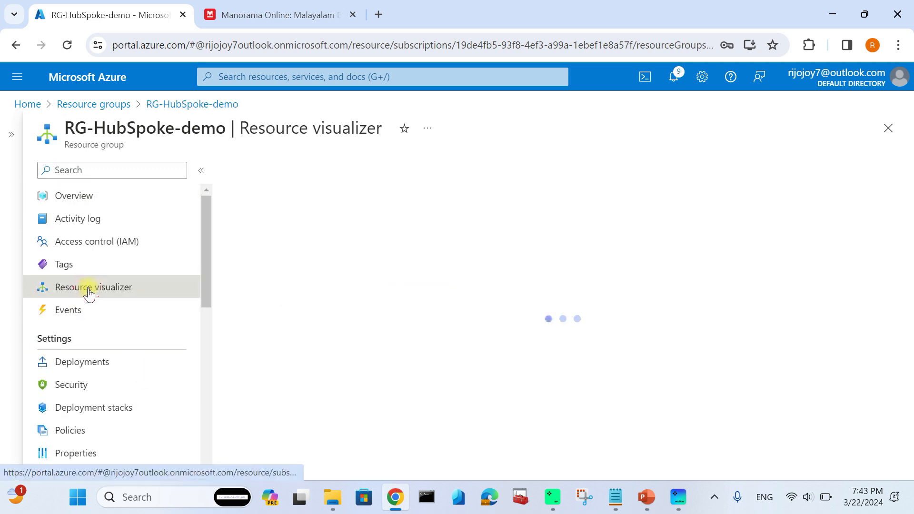
left_click(202, 172)
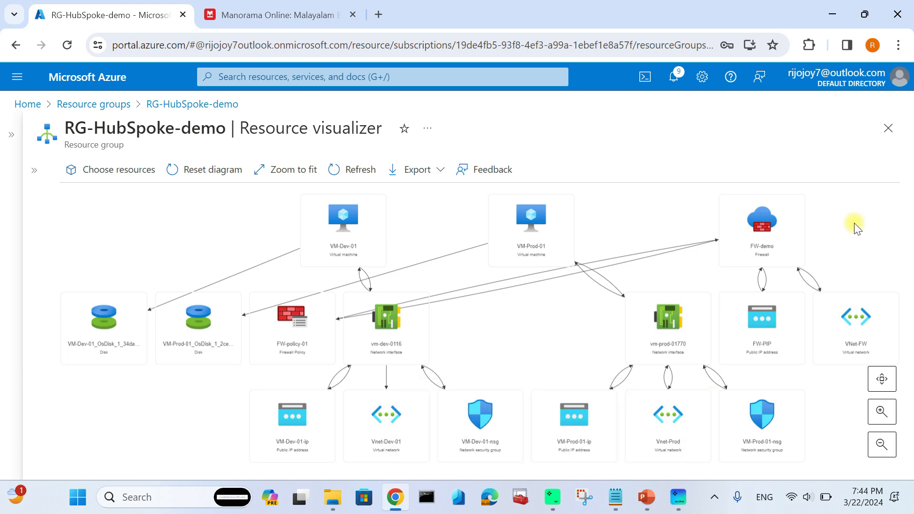
mouse_move(861, 354)
mouse_move(387, 444)
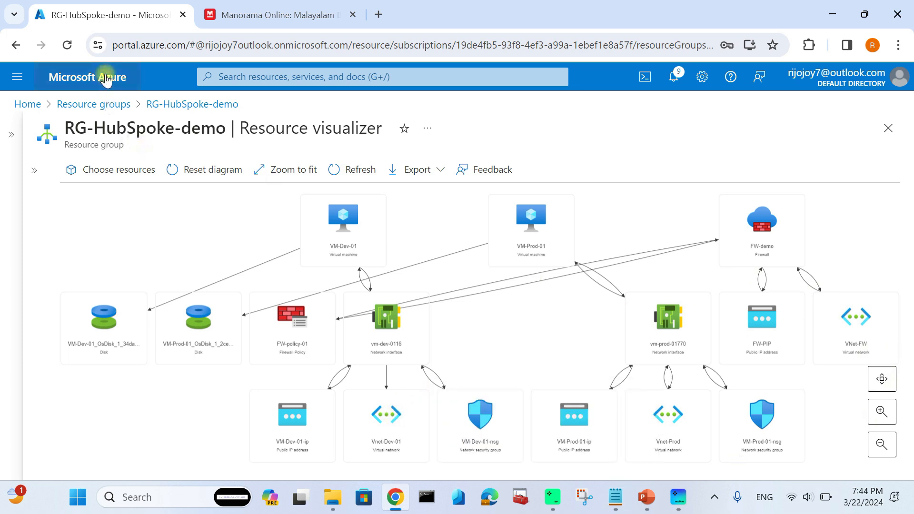
Step: Open the connection options of virtual machine VM-Dev-01 and download its RDP file for Native RDP
left_click(106, 75)
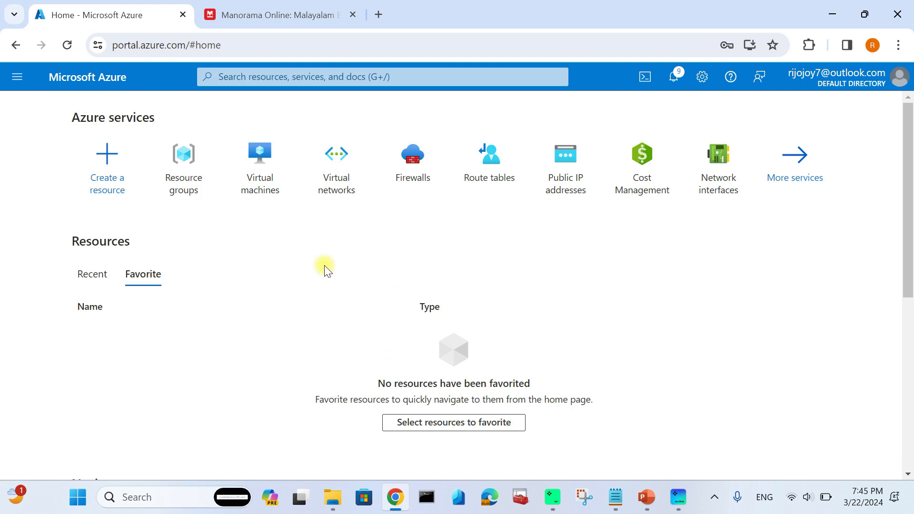
left_click(265, 169)
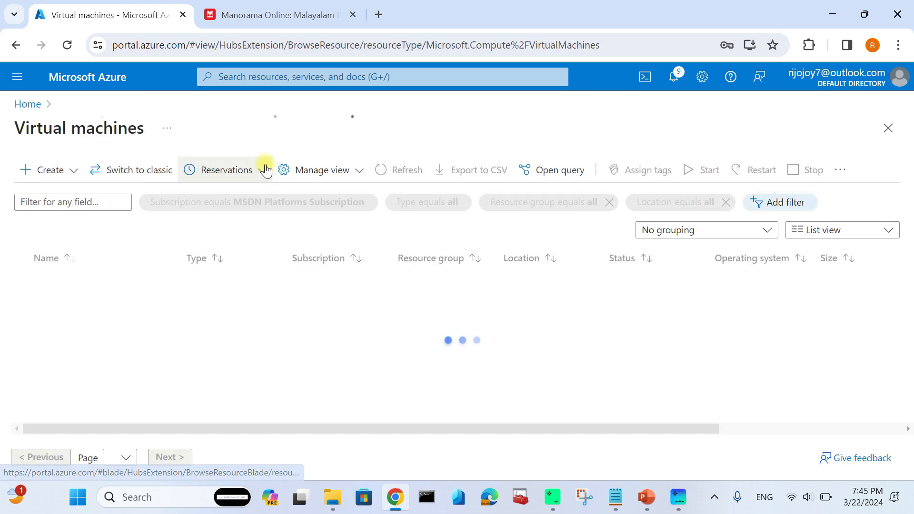
left_click(72, 281)
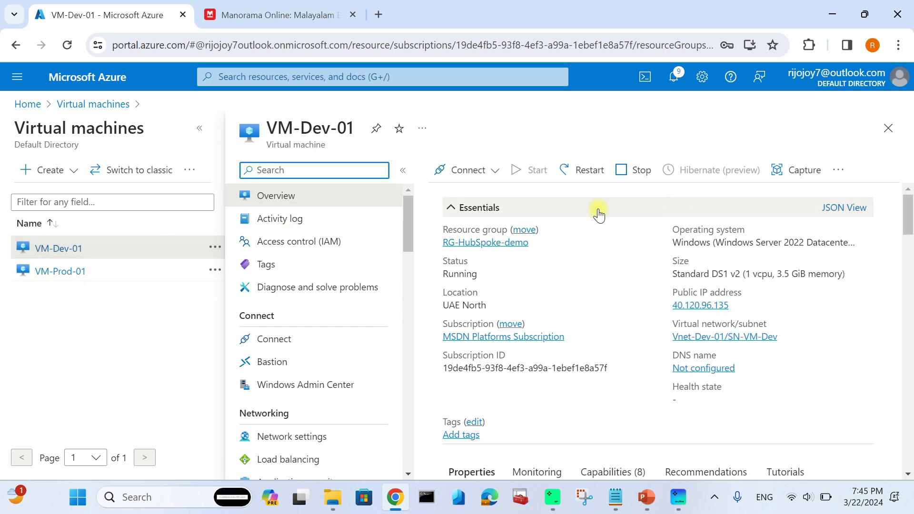
left_click(490, 171)
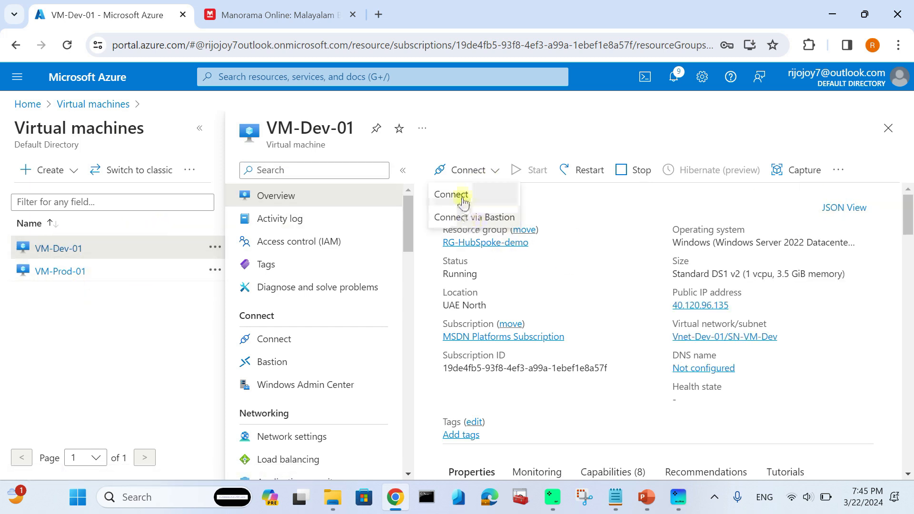
left_click(465, 195)
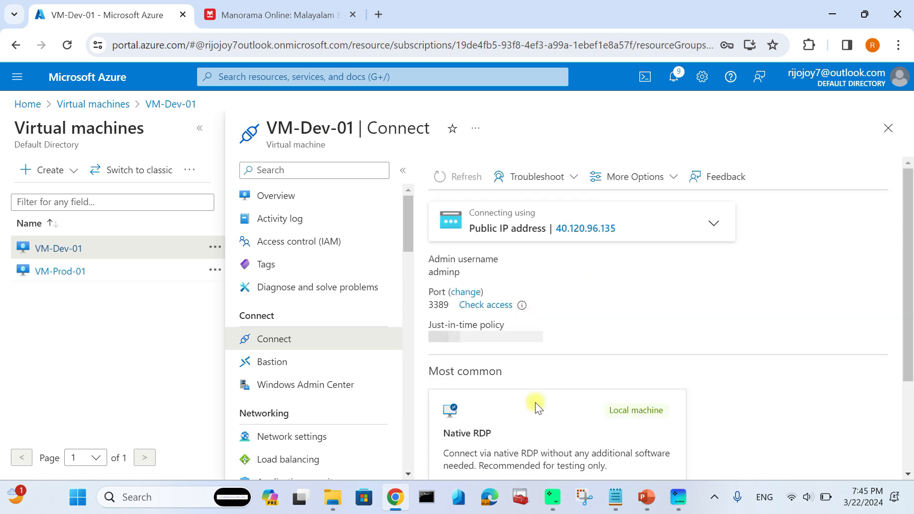
scroll(535, 405, "down", 3)
left_click(552, 421)
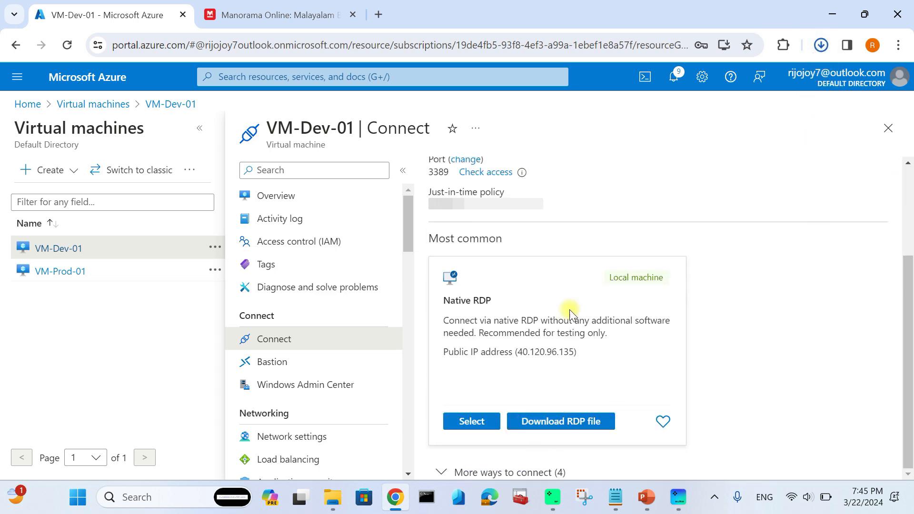
Step: Open the downloaded VM-Dev-01.rdp, connect with the administrator account's password and accept the certificate warning
left_click(816, 49)
left_click(665, 113)
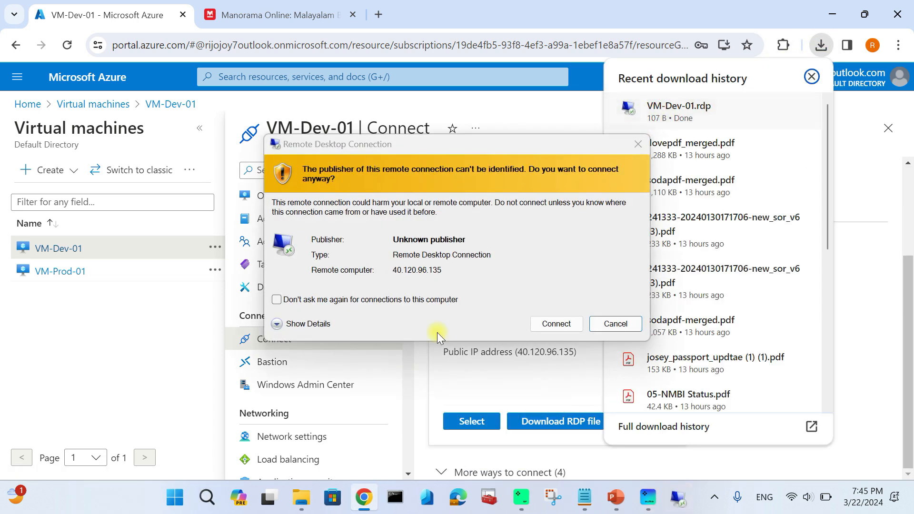
left_click(566, 321)
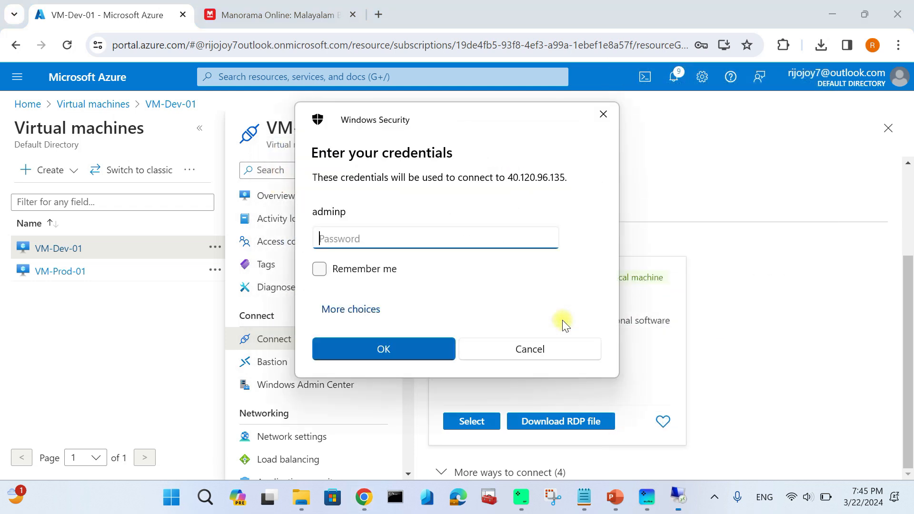
left_click(408, 241)
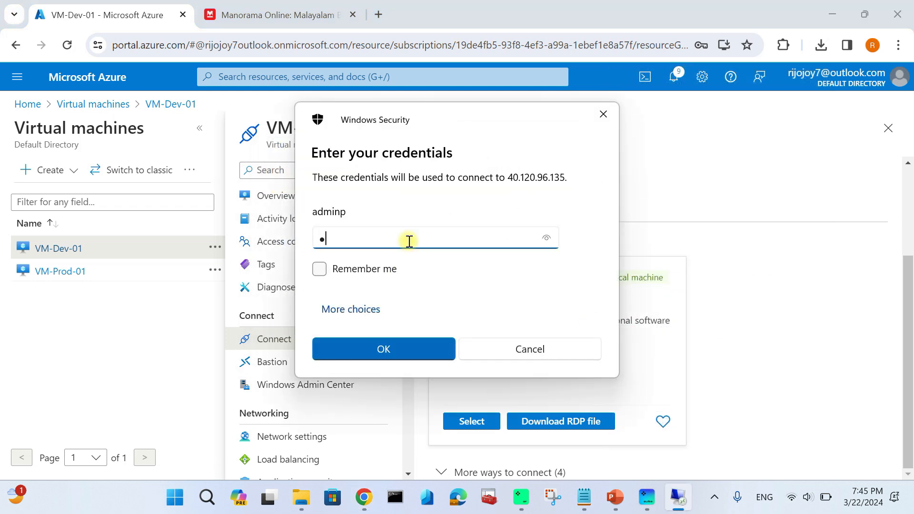
type("••")
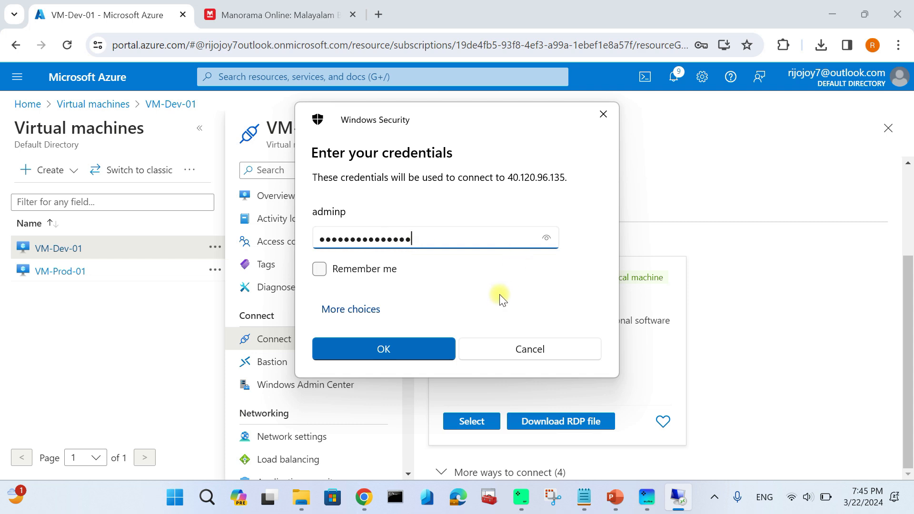
left_click(402, 352)
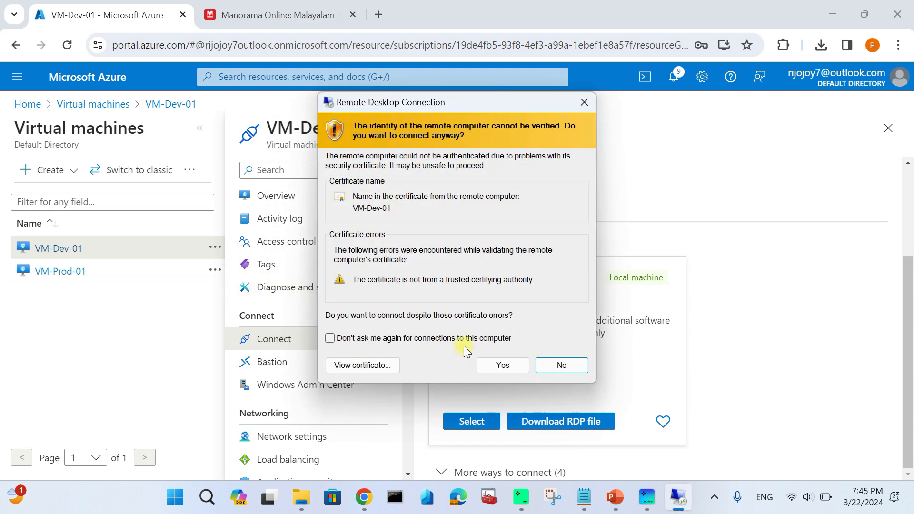
left_click(503, 365)
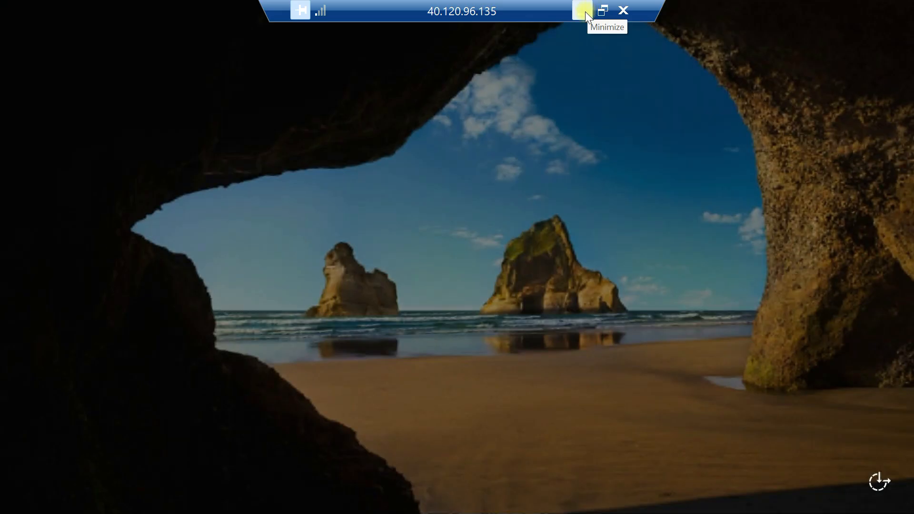
Step: Switch to the Azure portal, open firewall FW-demo and copy its private IP address
left_click(584, 11)
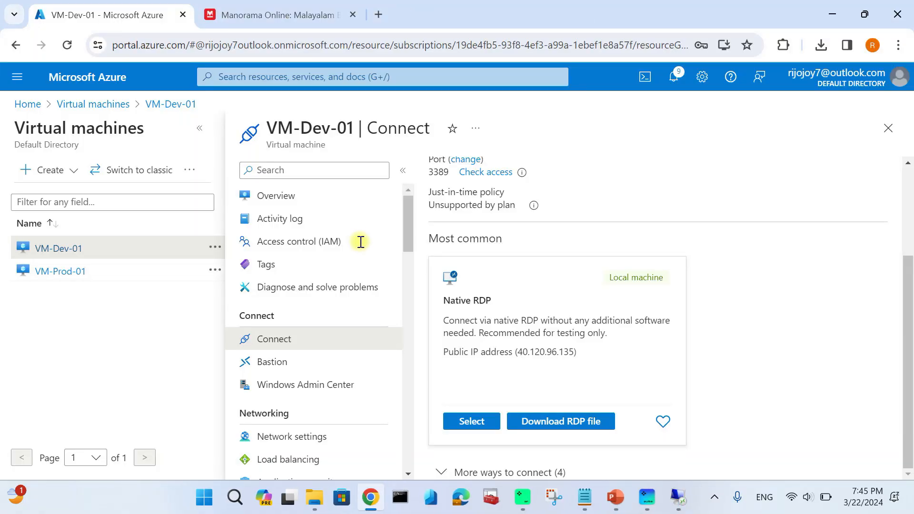
left_click(83, 73)
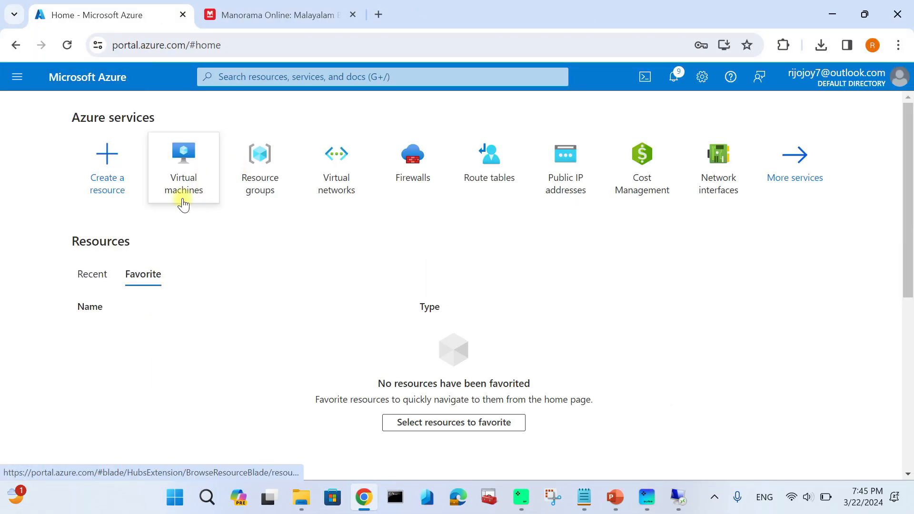
left_click(414, 171)
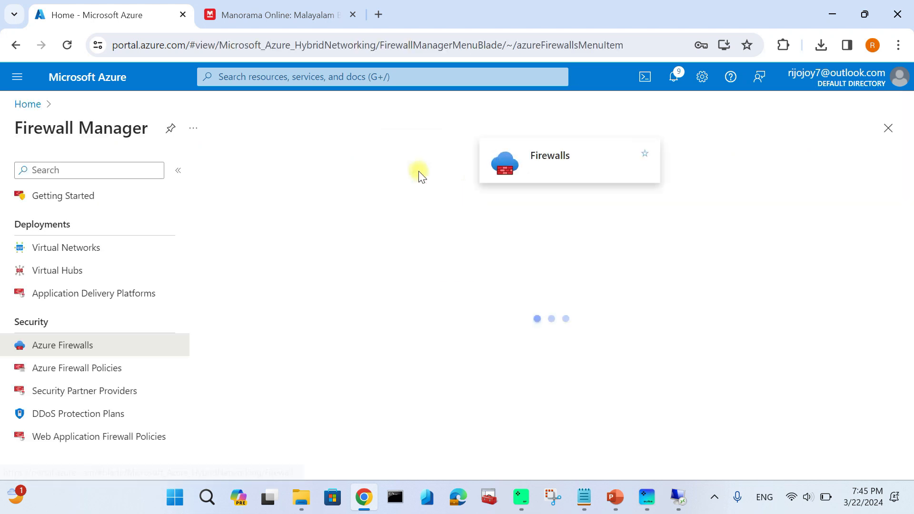
left_click(263, 284)
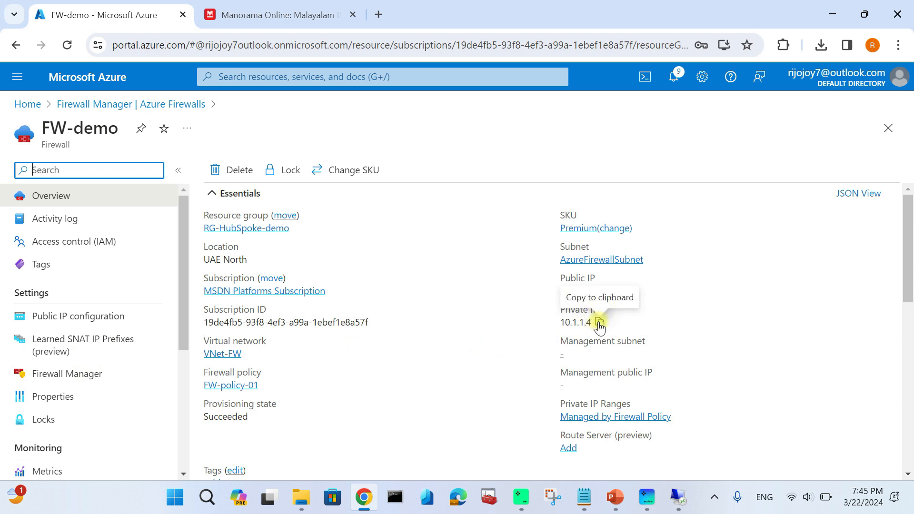
left_click(598, 323)
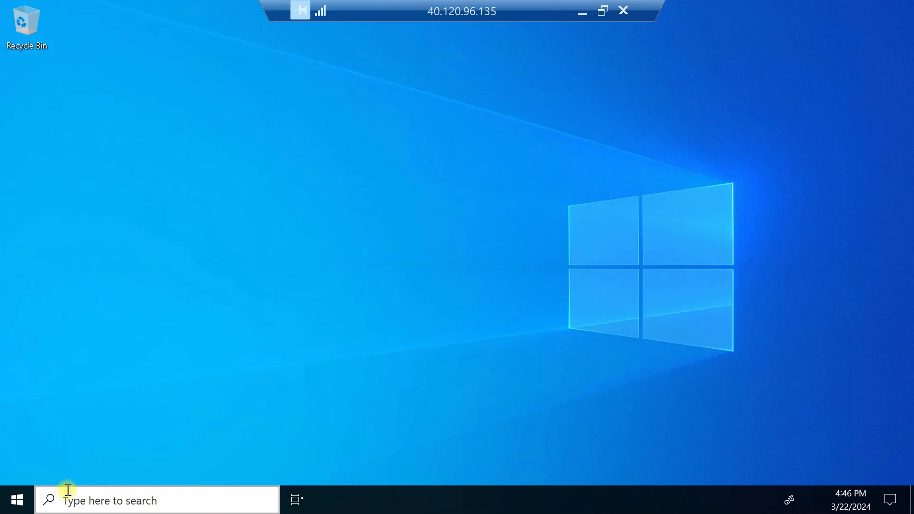
Step: In the VM-Dev-01 remote session, open Command Prompt and start a continuous ping with ping 10.1.1.4 -t
key("super+r")
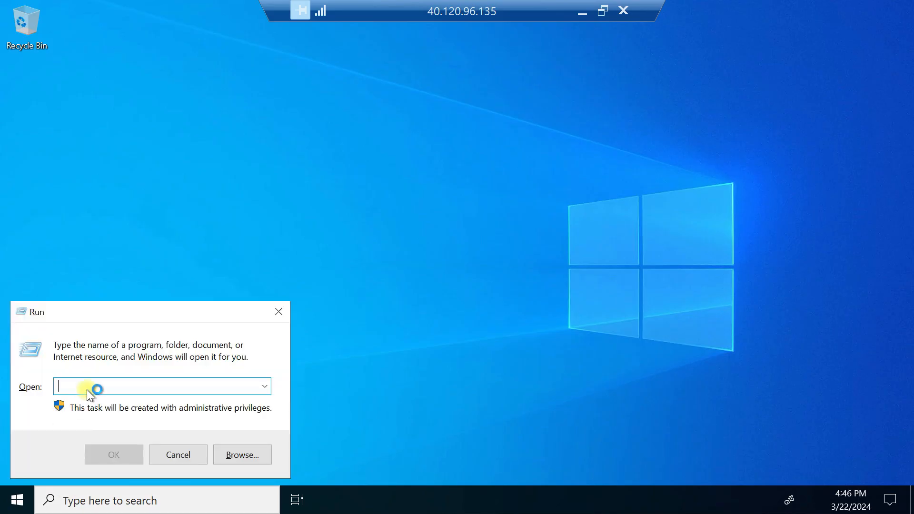
type("cmd")
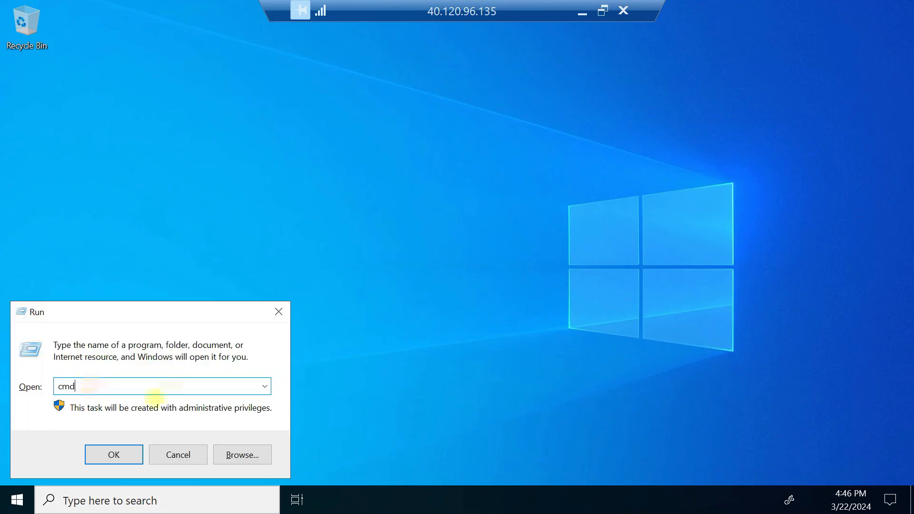
left_click(125, 453)
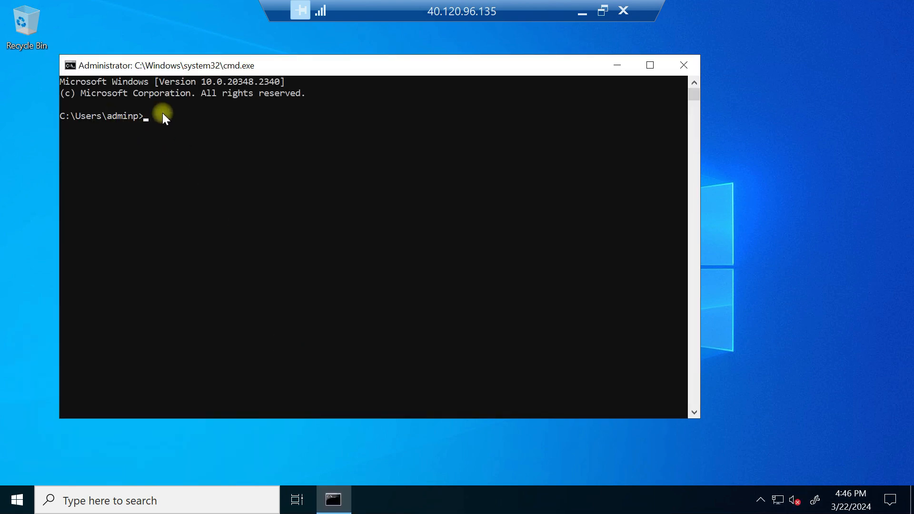
type("pin")
left_click(854, 257)
type("10.1.1.4 -")
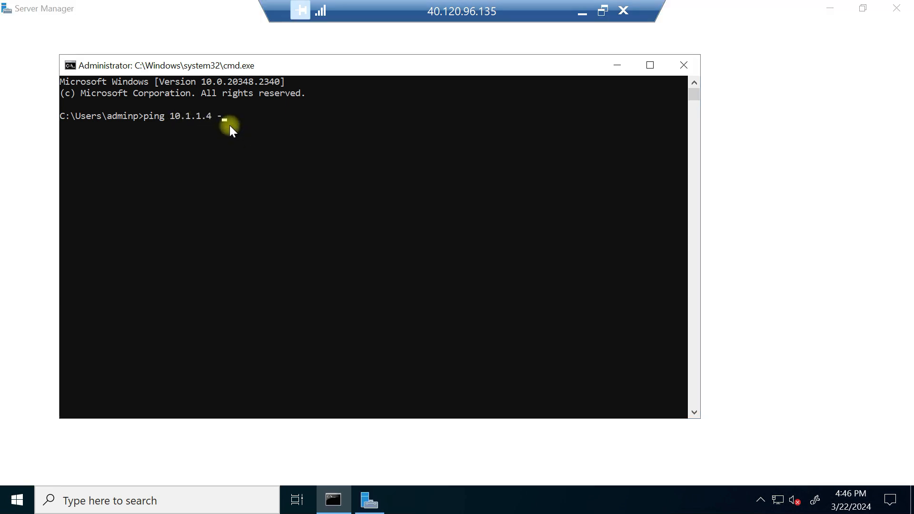
type("t")
key("Return")
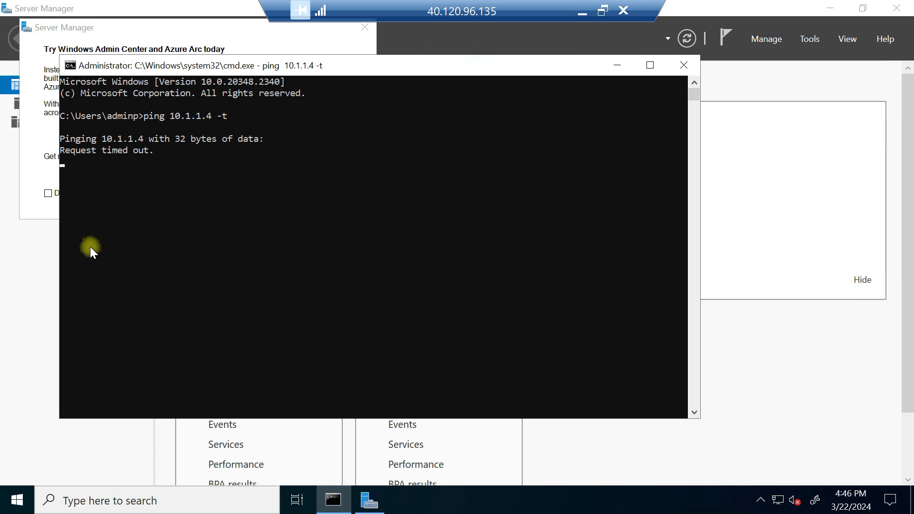
Step: Switch back to the Azure portal and open the peerings of virtual network Vnet-Dev-01
left_click(582, 10)
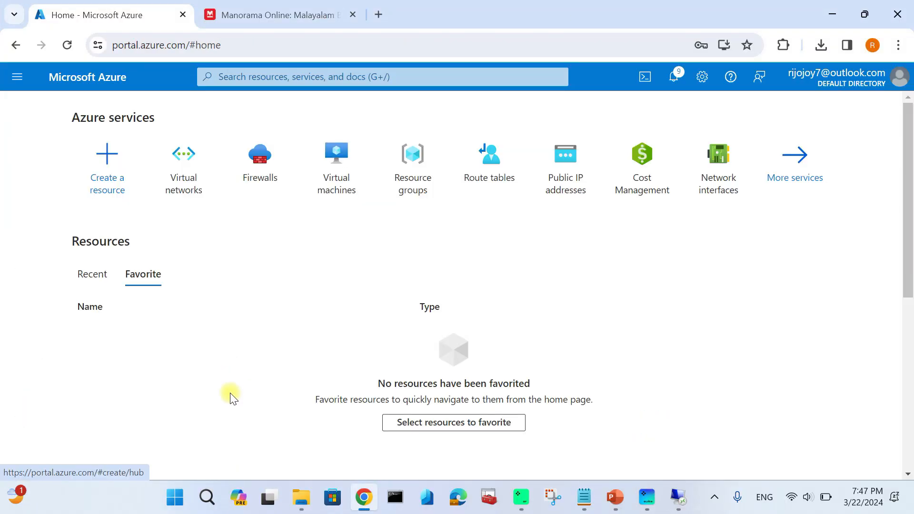
left_click(193, 181)
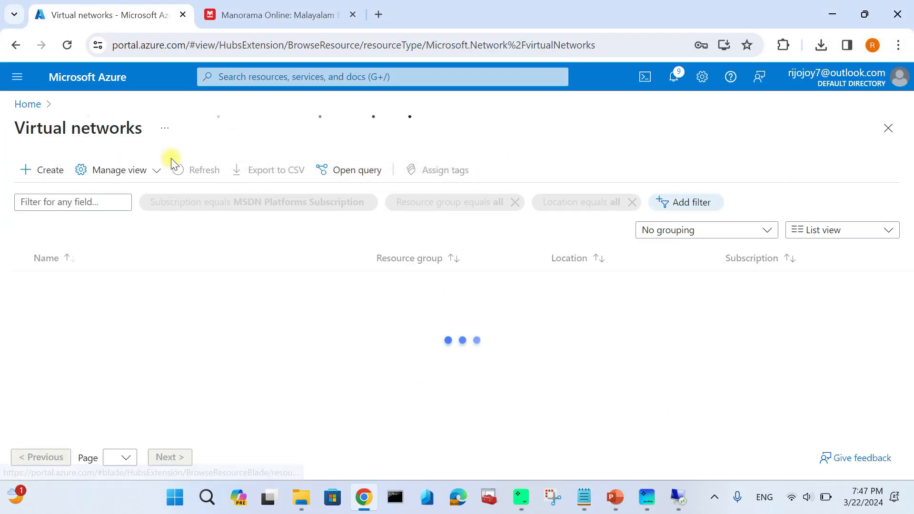
left_click(81, 283)
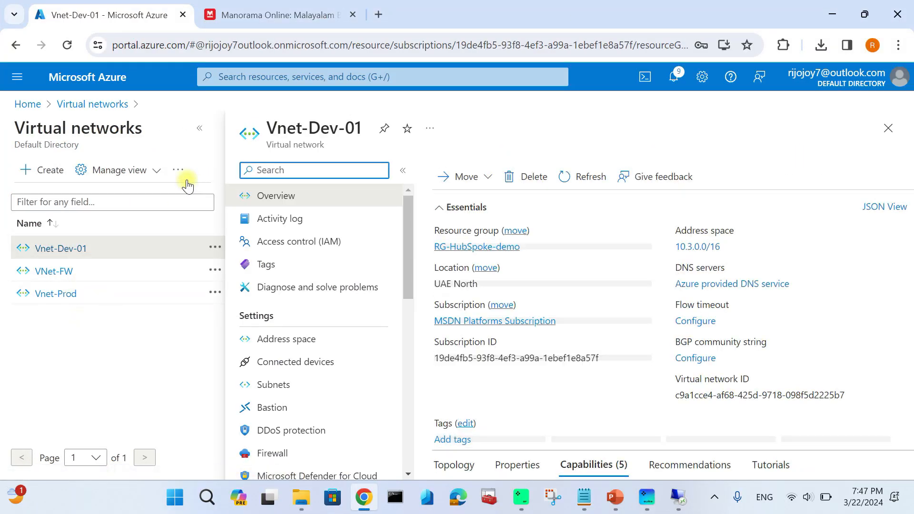
left_click(199, 128)
scroll(85, 406, "down", 1)
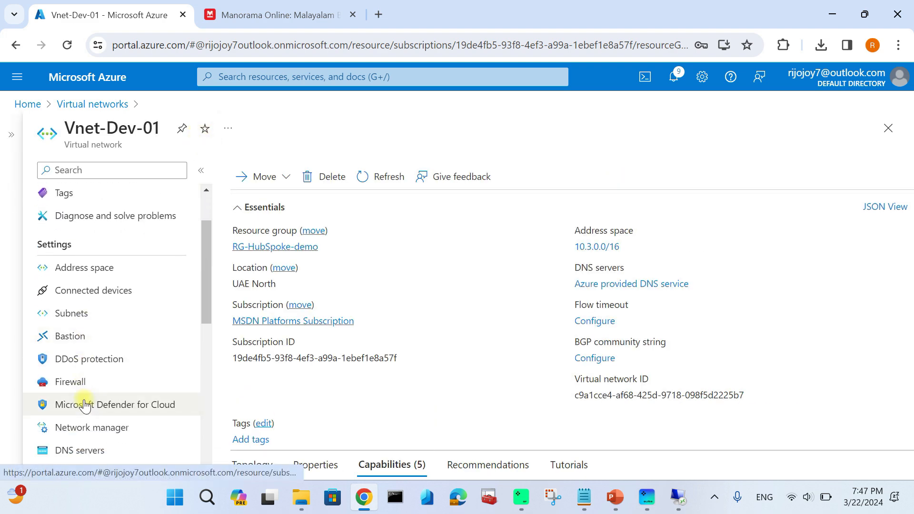
scroll(81, 409, "down", 3)
left_click(75, 412)
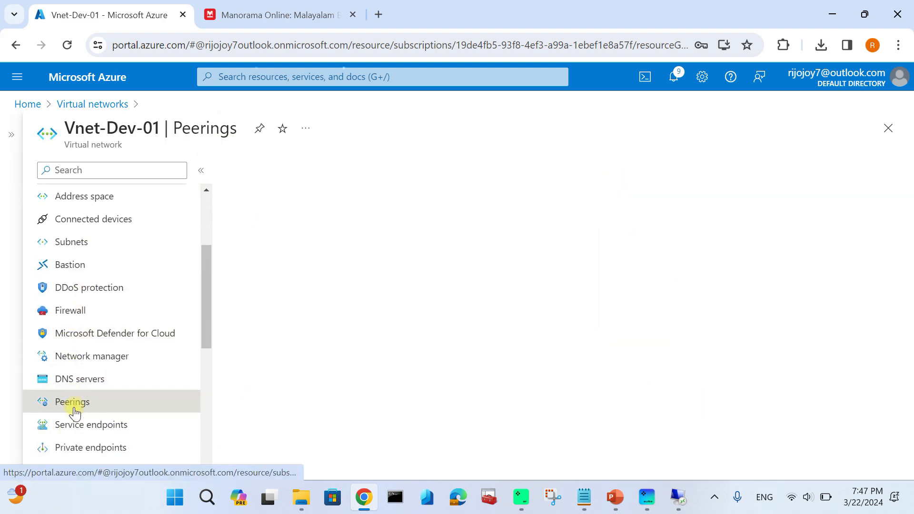
Step: Start a new peering with link name vnet-dev-to-vnet-fw and allow Vnet-Dev-01 to receive forwarded traffic from the peered network
left_click(257, 169)
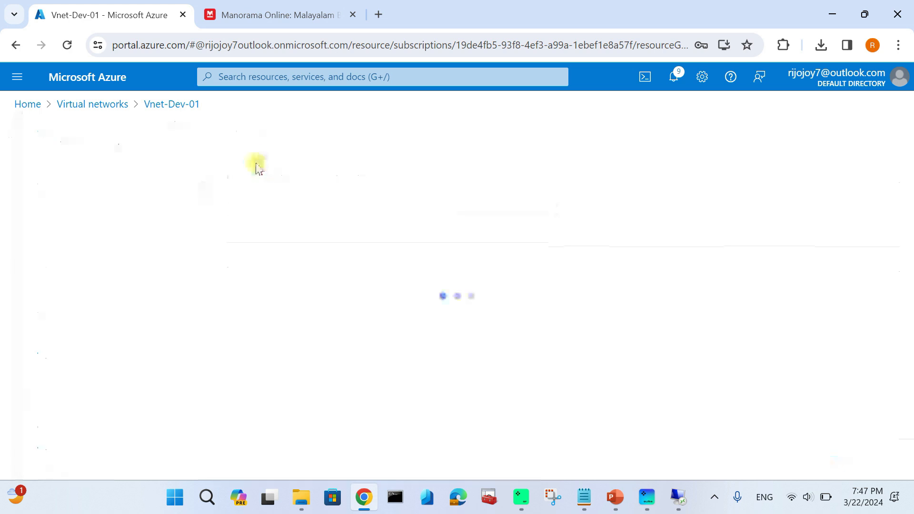
left_click(95, 286)
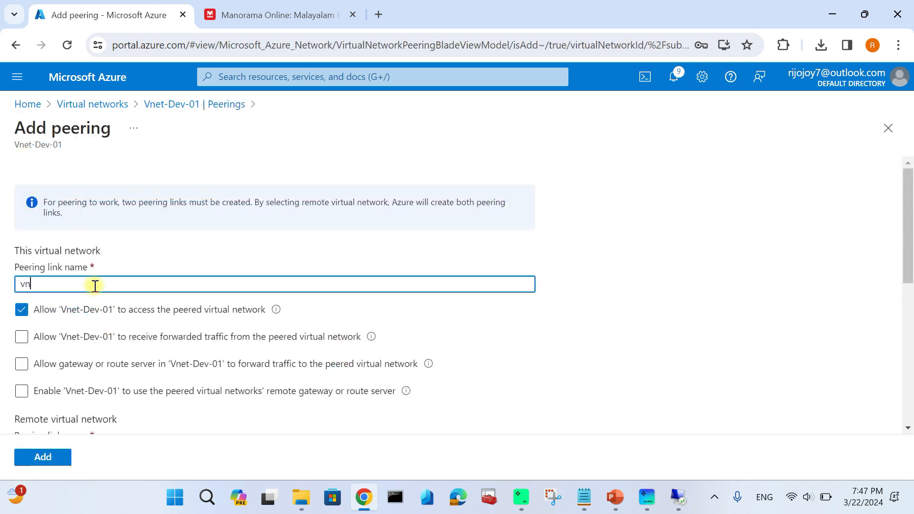
type("vnet-dev-r")
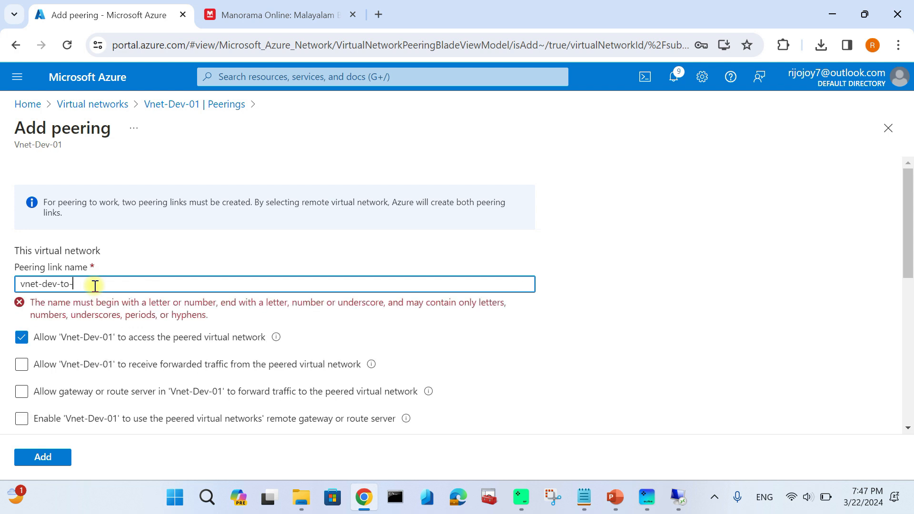
type("o-vnet-fw")
left_click(21, 337)
Step: Name the remote peering link vnet-fw, select virtual network VNet-FW and allow it to receive forwarded traffic from Vnet-Dev-01
scroll(138, 324, "down", 5)
left_click(78, 235)
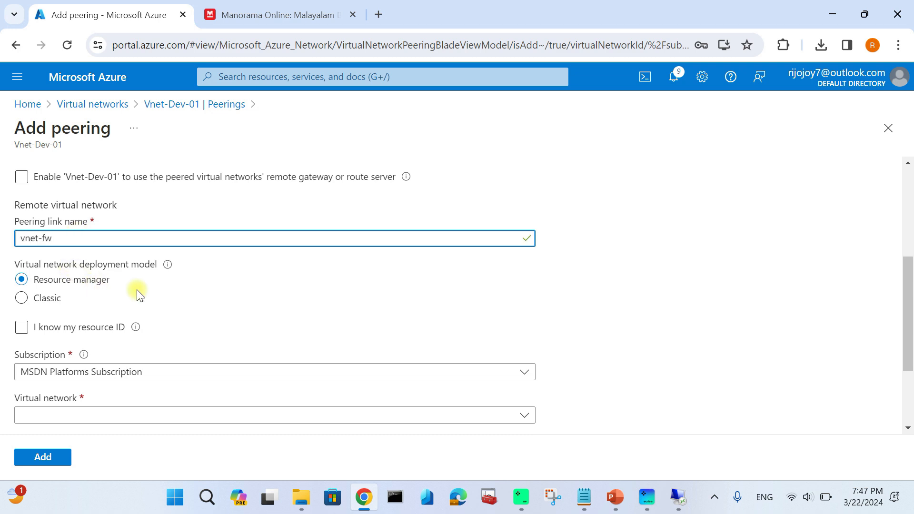
scroll(143, 324, "down", 2)
left_click(124, 343)
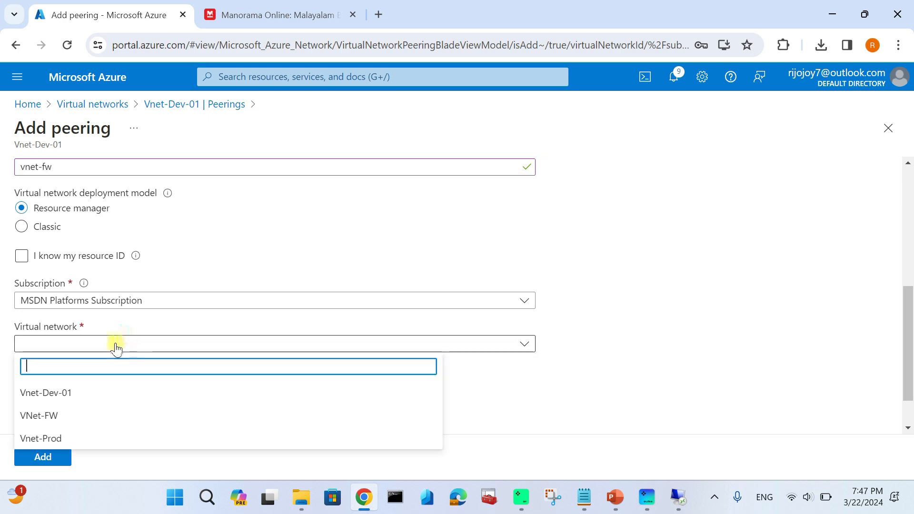
left_click(57, 421)
scroll(98, 300, "down", 1)
left_click(22, 344)
Step: Review the settings on both sides, add the peering between Vnet-Dev-01 and VNet-FW and dismiss the notifications
scroll(212, 352, "up", 3)
scroll(137, 351, "down", 3)
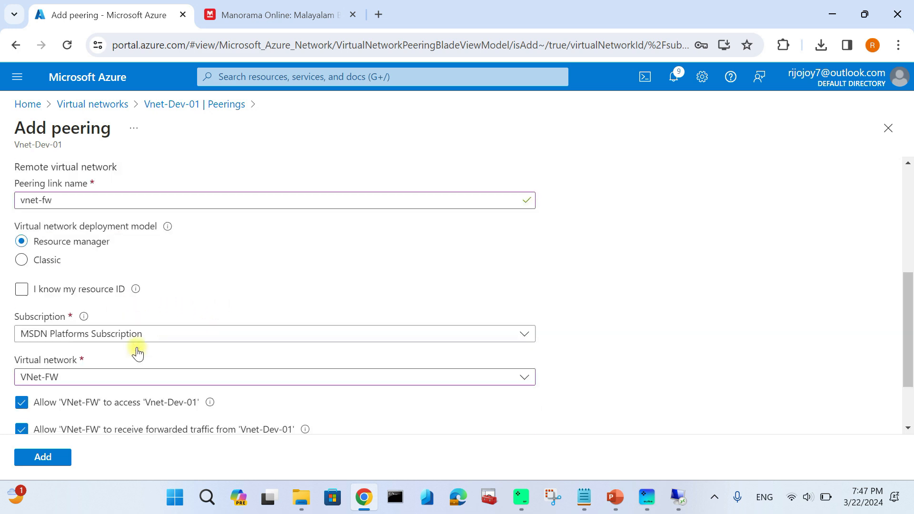
scroll(109, 371, "up", 6)
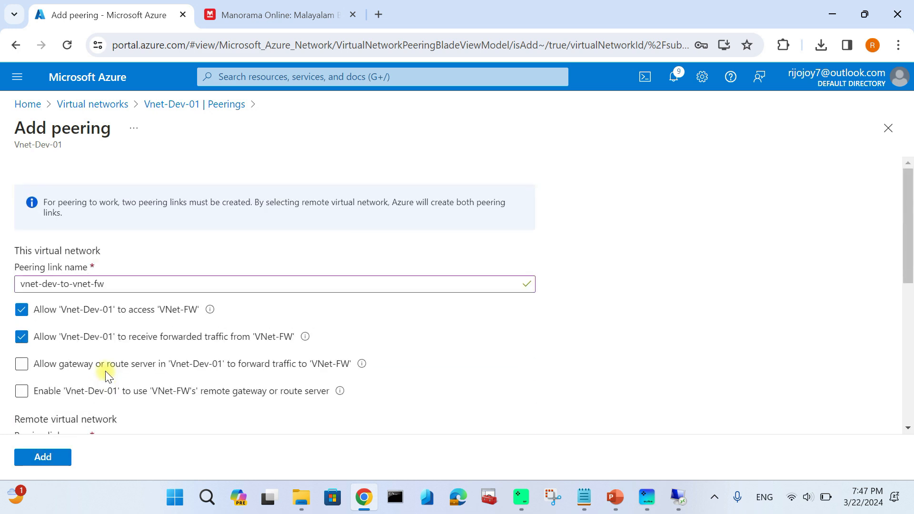
scroll(71, 428, "down", 4)
left_click(46, 458)
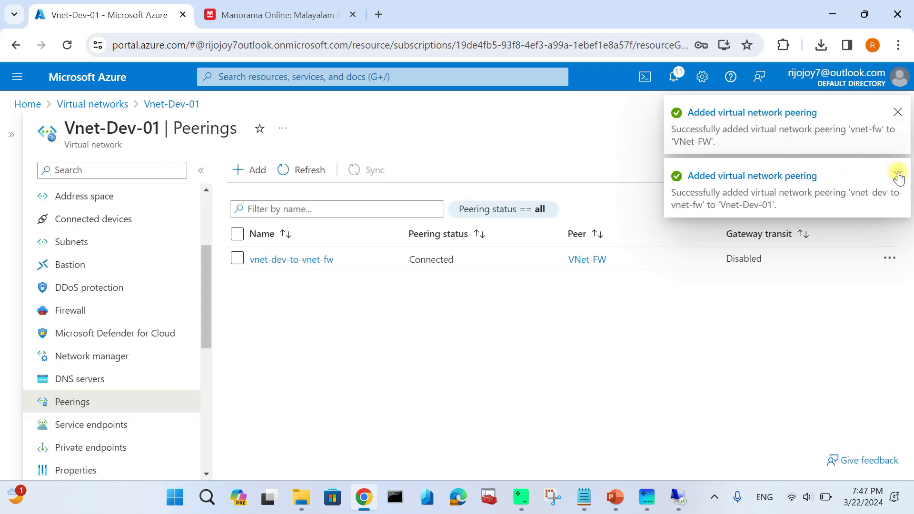
left_click(897, 175)
left_click(898, 115)
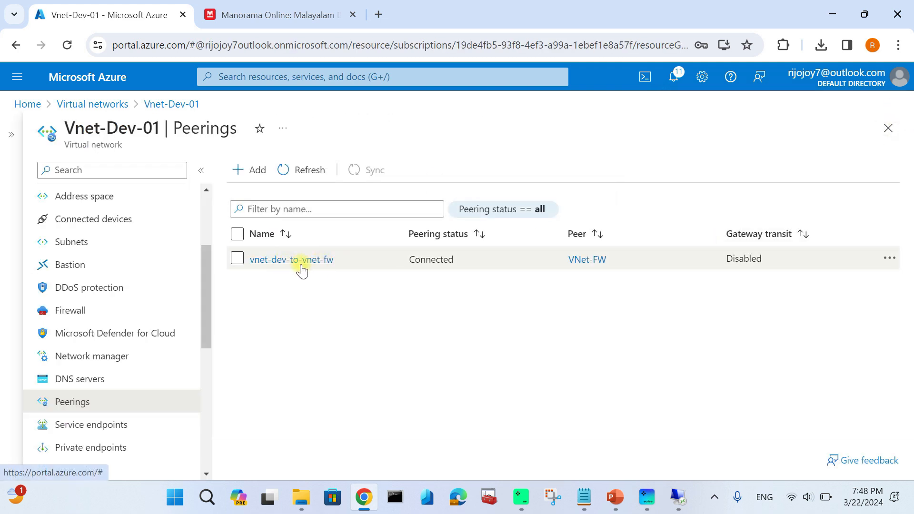
Step: Open the vnet-dev-to-vnet-fw peering, check the running ping in the VM-Dev-01 session, close its Command Prompt and return to the Azure portal
left_click(334, 264)
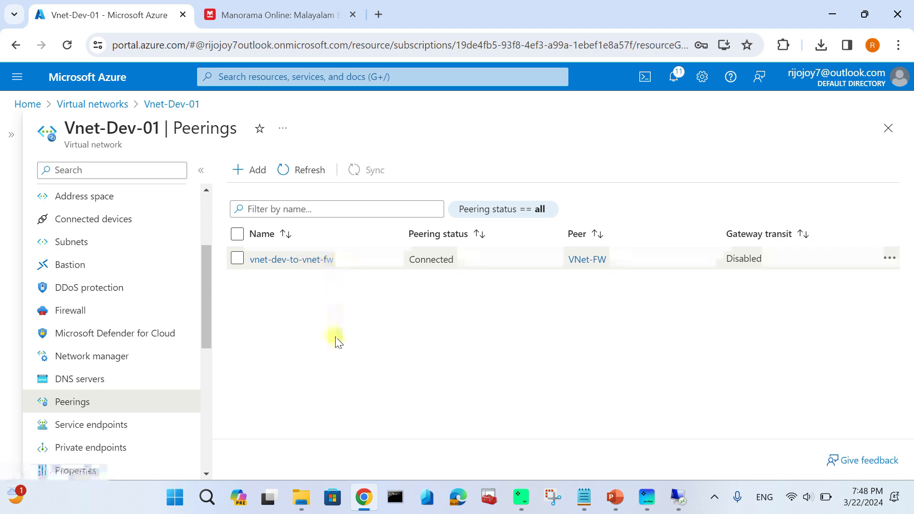
left_click(678, 497)
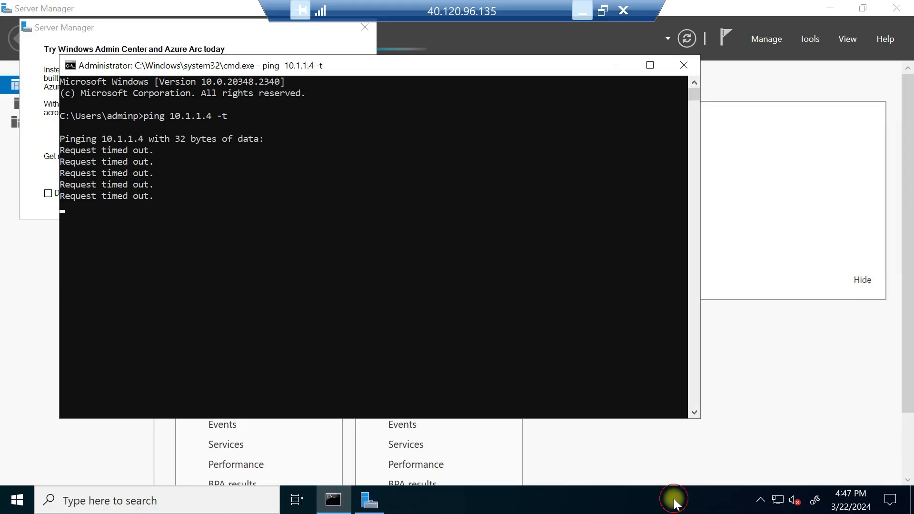
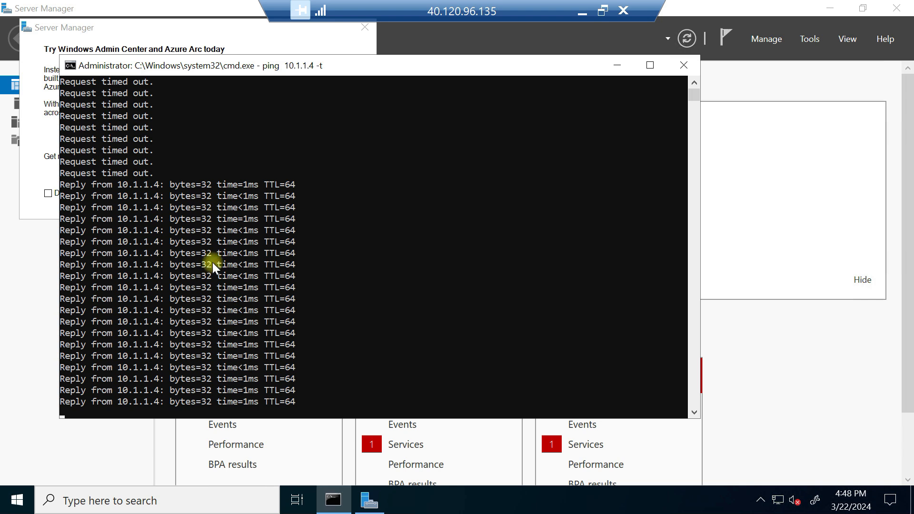
left_click(684, 66)
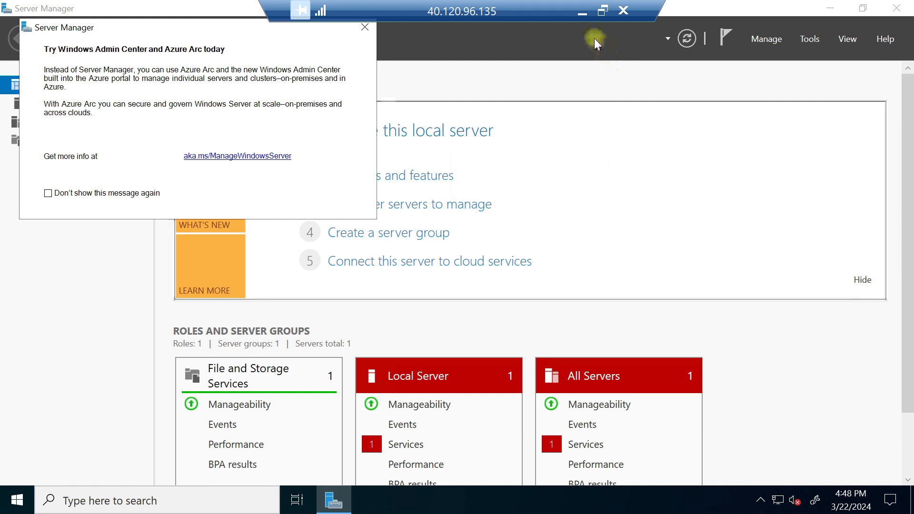
left_click(578, 10)
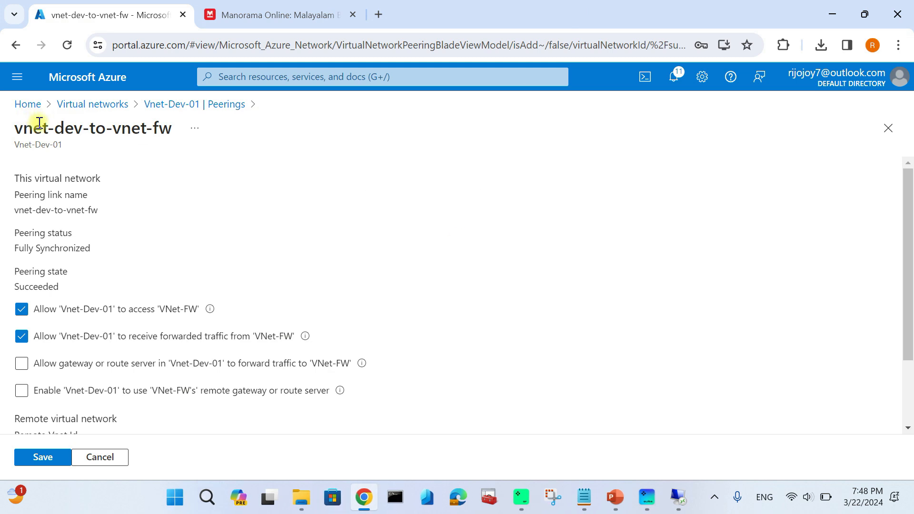
Step: Open the connection page of virtual machine VM-Prod-01 and download its native RDP file
left_click(91, 79)
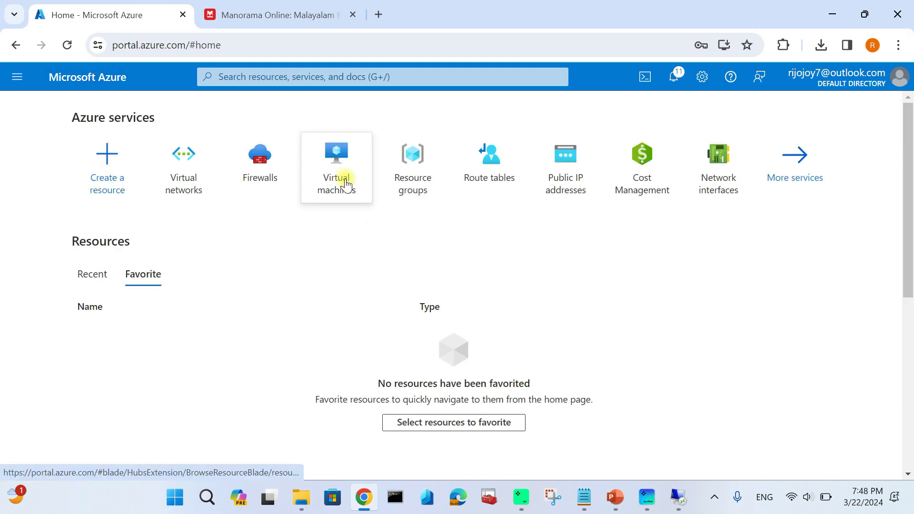
left_click(342, 183)
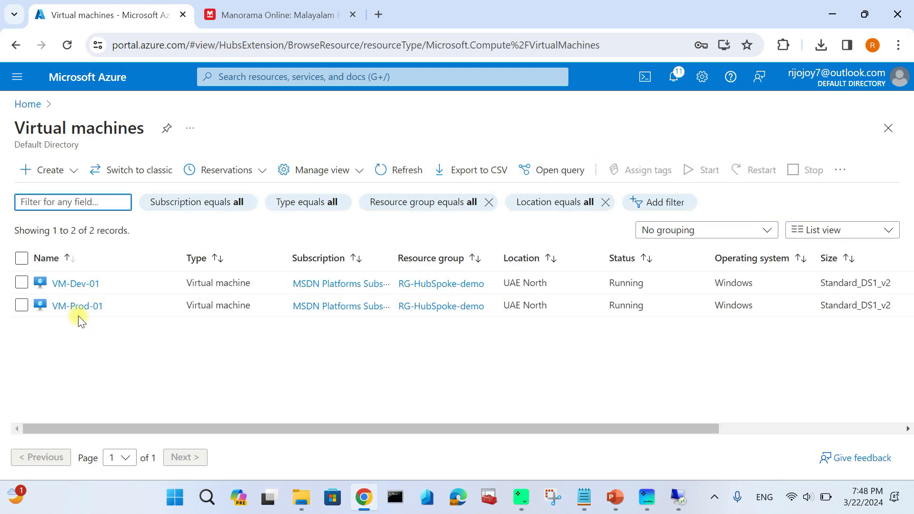
left_click(76, 306)
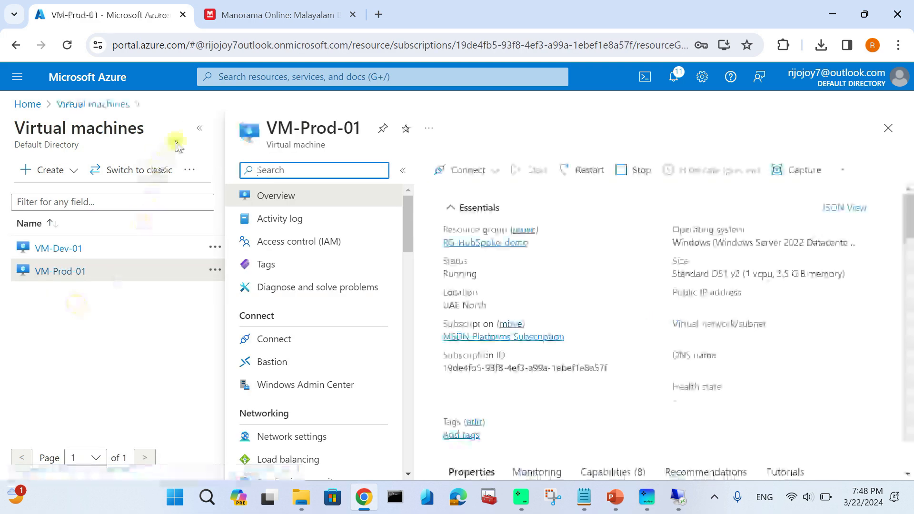
left_click(198, 128)
left_click(291, 172)
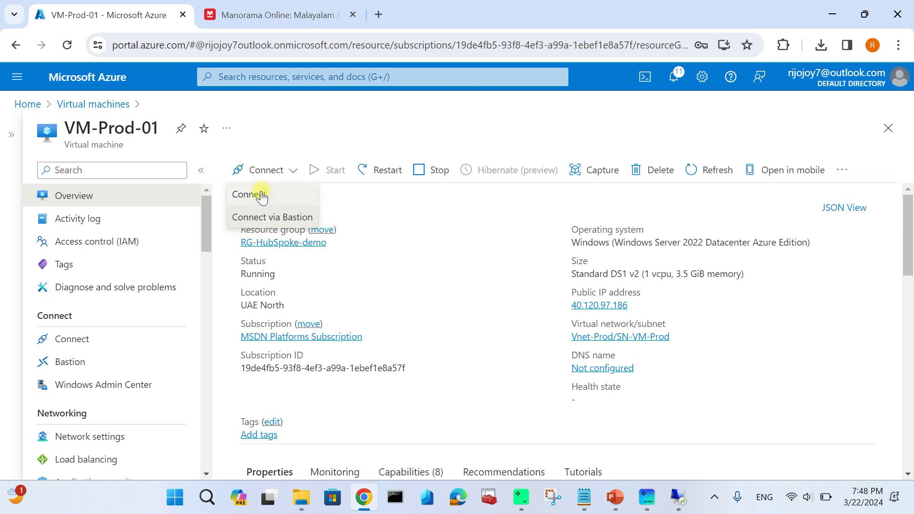
left_click(254, 194)
scroll(324, 419, "down", 2)
left_click(354, 424)
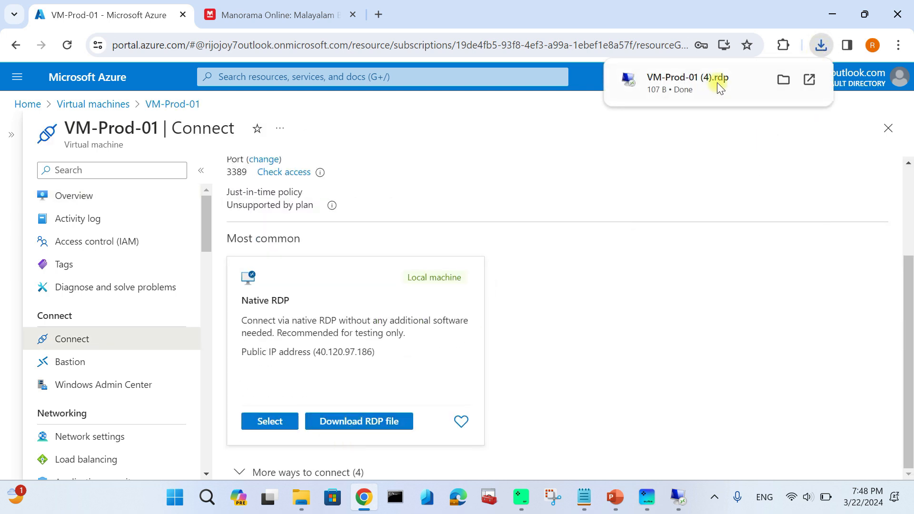
Step: Launch the downloaded VM-Prod-01 RDP file, enter the account password and connect despite the publisher and certificate warnings
left_click(680, 84)
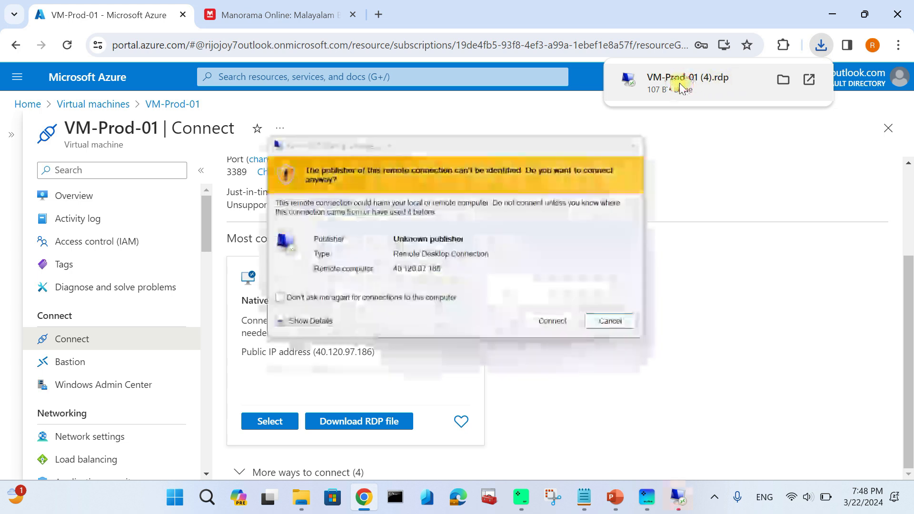
left_click(553, 323)
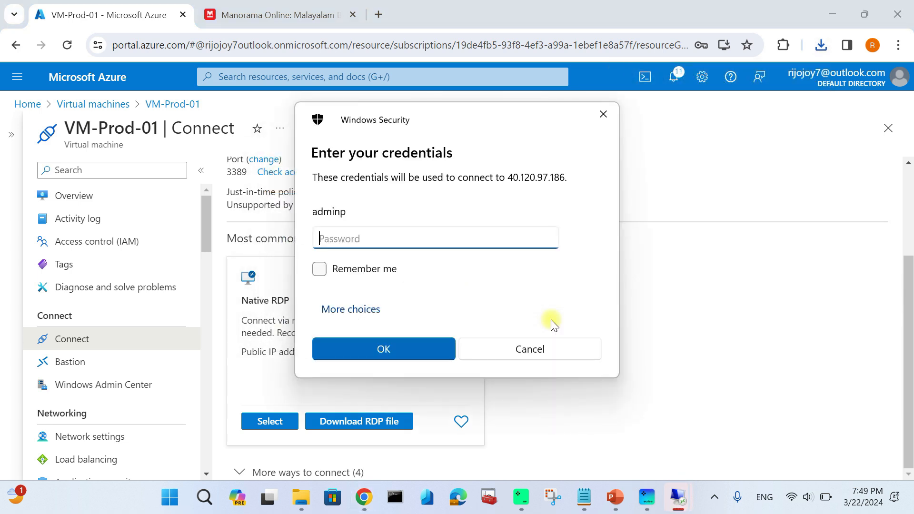
type("•")
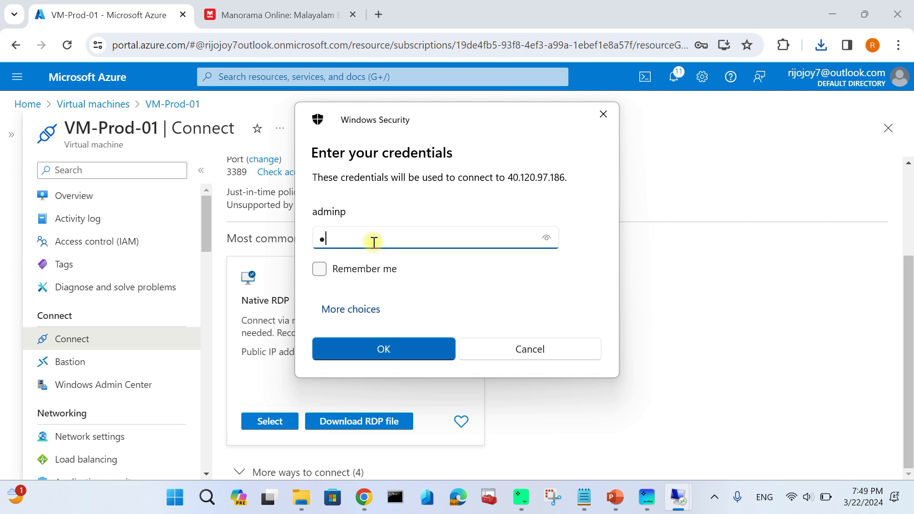
type("•")
key("BackSpace")
key("BackSpace")
type("•")
left_click(328, 355)
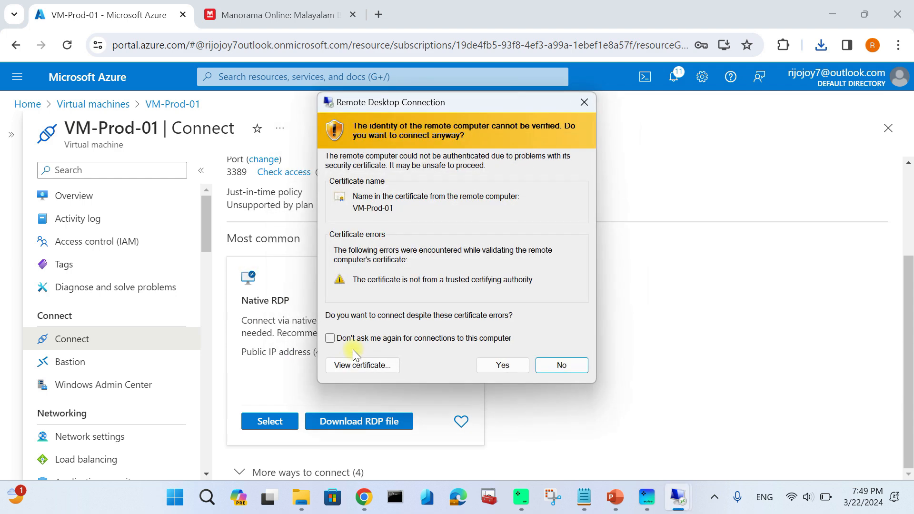
left_click(489, 367)
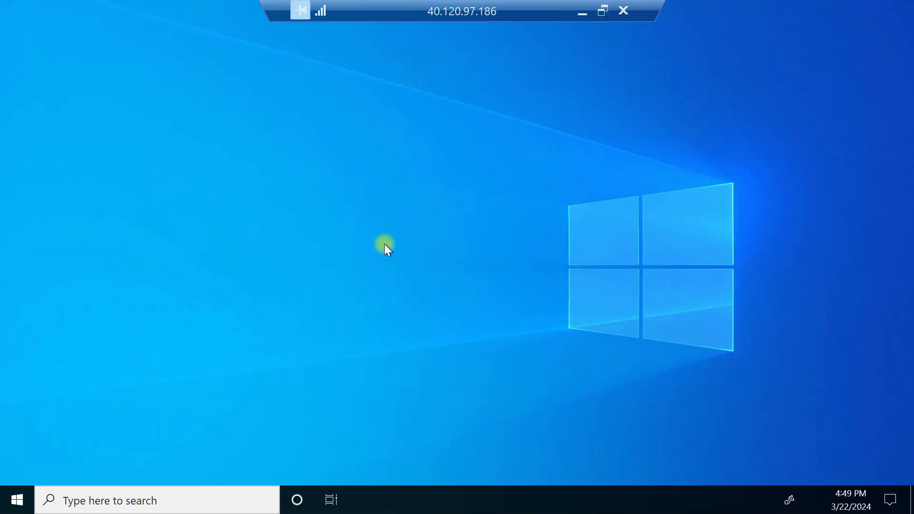
Step: Open a Command Prompt in the VM-Prod-01 session, dismiss the network discovery prompt and start a continuous ping to 10.1.1.4
key("super+r")
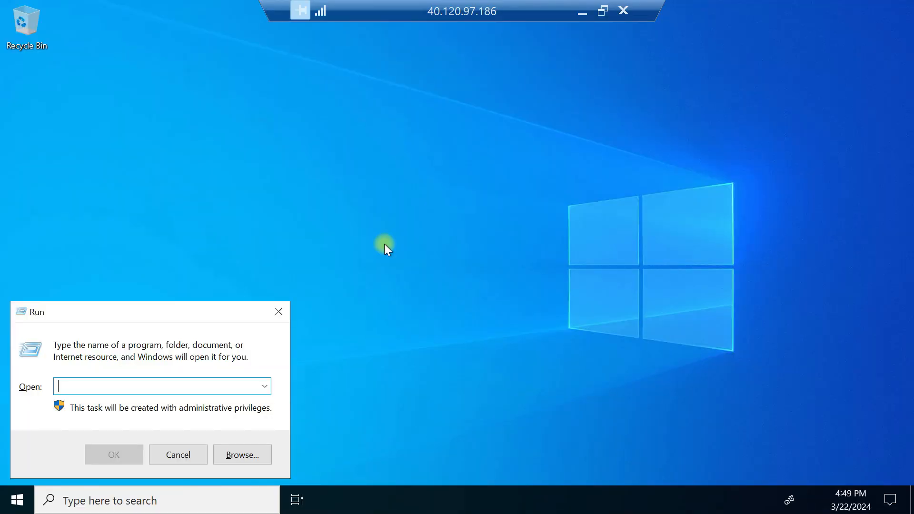
type("cmd")
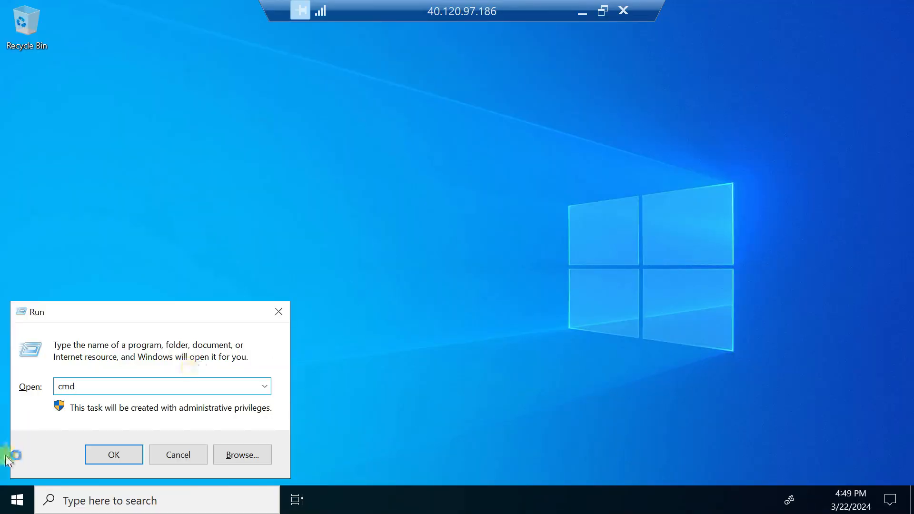
left_click(105, 453)
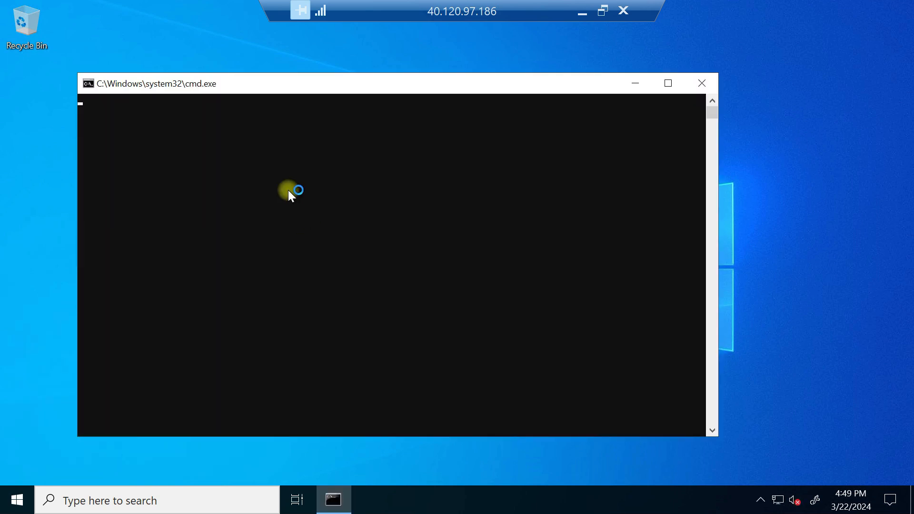
type("p")
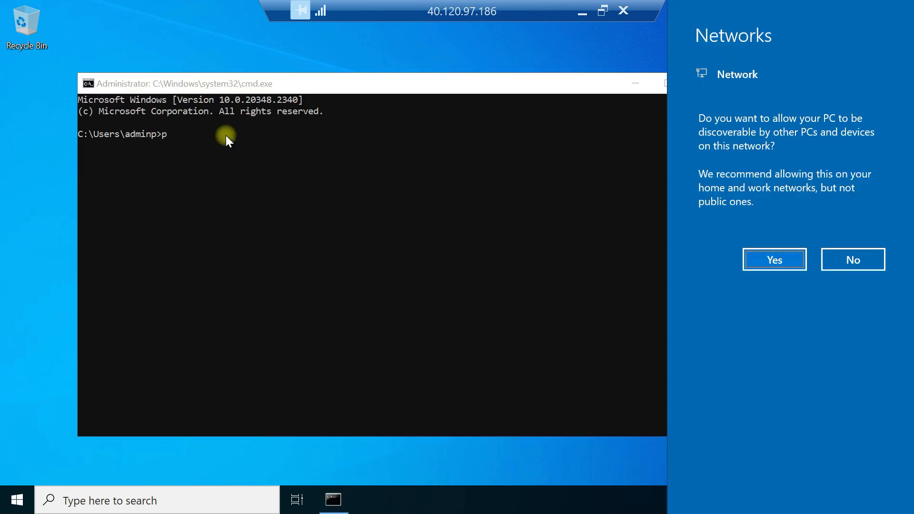
left_click(596, 222)
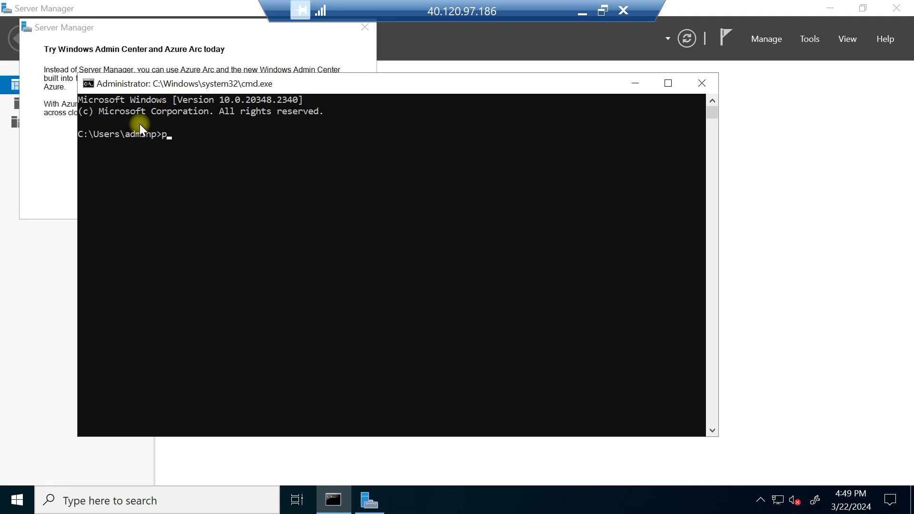
left_click(171, 136)
type("ing ")
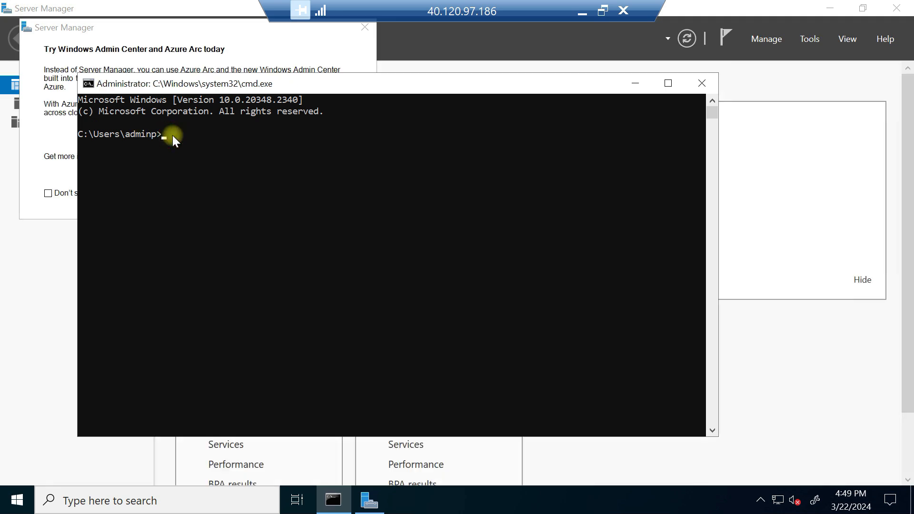
type("10.1.1.4 -t")
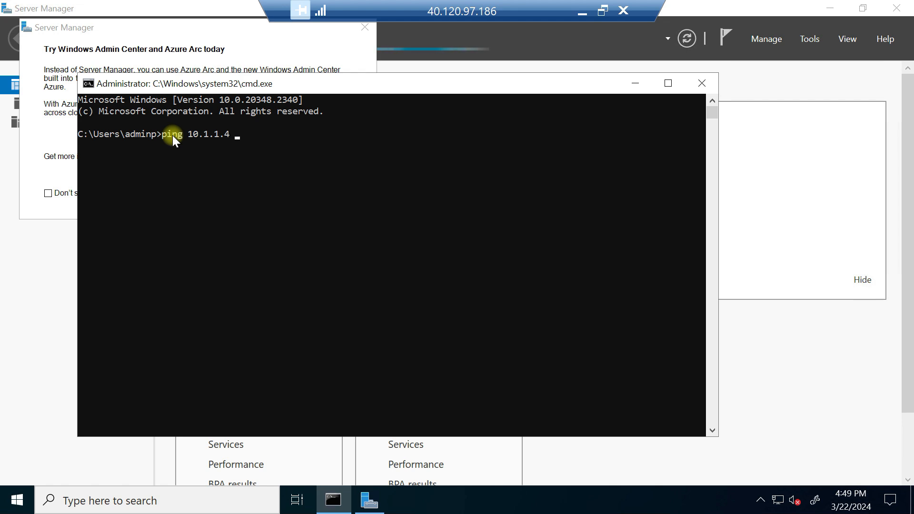
key("Return")
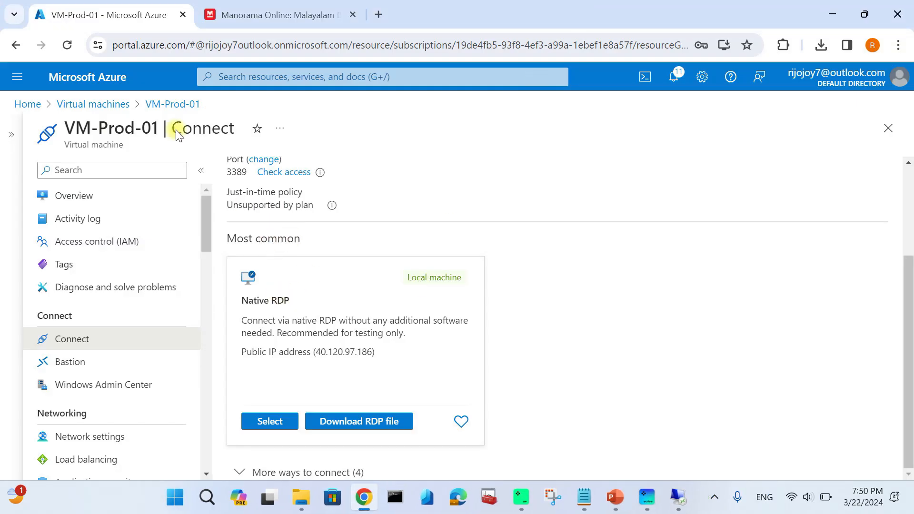
Step: In the Azure portal, open the peerings of virtual network Vnet-Prod and start adding a new peering
left_click(106, 78)
left_click(269, 170)
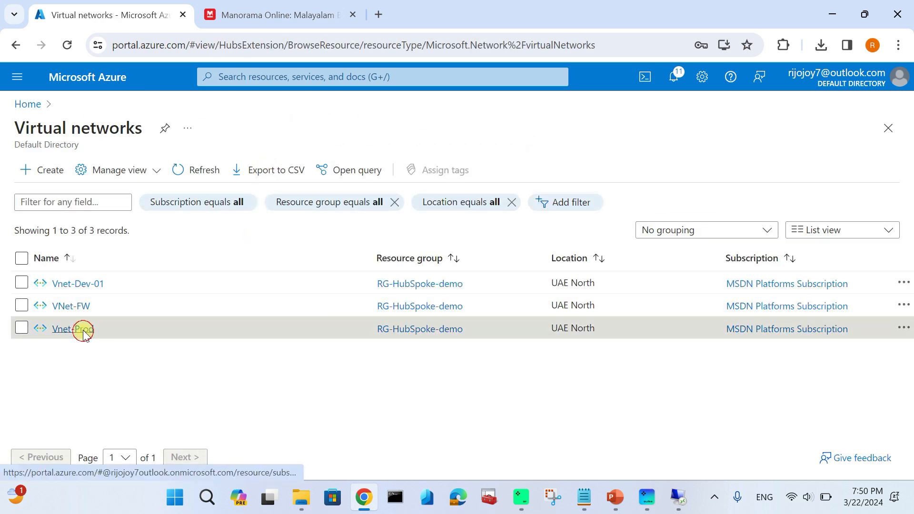
left_click(73, 329)
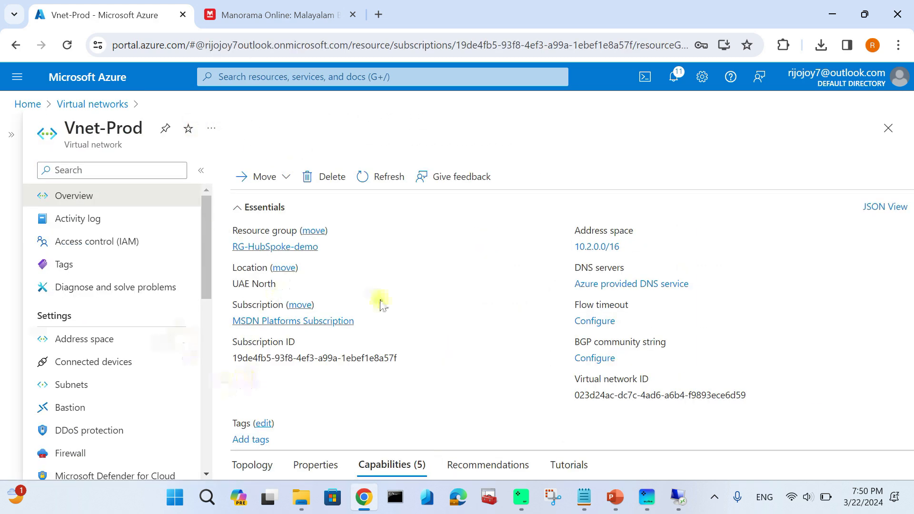
scroll(149, 351, "down", 1)
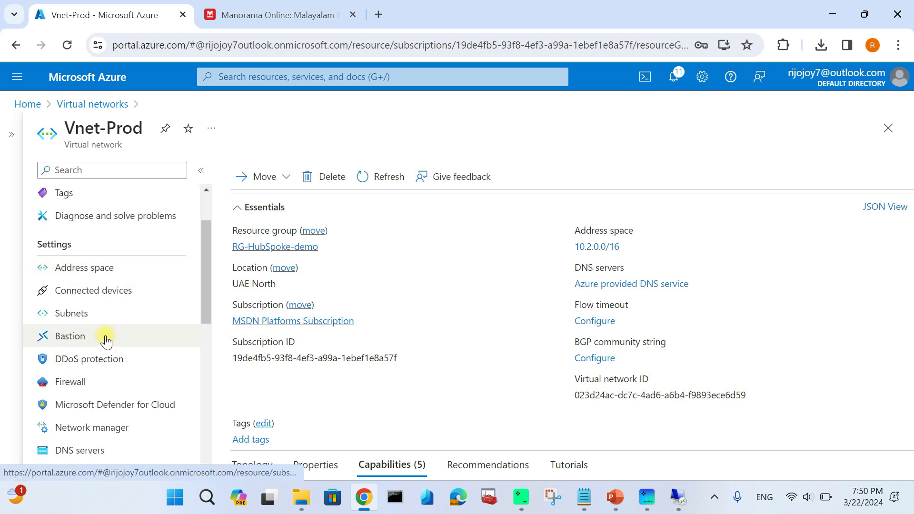
scroll(93, 395, "down", 1)
left_click(87, 406)
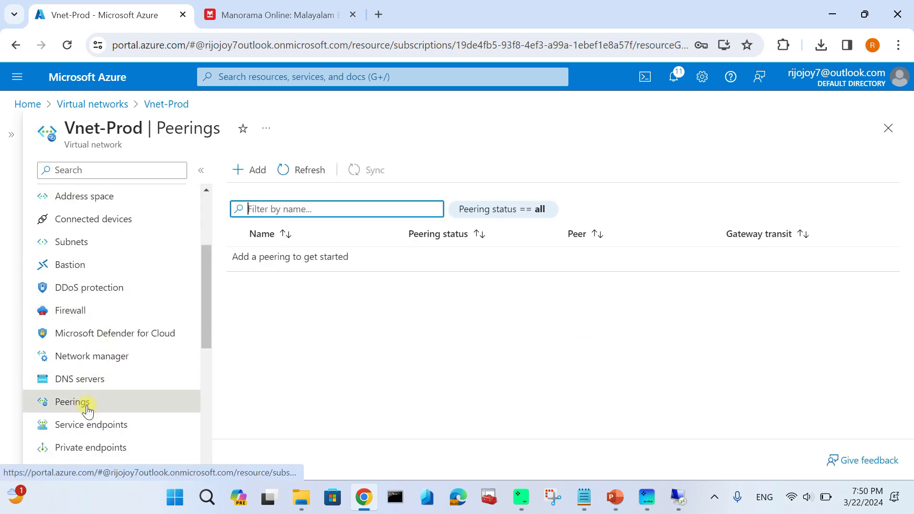
left_click(251, 169)
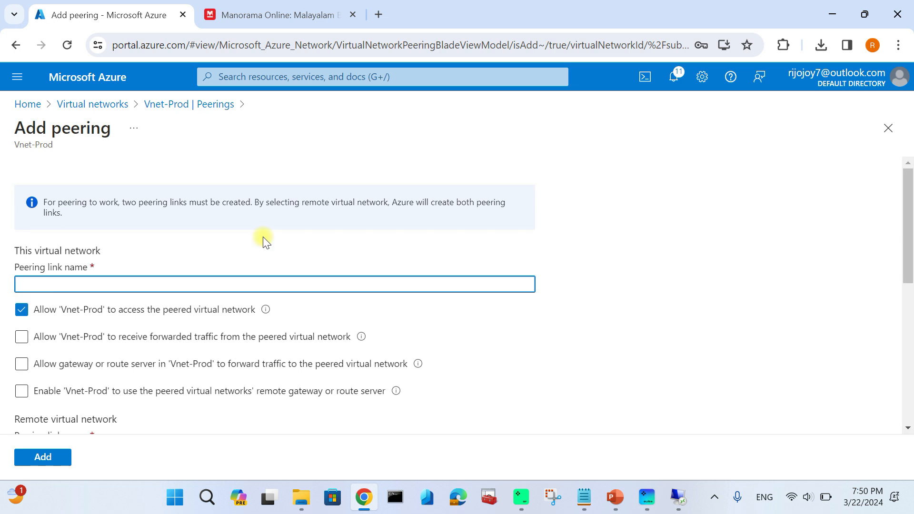
Step: Enter a peering link name beginning with Vnet-Prod-to-Vnet for the Vnet-Prod side of the new peering
scroll(90, 266, "down", 1)
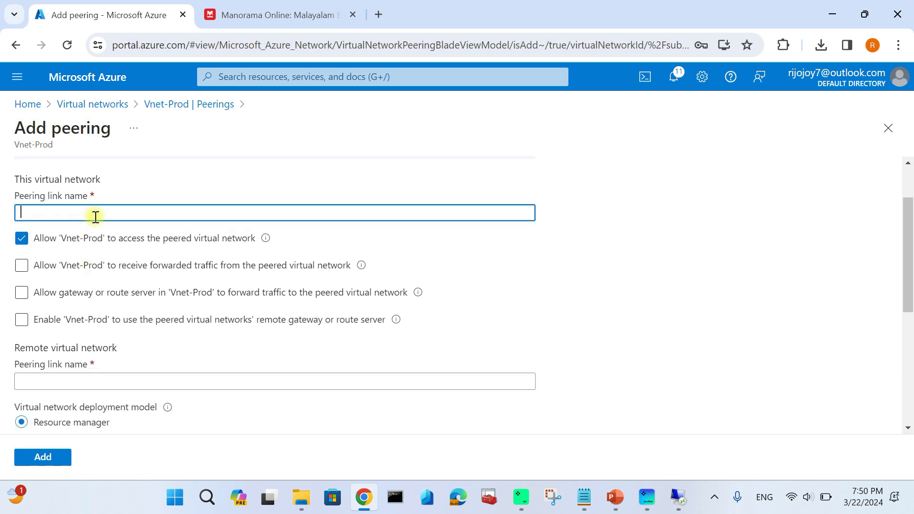
left_click(95, 217)
type("Vnet-Dev-")
key("BackSpace")
key("BackSpace")
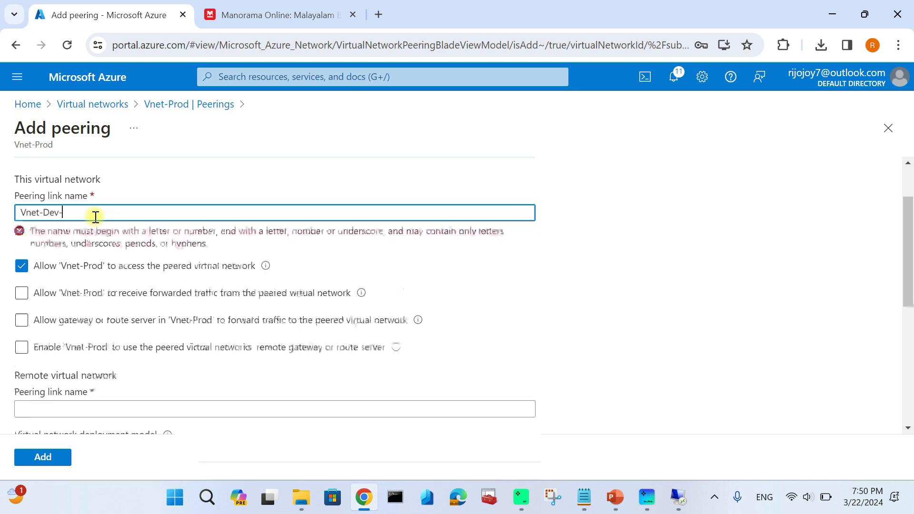
key("BackSpace")
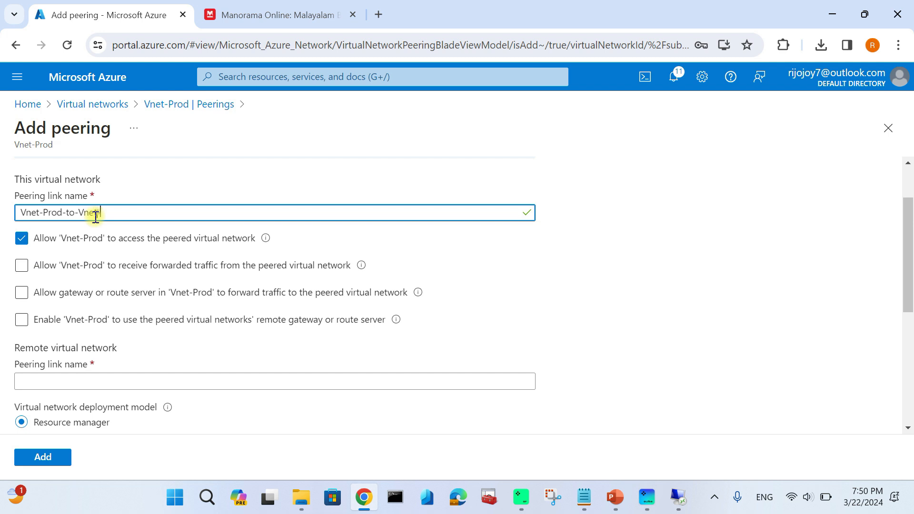
Step: Name the Vnet-Prod peering link Vnet-Prod-to-Vnet-FW and allow Vnet-Prod to receive forwarded traffic from the peered network
left_click(21, 265)
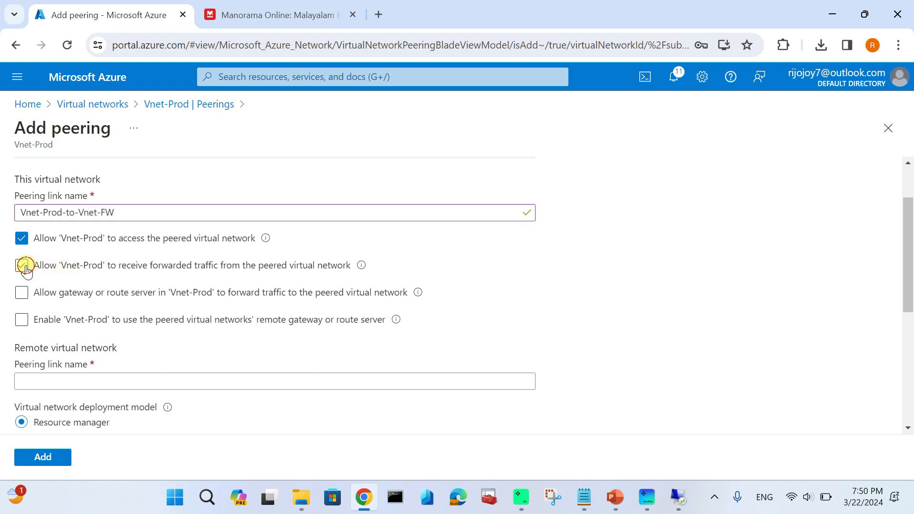
scroll(78, 302, "down", 3)
Step: Name the remote peering link VNet-FW and choose VNet-FW as the remote virtual network
left_click(72, 234)
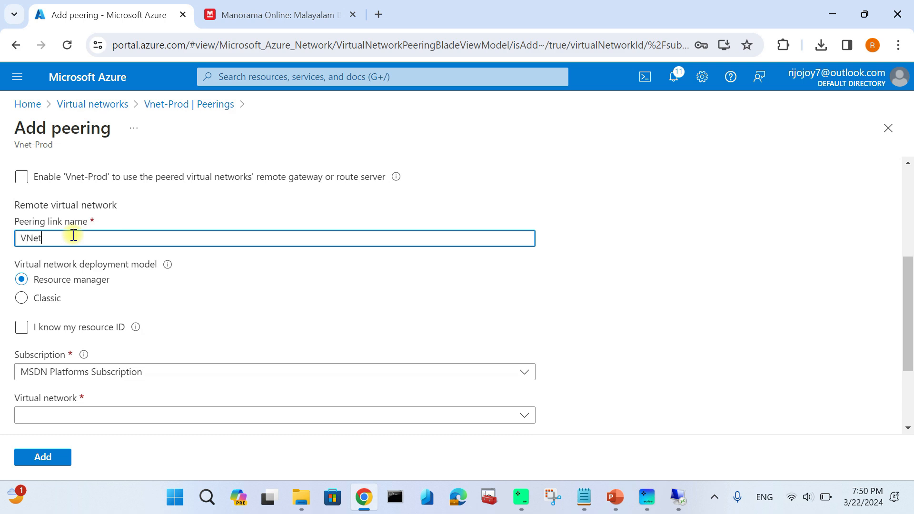
scroll(57, 309, "down", 2)
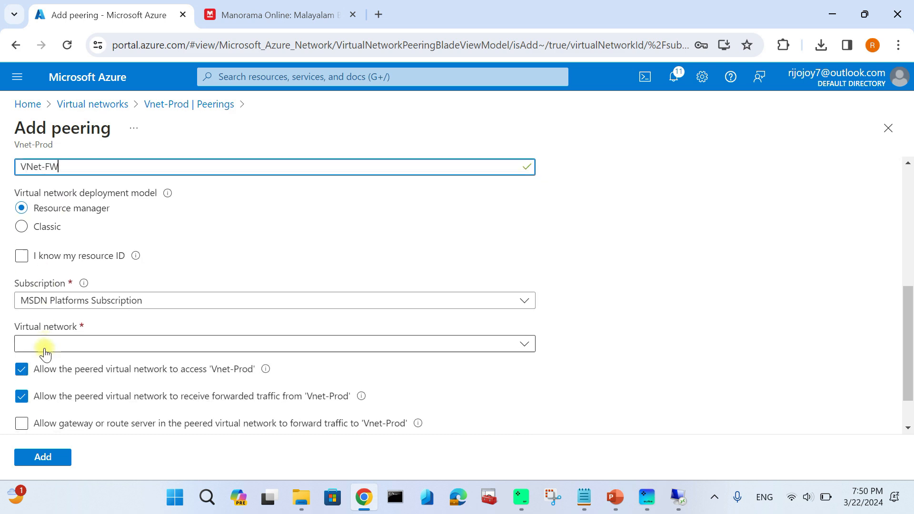
left_click(72, 343)
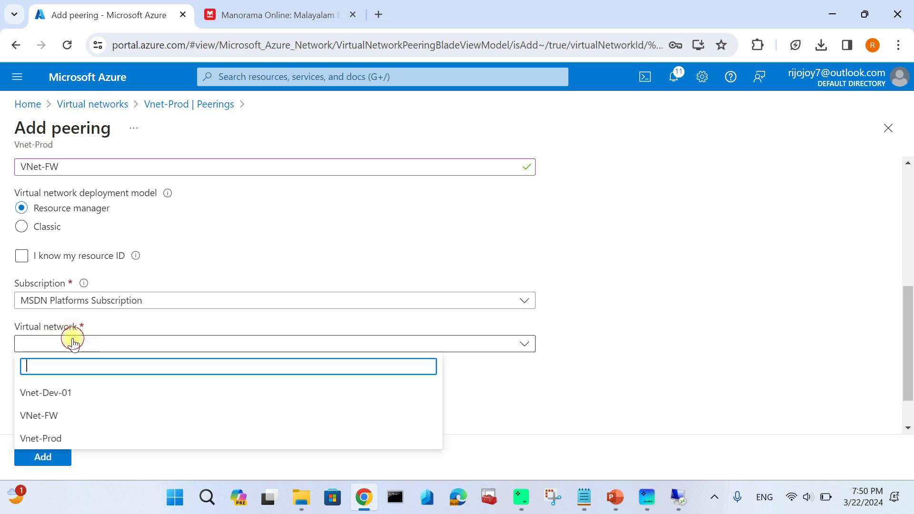
left_click(55, 415)
scroll(114, 367, "down", 2)
scroll(113, 366, "up", 5)
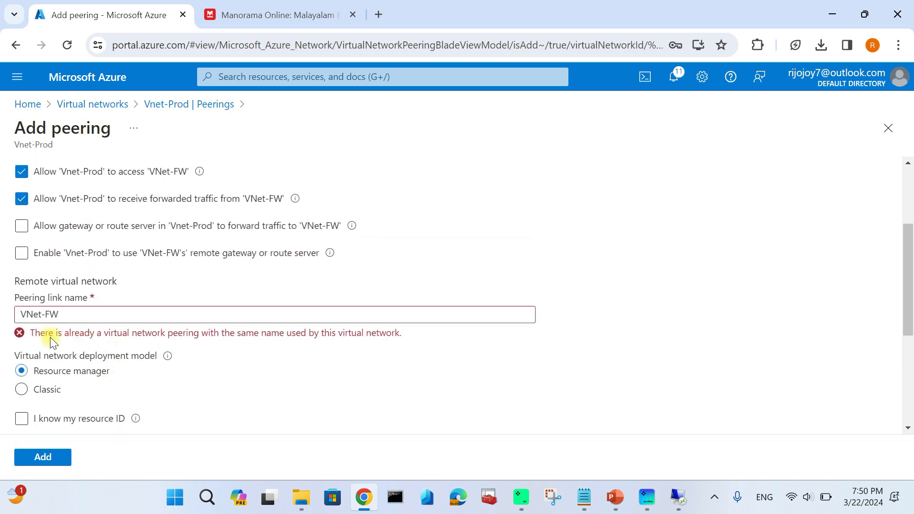
Step: Change the remote peering link name to VNet-FW-HUB
left_click(79, 314)
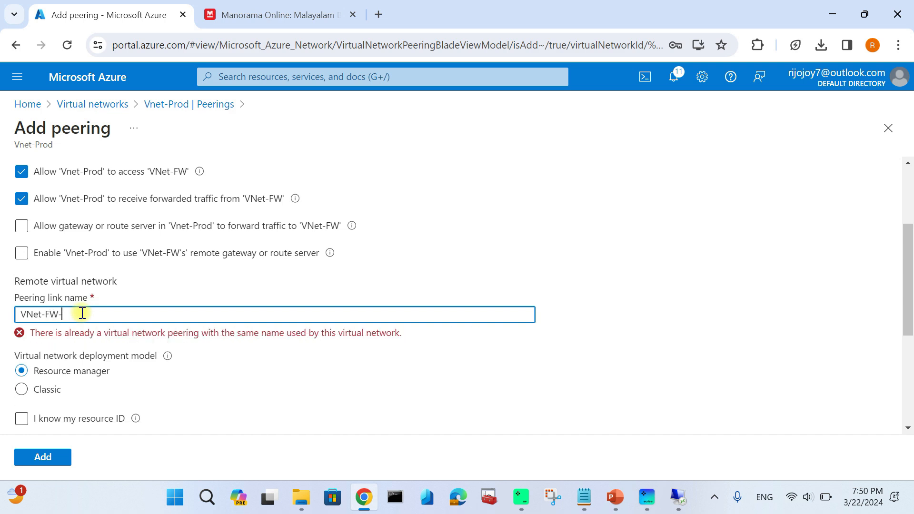
type("-HU")
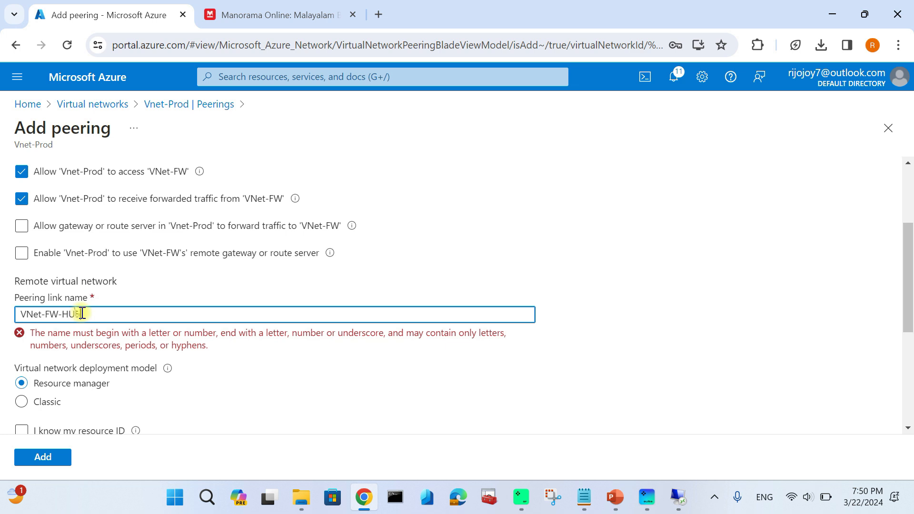
type("B")
Step: Allow VNet-FW to receive forwarded traffic from Vnet-Prod and add the peering
scroll(121, 340, "down", 1)
left_click(122, 339)
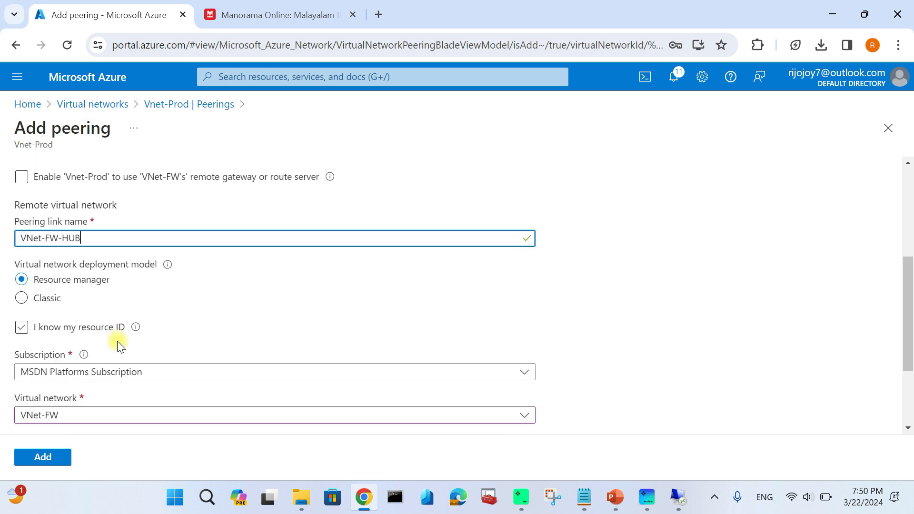
scroll(122, 340, "down", 3)
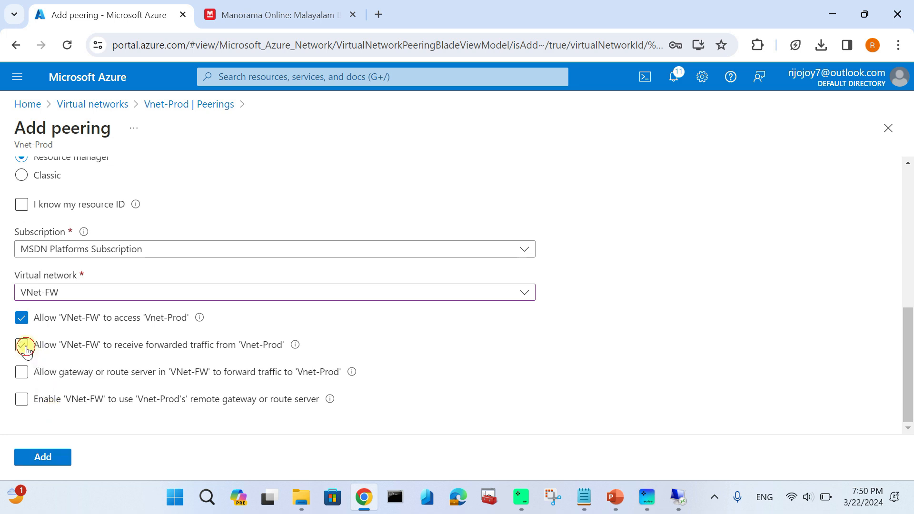
left_click(22, 347)
scroll(142, 330, "up", 3)
scroll(98, 298, "down", 3)
left_click(47, 458)
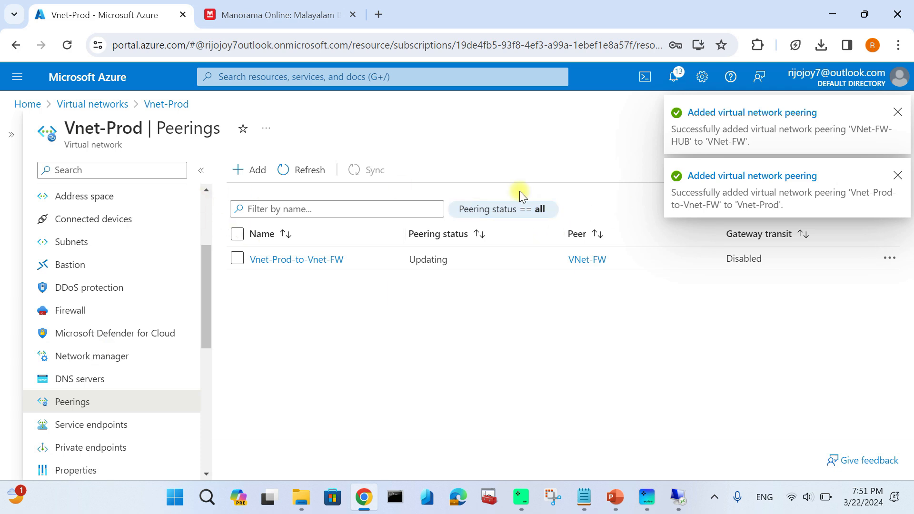
Step: Switch to the VM-Prod-01 remote desktop session, check the running ping to 10.1.1.4, and minimize the open windows
mouse_move(681, 500)
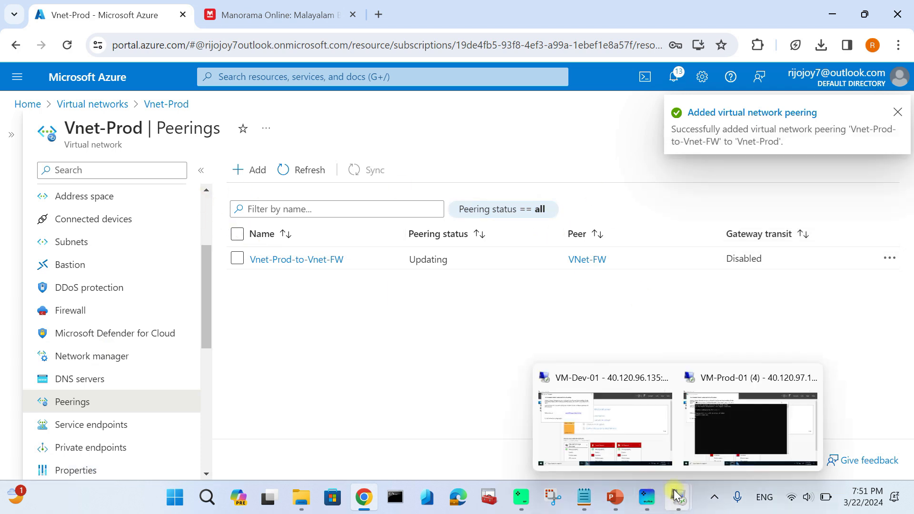
left_click(718, 413)
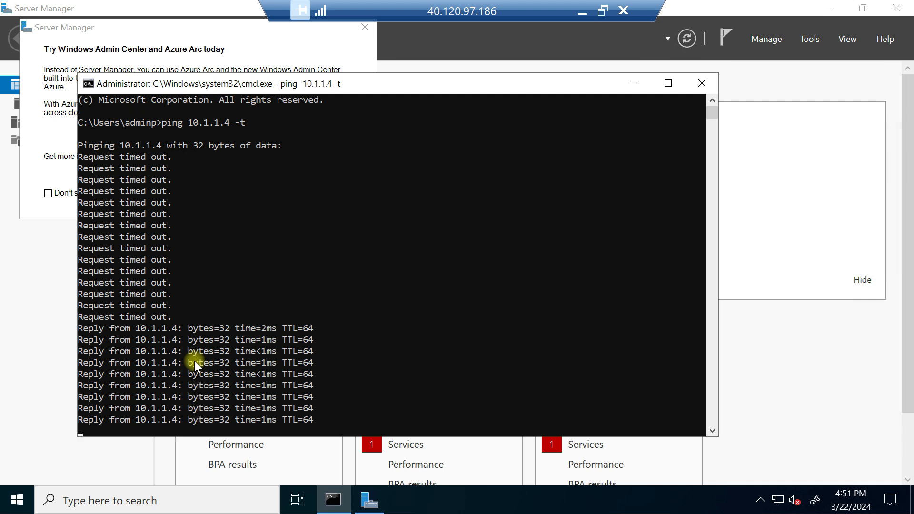
left_click(635, 83)
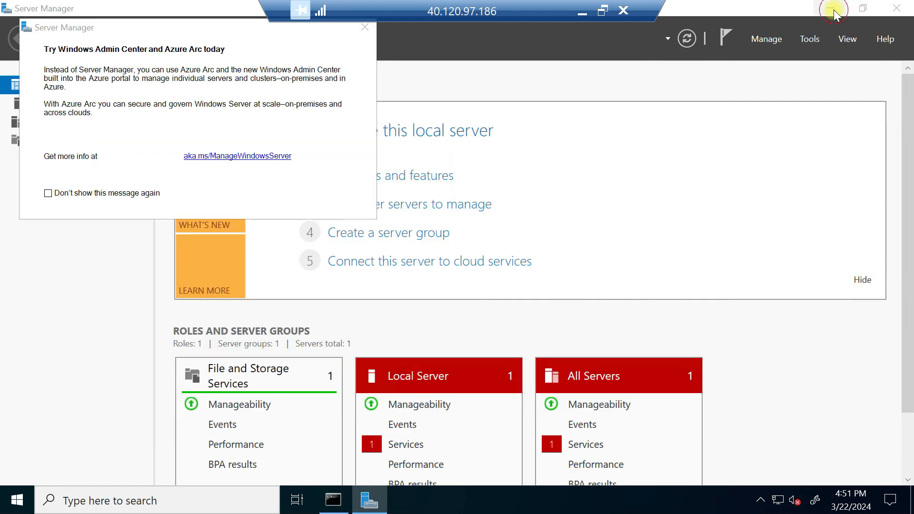
left_click(830, 8)
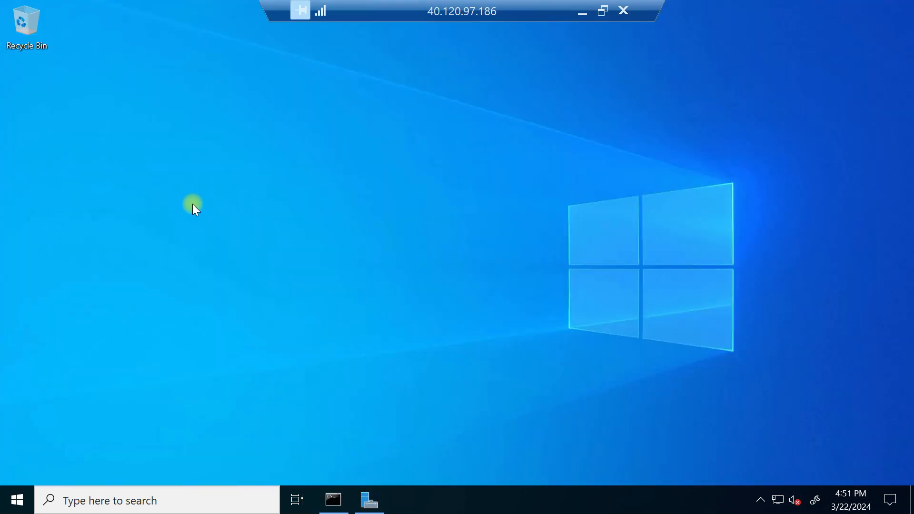
Step: Find and launch Microsoft Edge on the remote VM-Prod-01 desktop
left_click(135, 504)
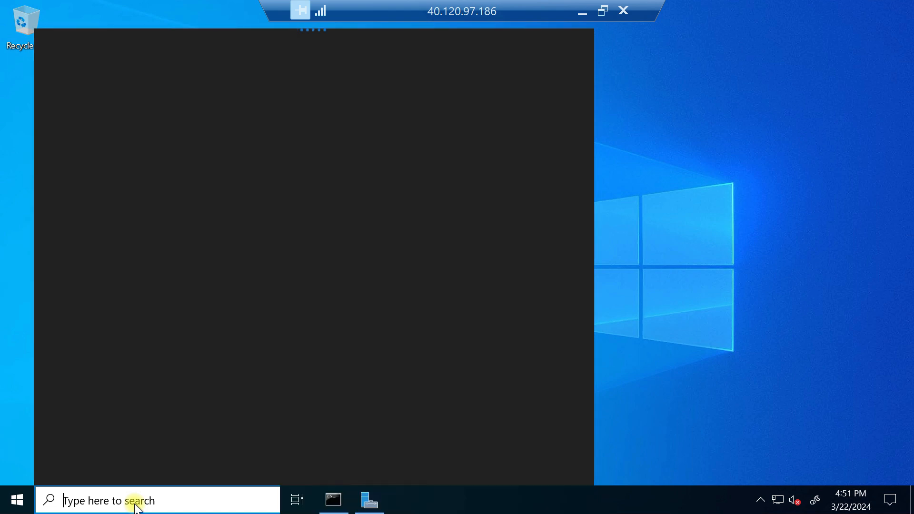
type("edge")
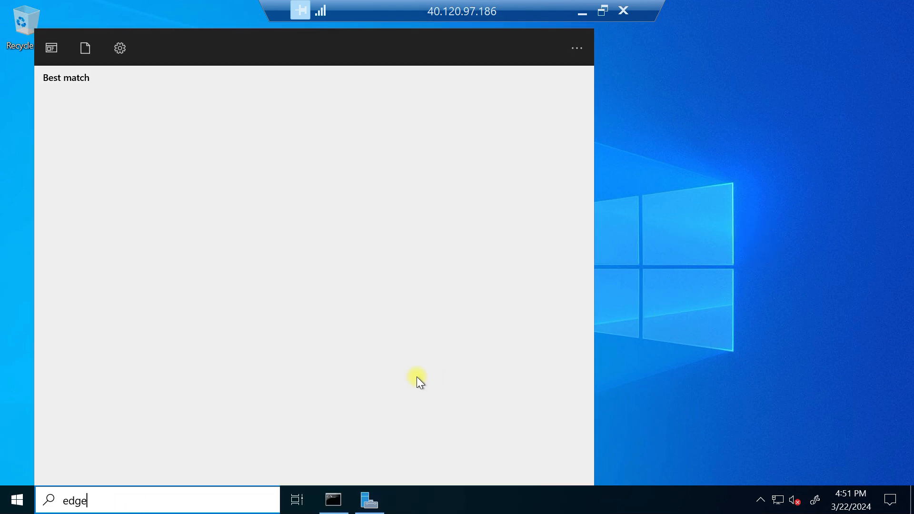
key("Escape")
left_click(78, 503)
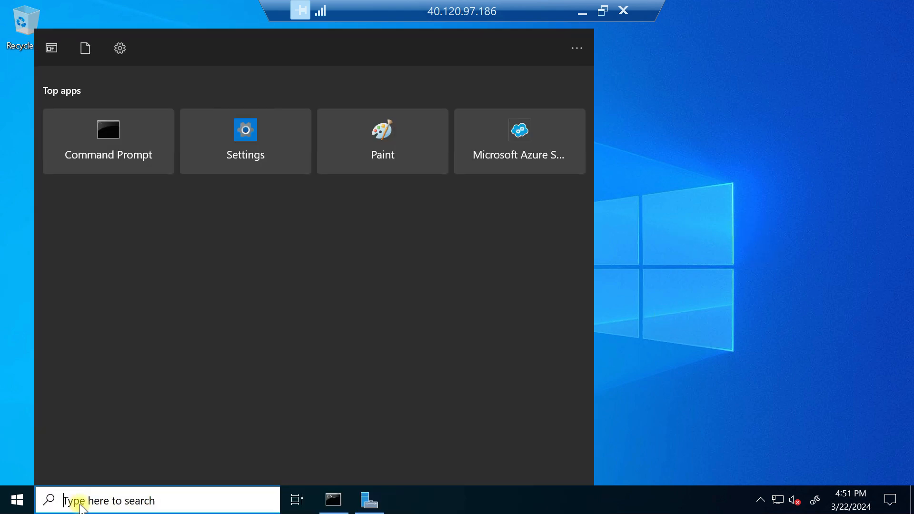
type("edge")
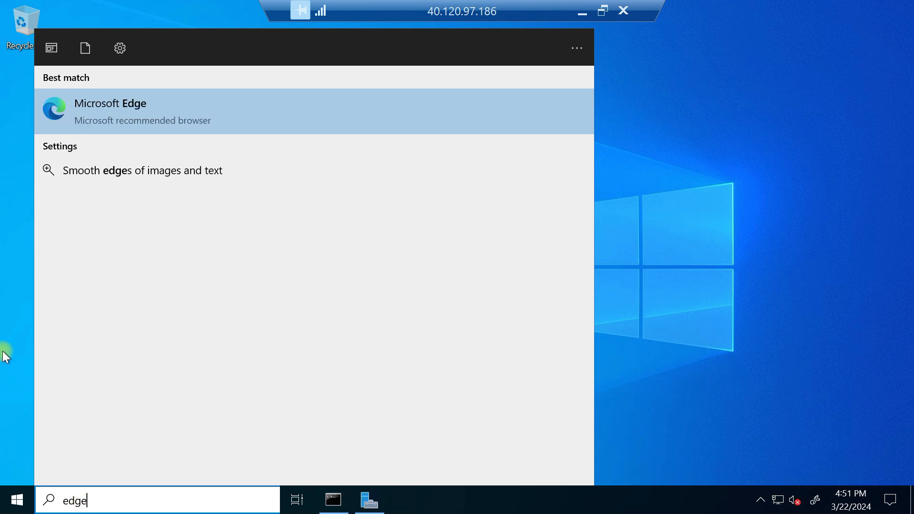
left_click(244, 103)
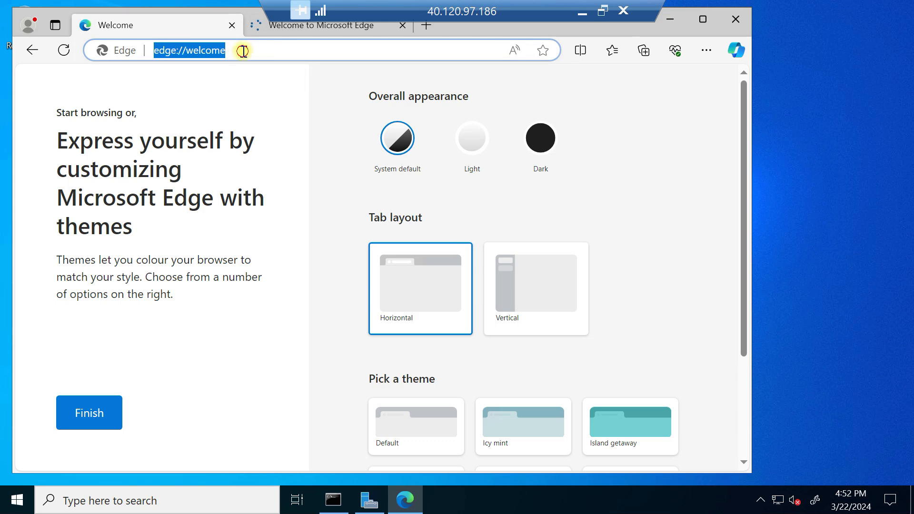
Step: Search the web for "micrsoft" and try to open the Microsoft – Cloud, Computers, Apps & Gaming result
double_click(243, 51)
key("BackSpace")
key("BackSpace")
key("BackSpace")
key("BackSpace")
key("BackSpace")
key("BackSpace")
key("BackSpace")
key("BackSpace")
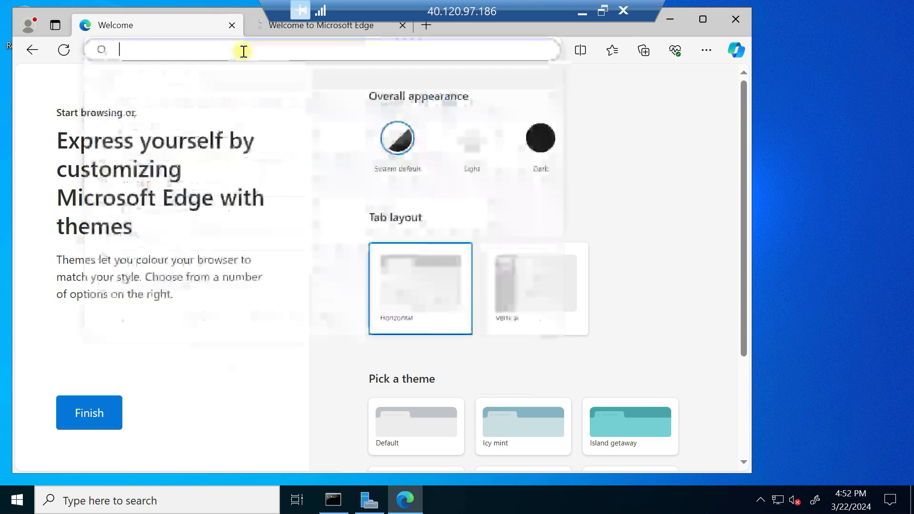
type("micrsoft")
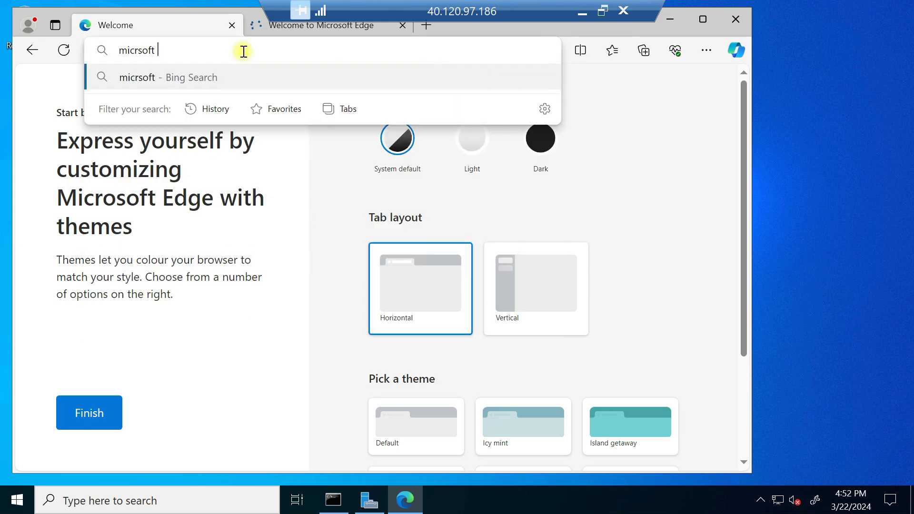
key("Return")
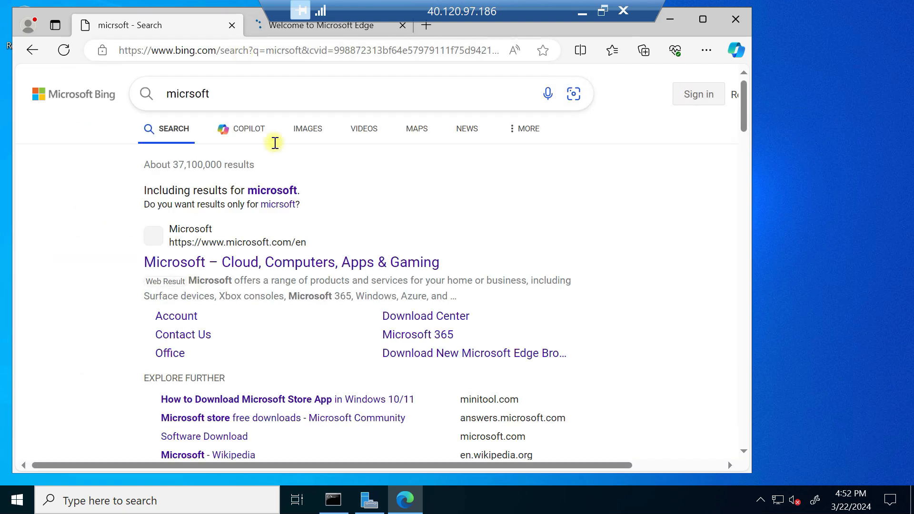
left_click(283, 270)
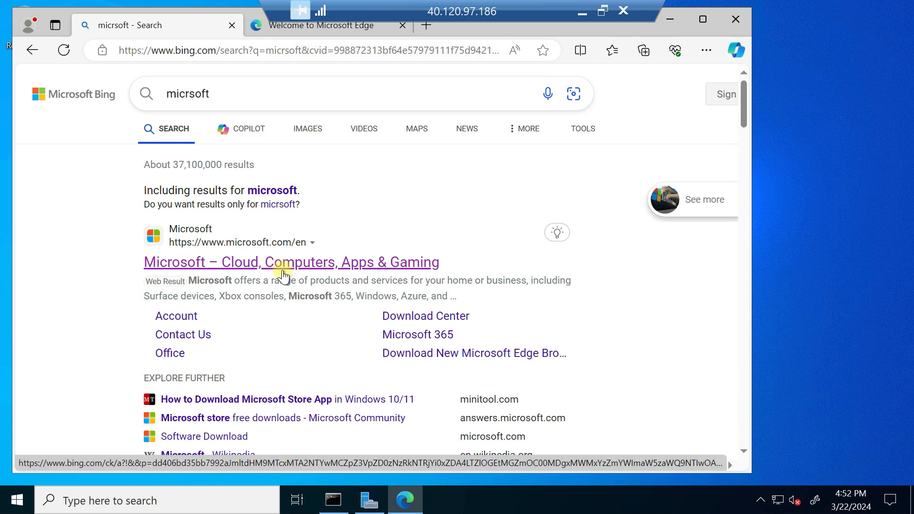
Step: Return to the Azure portal in the local browser and open the list of virtual machines
left_click(582, 13)
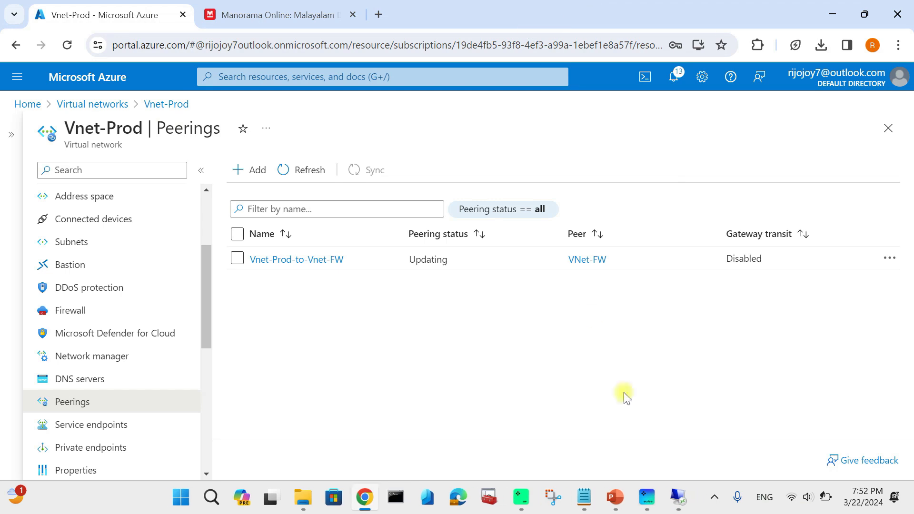
left_click(92, 78)
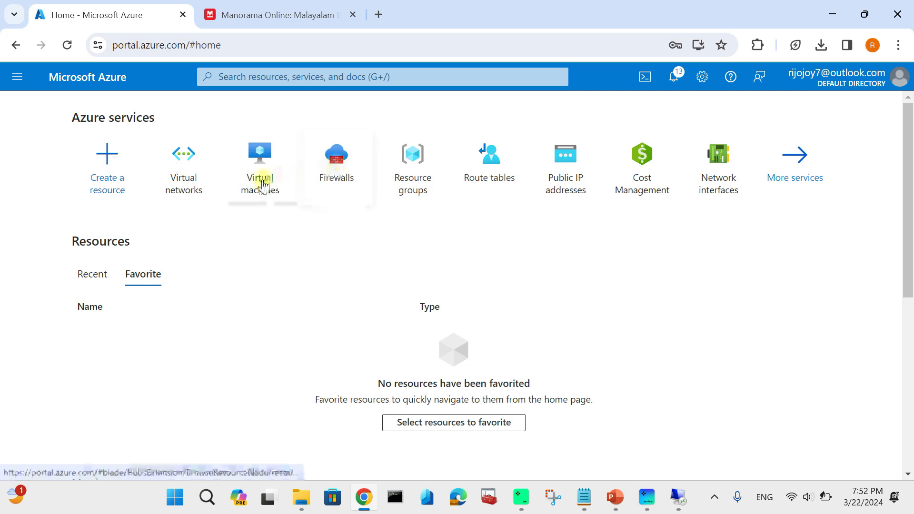
left_click(198, 183)
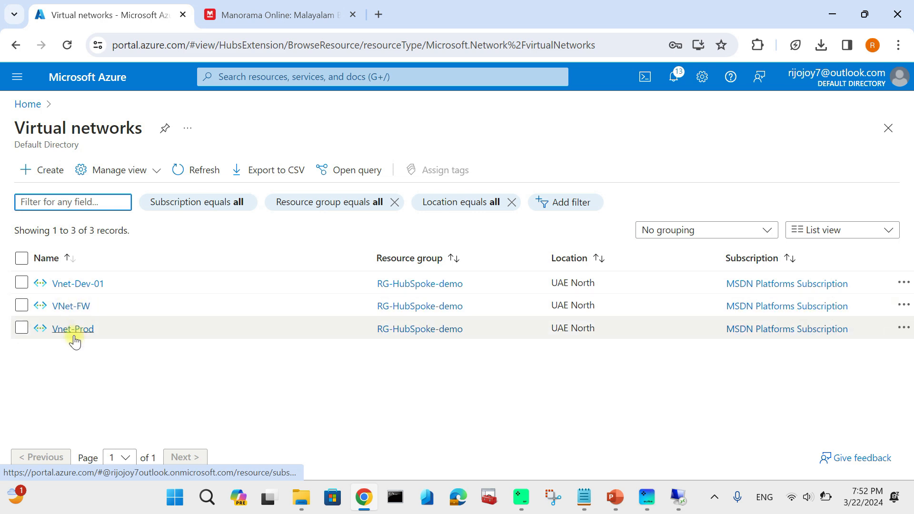
left_click(103, 81)
left_click(260, 181)
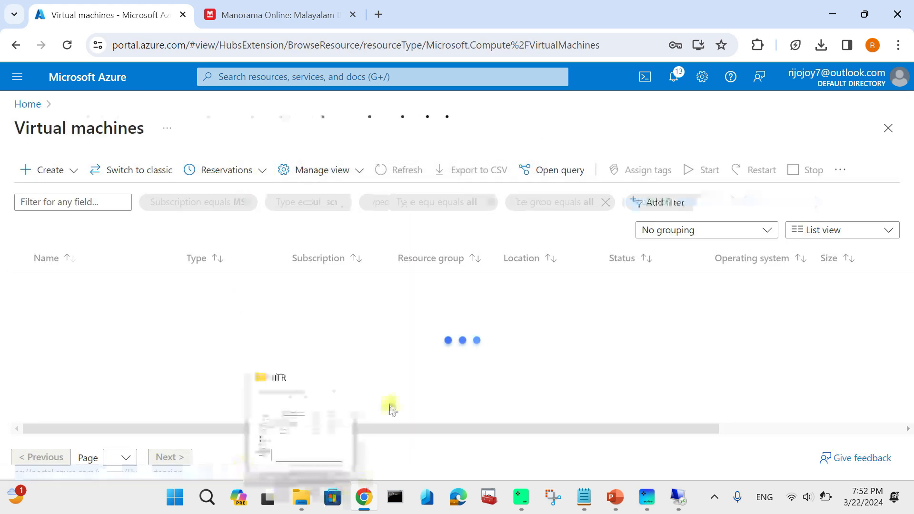
Step: Open the network settings of the VM-Dev-01 virtual machine
left_click(76, 285)
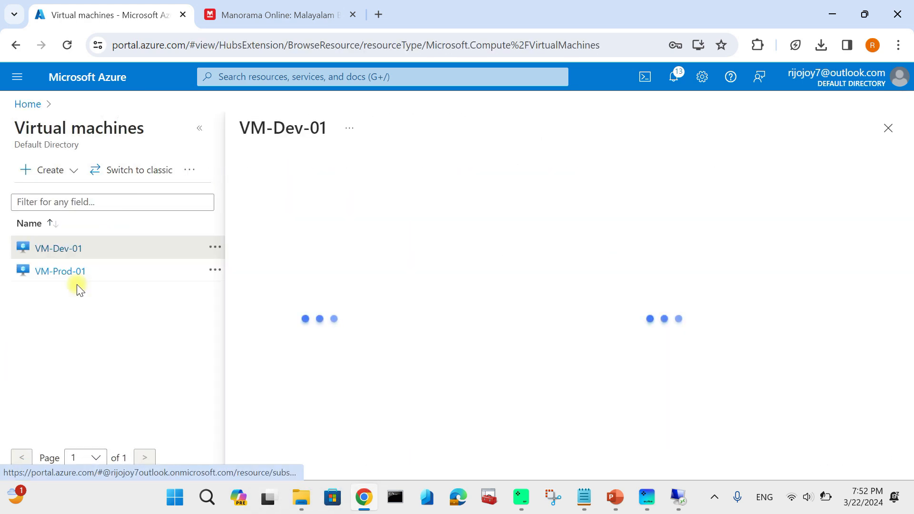
left_click(199, 128)
scroll(110, 398, "down", 1)
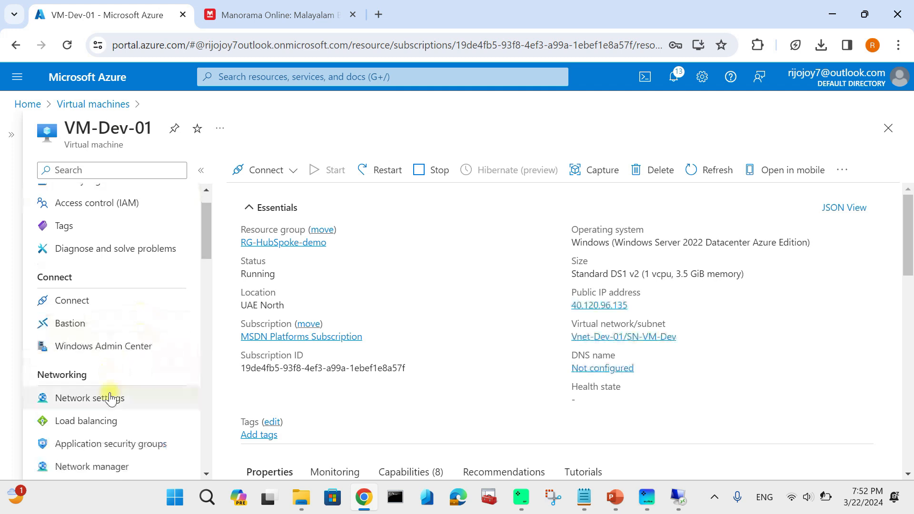
scroll(111, 397, "down", 1)
left_click(98, 366)
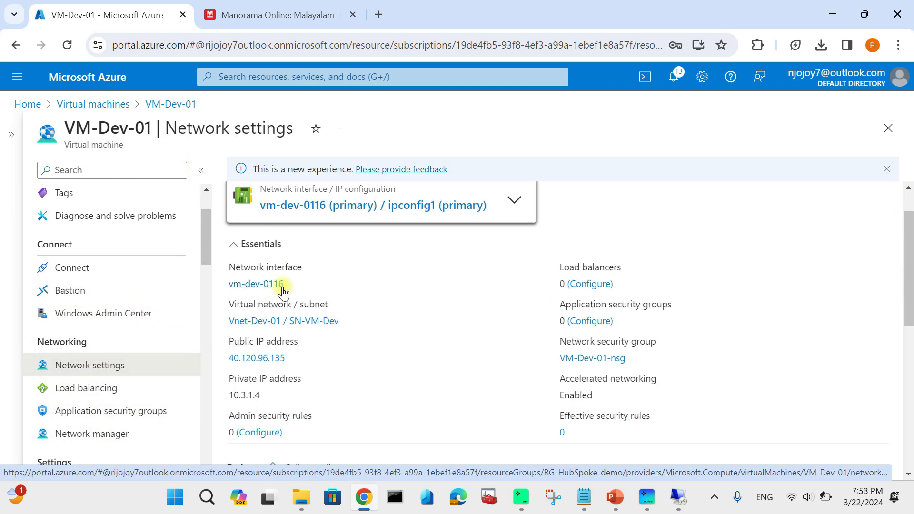
Step: Open the effective routes of the vm-dev-0116 network interface and examine the next hop of the 0.0.0.0/0 route
left_click(327, 206)
scroll(118, 320, "down", 5)
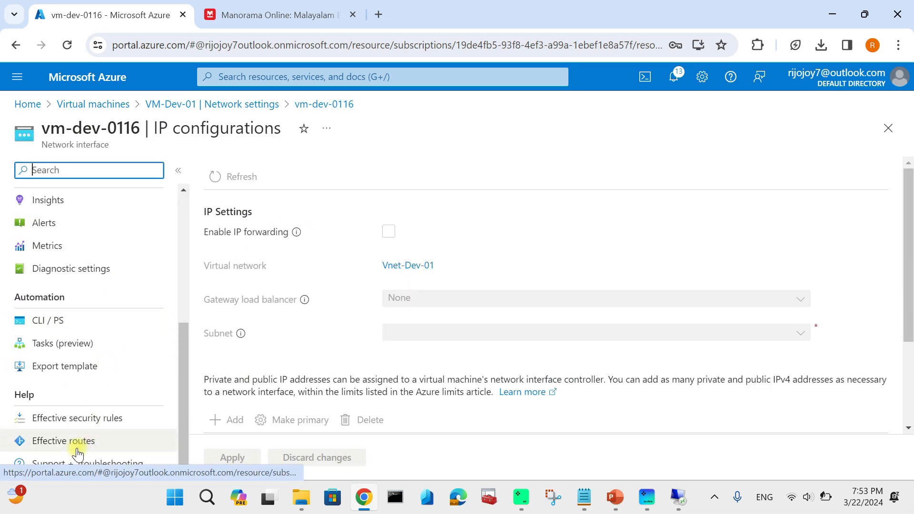
left_click(80, 449)
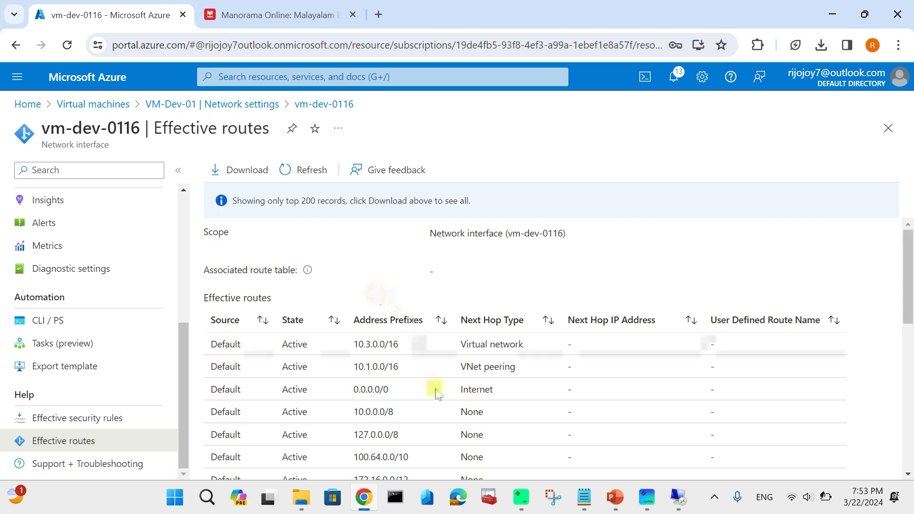
scroll(428, 377, "down", 2)
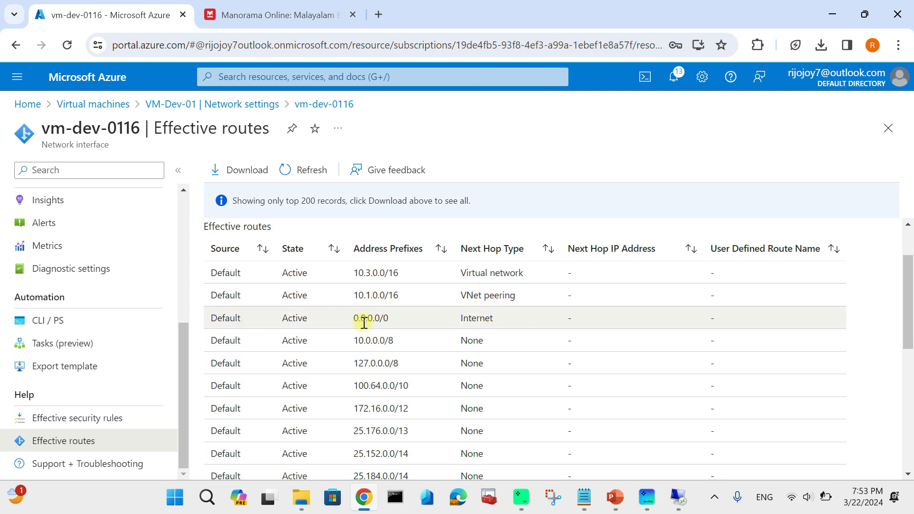
left_click_drag(355, 318, 398, 324)
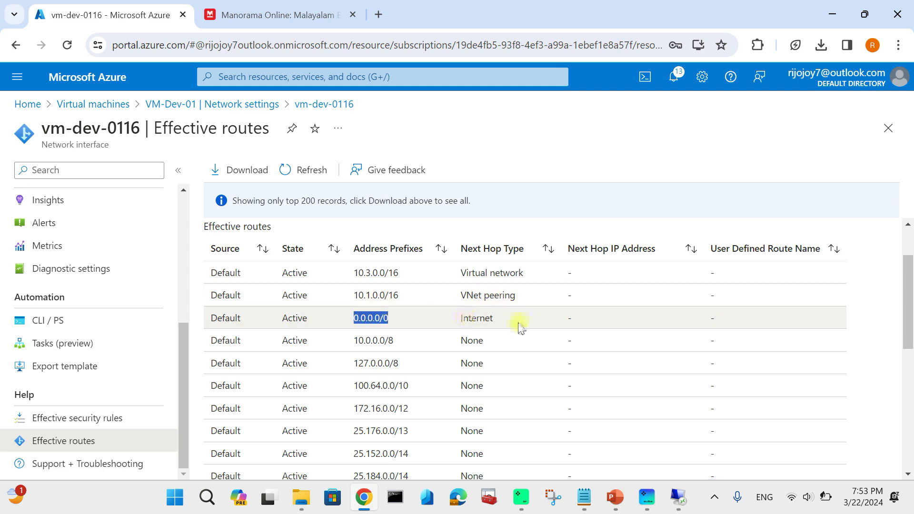
left_click(376, 319)
scroll(470, 326, "up", 2)
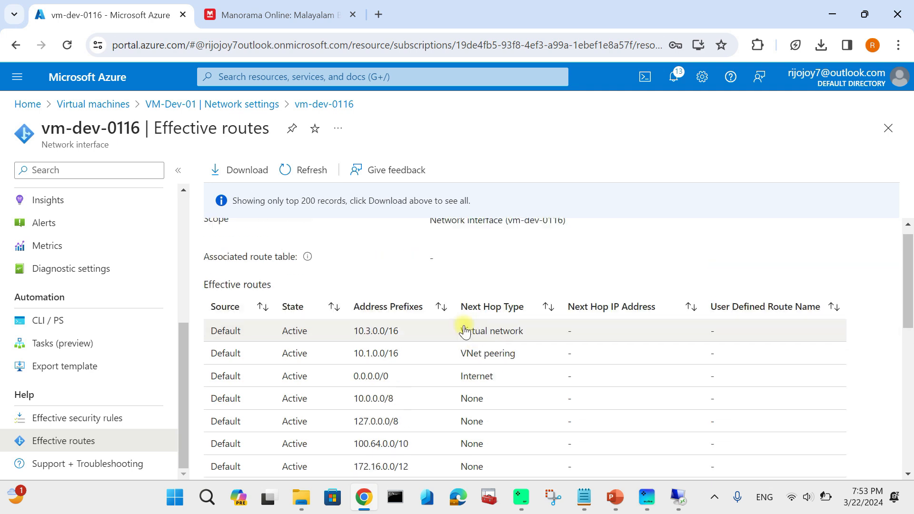
Step: Review the remaining effective routes of vm-dev-0116 and open the network settings of the VM-Prod-01 virtual machine
scroll(470, 336, "down", 2)
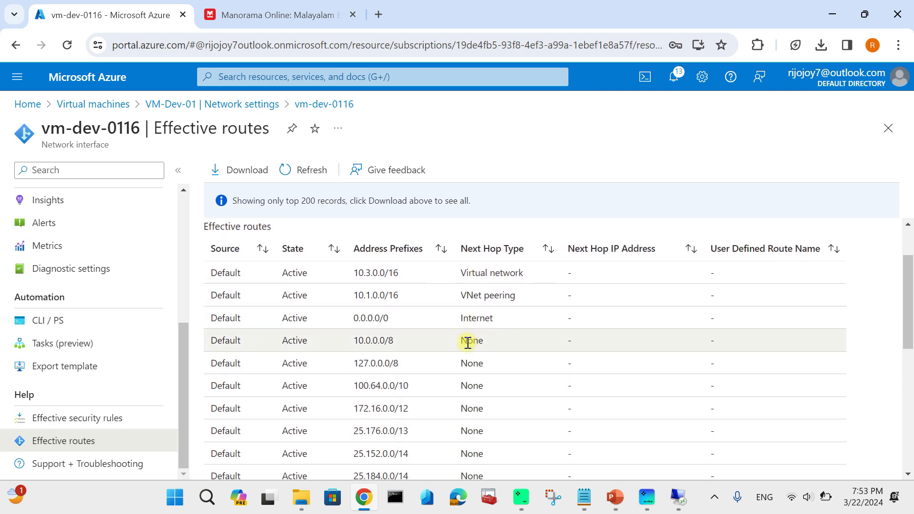
scroll(467, 342, "up", 2)
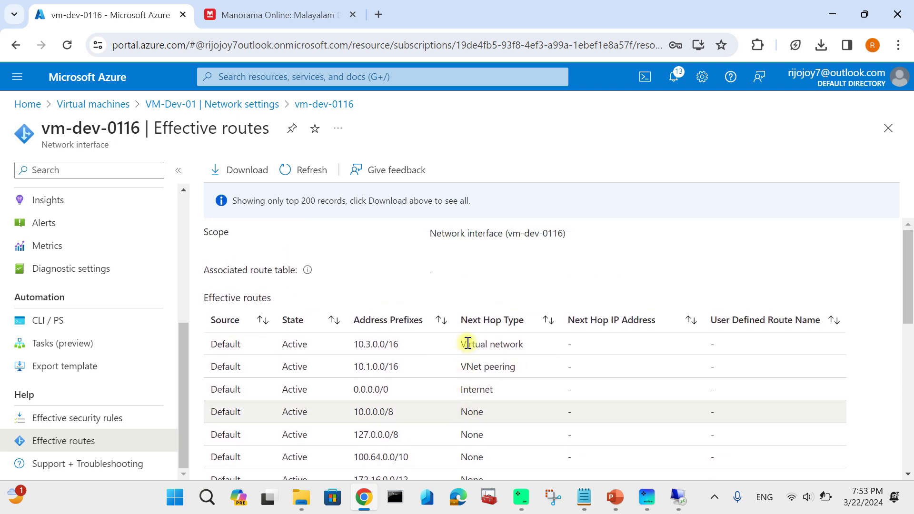
left_click(117, 81)
left_click(186, 166)
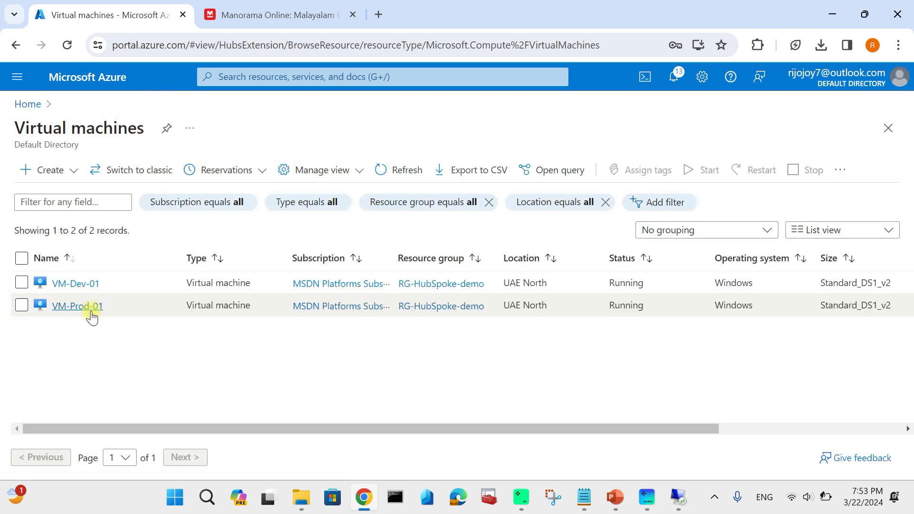
left_click(89, 309)
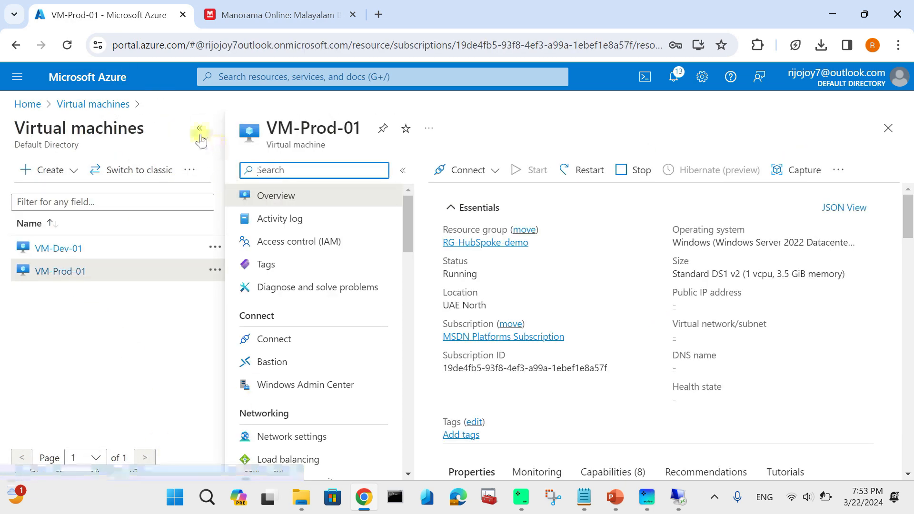
left_click(200, 133)
left_click(102, 435)
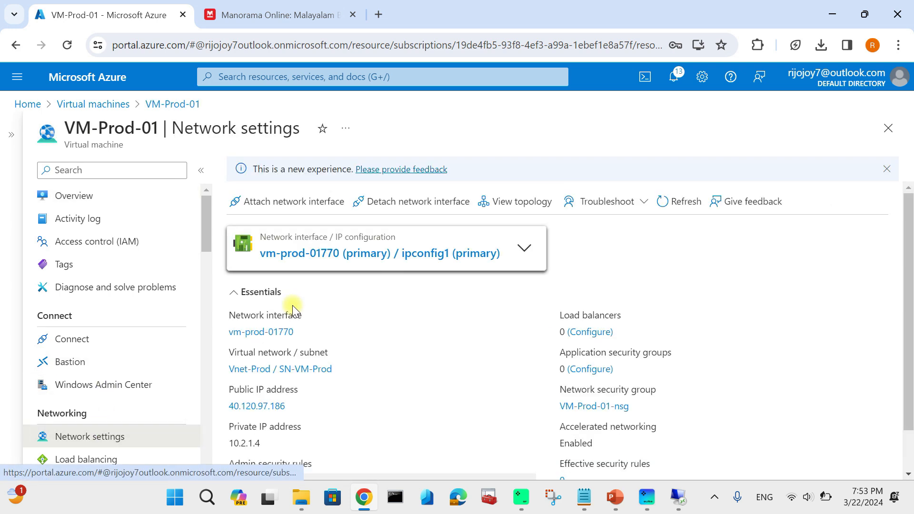
Step: Open the effective routes of the vm-prod-01770 network interface and examine the next hop types
left_click(313, 254)
scroll(127, 329, "down", 5)
left_click(59, 440)
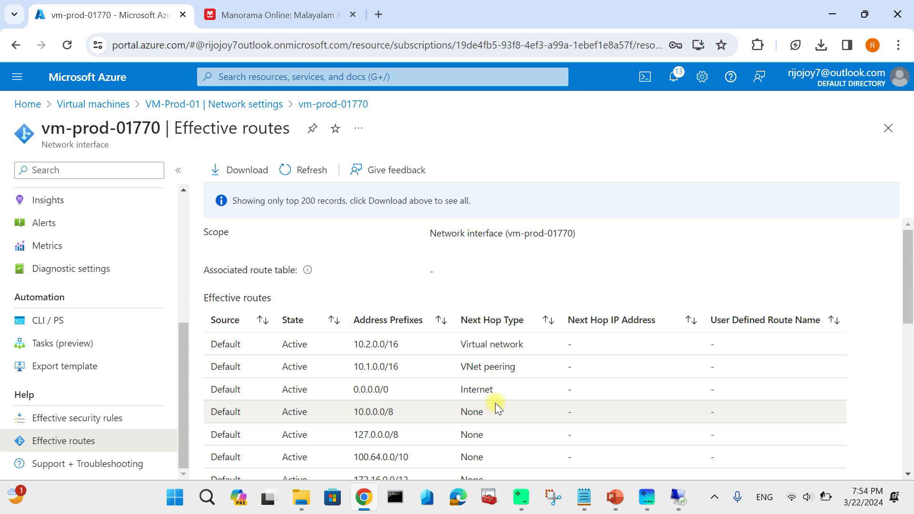
Step: Search the portal for "rou" from the home page and open the Route tables service
left_click(78, 77)
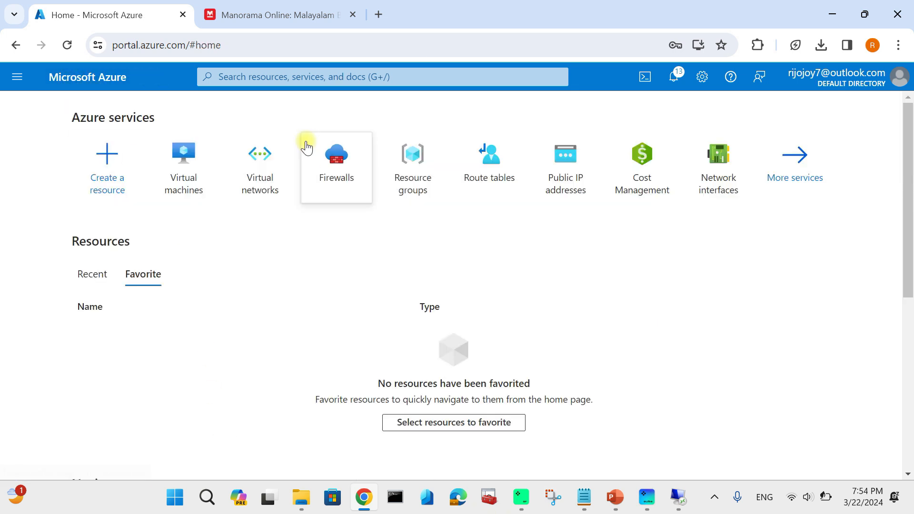
left_click(292, 80)
type("rou")
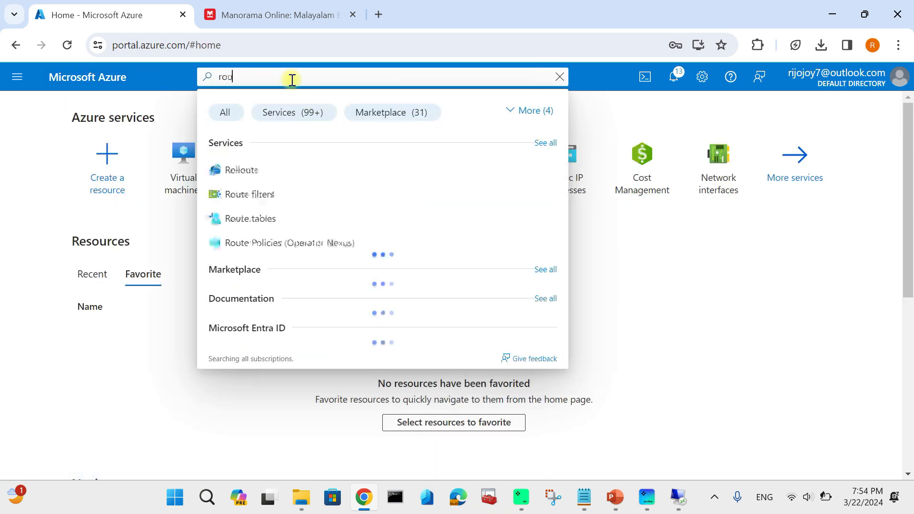
left_click(259, 193)
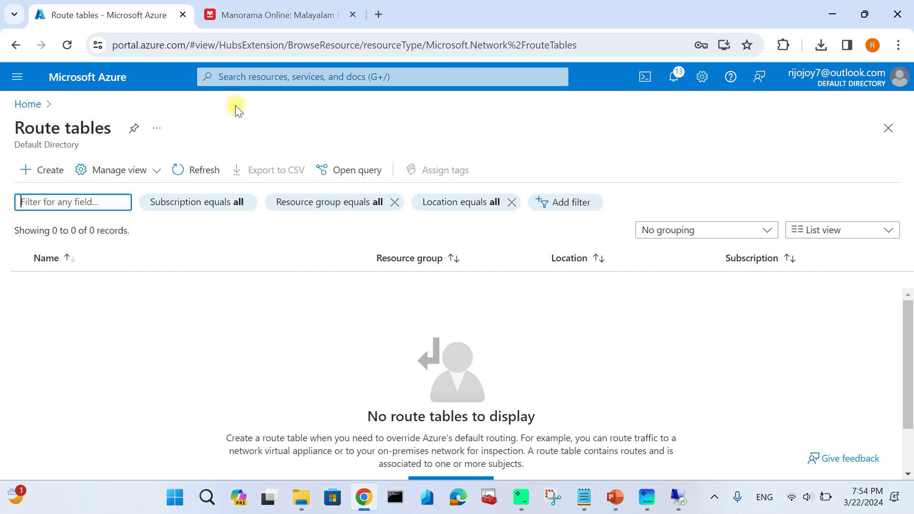
Step: Create a route table named Route-FW in the RG-HubSpoke-demo resource group, region UAE North, without tags
left_click(36, 173)
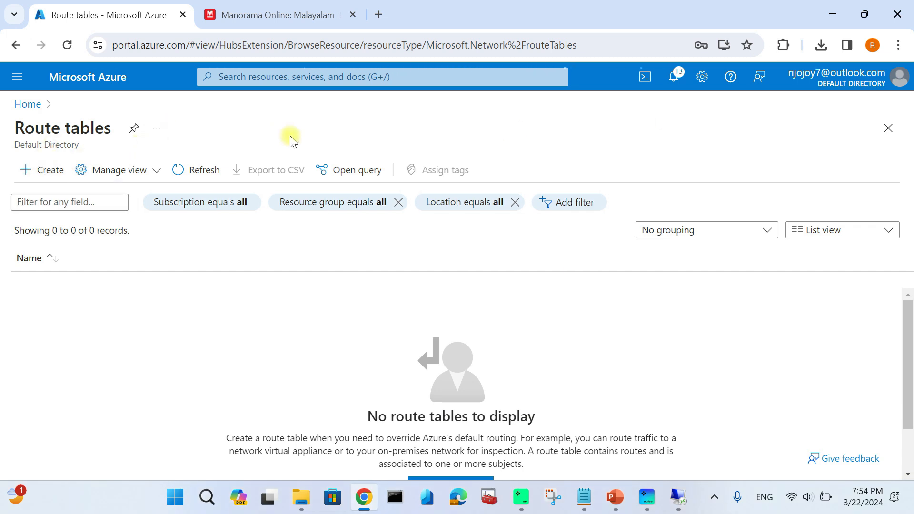
left_click(271, 303)
left_click(257, 395)
scroll(200, 347, "down", 1)
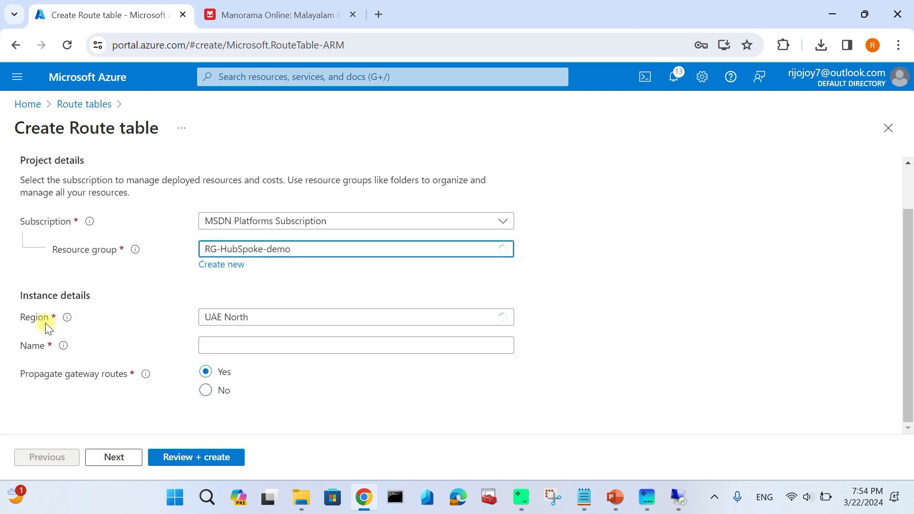
left_click(227, 346)
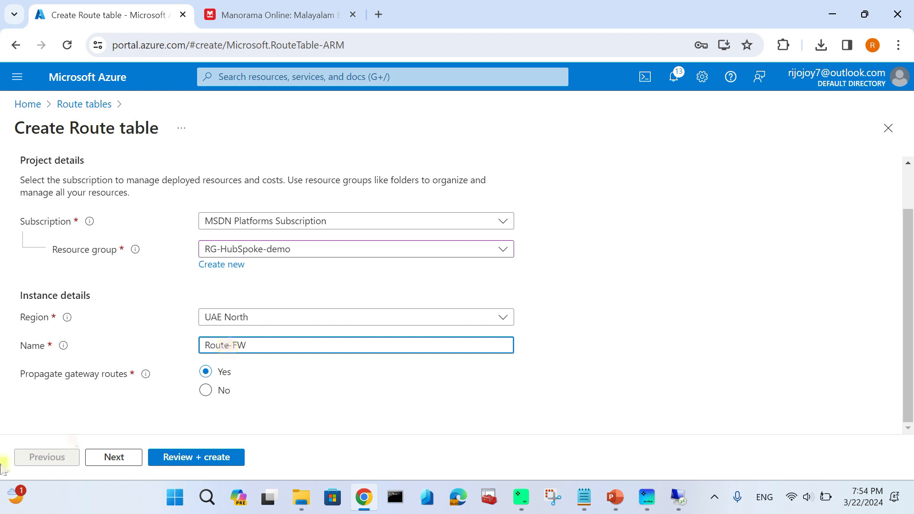
left_click(122, 457)
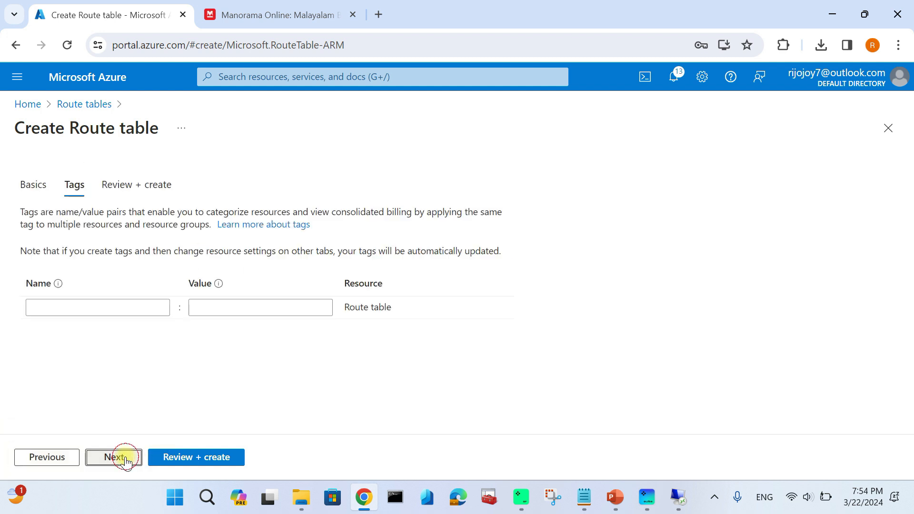
left_click(131, 459)
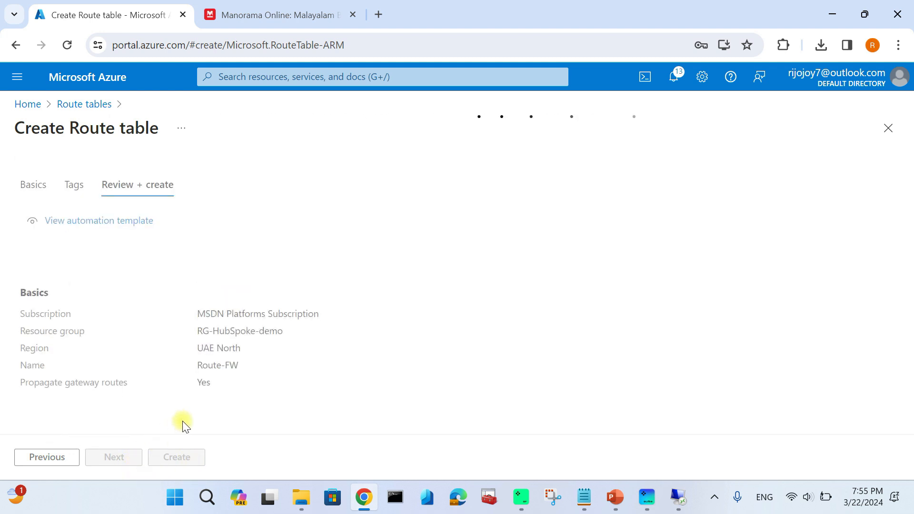
left_click(177, 457)
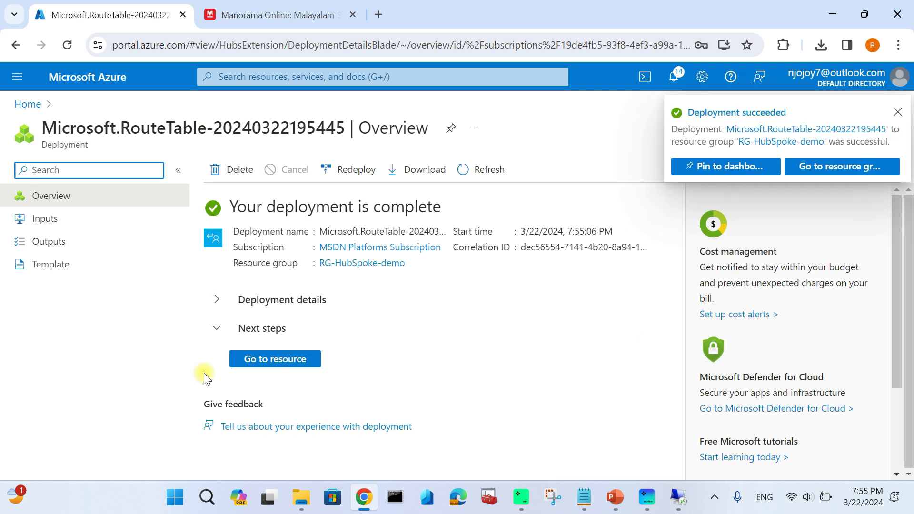
Step: Reopen the Route tables list from the portal home and refresh it to load the new route table
left_click(897, 112)
left_click(105, 82)
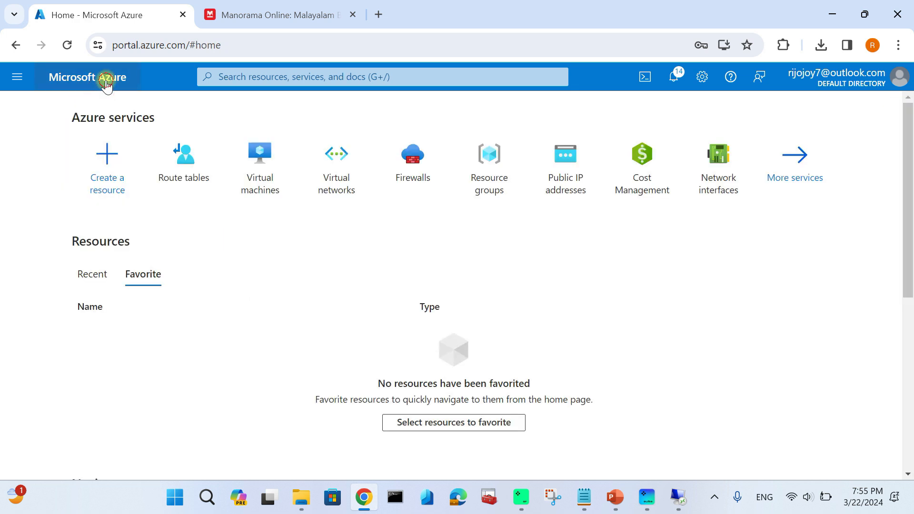
left_click(186, 183)
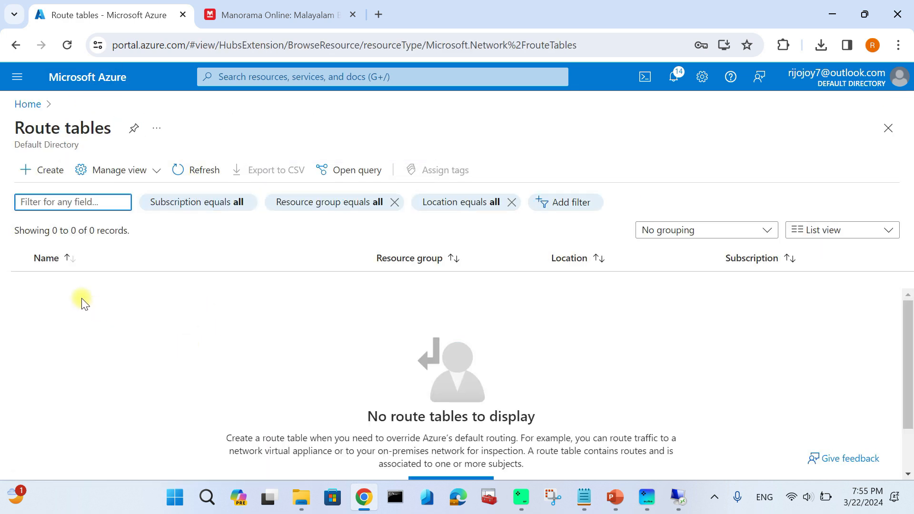
left_click(195, 170)
left_click(195, 168)
left_click(195, 167)
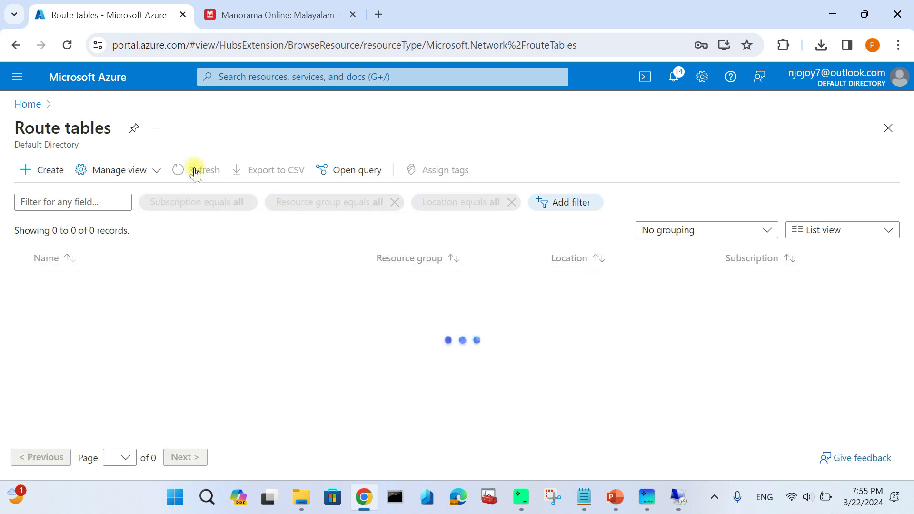
left_click(195, 170)
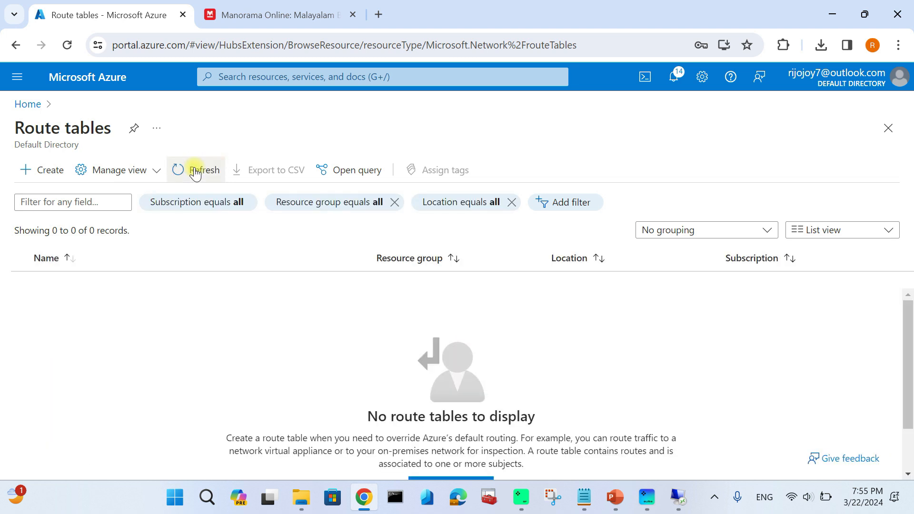
left_click(195, 170)
left_click(195, 169)
left_click(94, 79)
left_click(197, 177)
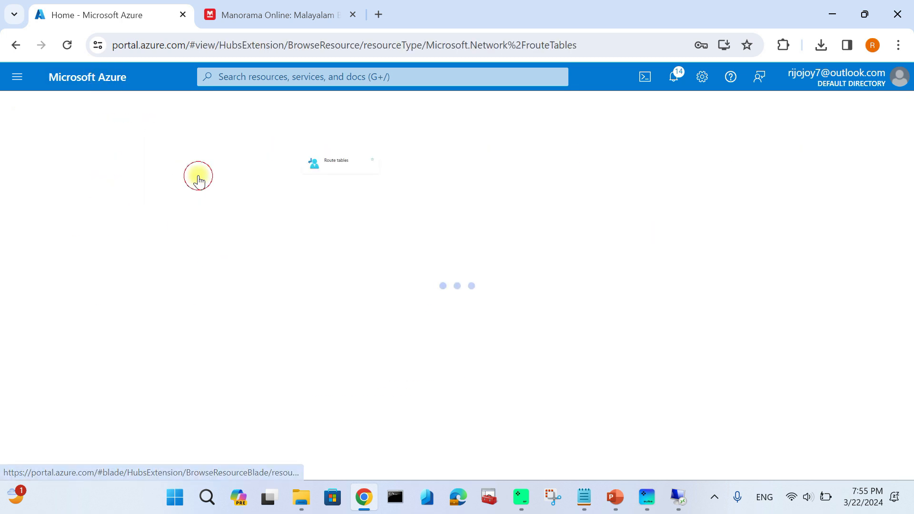
left_click(121, 80)
left_click(170, 178)
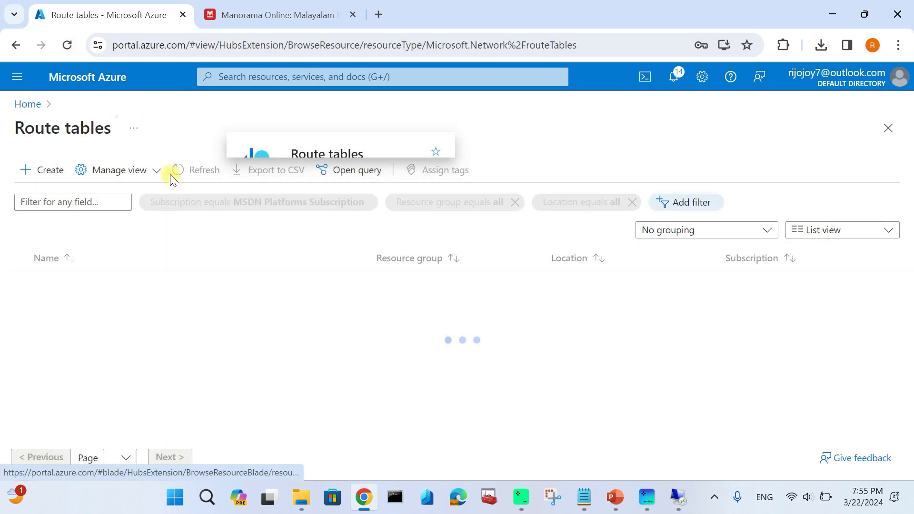
left_click(180, 167)
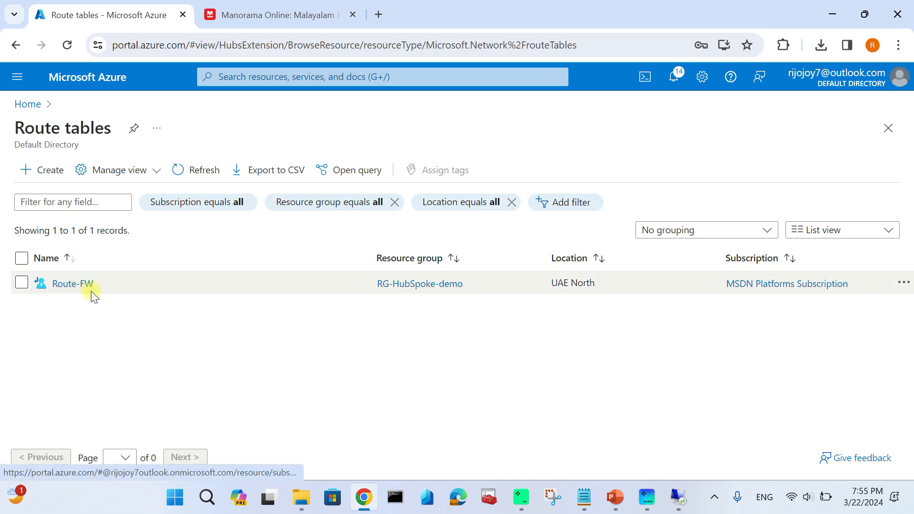
Step: Open the routes of the Route-FW table and start a new route named Trafif-pass-only-firewall
left_click(73, 284)
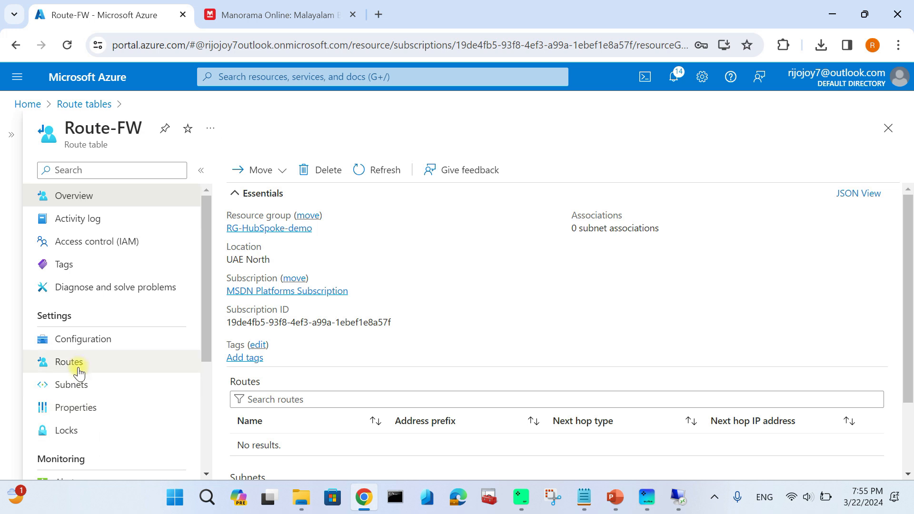
left_click(79, 366)
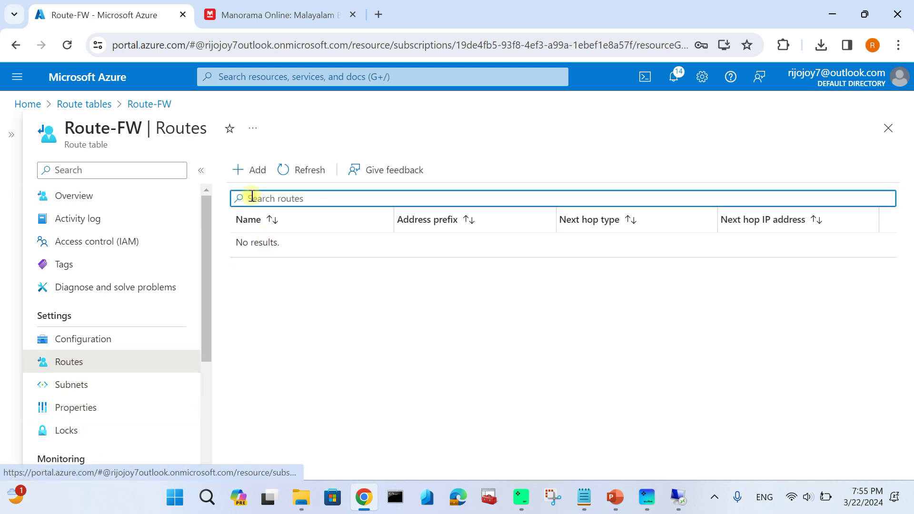
left_click(257, 175)
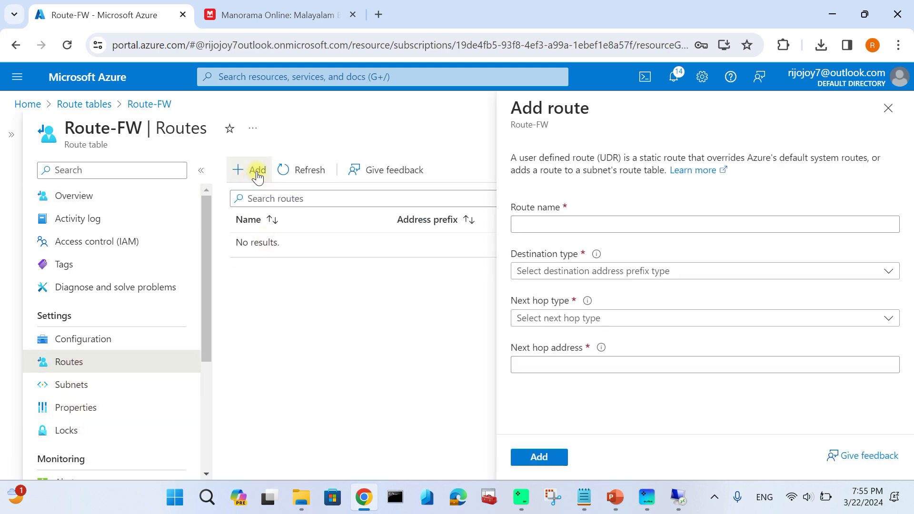
left_click(571, 225)
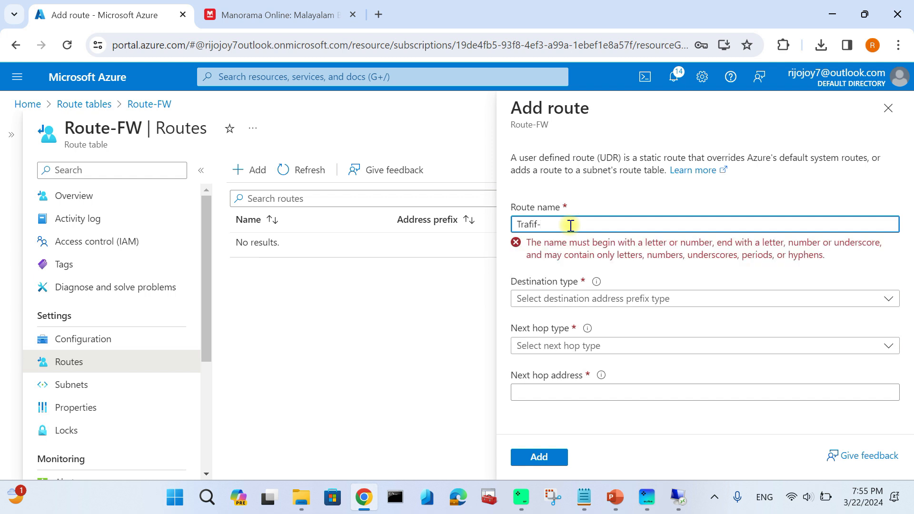
type("Trafif-pass-only-firewall")
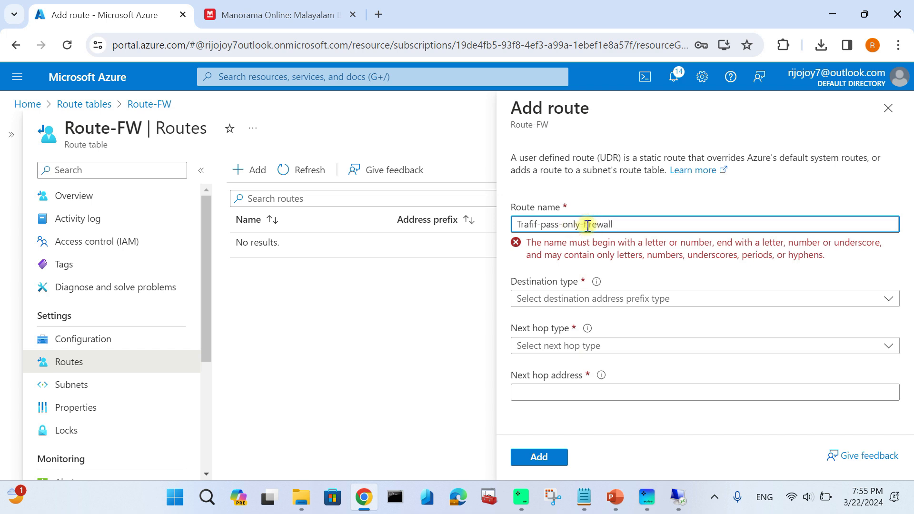
Step: Set the route's destination type to IP Addresses with the CIDR range 0.0.0.0/0
left_click(574, 274)
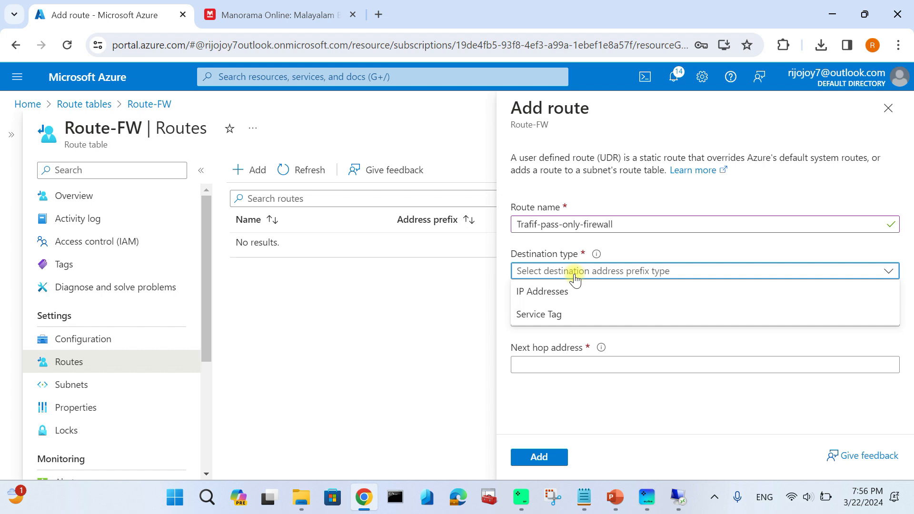
left_click(562, 296)
left_click(554, 321)
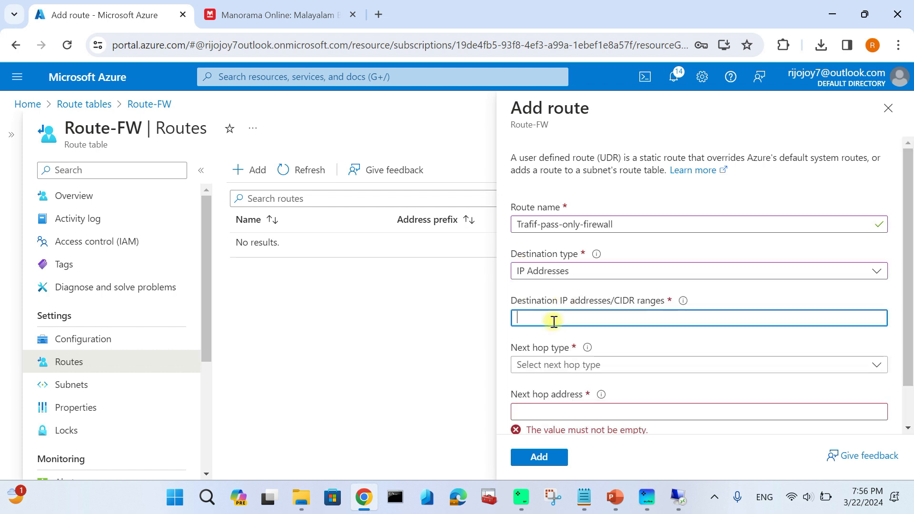
type("0.0.0.")
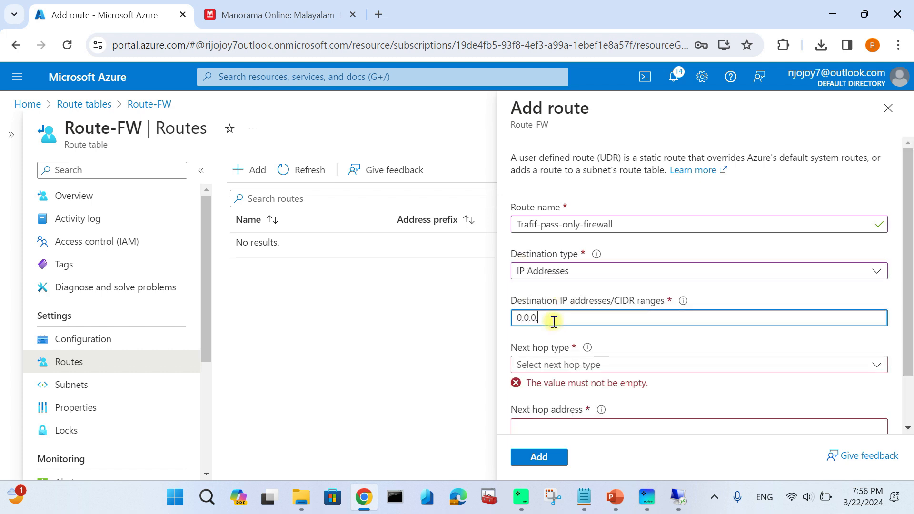
type("0")
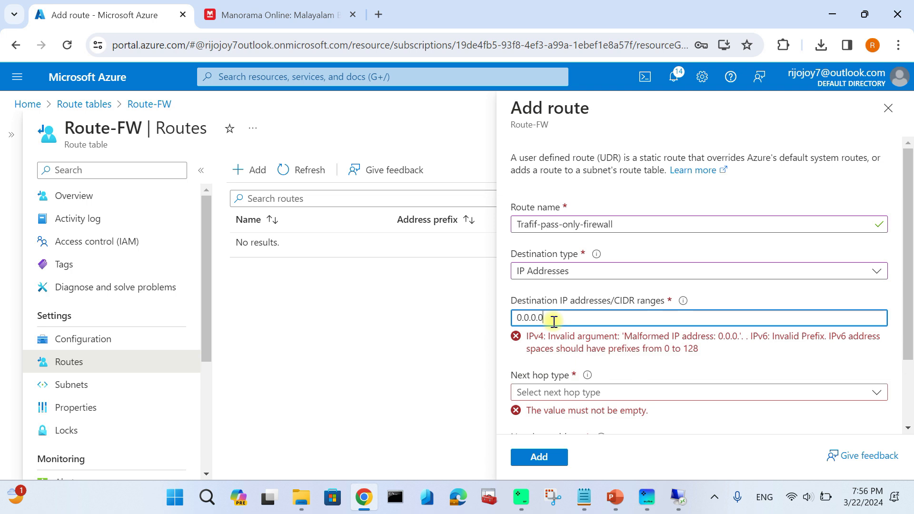
type("/0")
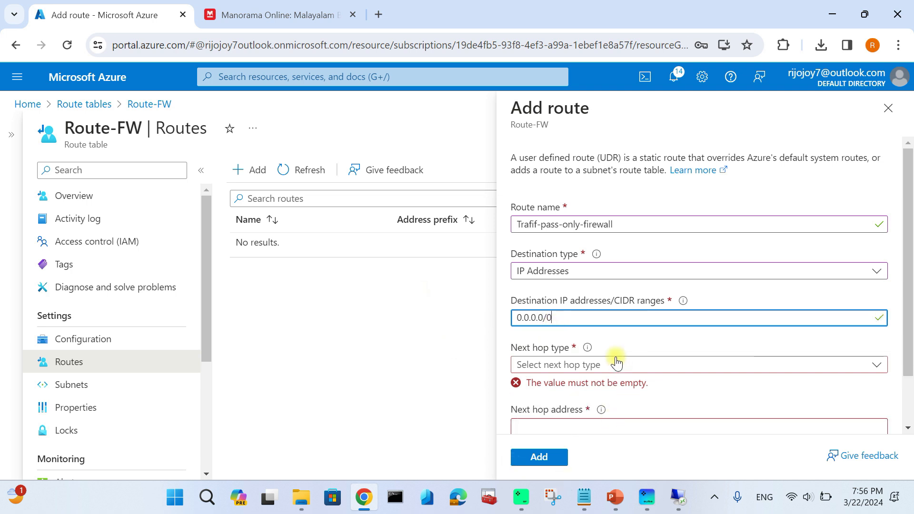
Step: Set the route's next hop to Virtual appliance at 10.1.1.4 and add the route to the table
left_click(616, 363)
left_click(574, 324)
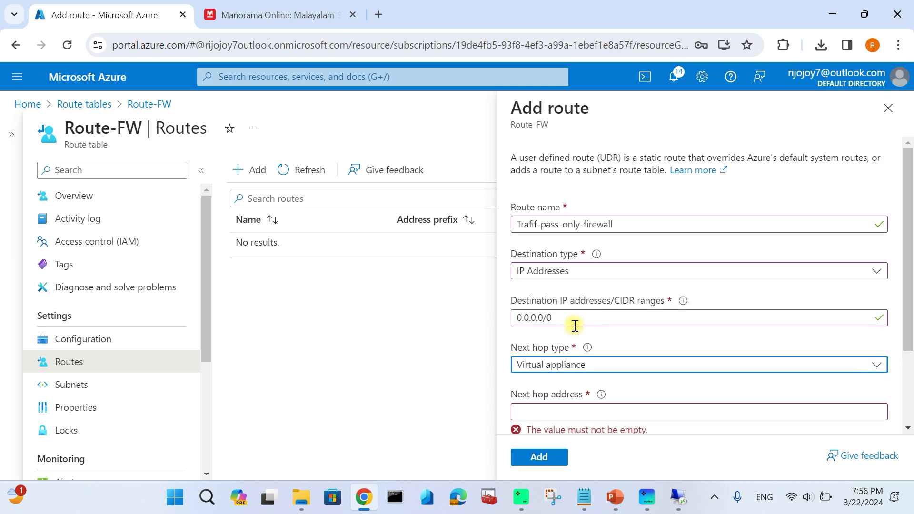
scroll(574, 325, "down", 2)
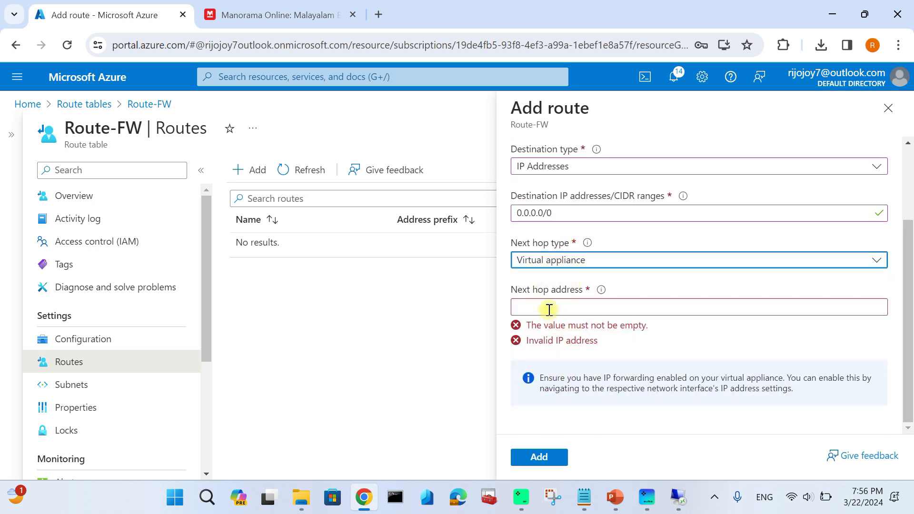
left_click(533, 301)
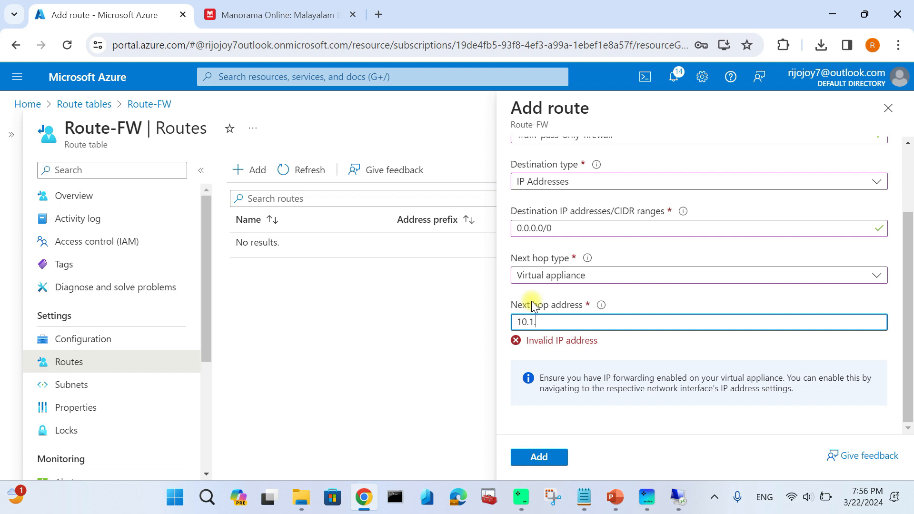
type("4")
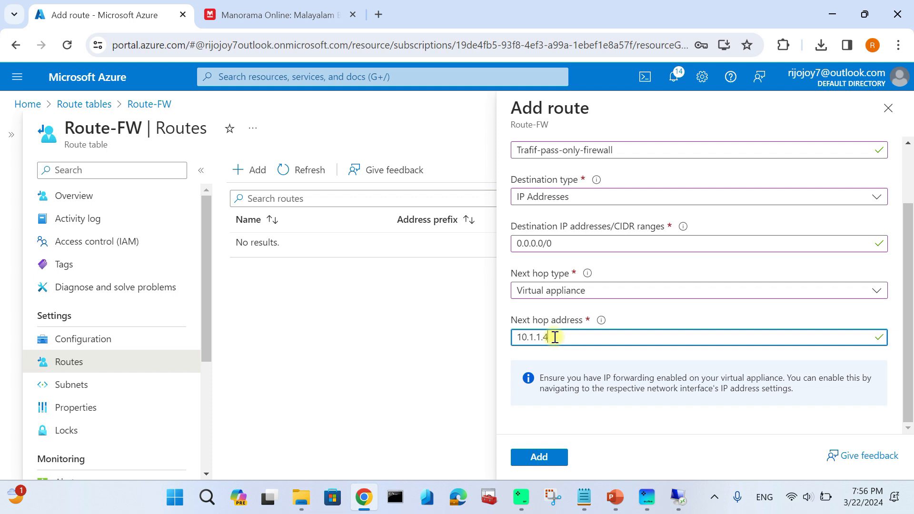
left_click(540, 455)
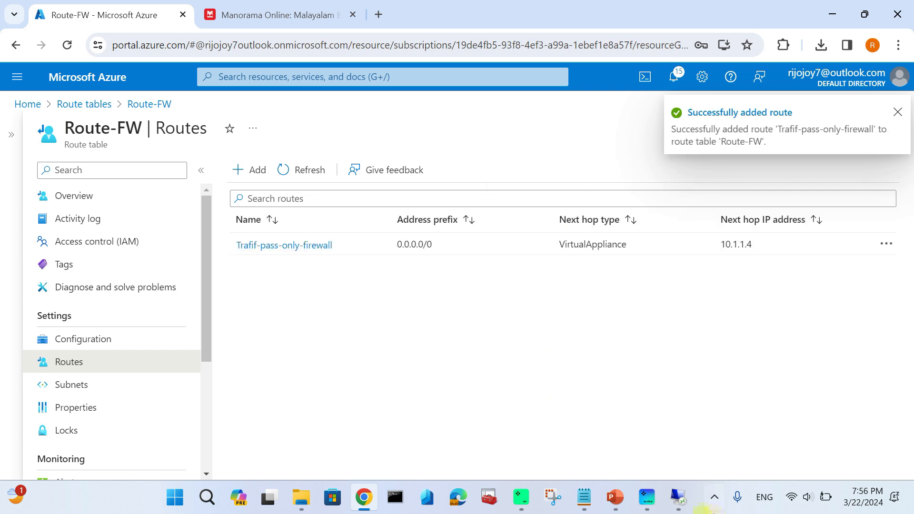
left_click(898, 114)
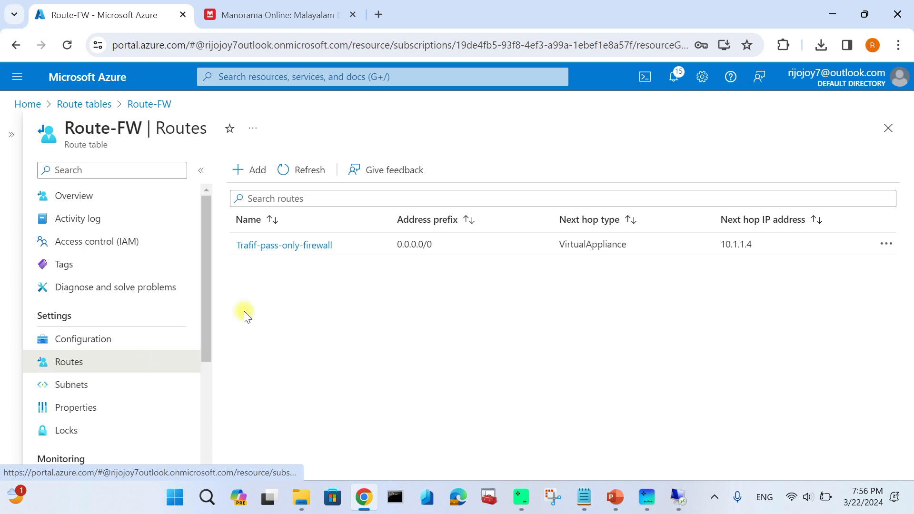
Step: Associate the SN-VM-Dev subnet of Vnet-Dev-01 with the Route-FW route table
left_click(68, 387)
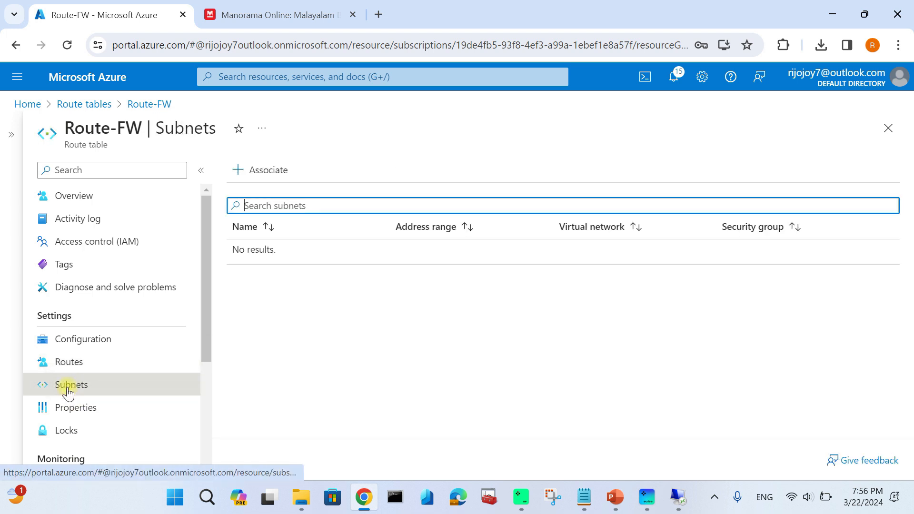
left_click(269, 172)
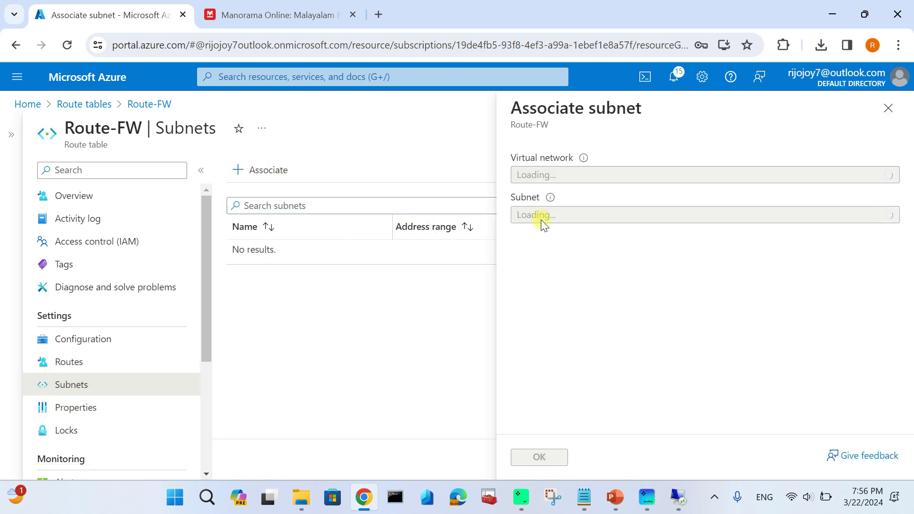
left_click(544, 175)
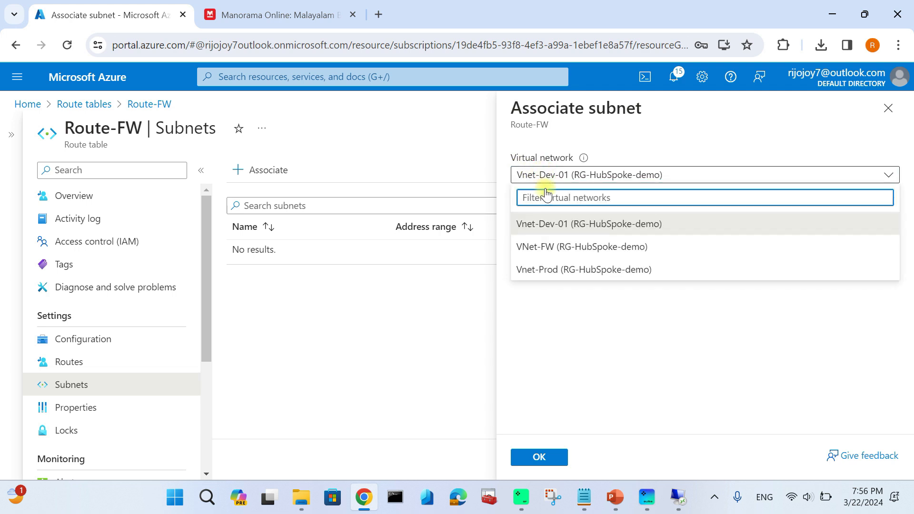
left_click(562, 224)
left_click(560, 218)
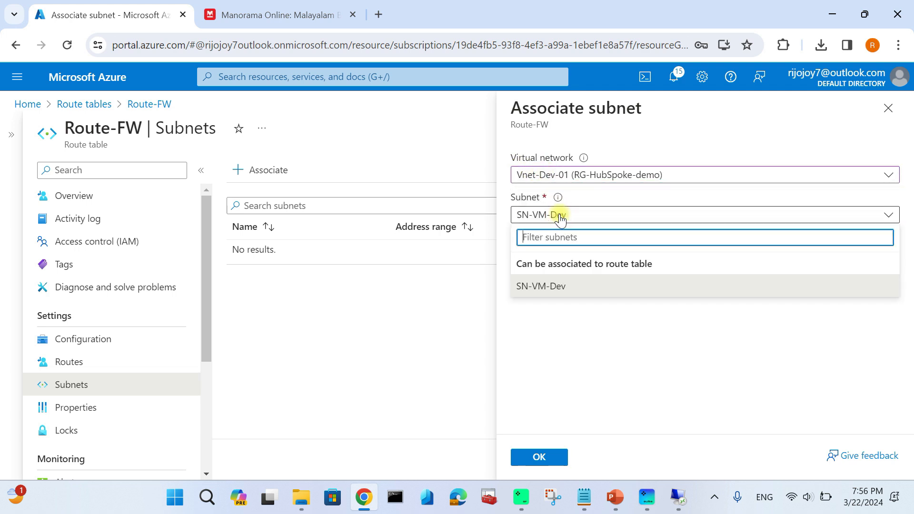
left_click(547, 287)
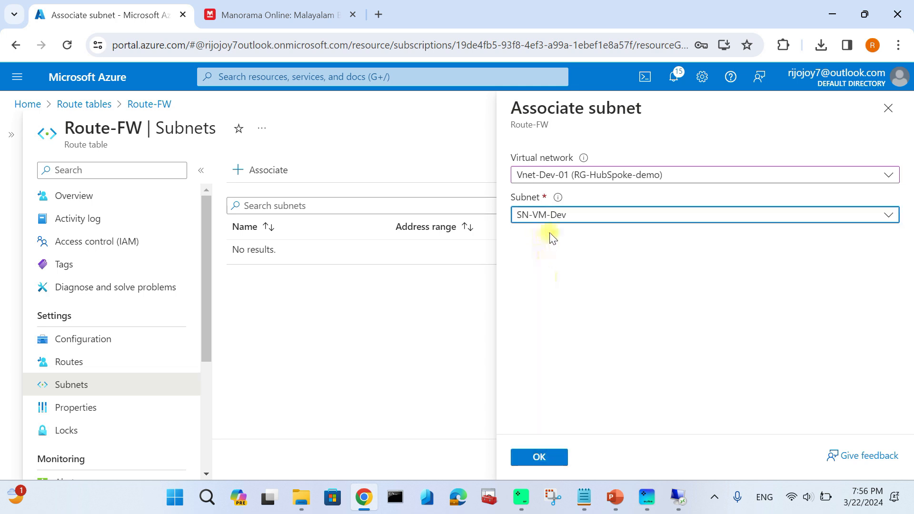
left_click(551, 458)
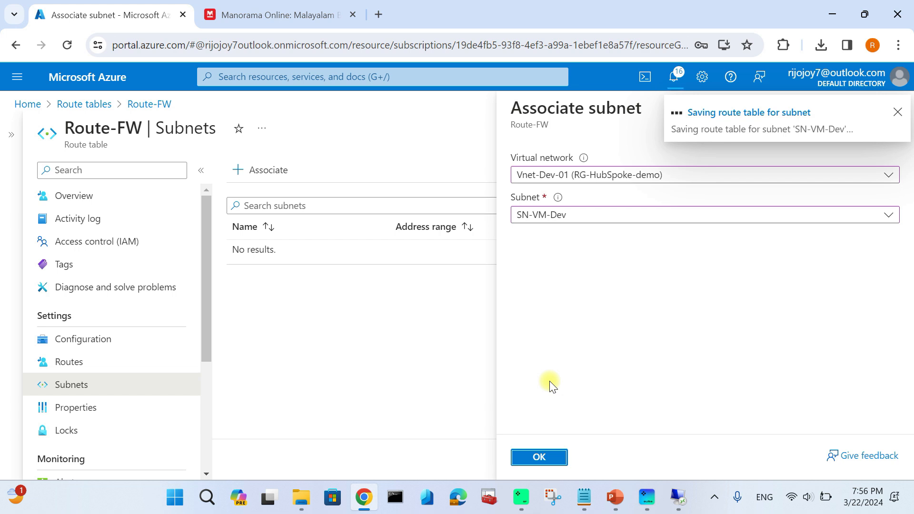
Step: Associate the SN-VM-Prod subnet of Vnet-Prod with the Route-FW route table
left_click(275, 176)
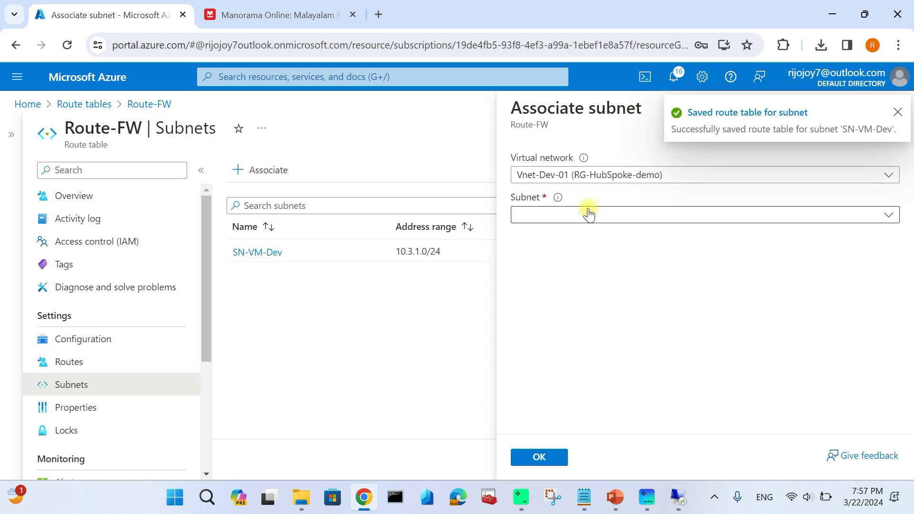
left_click(587, 175)
left_click(551, 271)
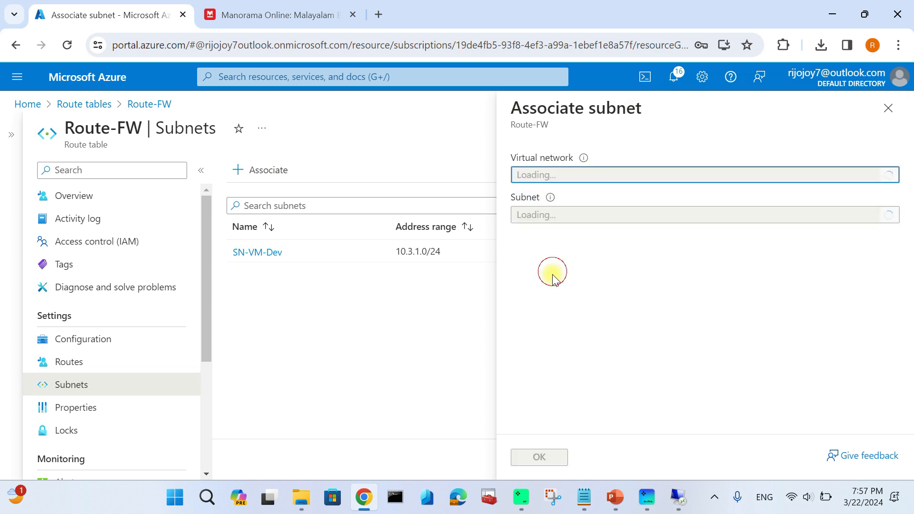
left_click(576, 215)
left_click(540, 288)
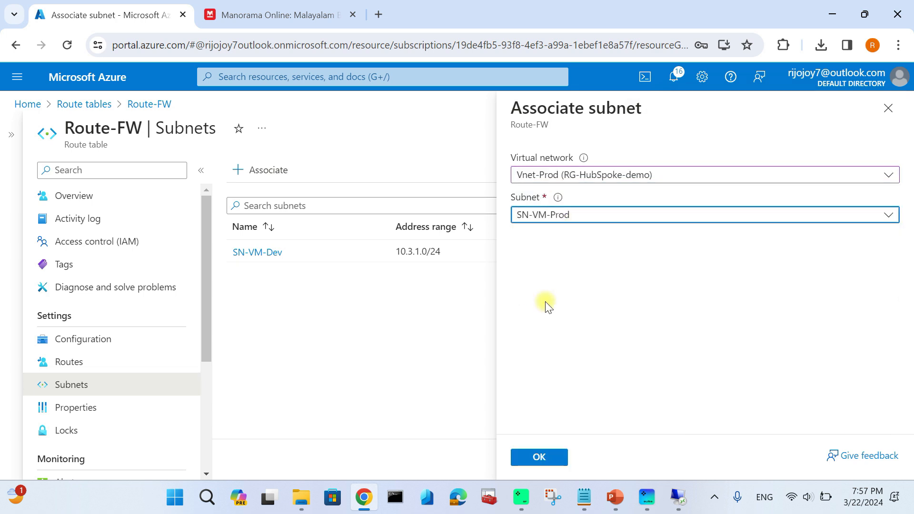
left_click(521, 460)
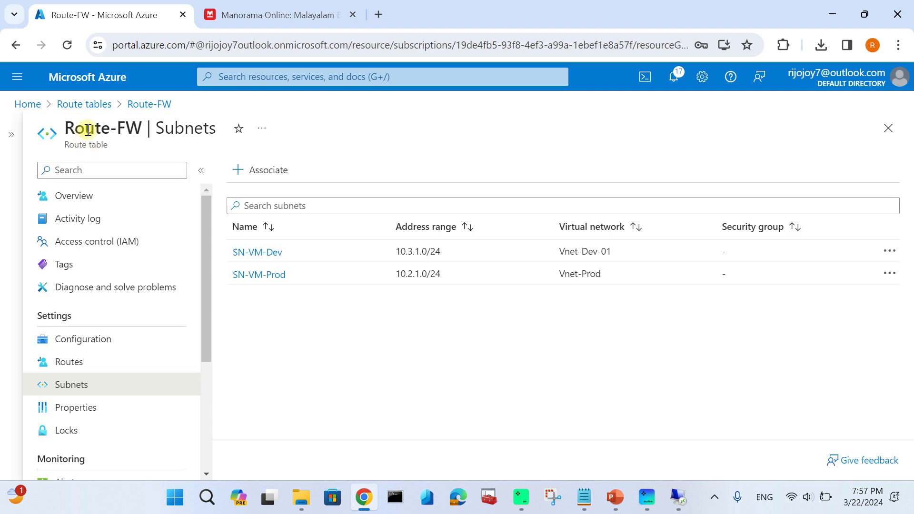
Step: Examine Route-FW's effective routes for the SN-VM-Dev subnet and for the SN-VM-Prod subnet
scroll(78, 388, "down", 3)
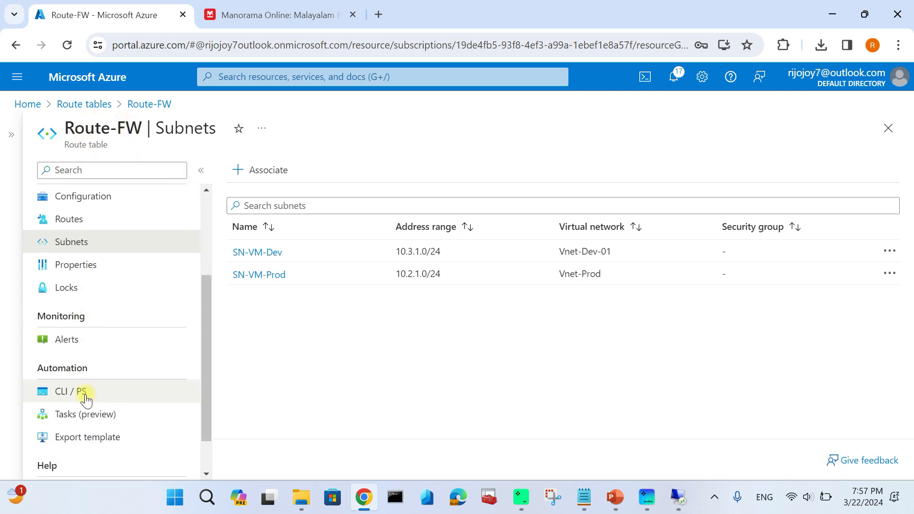
scroll(83, 414, "down", 1)
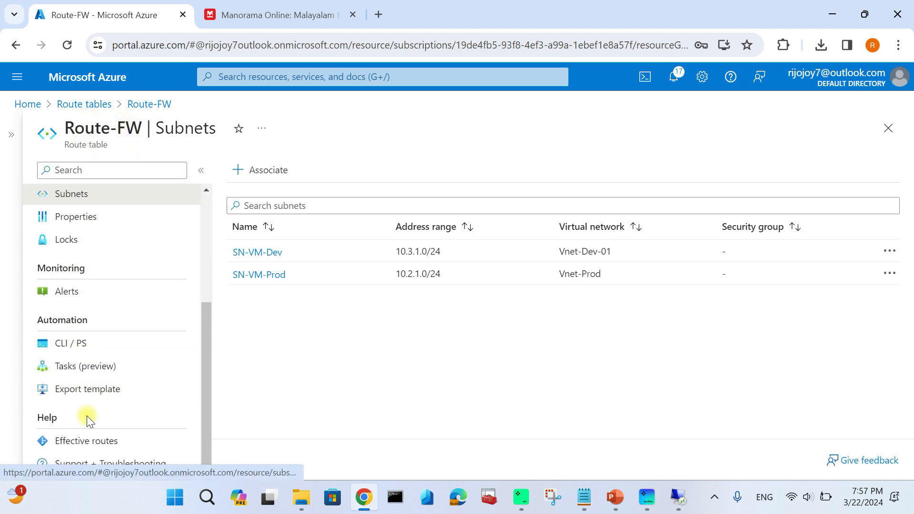
left_click(86, 442)
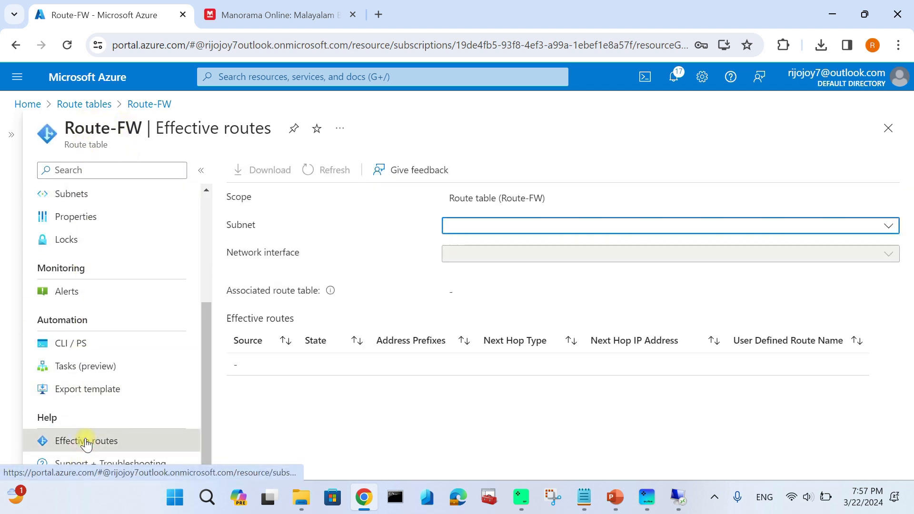
left_click(849, 226)
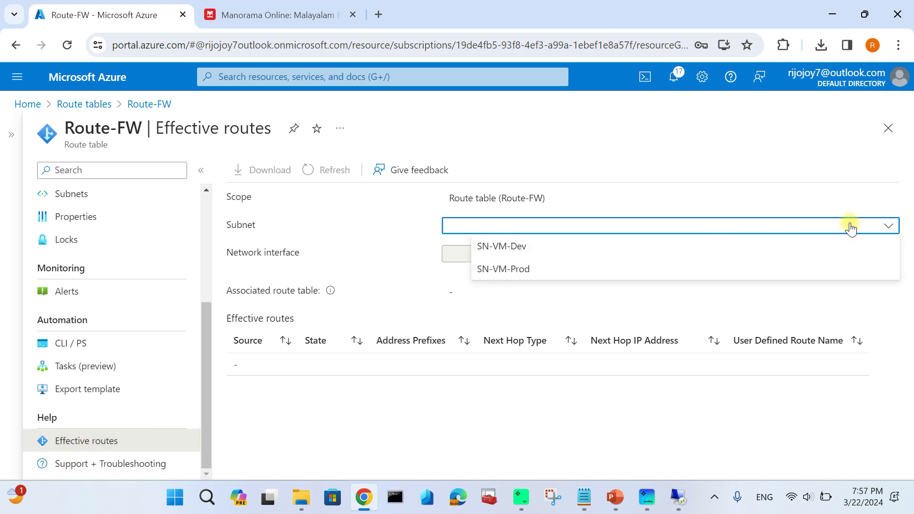
left_click(510, 249)
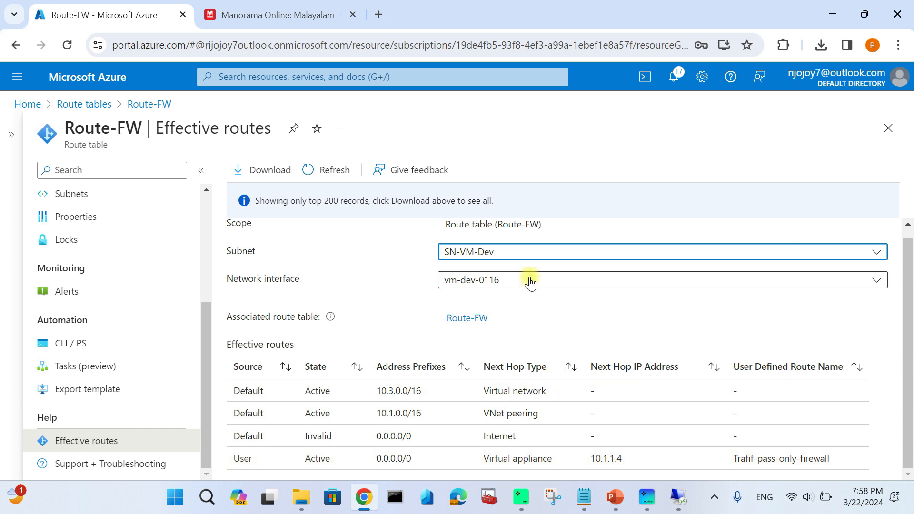
left_click(519, 250)
left_click(509, 296)
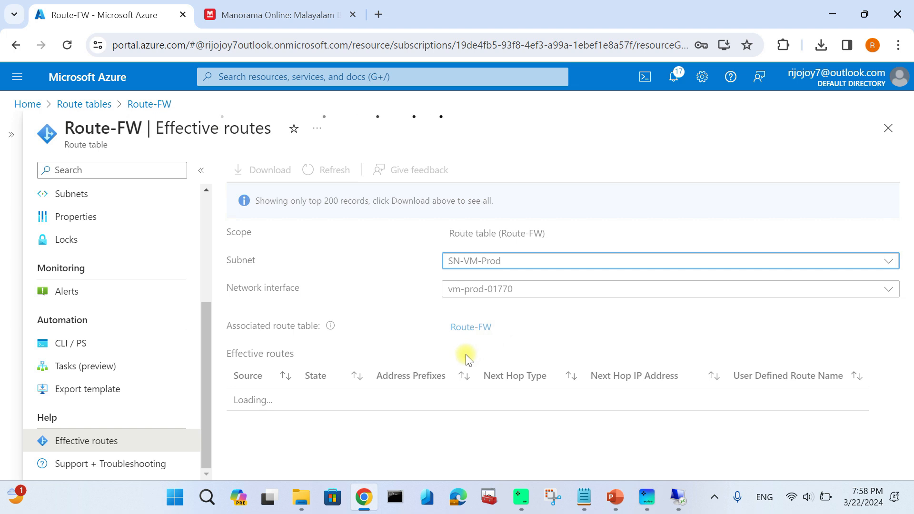
scroll(468, 361, "down", 2)
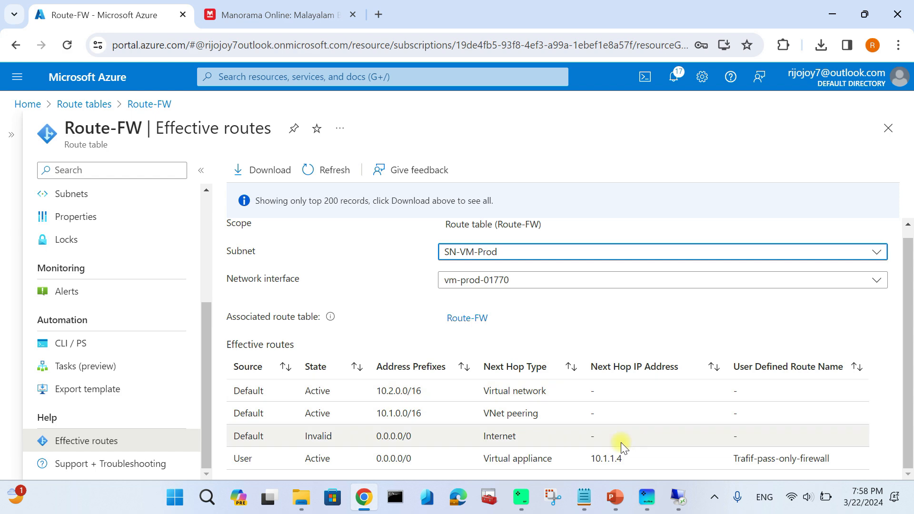
Step: Check the remote desktop sessions of VM-Dev-01 and VM-Prod-01 and close both
mouse_move(678, 505)
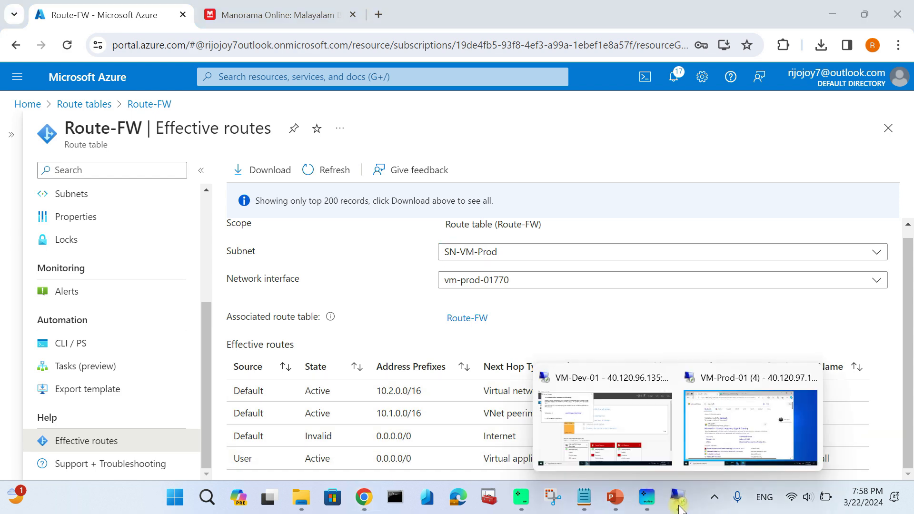
left_click(635, 428)
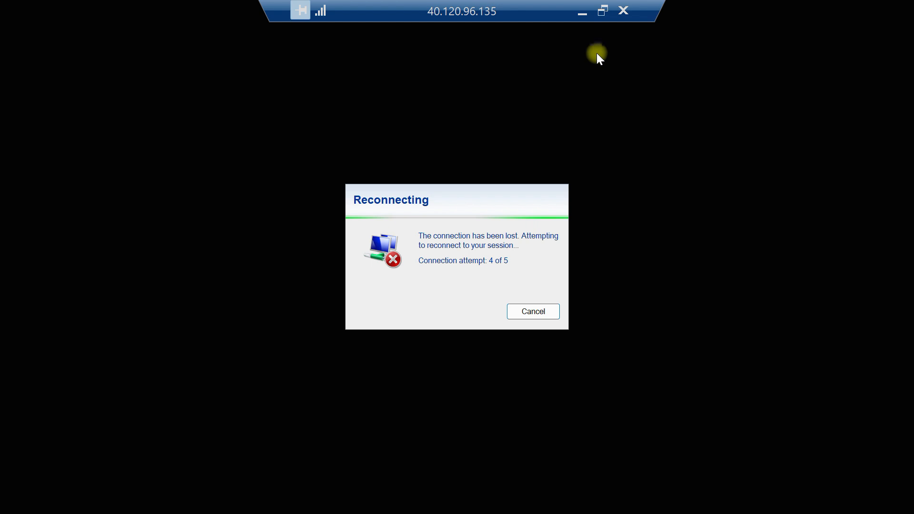
left_click(627, 8)
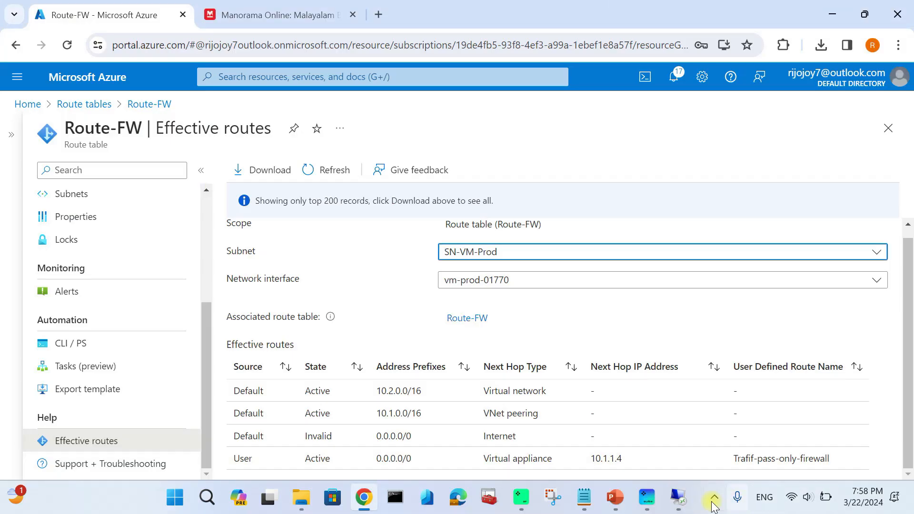
left_click(686, 499)
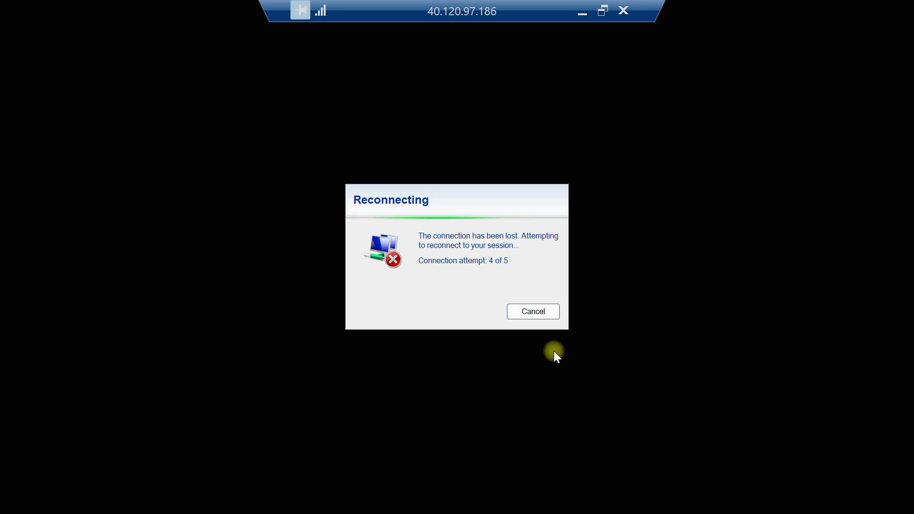
left_click(628, 10)
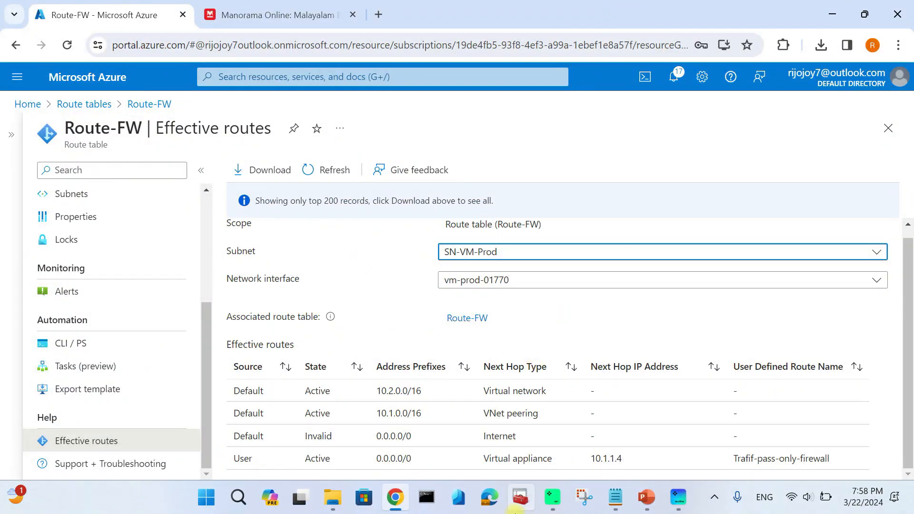
Step: Open the DNAT rules of FW-policy-01 from the FW-demo firewall and collapse the policy's side navigation
left_click(102, 76)
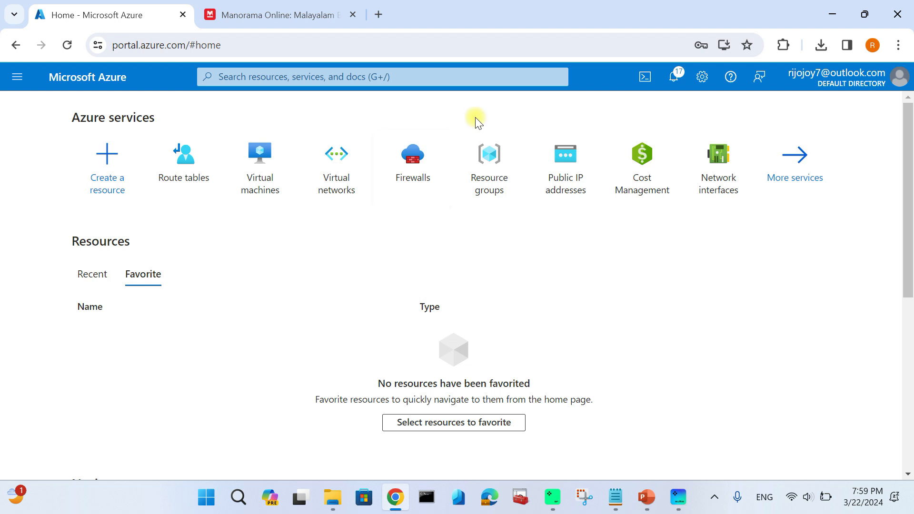
left_click(423, 154)
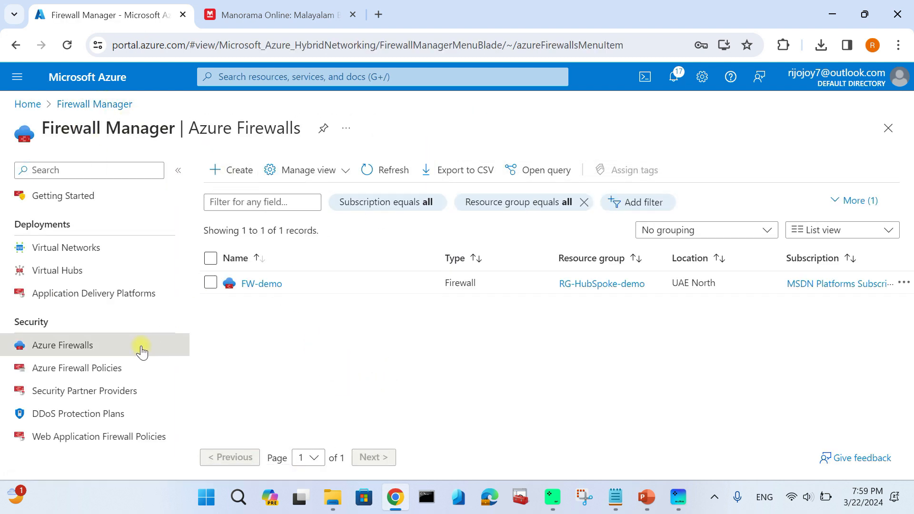
left_click(266, 290)
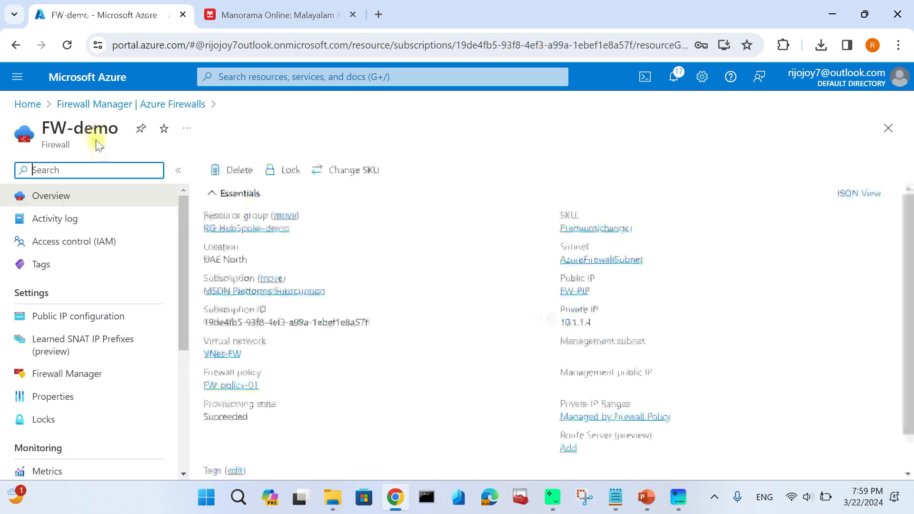
scroll(223, 362, "down", 2)
scroll(78, 387, "down", 2)
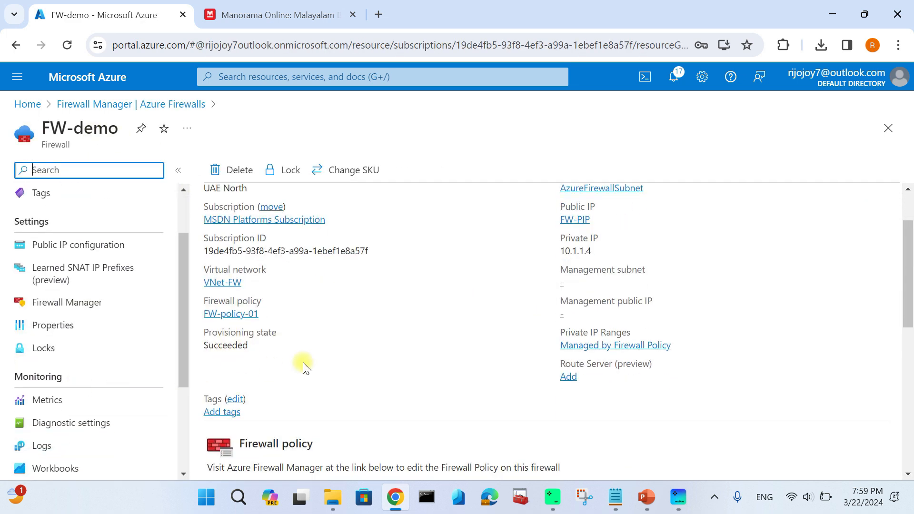
scroll(302, 363, "down", 2)
left_click(209, 243)
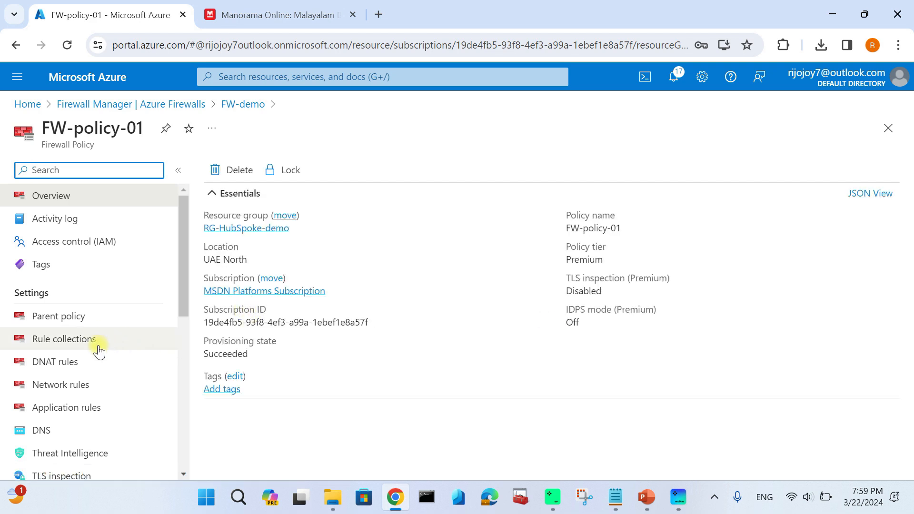
left_click(67, 369)
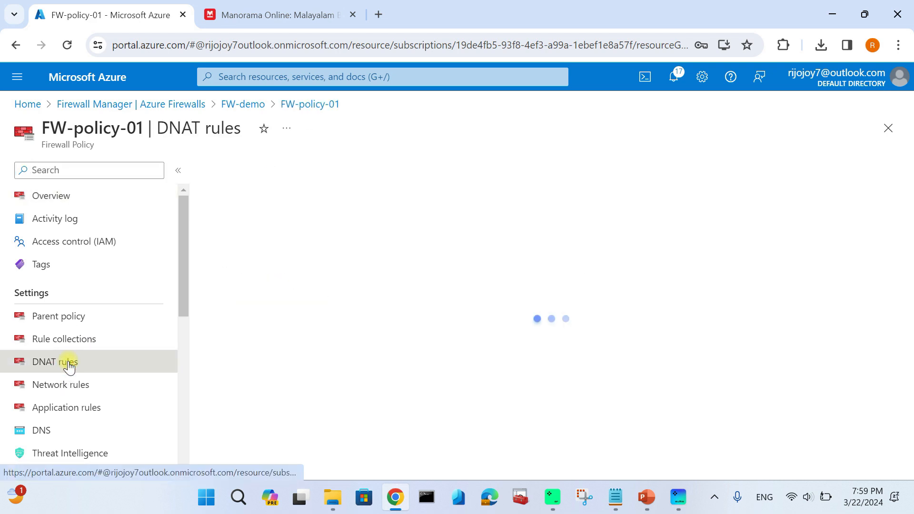
left_click(177, 170)
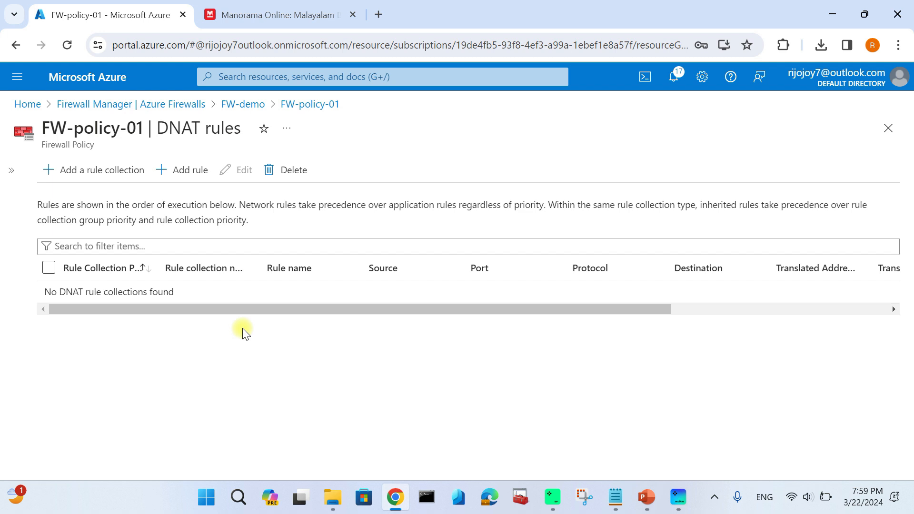
Step: Start a DNAT rule collection named Alllow-RDP-Dev with priority 100 in FW-policy-01
left_click(106, 174)
left_click(255, 153)
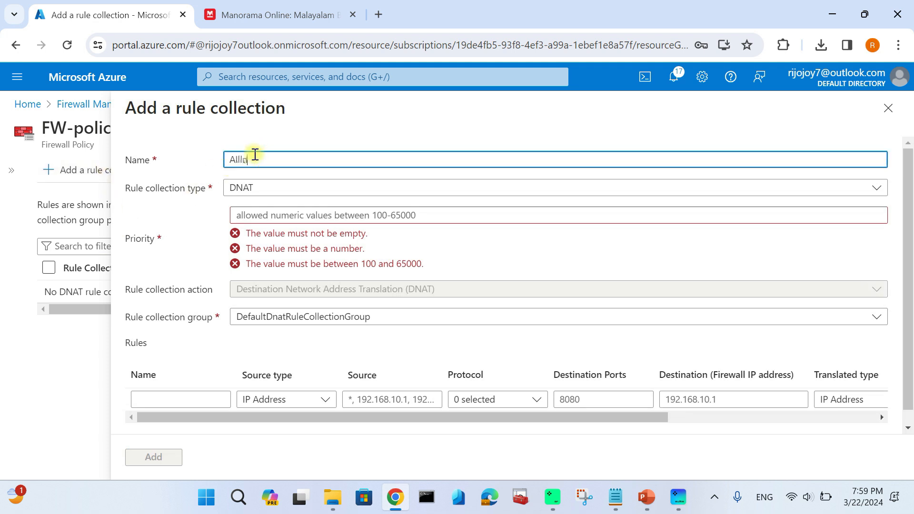
type("Alllow-RDP-Dev")
left_click(264, 215)
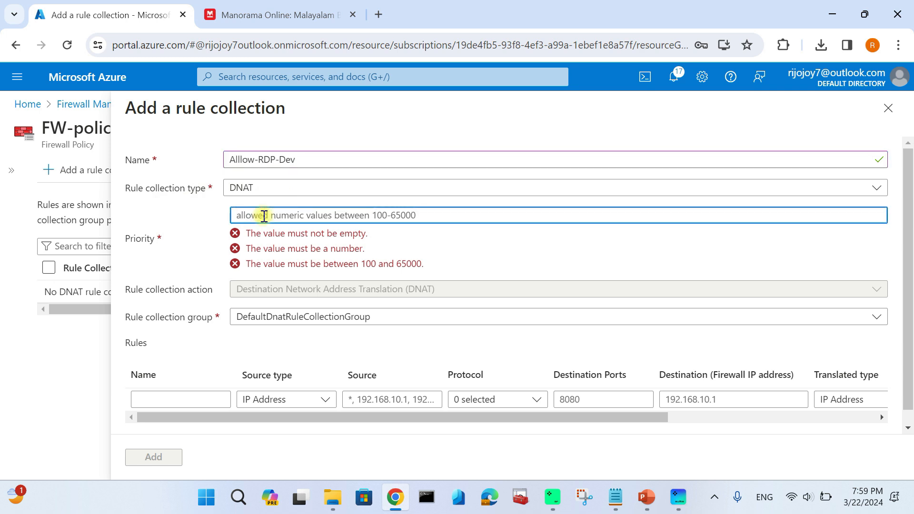
type("100")
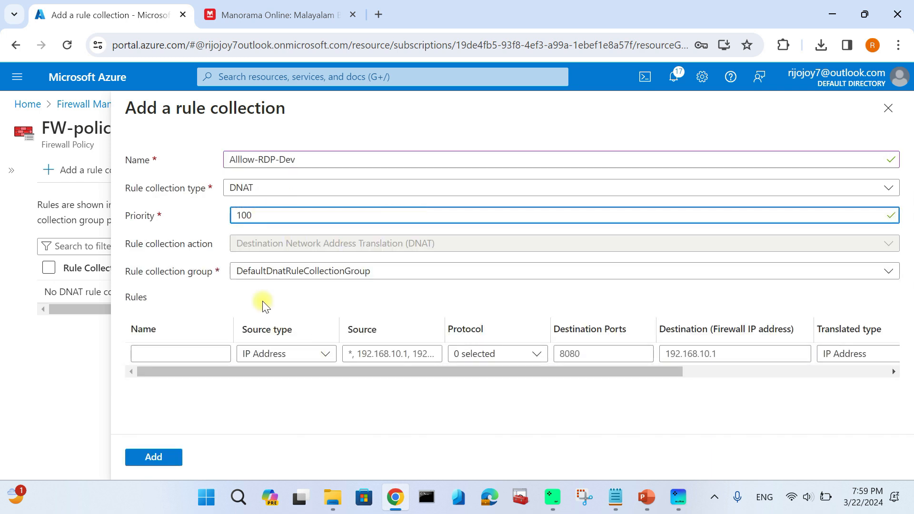
Step: Define a rule named allow-rdp-dev in the collection with IP Address source type, source * and destination port 3389
left_click(210, 353)
type("allow-rdp-dev")
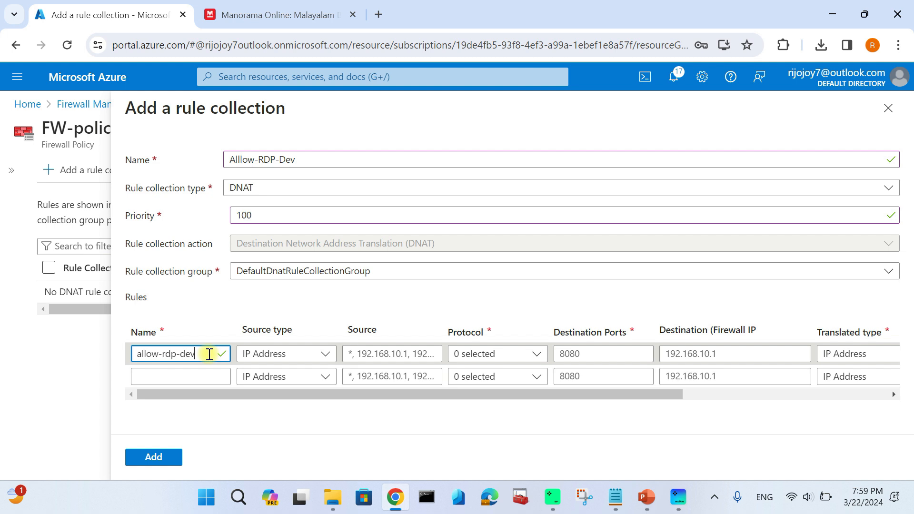
left_click(272, 353)
left_click(276, 360)
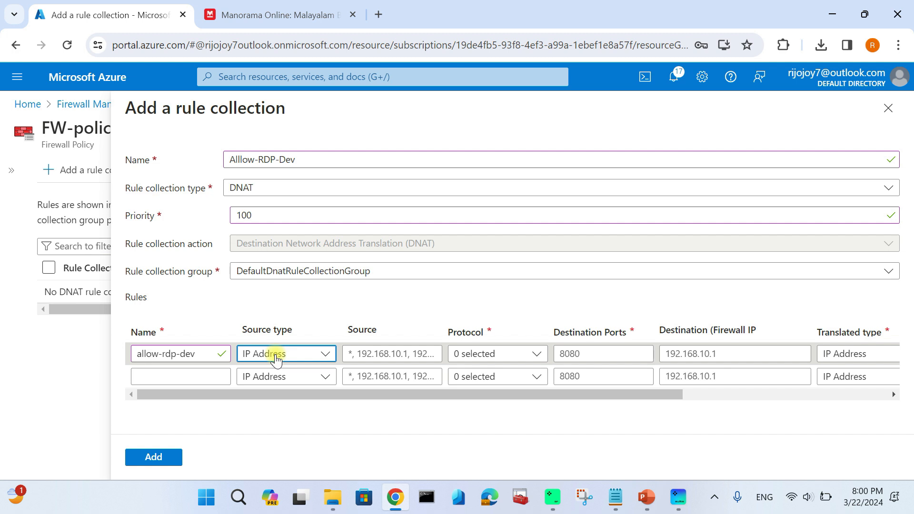
left_click(399, 353)
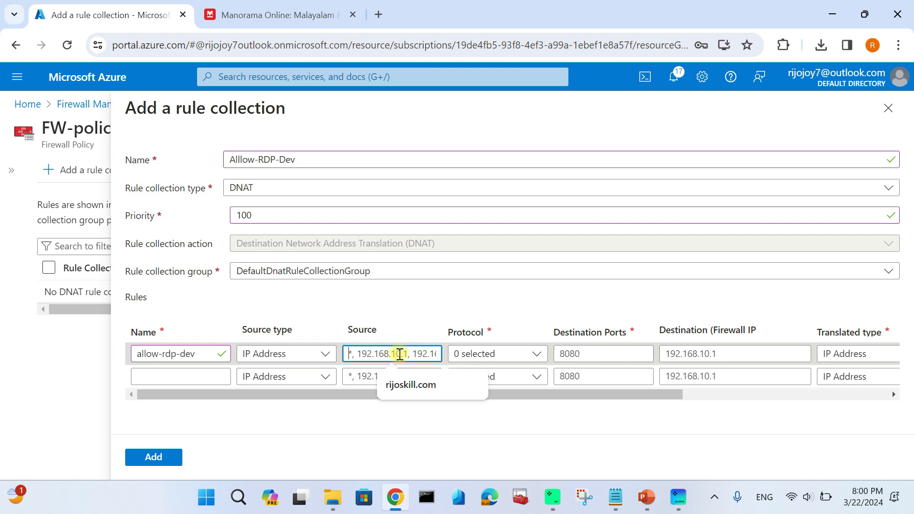
key("ctrl+a")
key("BackSpace")
type("*")
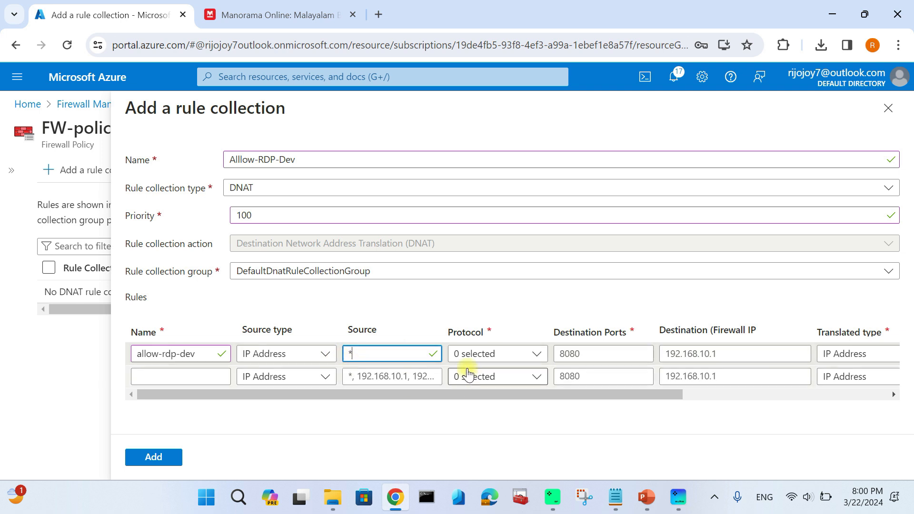
left_click(573, 352)
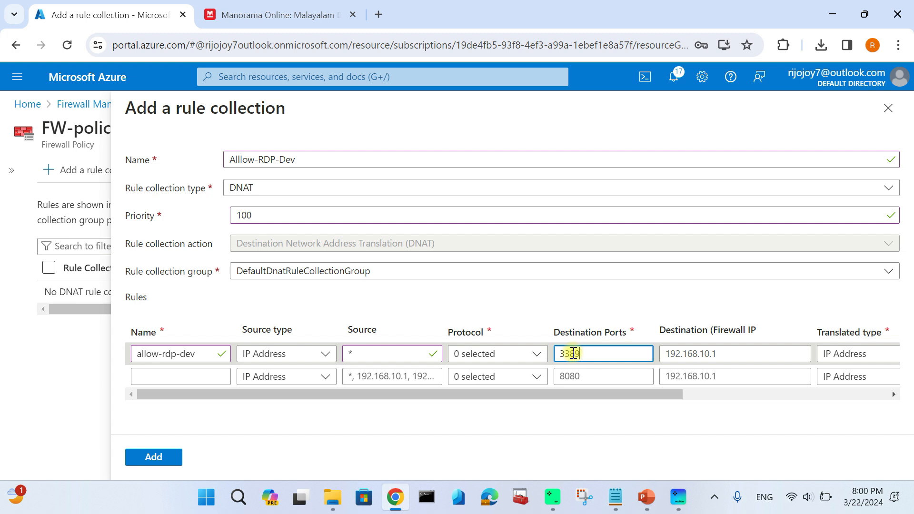
scroll(623, 386, "right", 3)
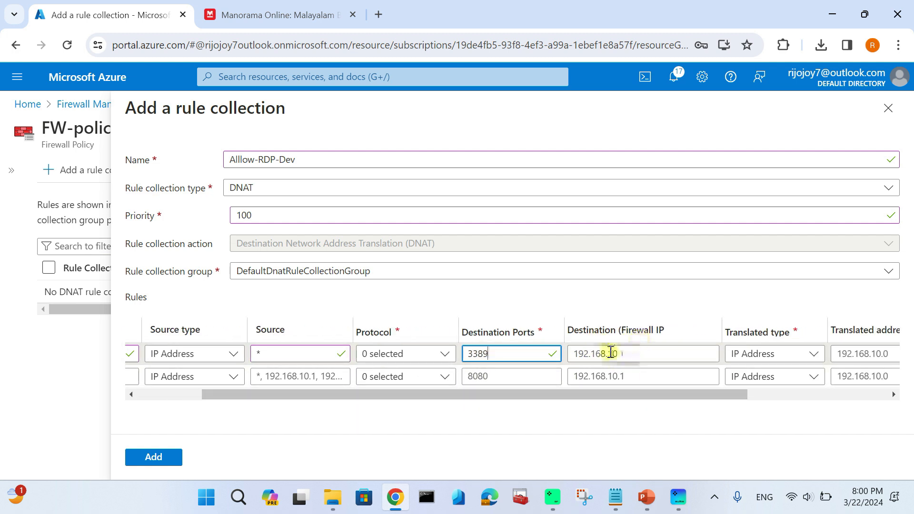
Step: Open the portal home in a separate browser tab and copy FW-demo's public IP address from its public IP configuration
left_click(601, 353)
left_click_drag(627, 395, 520, 406)
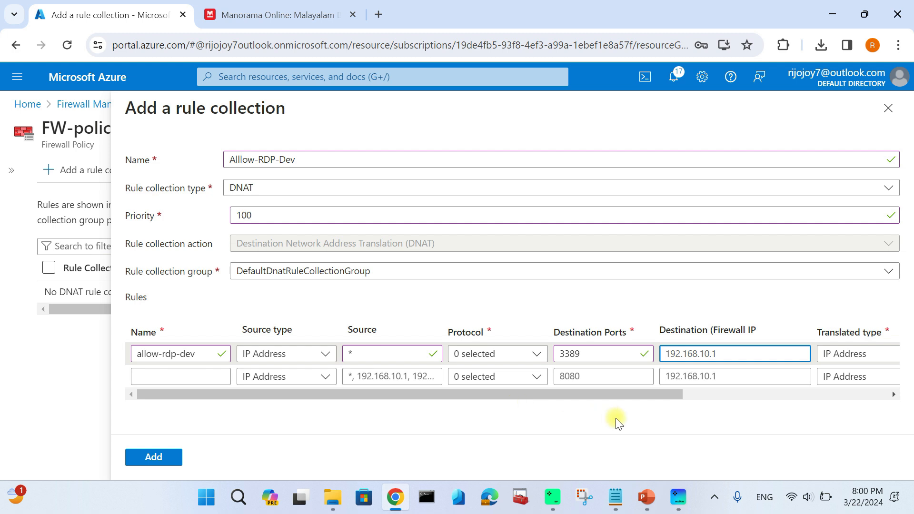
left_click_drag(638, 394, 666, 359)
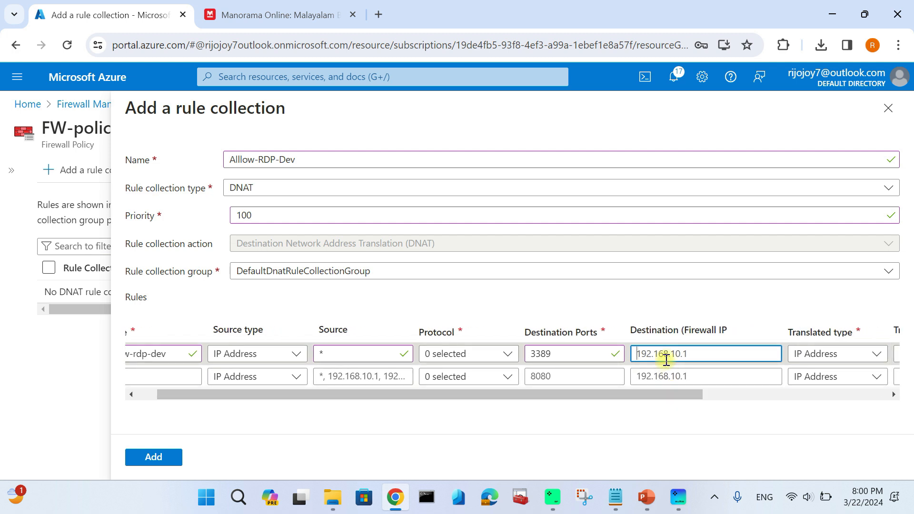
right_click(117, 78)
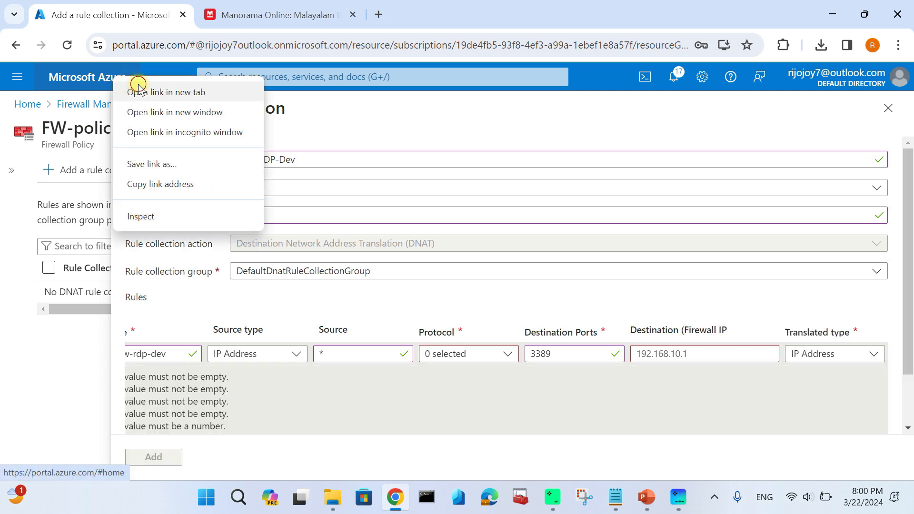
left_click(138, 87)
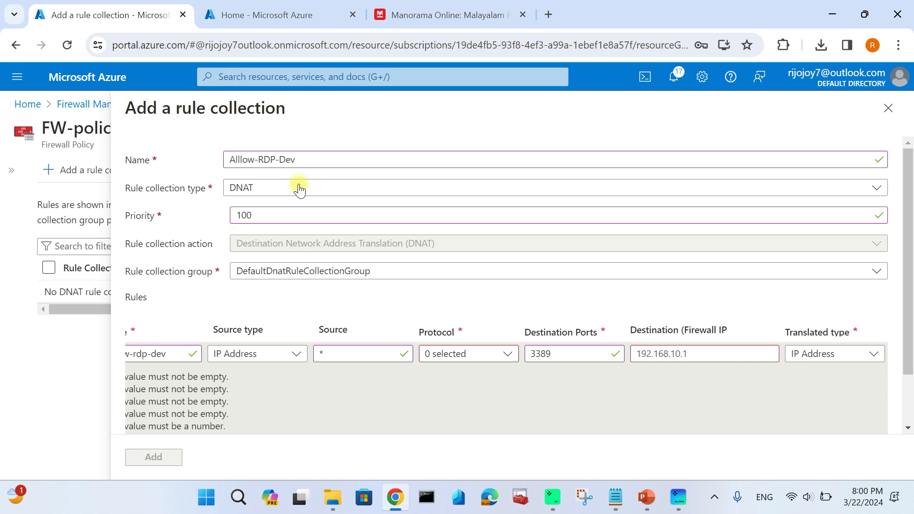
left_click(296, 18)
left_click(168, 151)
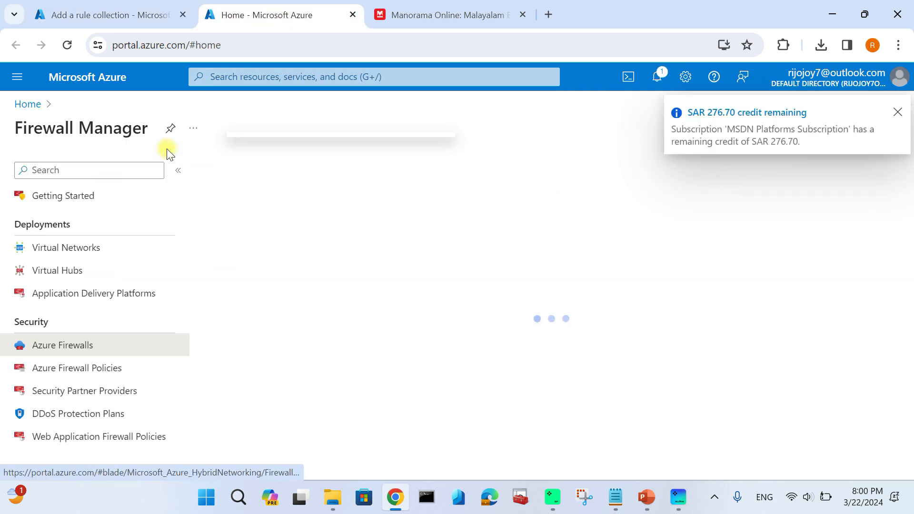
left_click(897, 112)
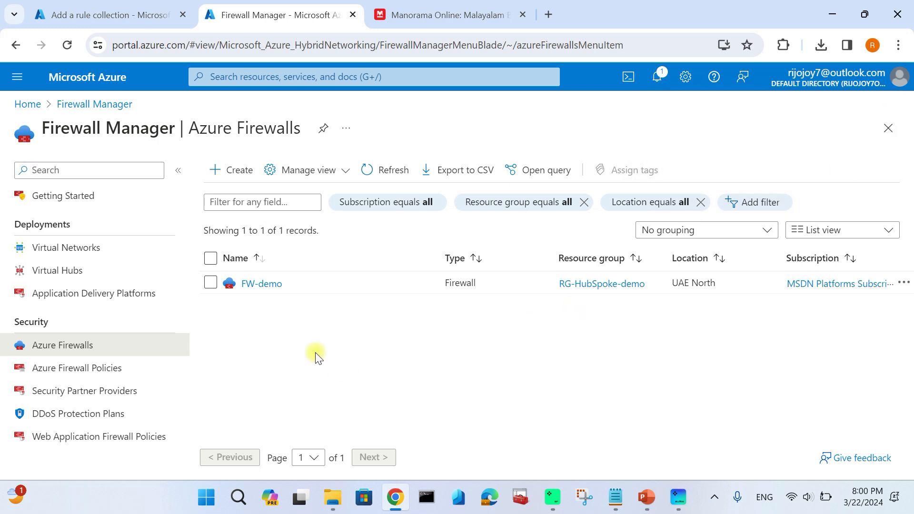
left_click(262, 284)
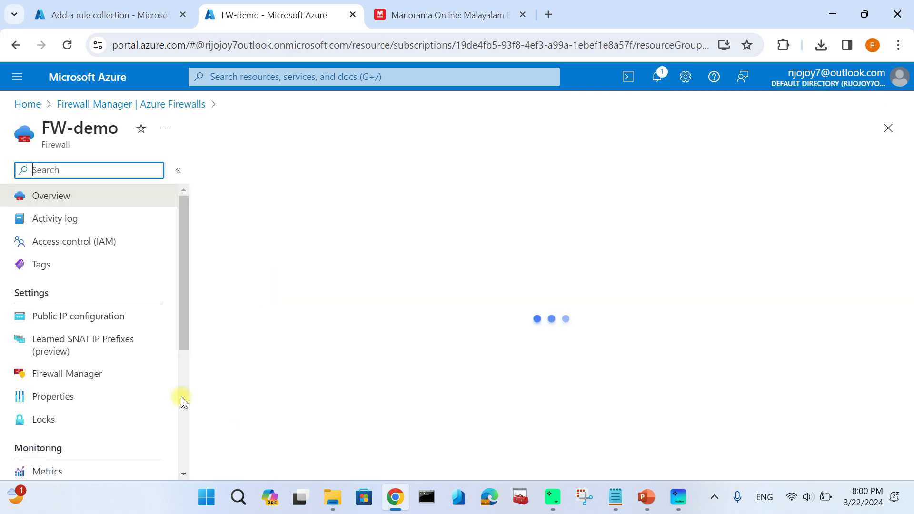
left_click(72, 317)
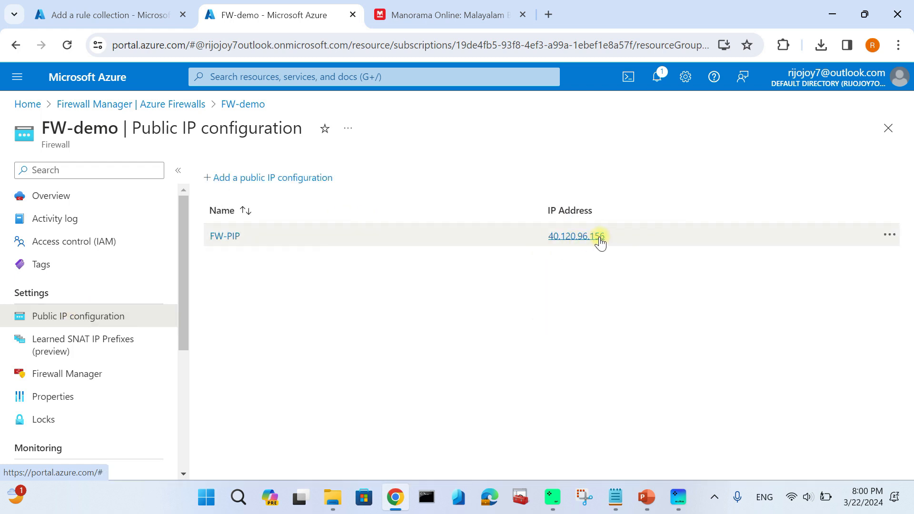
left_click_drag(609, 235, 549, 238)
key("ctrl+c")
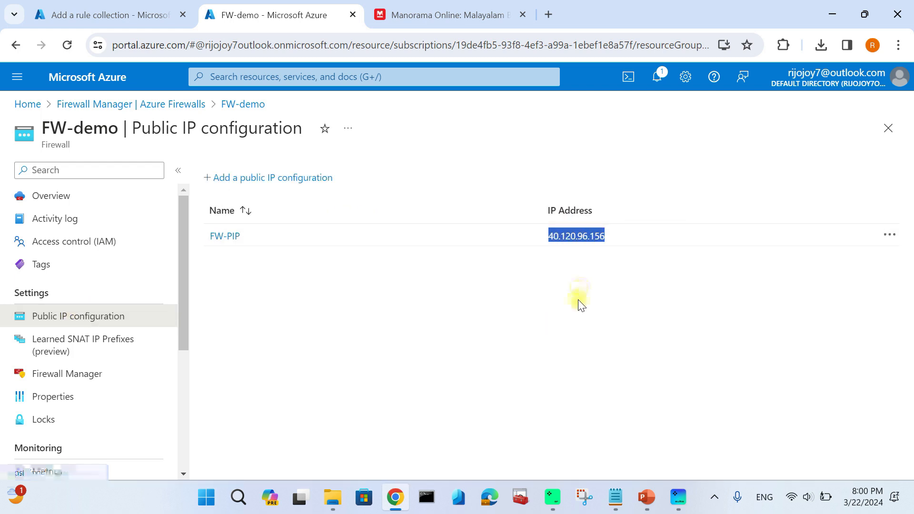
Step: Set the allow-rdp-dev rule's destination firewall IP address to 40.120.96.156
left_click(189, 15)
left_click(663, 355)
key("ctrl+v")
left_click(636, 356)
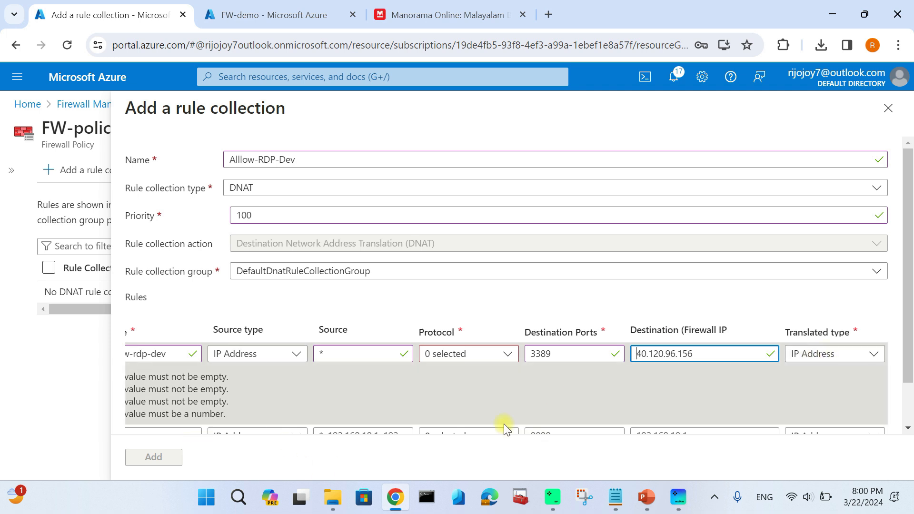
Step: Set the allow-rdp-dev rule's translation to type IP Address, address 10.2.1.4 and port 3389
scroll(654, 395, "down", 1)
left_click_drag(655, 403, 843, 403)
left_click(573, 314)
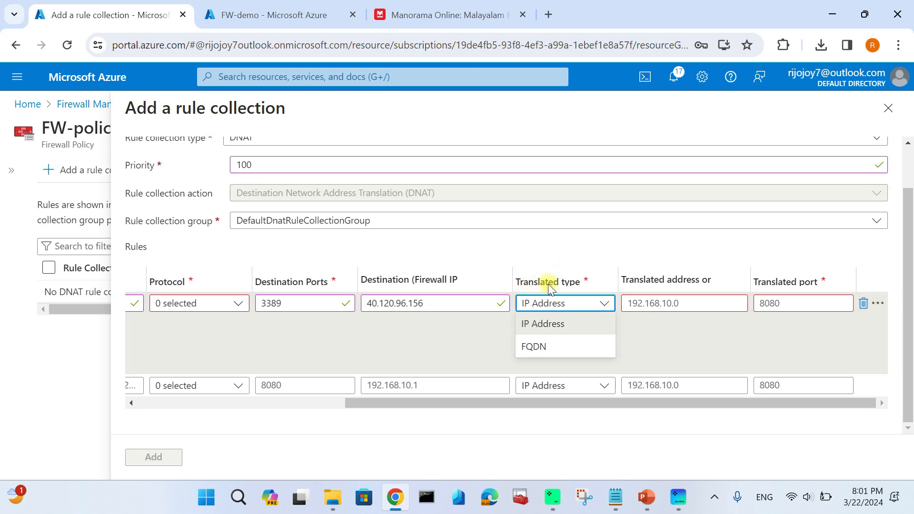
left_click(546, 324)
left_click(662, 304)
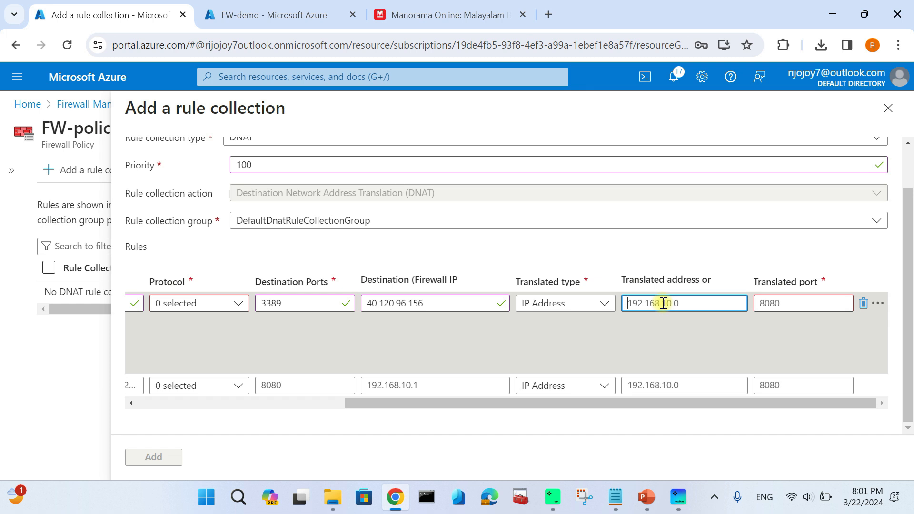
type("10.2.1.4")
scroll(667, 305, "up", 1)
left_click(771, 315)
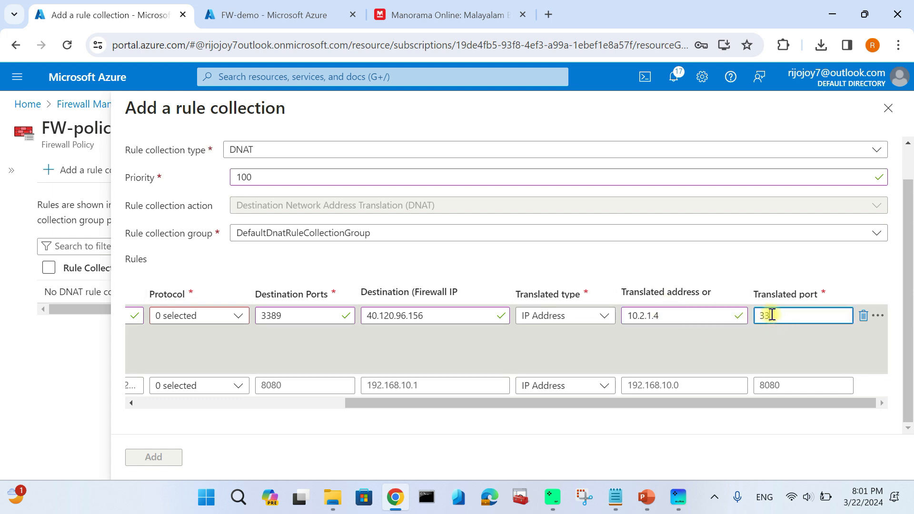
scroll(771, 318, "up", 1)
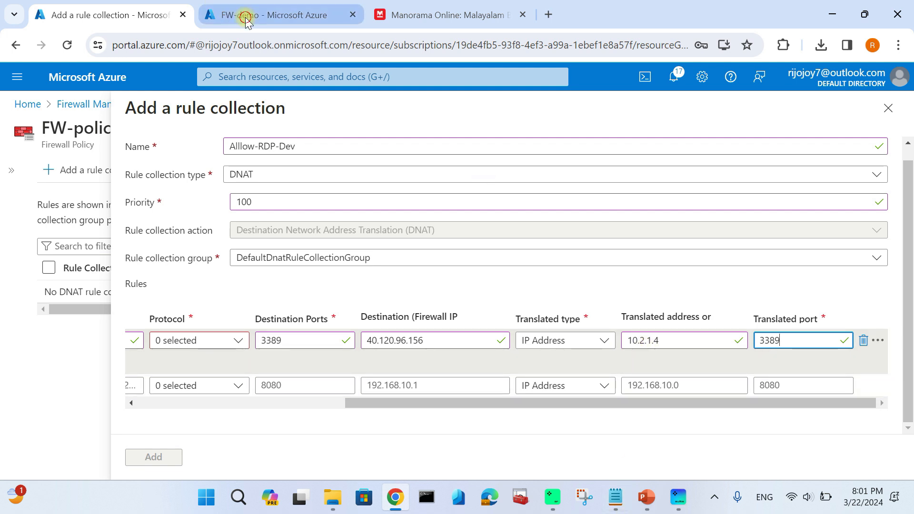
Step: Look up the private IP address of VM-Dev-01 in the virtual machine's overview properties
left_click(231, 15)
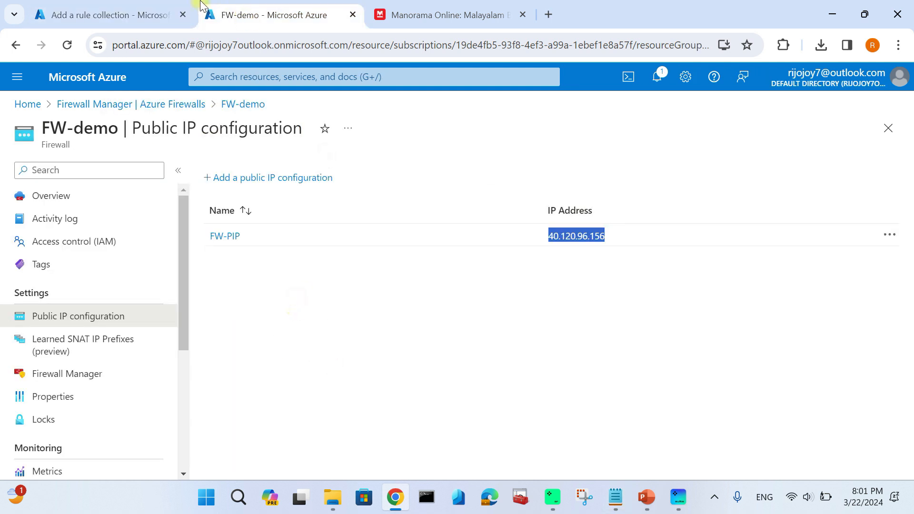
left_click(151, 13)
left_click_drag(456, 400, 229, 370)
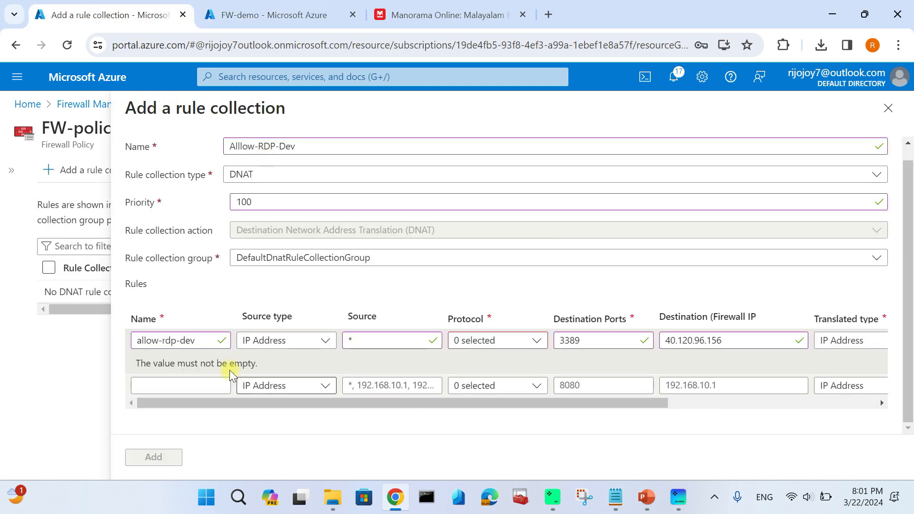
left_click_drag(448, 408, 763, 403)
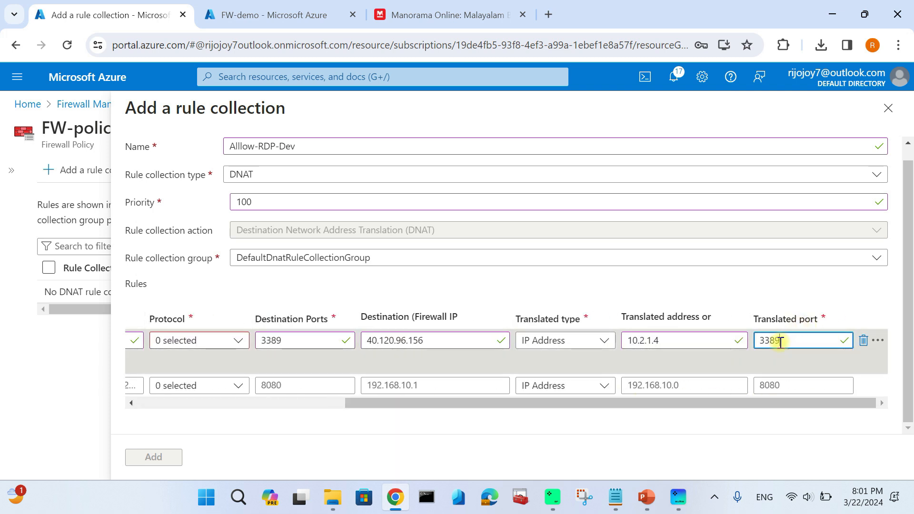
left_click(281, 15)
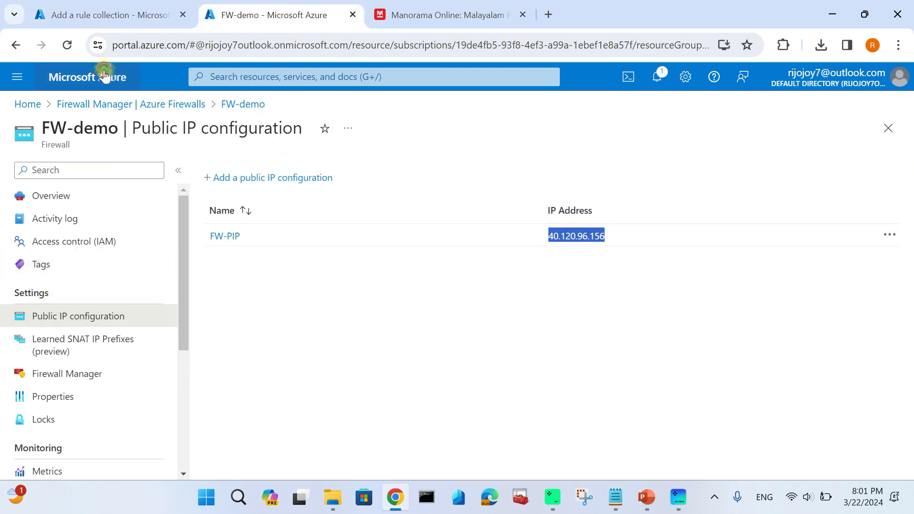
left_click(106, 75)
left_click(337, 151)
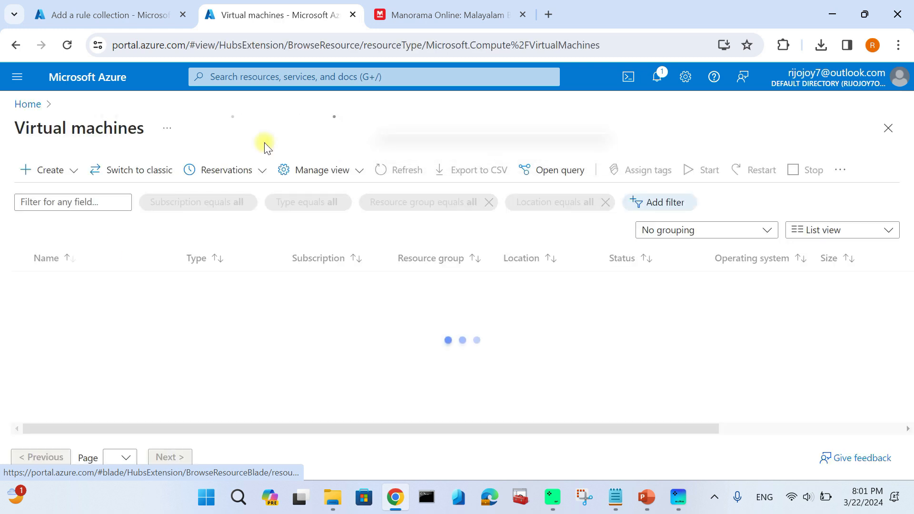
left_click(81, 284)
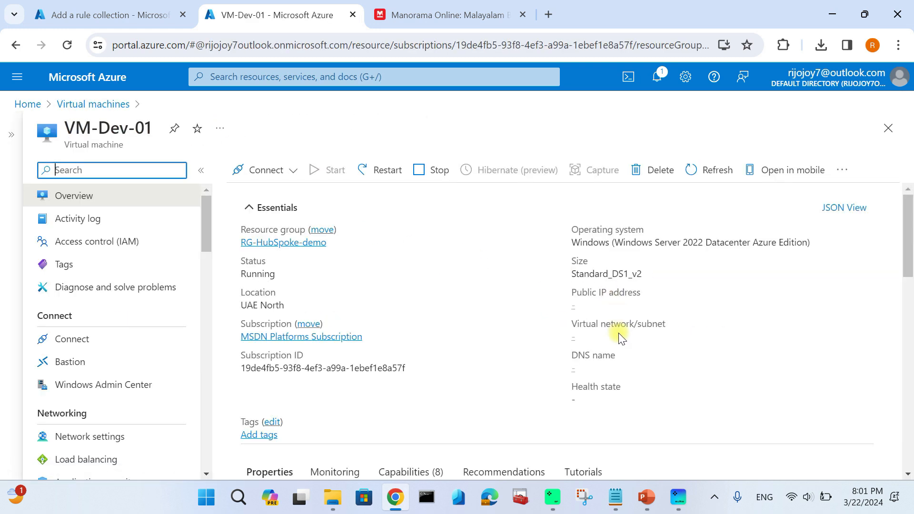
scroll(611, 378, "down", 6)
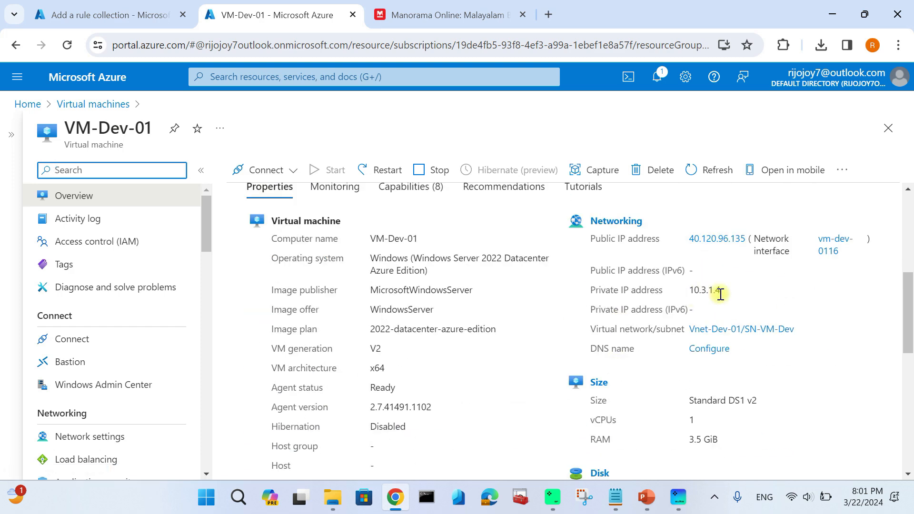
scroll(724, 300, "up", 6)
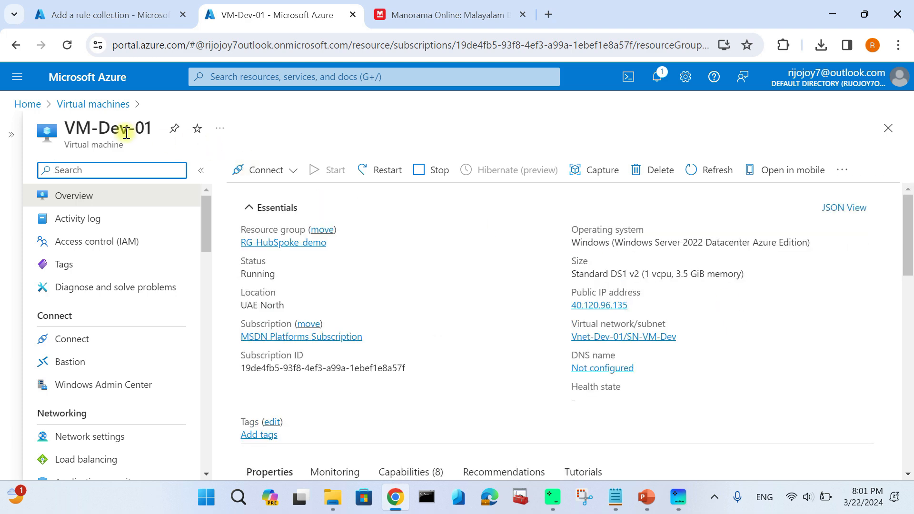
scroll(480, 281, "down", 6)
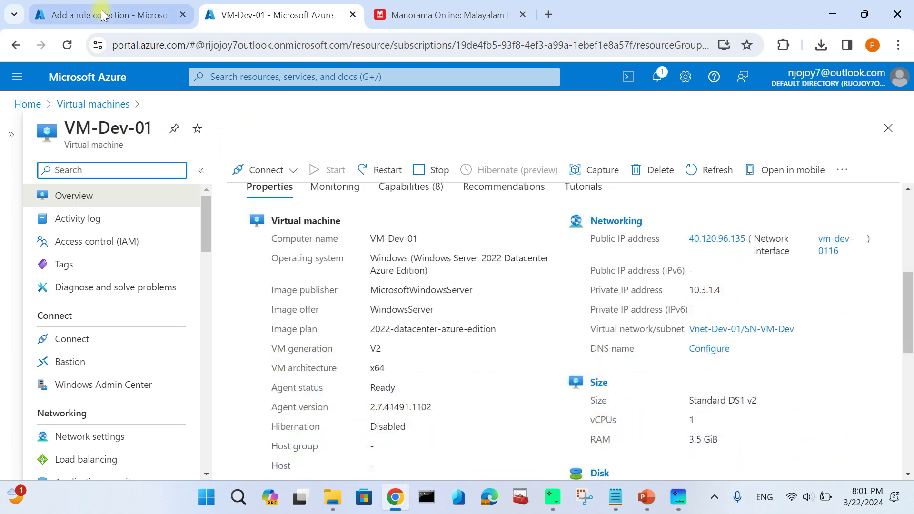
Step: Change the allow-rdp-dev rule's translated address to 10.3.1.4 and compare it with VM-Dev-01's private IP address
left_click(129, 15)
left_click(644, 340)
type("3.1.4")
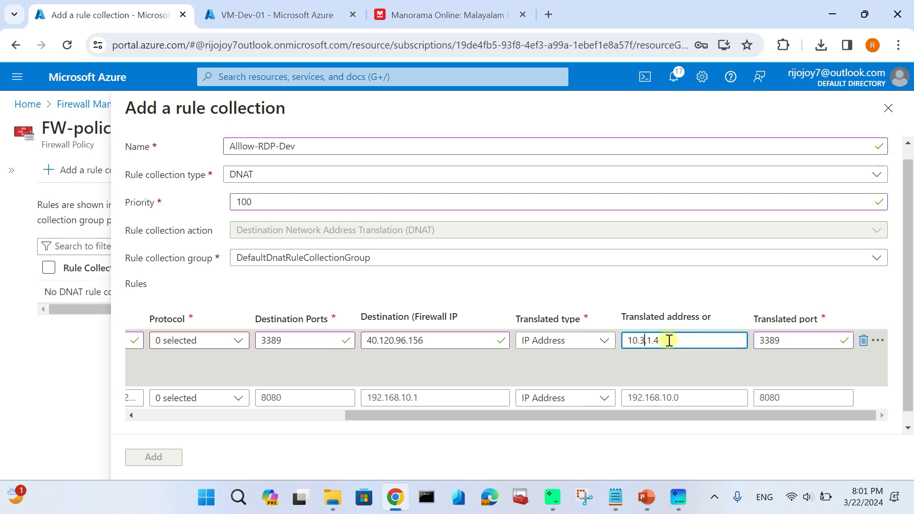
left_click(269, 11)
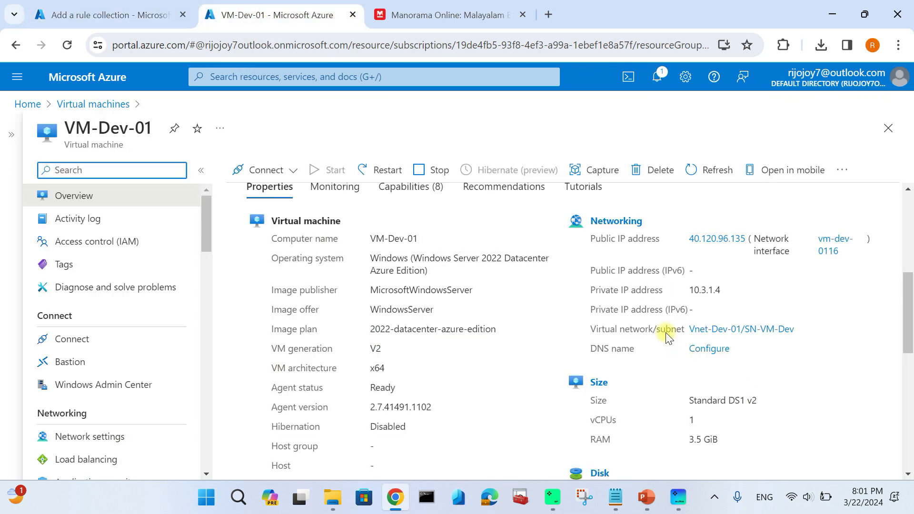
left_click(109, 21)
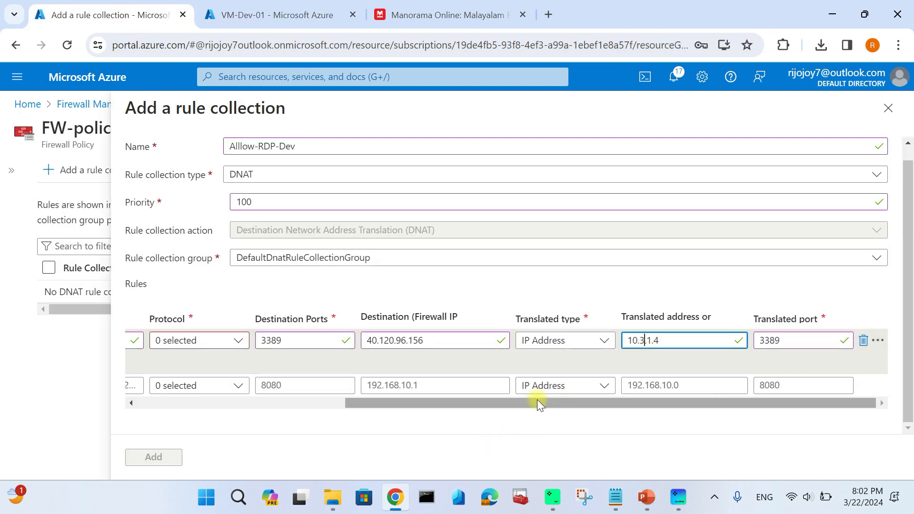
Step: Review the allow-rdp-dev rule's fields, set its protocol to TCP and add the DNAT rule collection
left_click_drag(543, 404, 598, 410)
left_click(681, 341)
left_click_drag(547, 402, 348, 386)
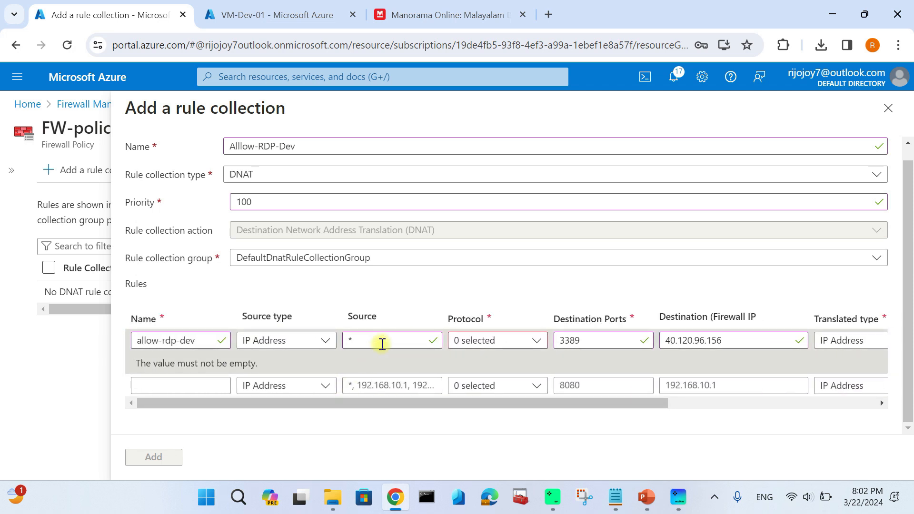
left_click(188, 347)
left_click(260, 341)
left_click(260, 358)
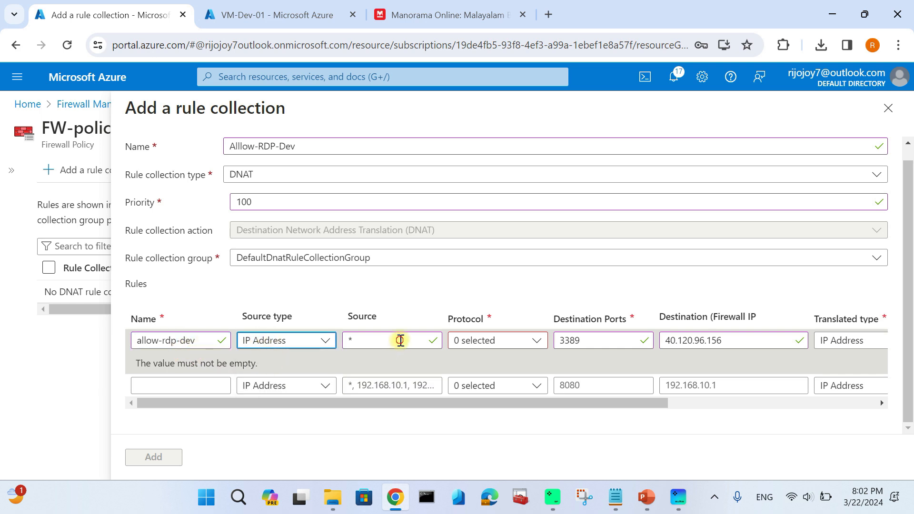
left_click(498, 342)
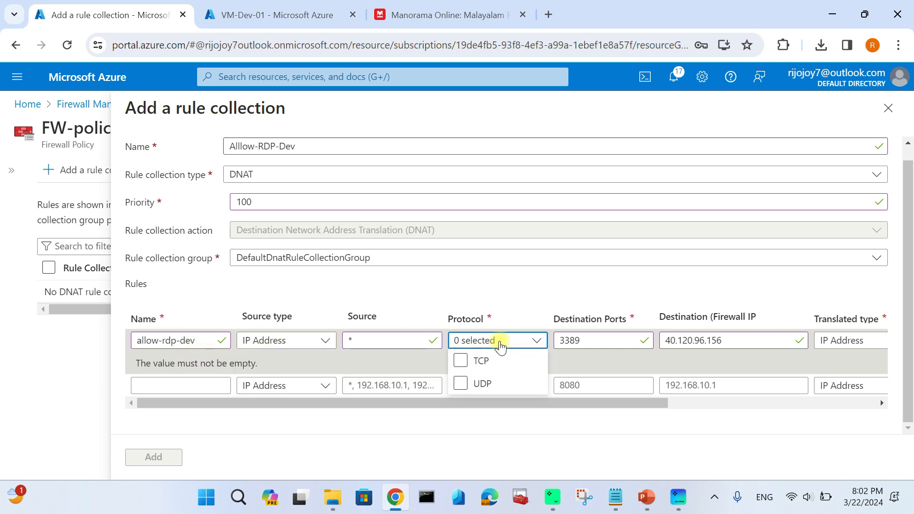
left_click(462, 361)
left_click_drag(781, 395, 476, 395)
left_click(173, 464)
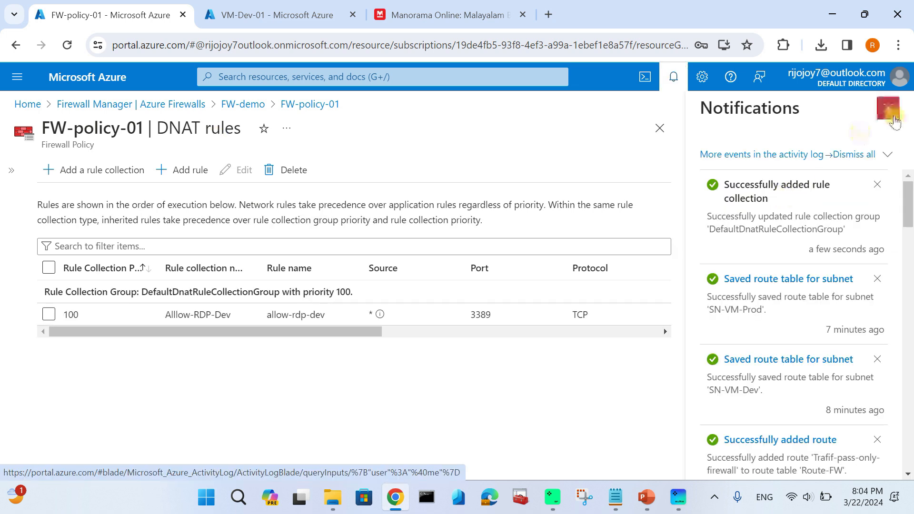
Step: Close the notifications and copy the allow-rdp-dev rule's destination IP address from the DNAT rules list
left_click(888, 105)
left_click_drag(425, 334, 351, 340)
left_click_drag(674, 314, 729, 315)
right_click(732, 314)
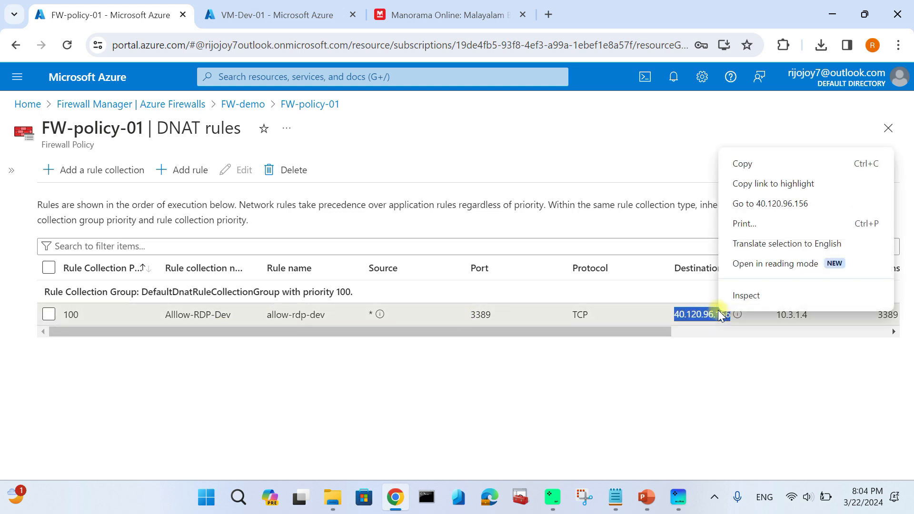
left_click(746, 170)
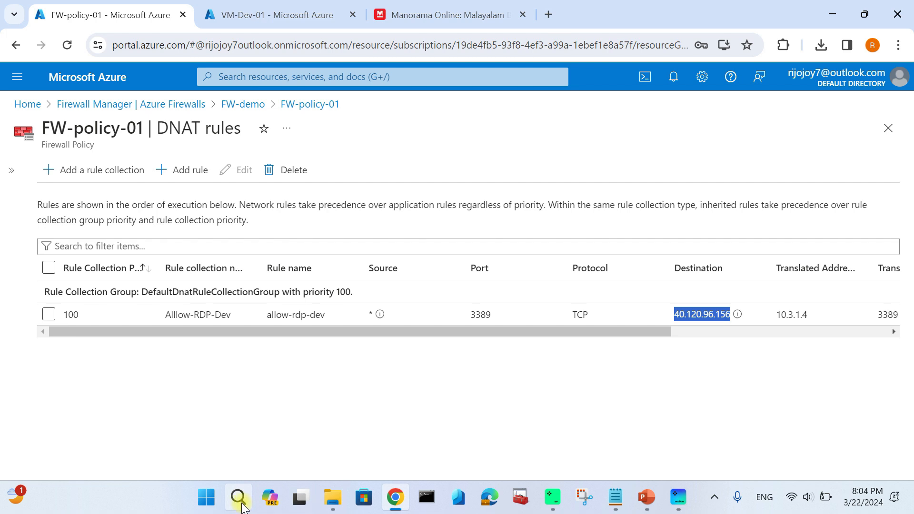
Step: Open Remote Desktop Connection from a Windows search for "remo" and set the computer to 40.120.96.156
left_click(237, 499)
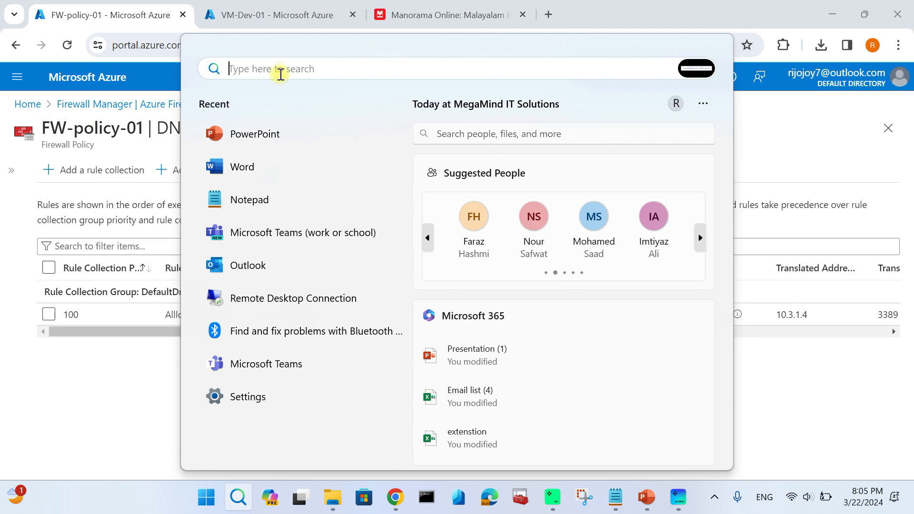
type("remo")
left_click(254, 177)
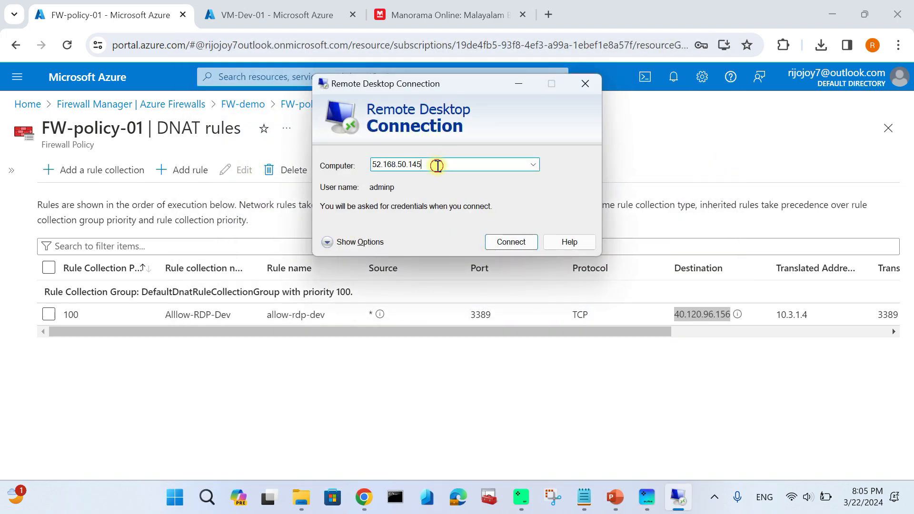
key("BackSpace")
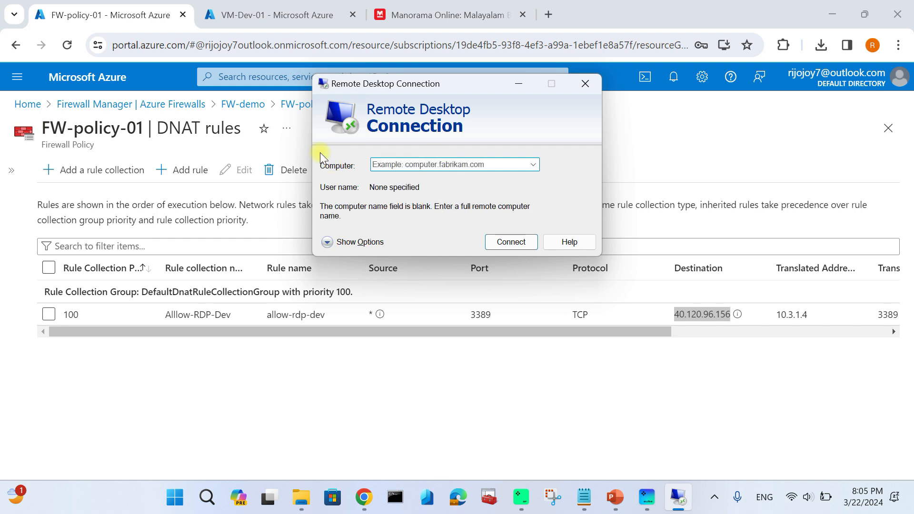
key("ctrl+v")
Step: Set the remote session's user name to adminp, enter the account password and connect to the virtual machine
left_click(373, 241)
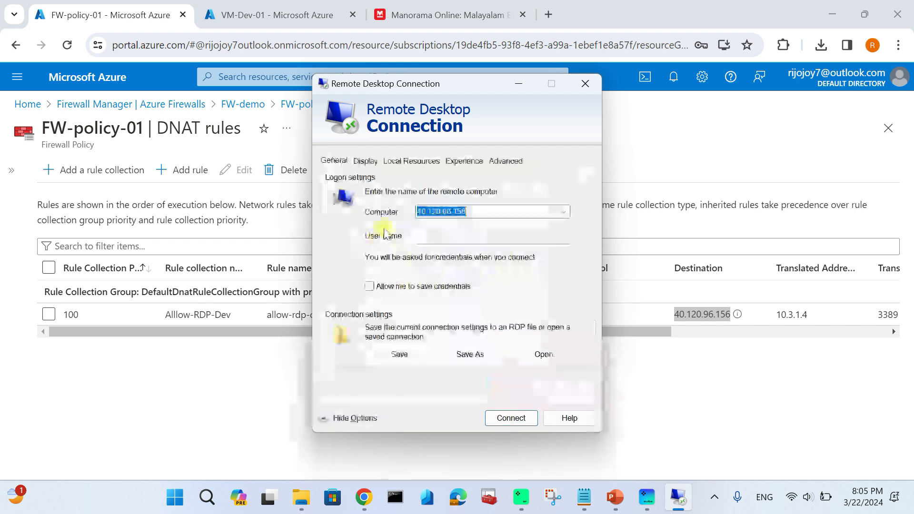
left_click(463, 238)
type("adminp")
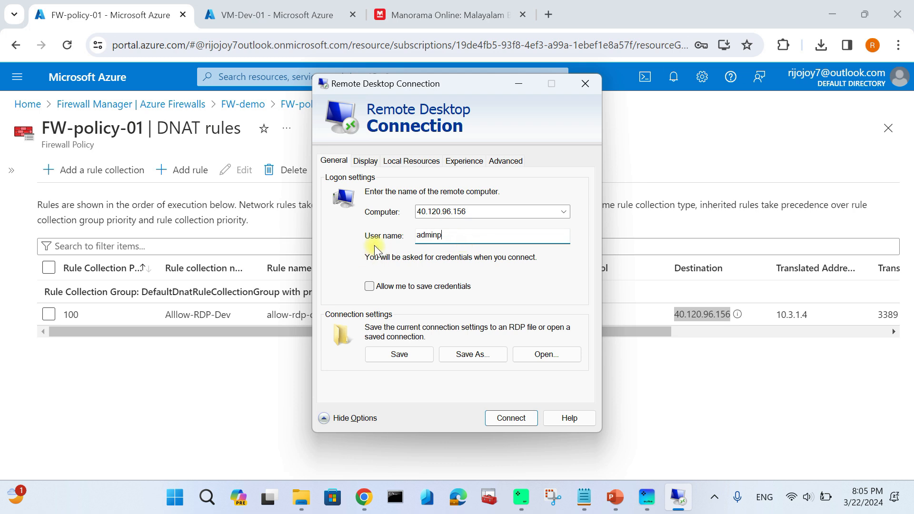
left_click(510, 418)
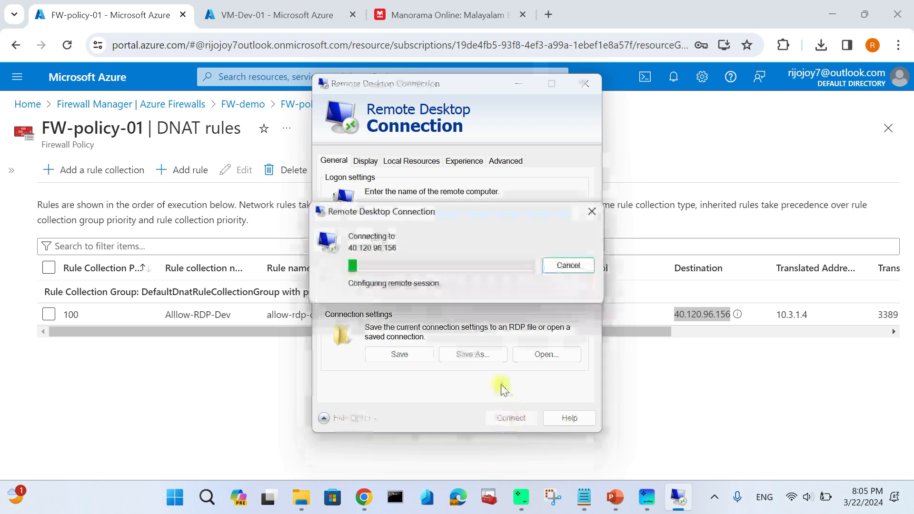
type("•")
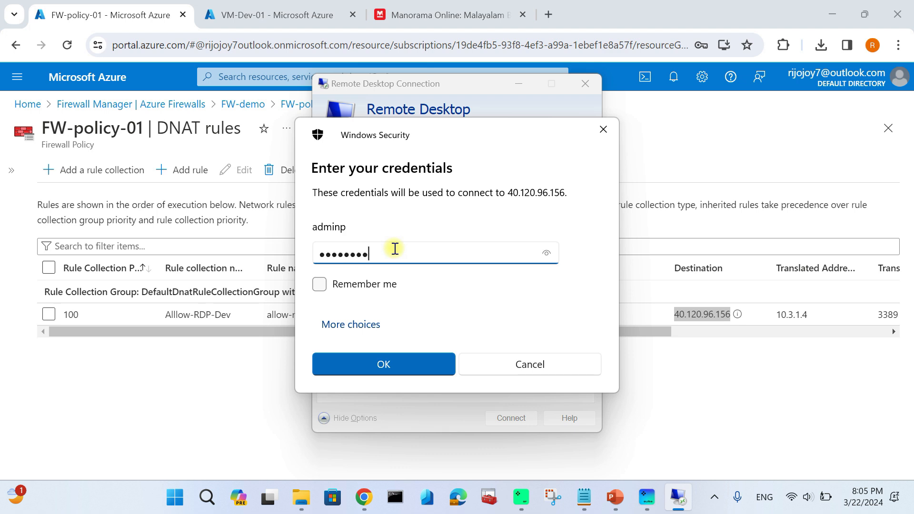
key("Return")
left_click(506, 380)
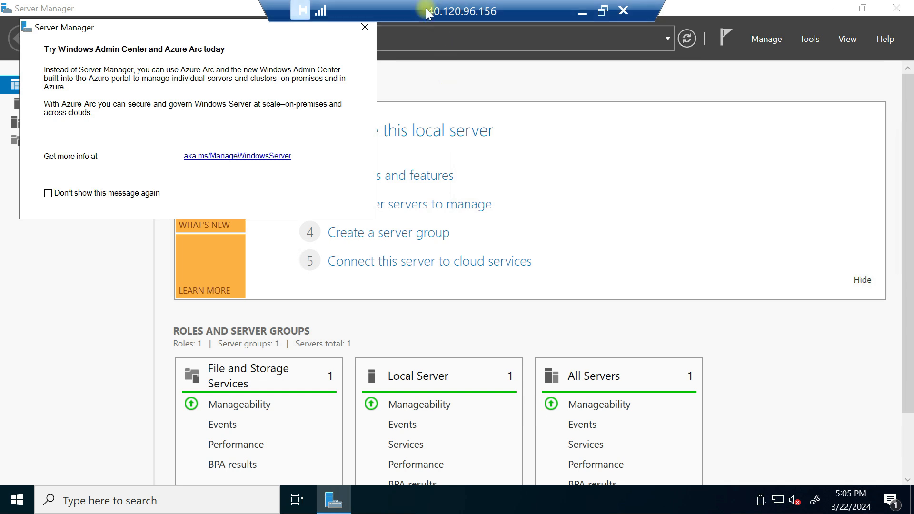
Step: Dismiss the Server Manager message, minimize Server Manager and open Microsoft Edge on the remote machine
left_click(365, 27)
left_click(827, 9)
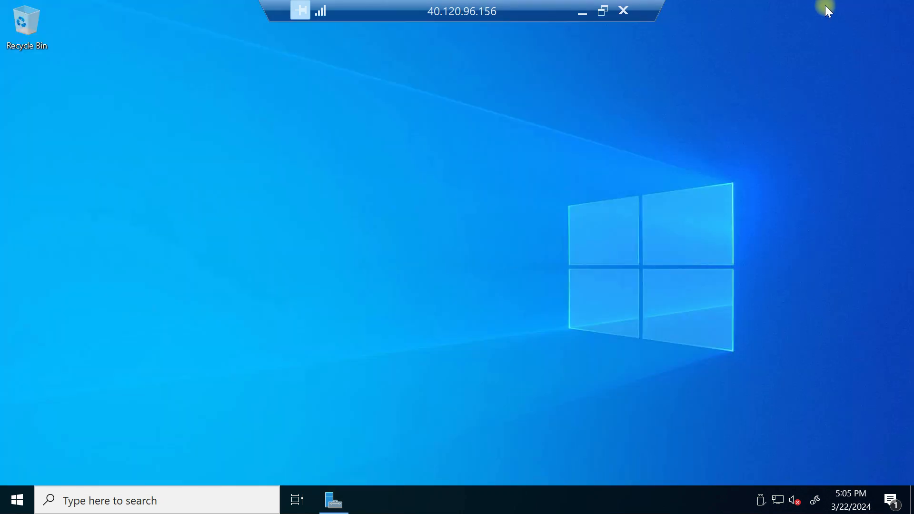
left_click(108, 503)
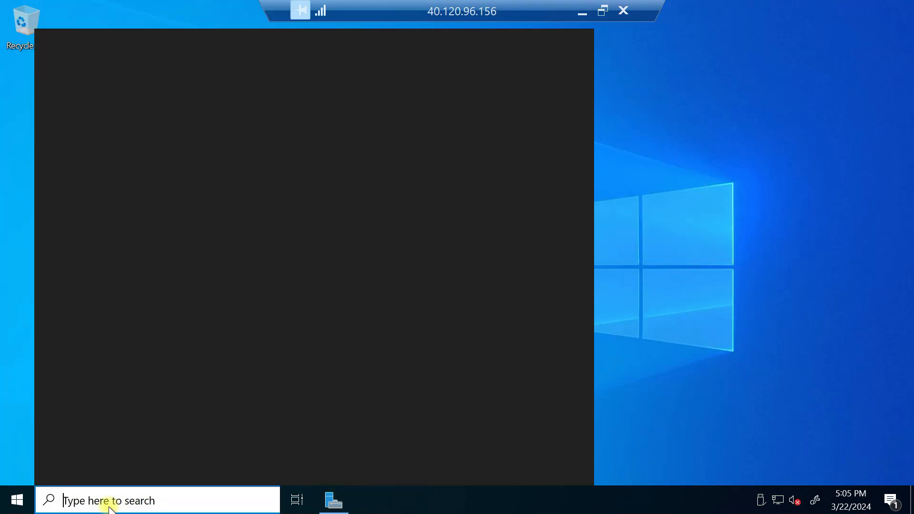
type("edg")
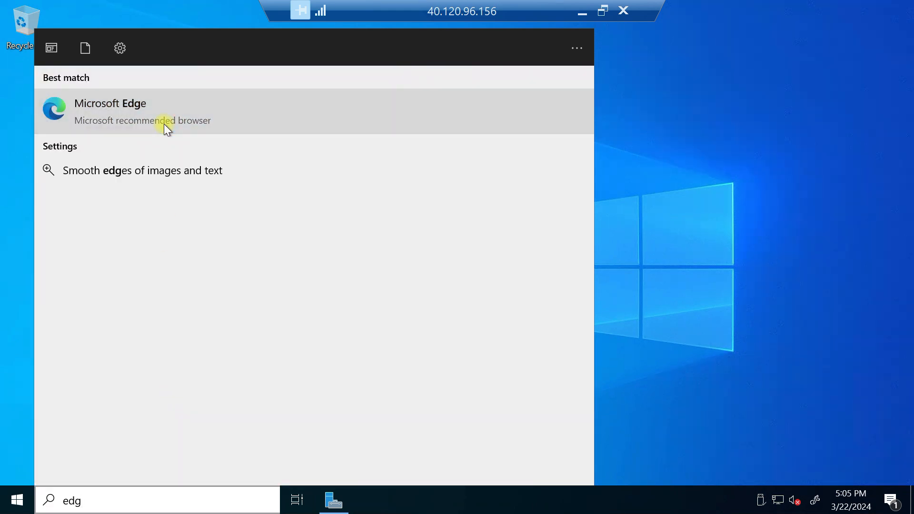
left_click(165, 125)
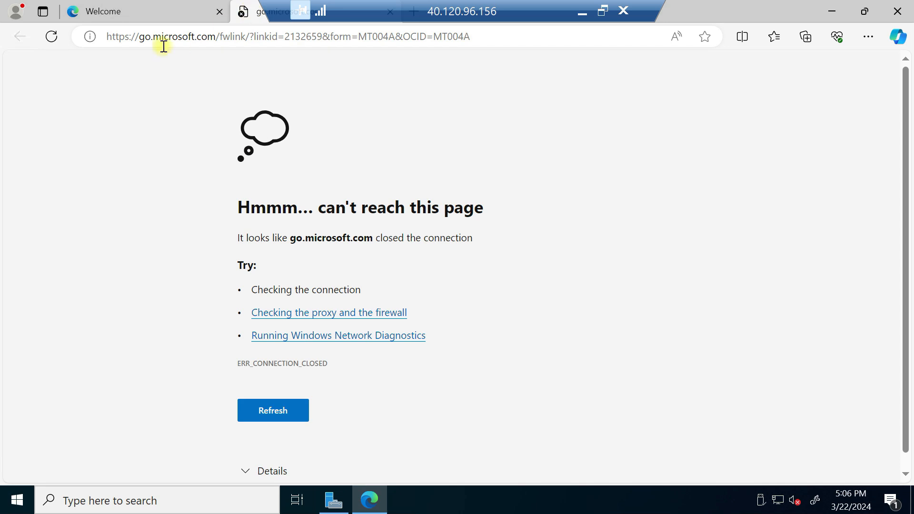
Step: Try to browse to google.com in Edge on the remote machine to test its internet access
left_click(165, 37)
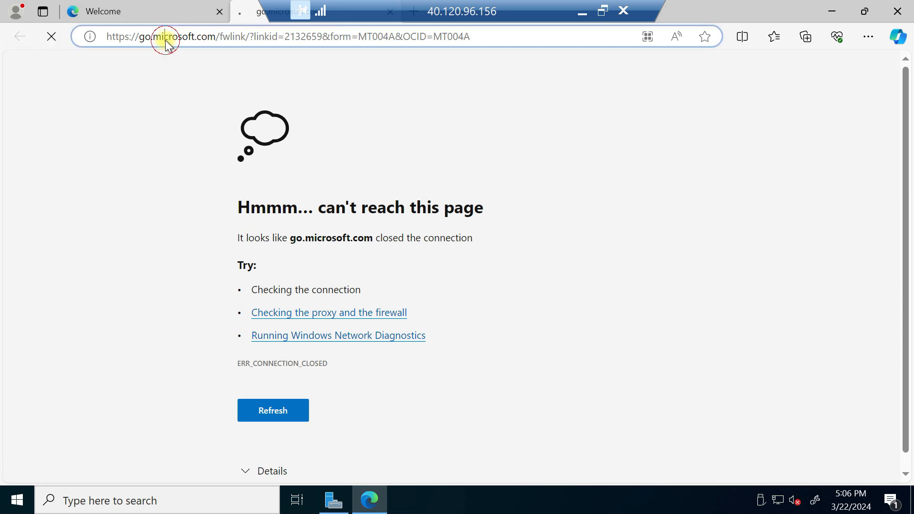
key("BackSpace")
type("go")
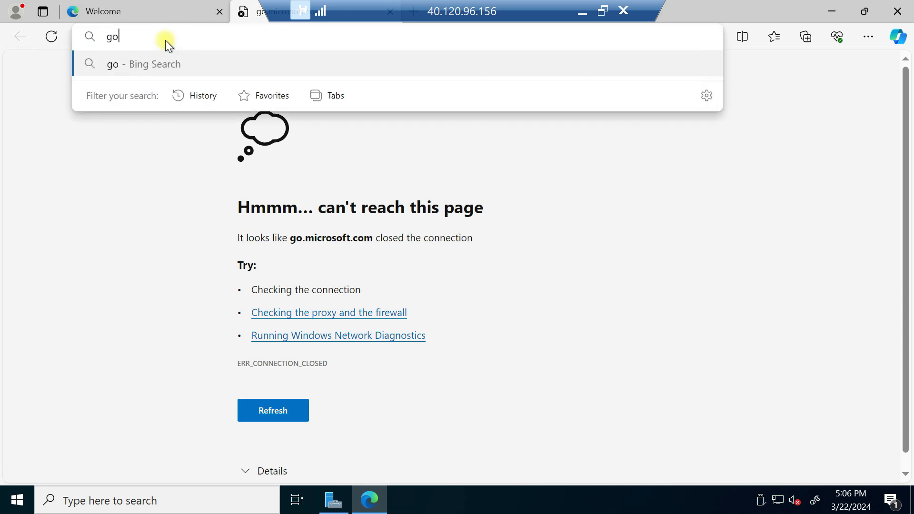
type("ogle.cpm")
key("BackSpace")
key("BackSpace")
type("om")
key("Return")
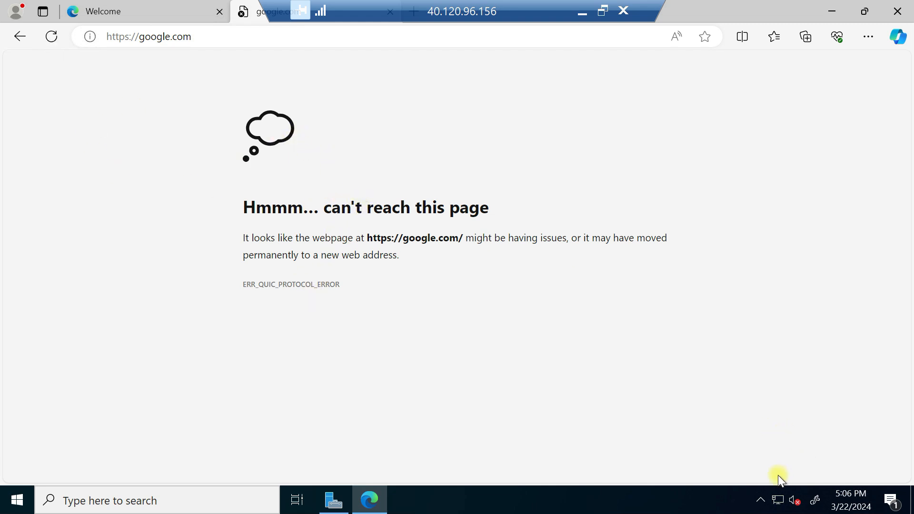
Step: Return from the remote session to FW-policy-01's DNAT rules and copy the allow-rdp-dev rule's translated address 10.3.1.4
left_click(575, 16)
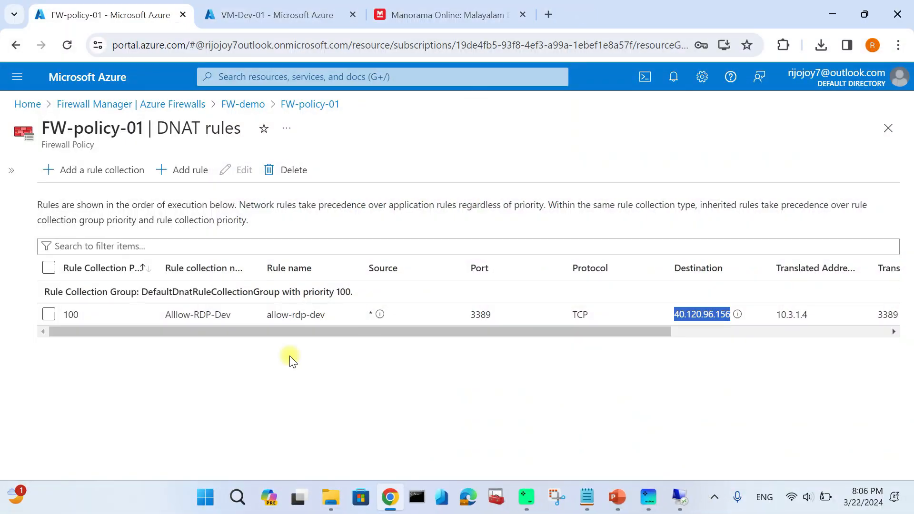
left_click(317, 108)
left_click(90, 292)
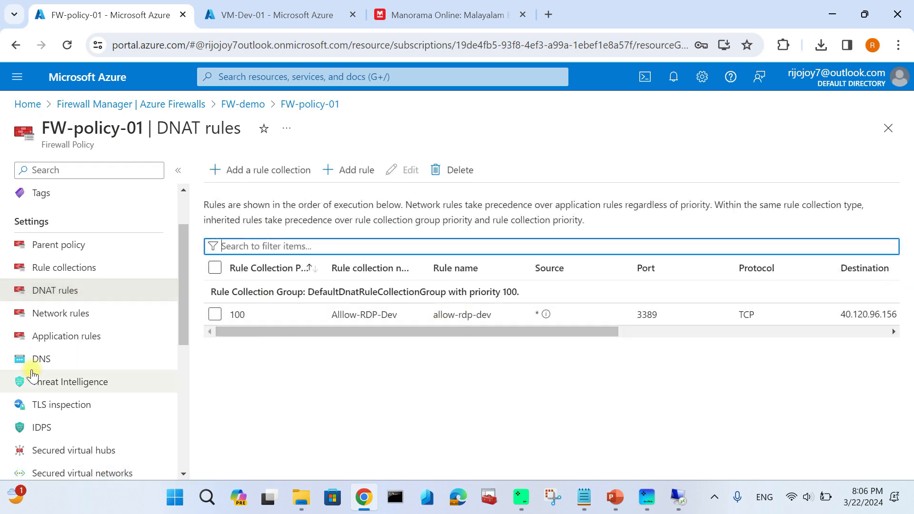
left_click_drag(387, 342, 580, 296)
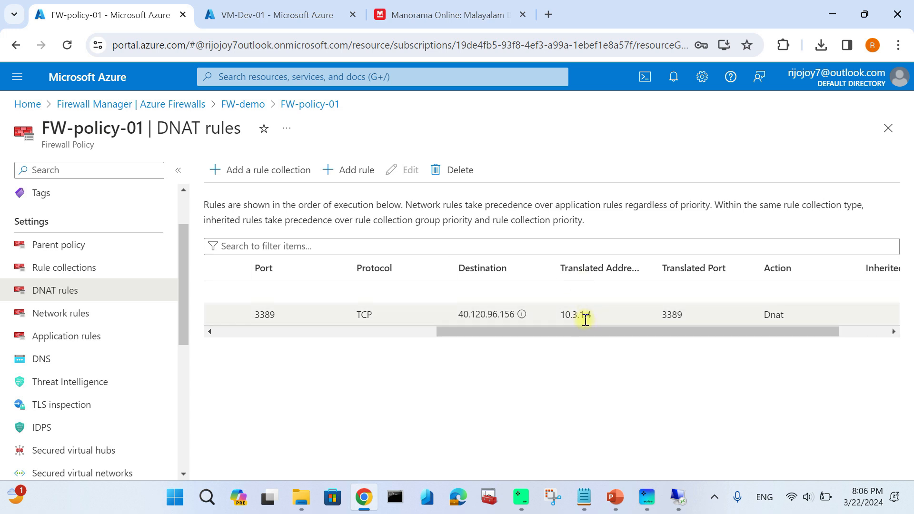
double_click(585, 315)
right_click(587, 316)
left_click(633, 171)
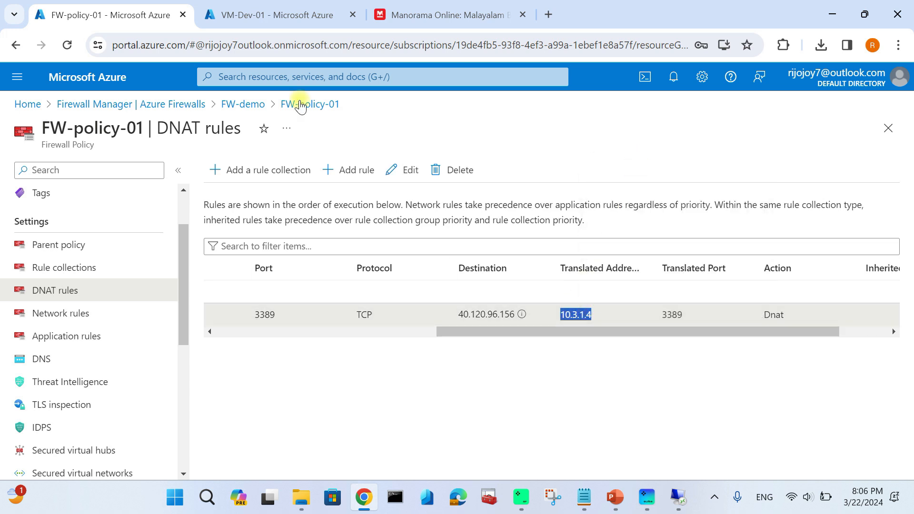
left_click(296, 16)
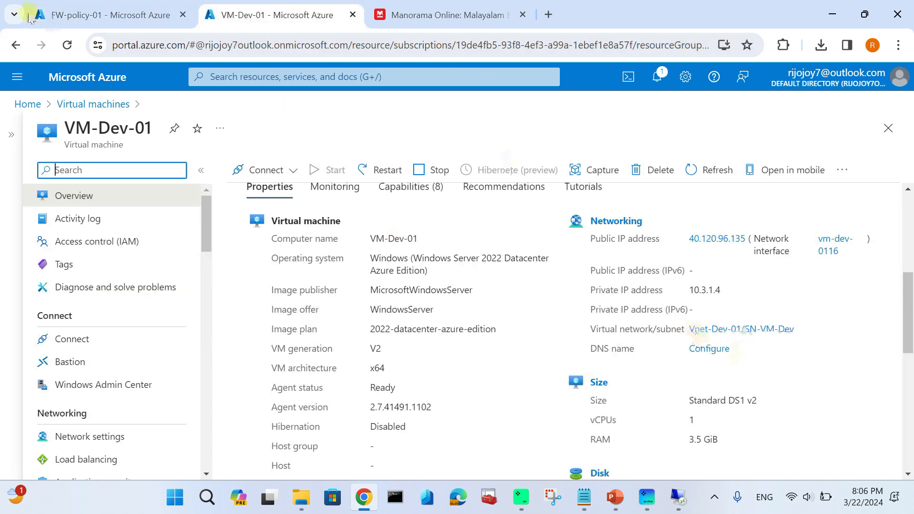
left_click(76, 15)
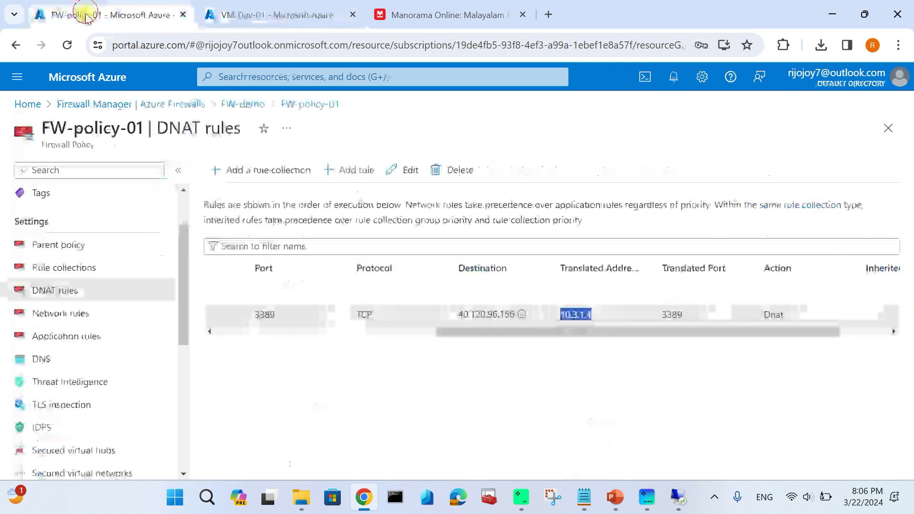
Step: Start a new rule collection in FW-policy-01's network rules, named allow-dev-browse and of type Network
left_click(78, 339)
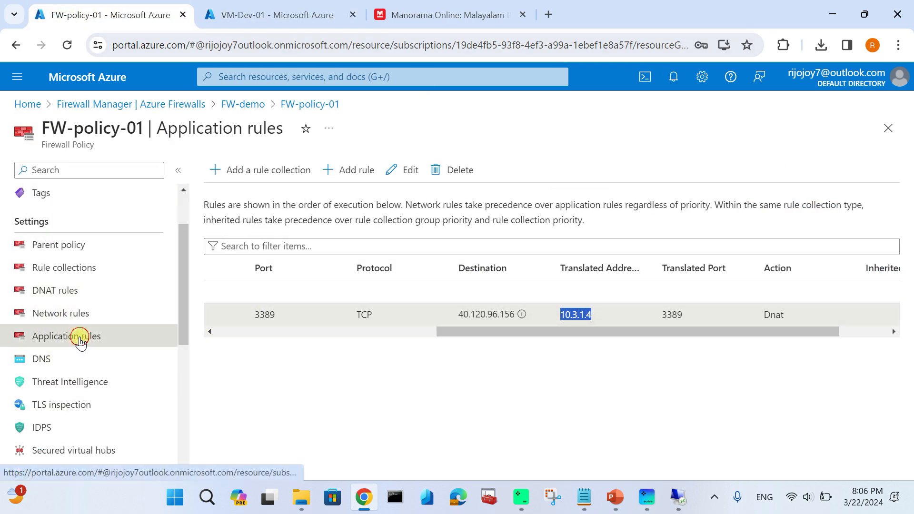
left_click(76, 313)
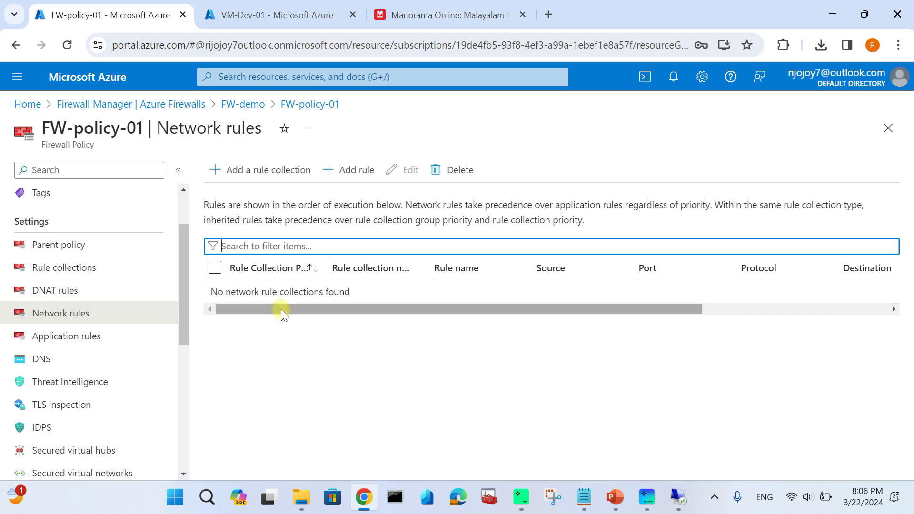
left_click(250, 170)
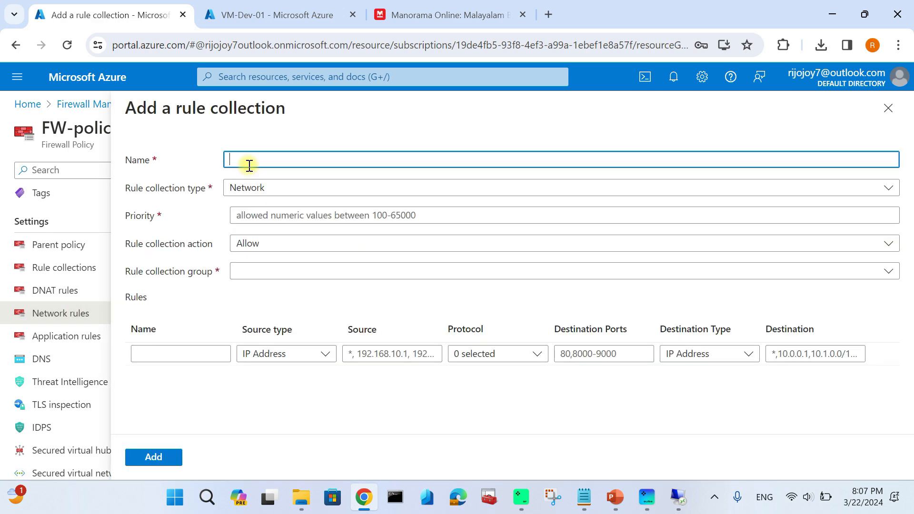
left_click(180, 353)
left_click(274, 162)
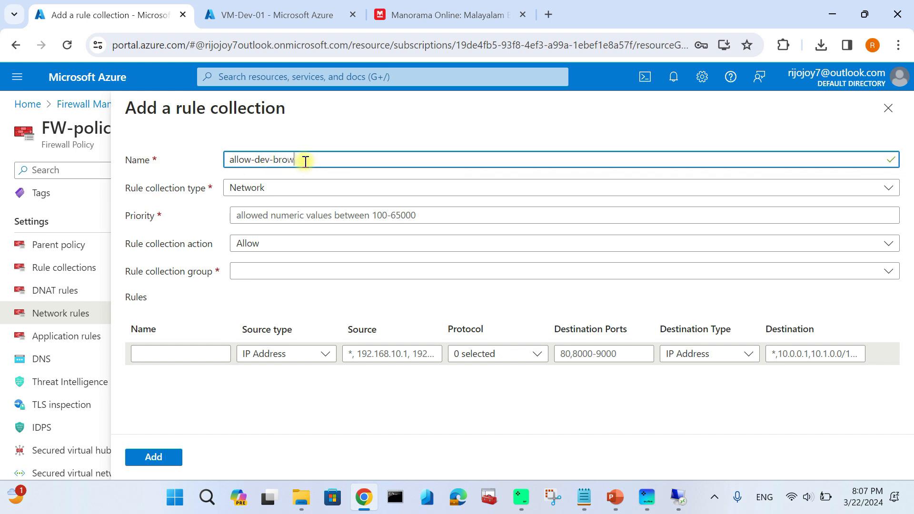
left_click(293, 187)
left_click(292, 190)
Step: Set the allow-dev-browse collection's priority to 200, action to Allow, and group to DefaultNetworkRuleCollectionGroup
left_click(301, 215)
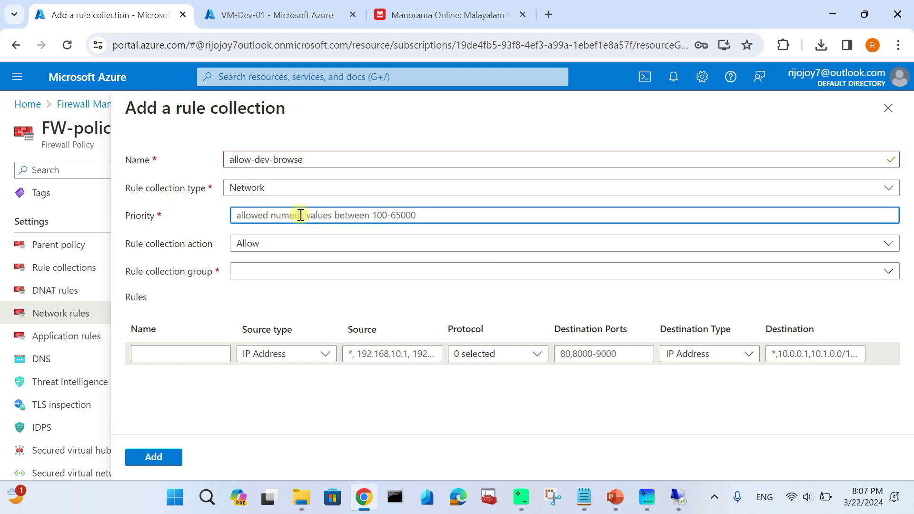
type("200")
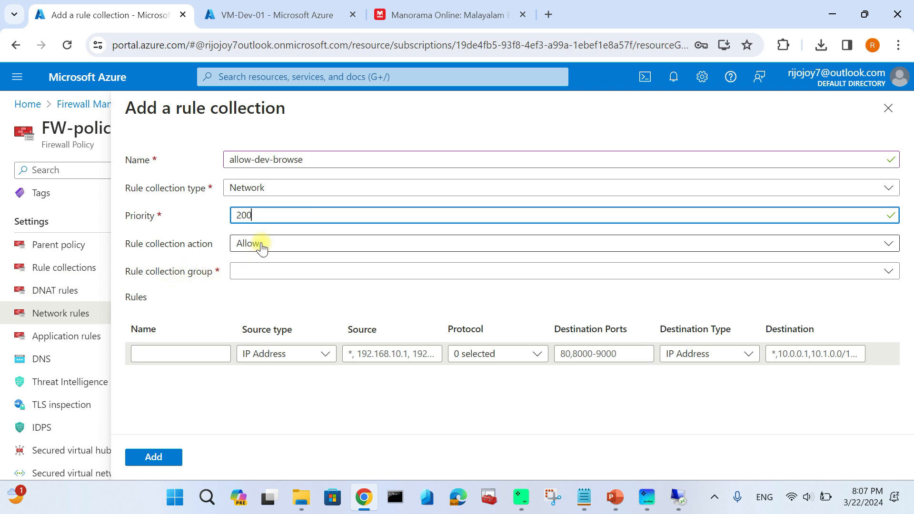
left_click(360, 245)
left_click(519, 267)
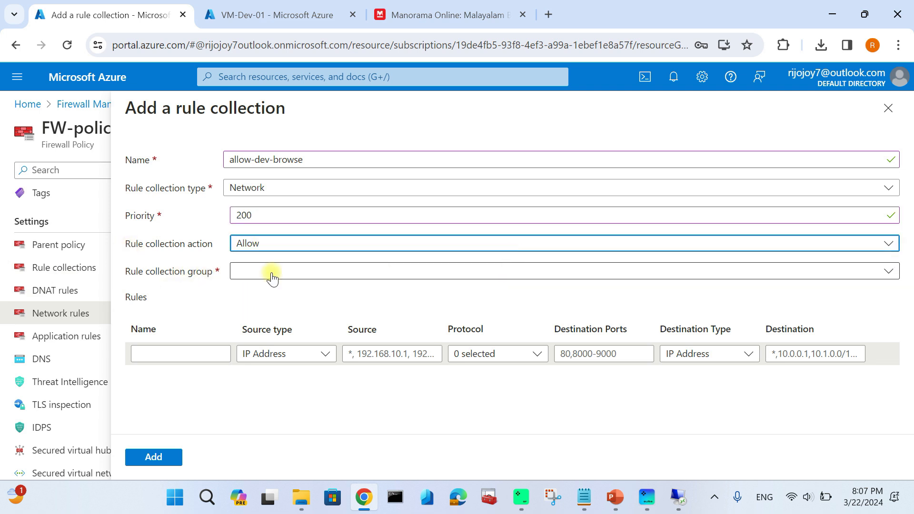
left_click(265, 271)
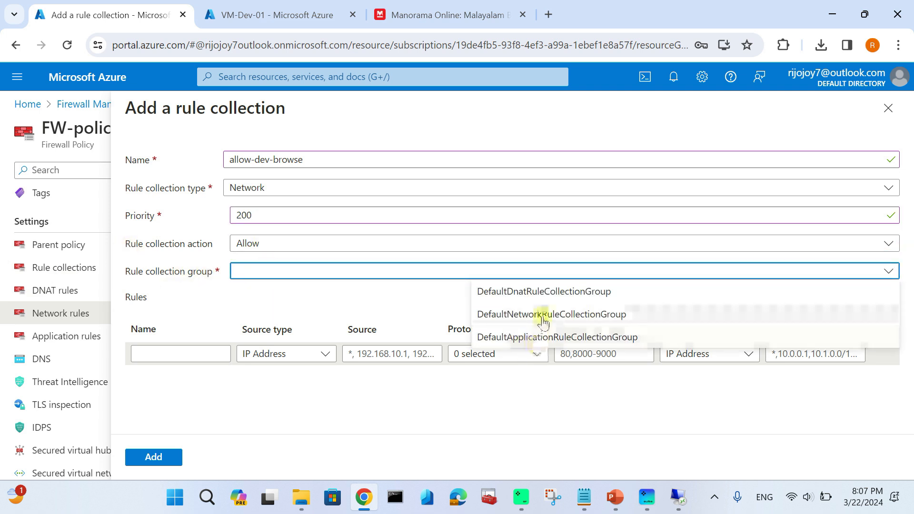
left_click(542, 315)
Step: Name the collection's first rule allow-dev-browse and choose IP Address as its source type
left_click(186, 358)
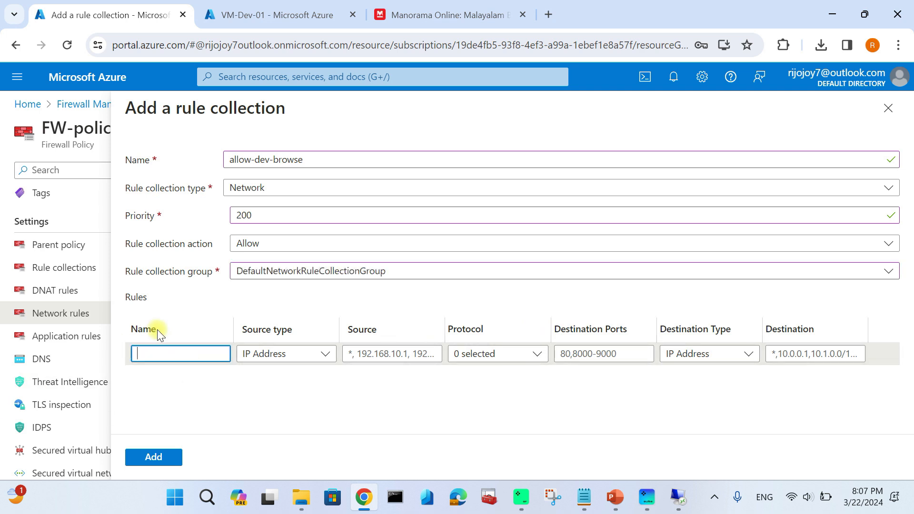
left_click_drag(305, 159, 173, 169)
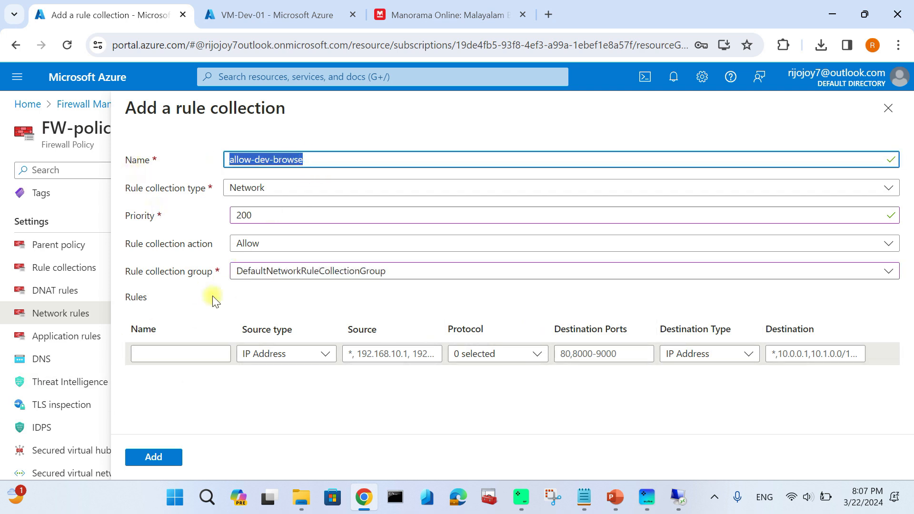
left_click(199, 348)
key("ctrl+v")
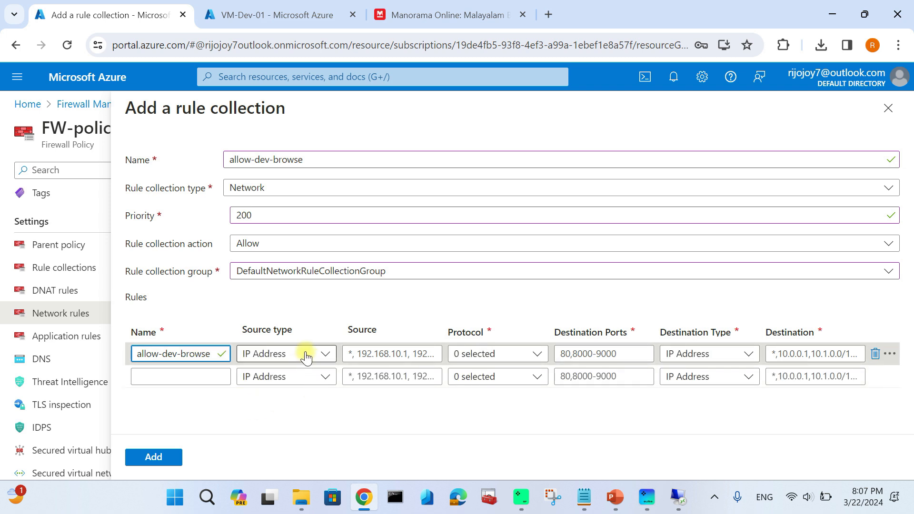
left_click(306, 353)
left_click(262, 374)
Step: Copy VM-Dev-01's private IP address 10.3.1.4 from its overview page and enter it as the rule's source
left_click(390, 353)
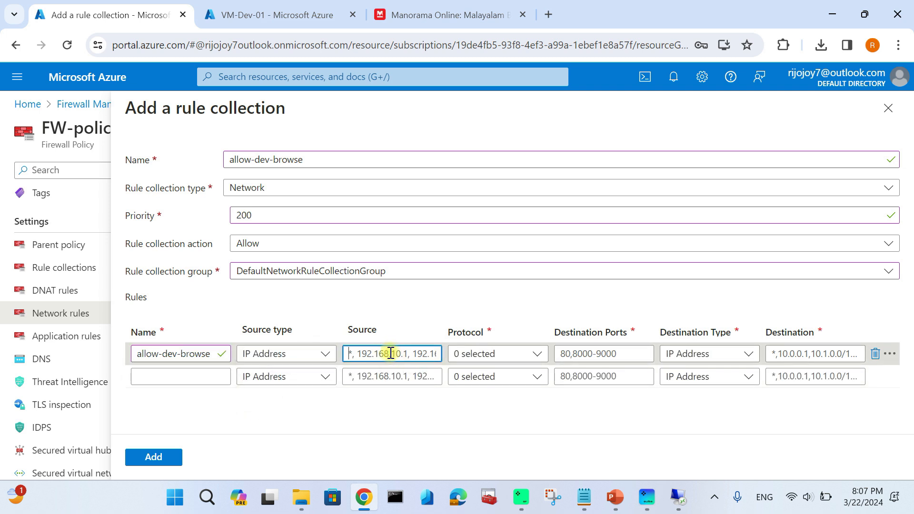
key("ctrl+Tab")
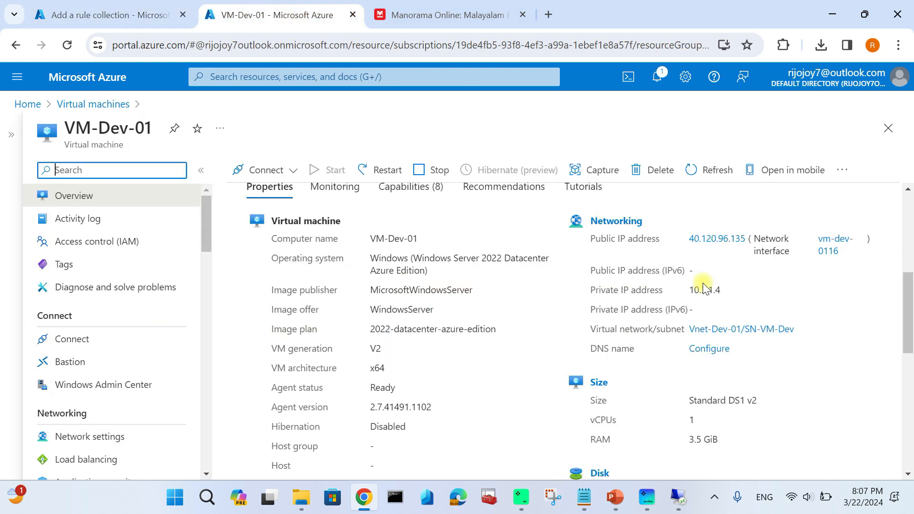
left_click_drag(724, 290, 688, 290)
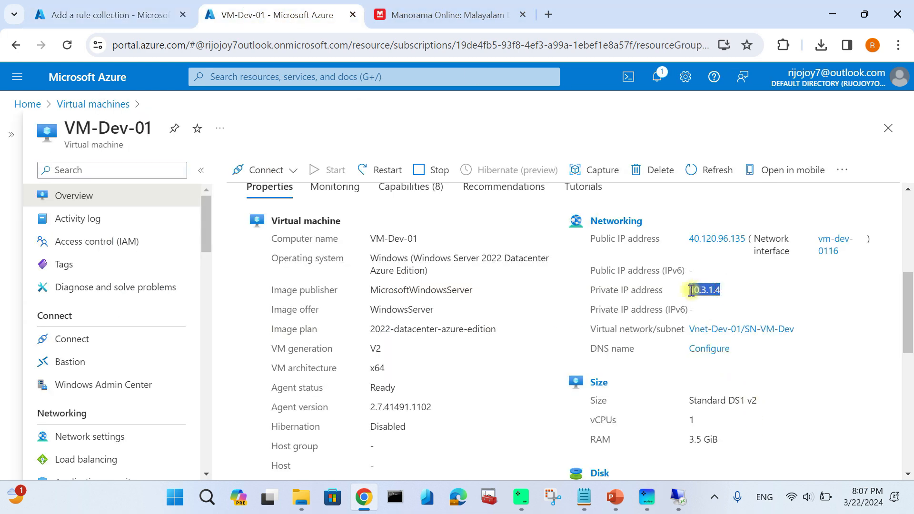
right_click(703, 291)
left_click(726, 146)
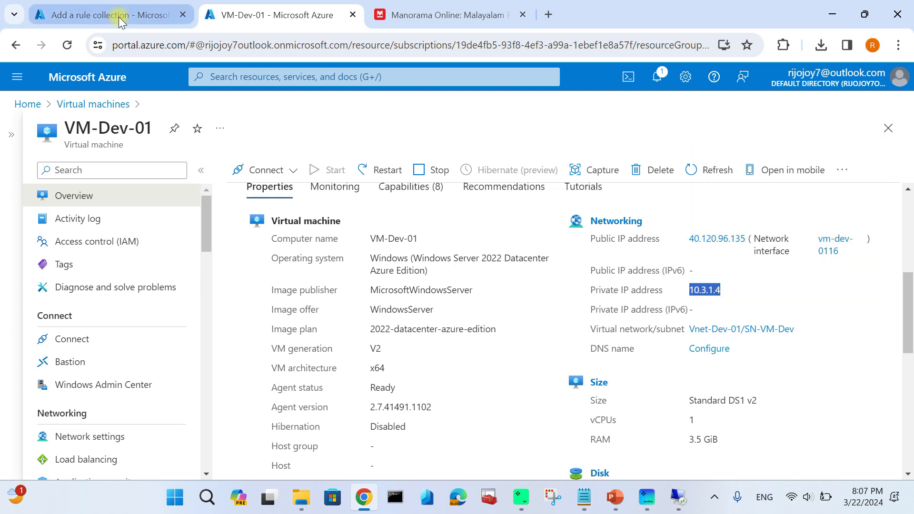
left_click(126, 14)
left_click(371, 354)
key("ctrl+v")
Step: Set the allow-dev-browse rule's protocol to TCP and its destination ports to 80,443
left_click(474, 354)
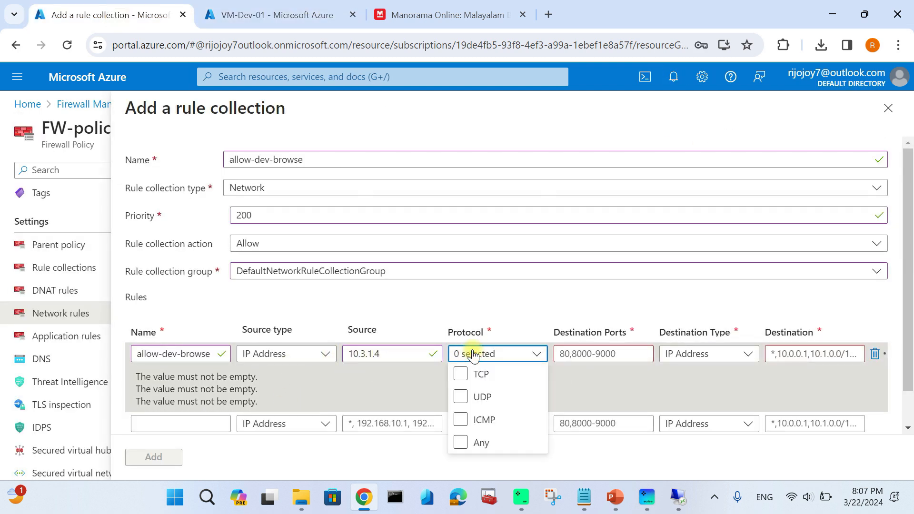
left_click(460, 374)
left_click(596, 349)
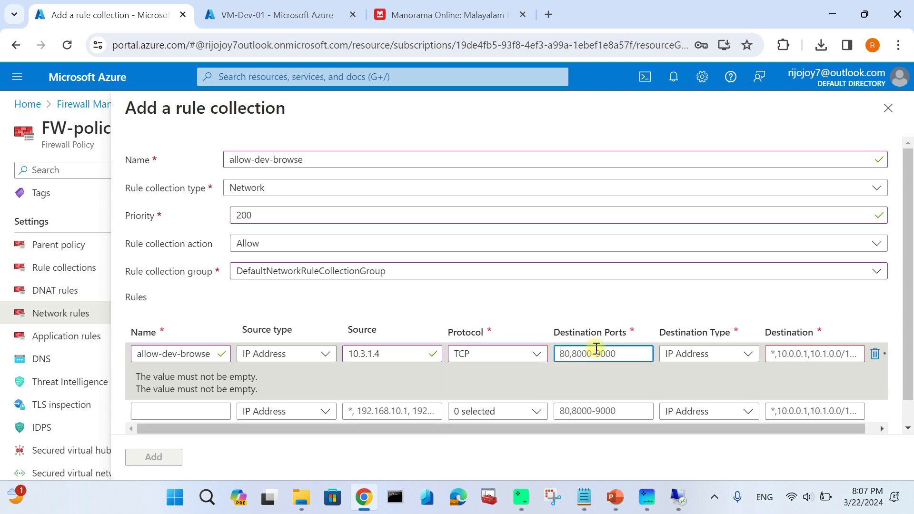
type("80,443")
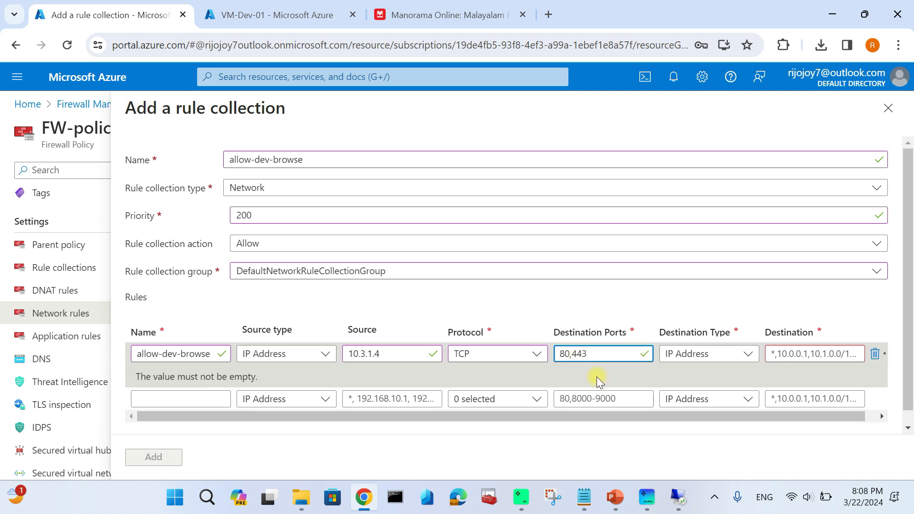
Step: Set the rule's destination type to IP Address and destination to *, and add the rule collection to the policy
left_click_drag(550, 416, 664, 416)
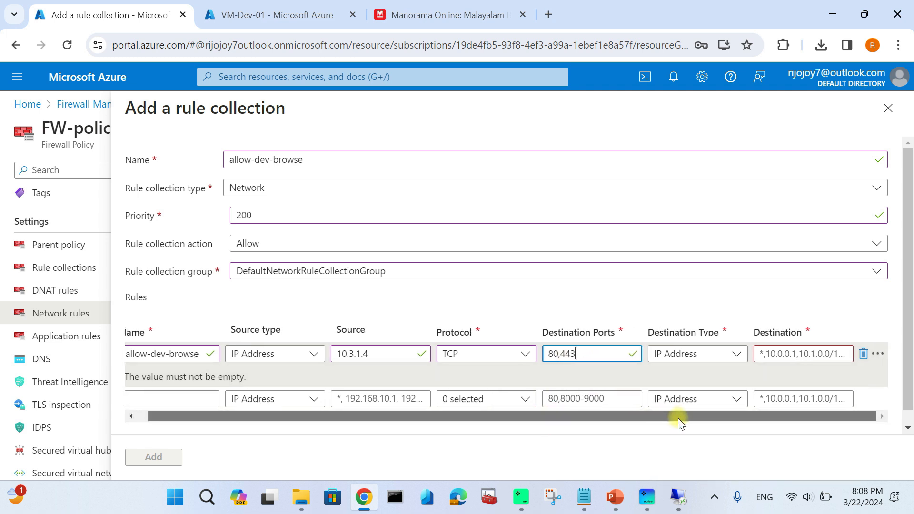
left_click(682, 358)
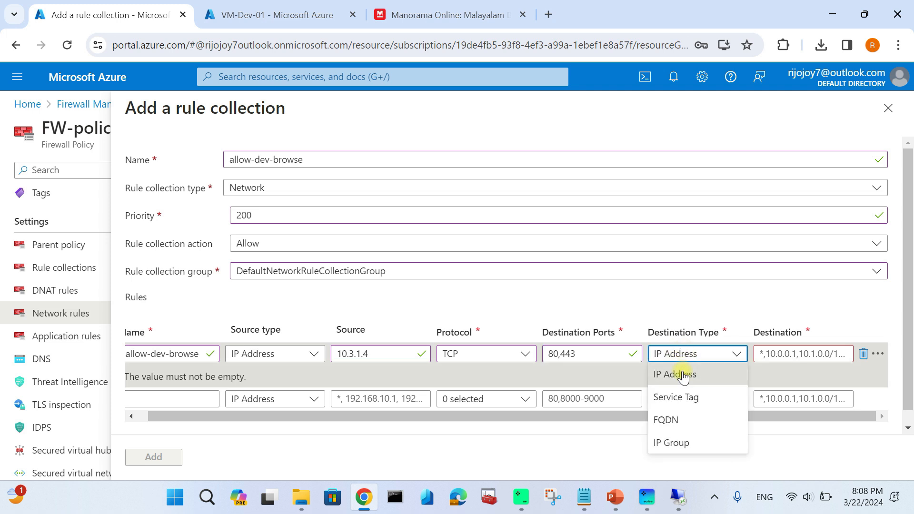
left_click(678, 375)
left_click(784, 350)
type("*")
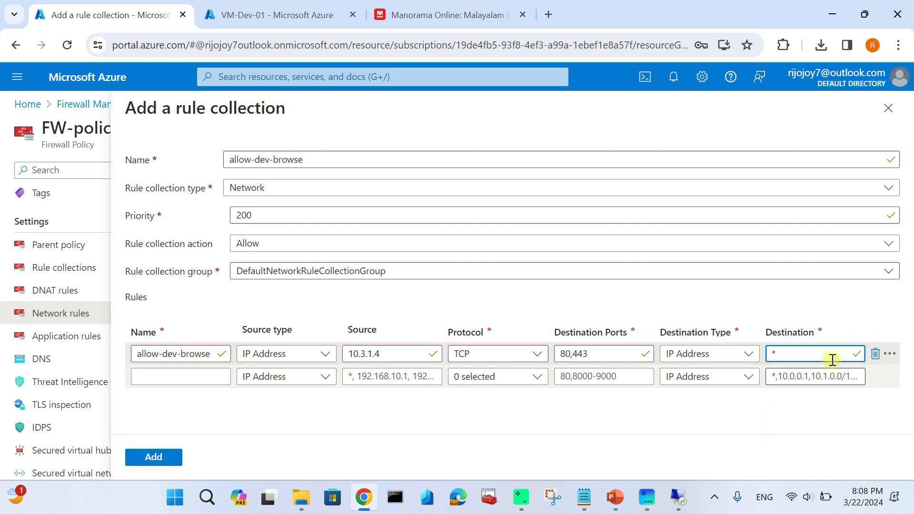
left_click(174, 458)
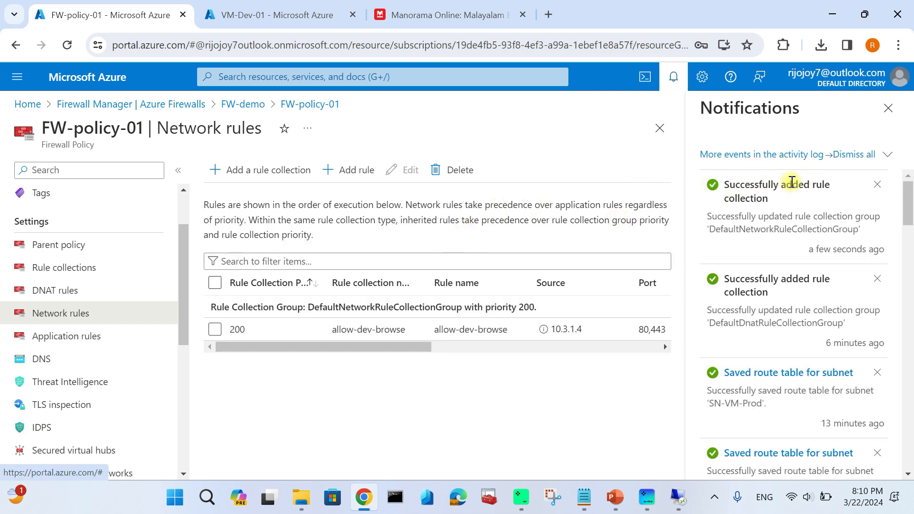
Step: Switch to the remote desktop session, search for apple in Edge and open the Apple website to test browsing
left_click(681, 499)
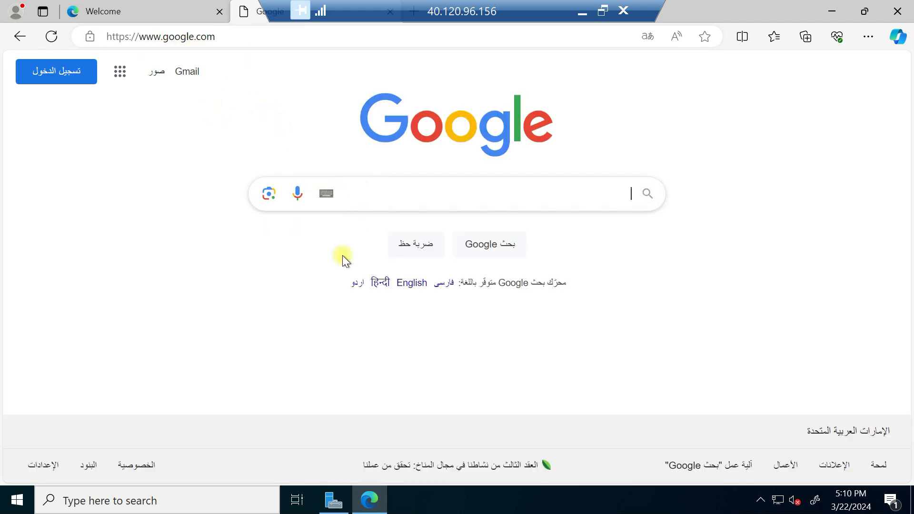
left_click(152, 12)
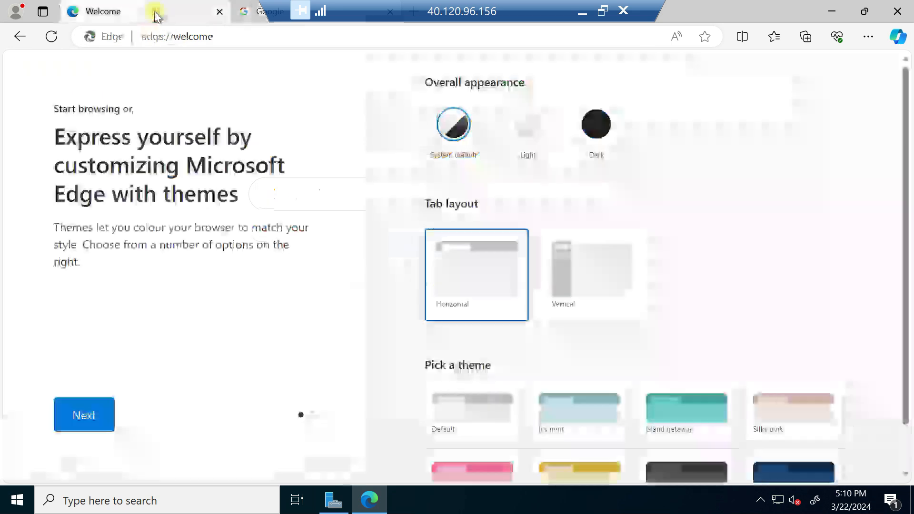
left_click(211, 36)
key("BackSpace")
type("apple")
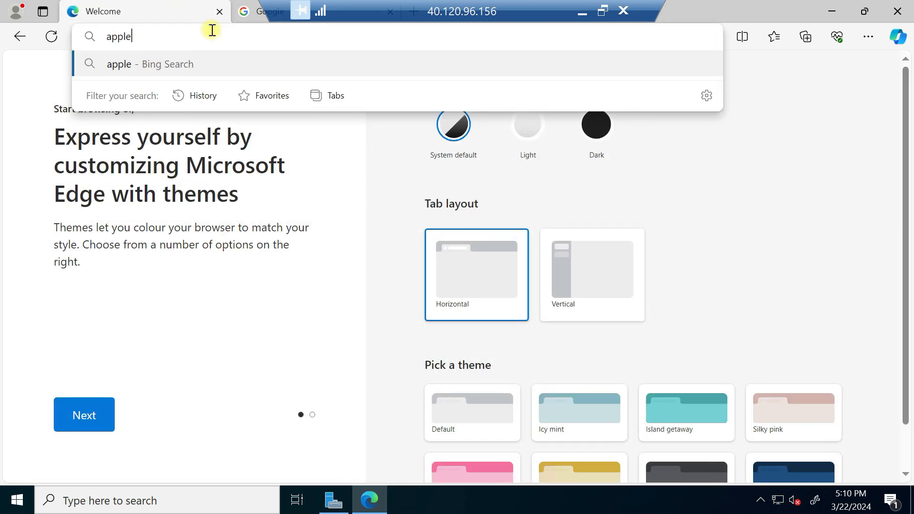
key("Return")
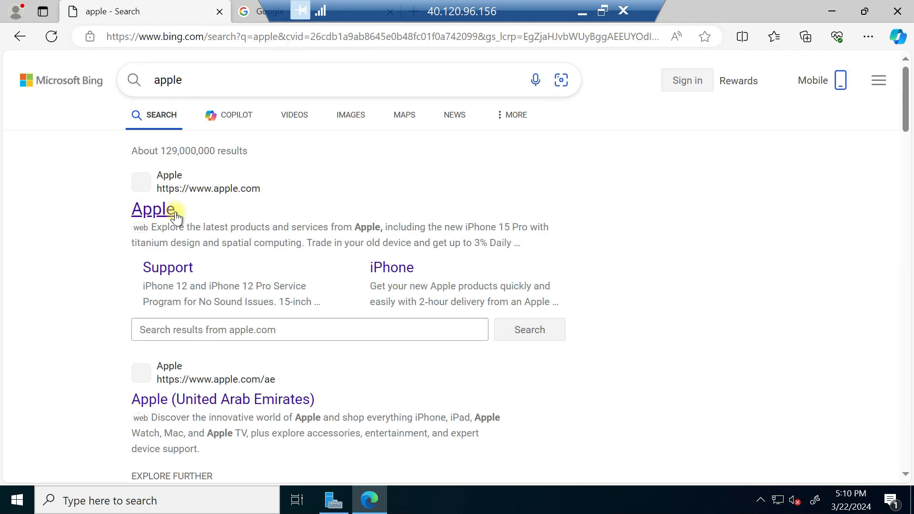
left_click(174, 212)
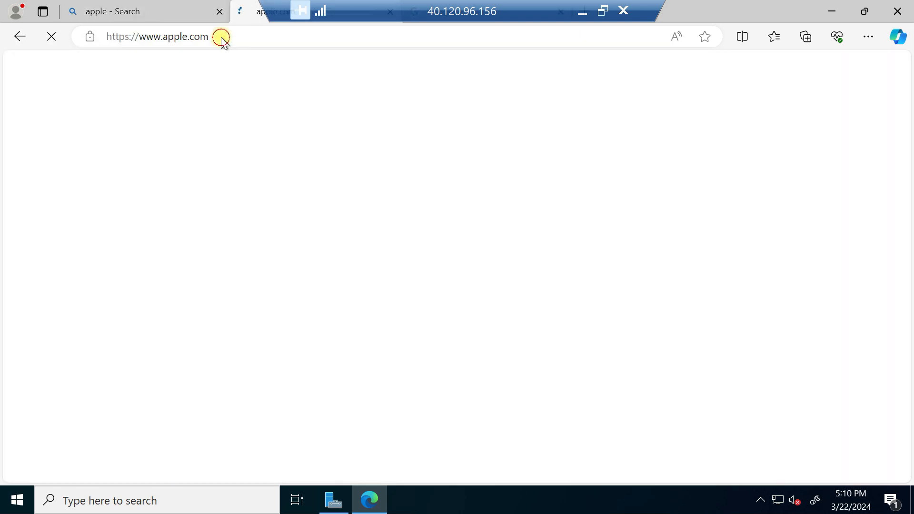
Step: Search for microsoft teams in Edge on the remote machine as a further browsing test
left_click(215, 37)
left_click(215, 37)
double_click(216, 37)
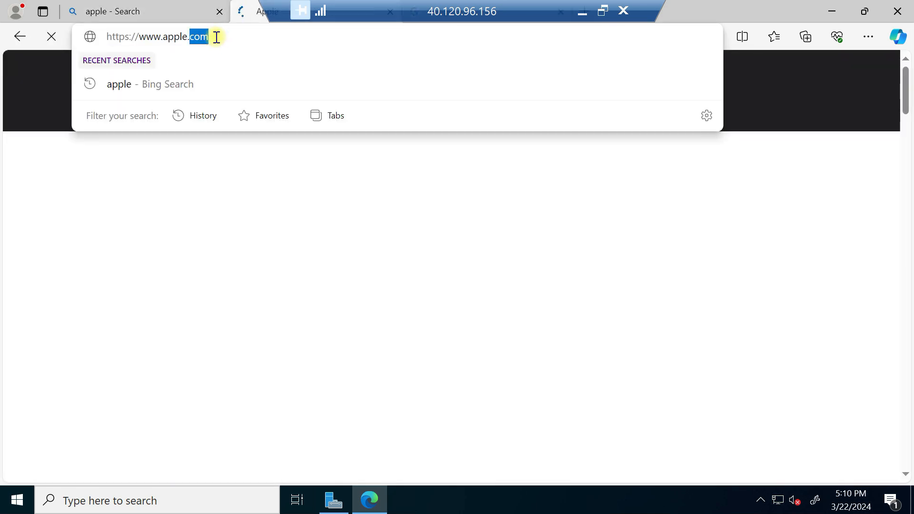
key("BackSpace")
key("ctrl+a")
key("BackSpace")
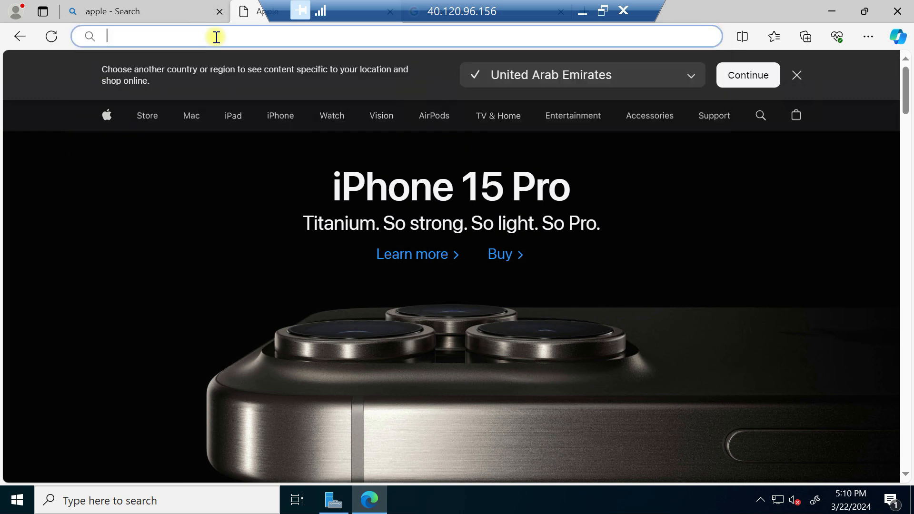
type("micrs")
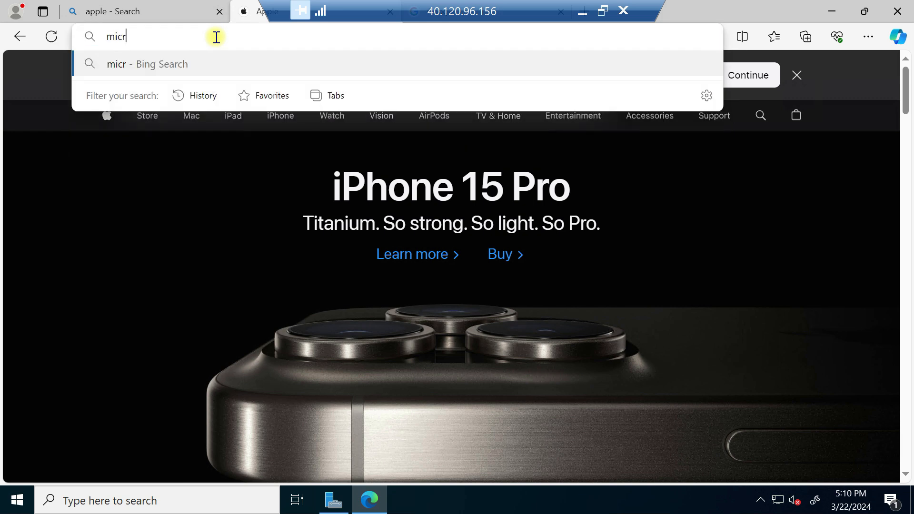
key("BackSpace")
type("osoft t")
key("Return")
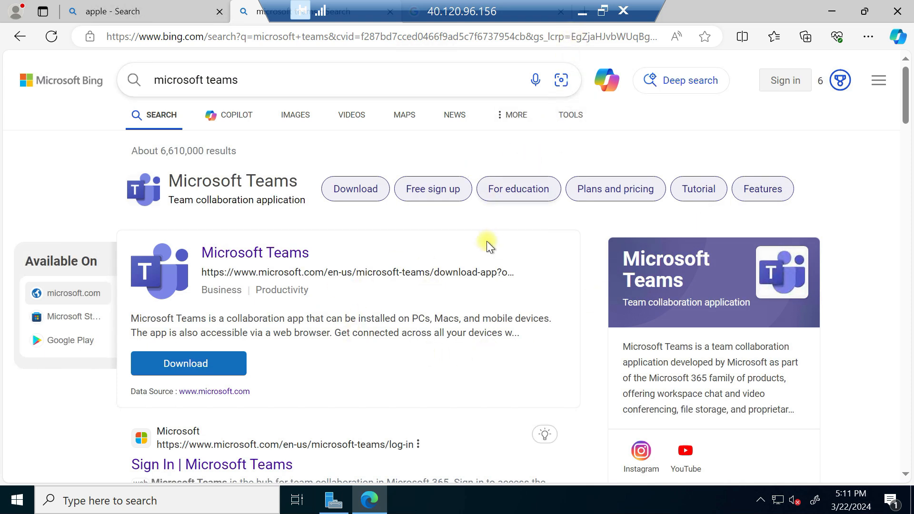
Step: Minimize the remote session and open VM-Prod-01's overview from the virtual machines list in the Azure portal
left_click(581, 12)
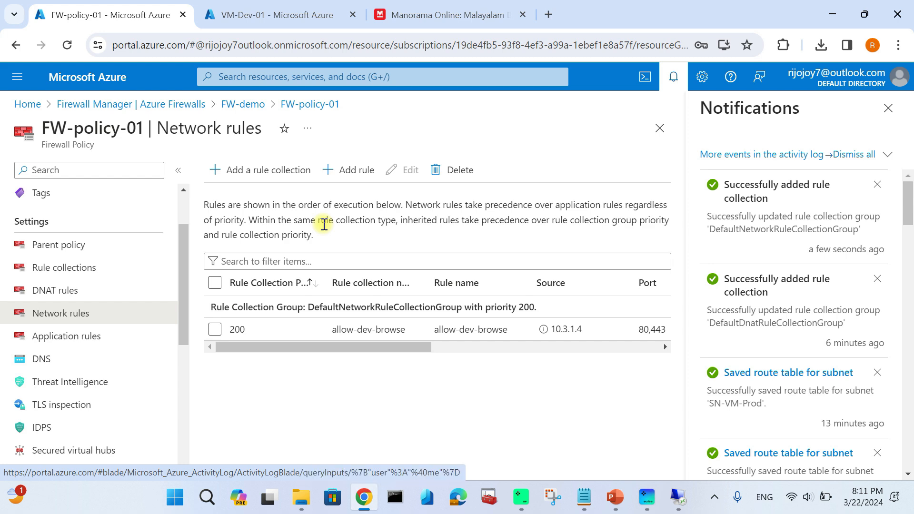
left_click(266, 15)
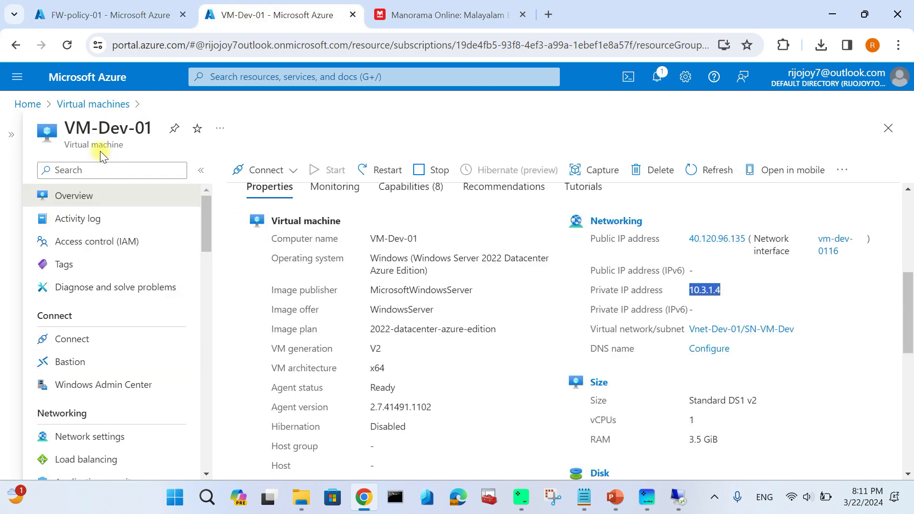
left_click(93, 85)
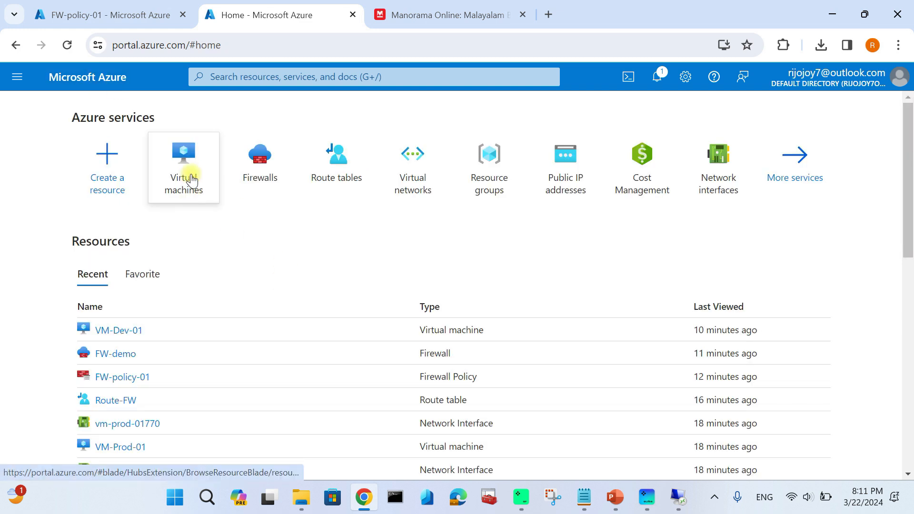
left_click(192, 182)
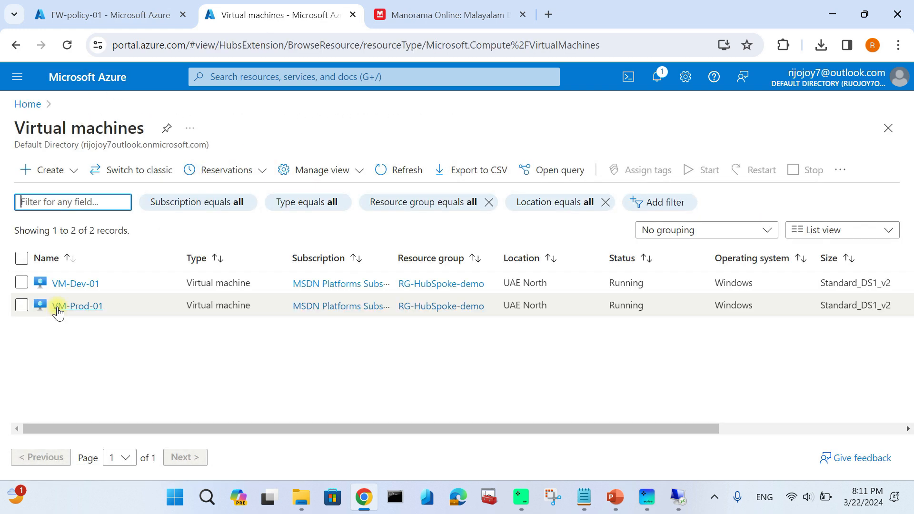
left_click(78, 306)
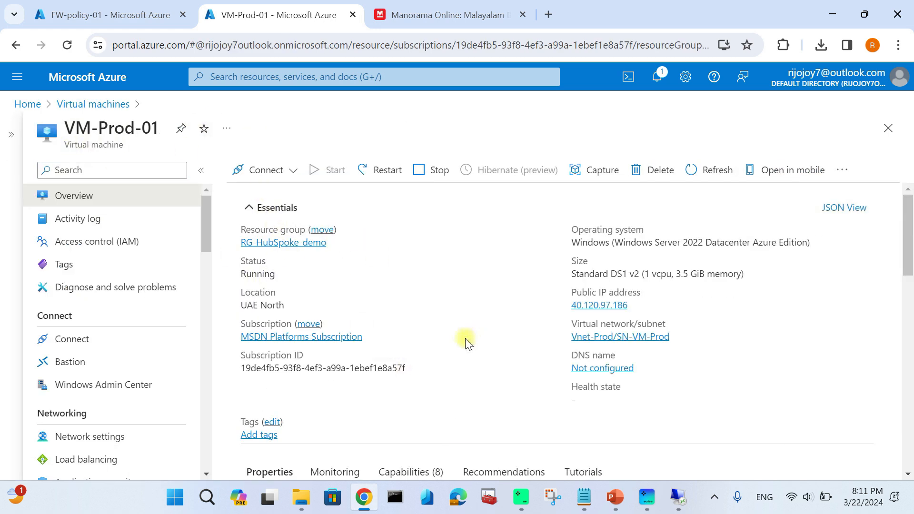
Step: In FW-policy-01, start a new DNAT rule collection named allow-rdp-prod with priority 300 in DefaultDnatRuleCollectionGroup
left_click(149, 15)
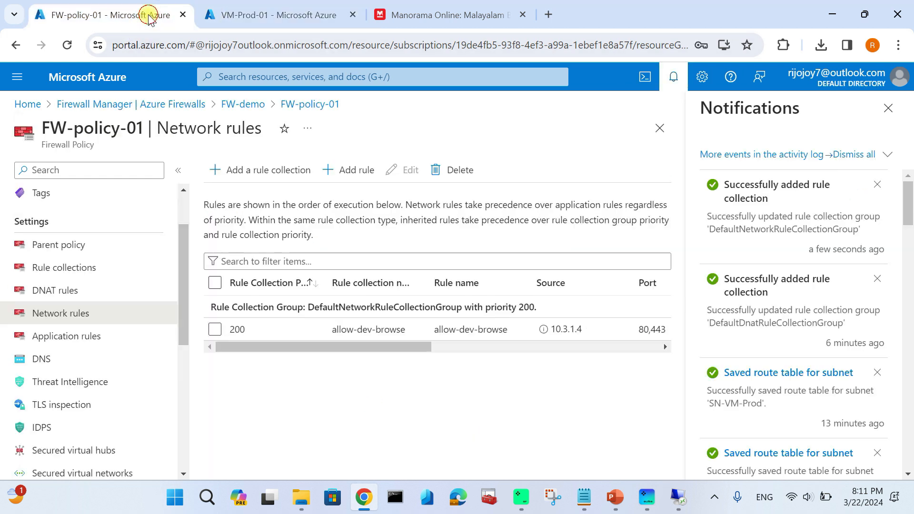
left_click(69, 297)
left_click(888, 109)
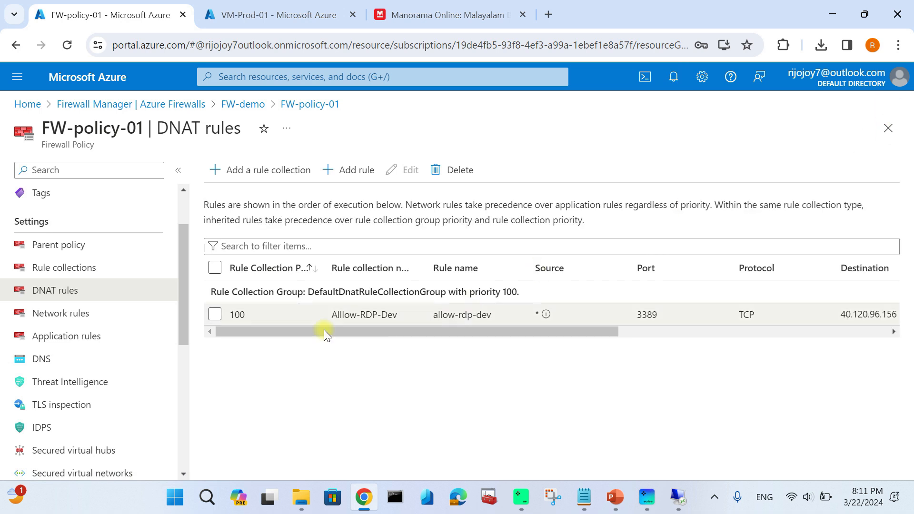
left_click(268, 172)
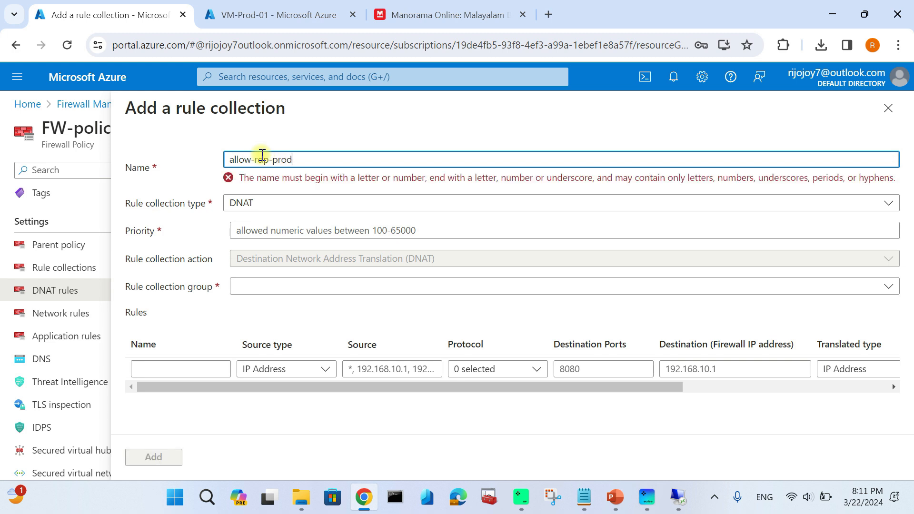
left_click(326, 215)
type("3")
key("BackSpace")
type("300")
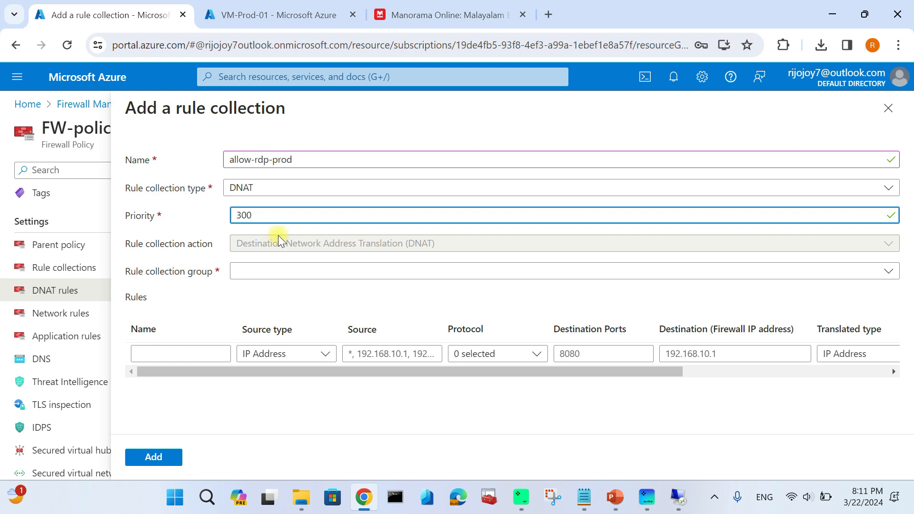
left_click(243, 272)
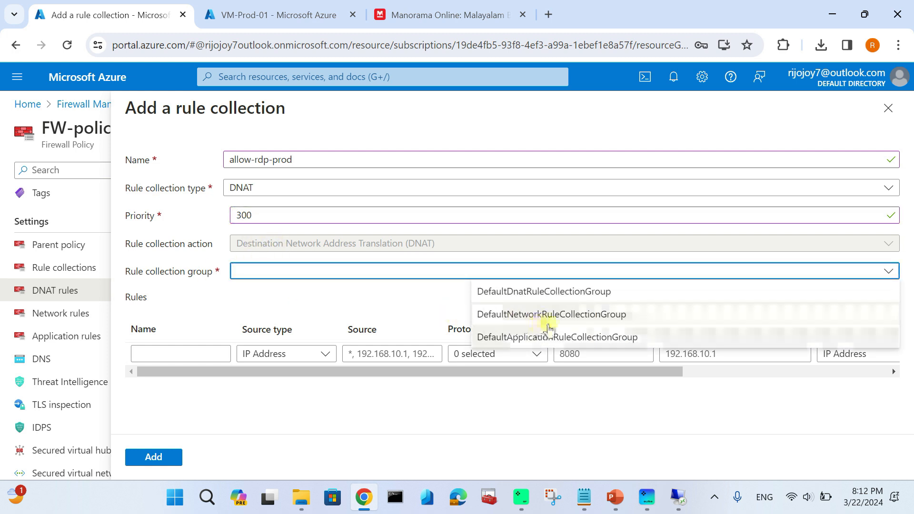
left_click(547, 292)
Step: Name the collection's first rule allow-rdp-prod, with source type IP Address and source *
left_click(174, 355)
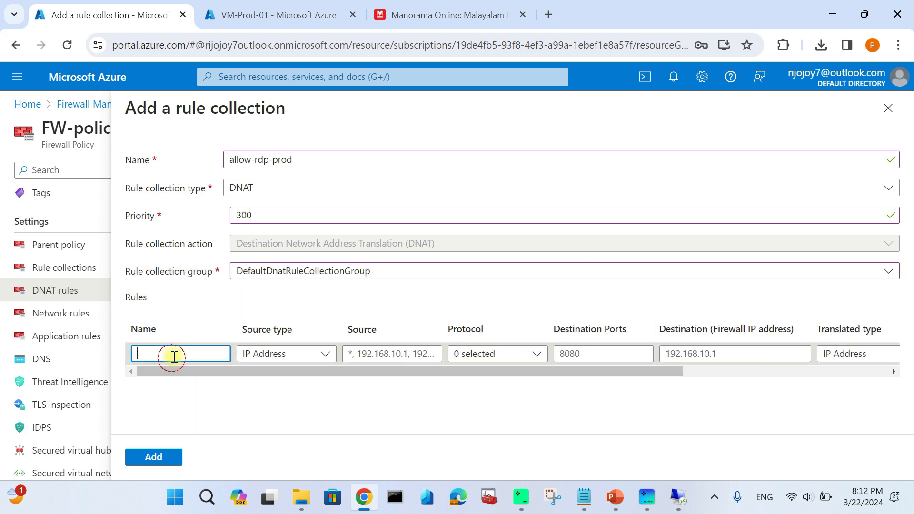
type("allow-rdp-prod")
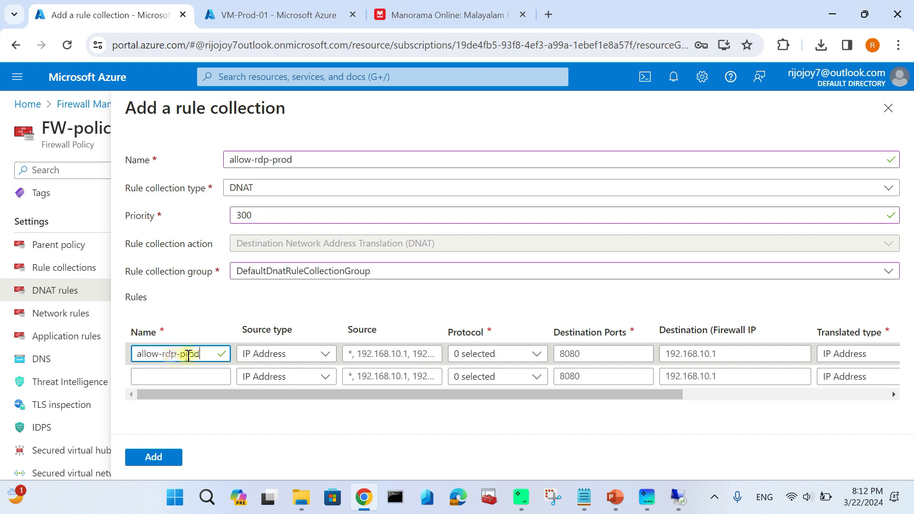
left_click(283, 354)
left_click(264, 376)
left_click(371, 350)
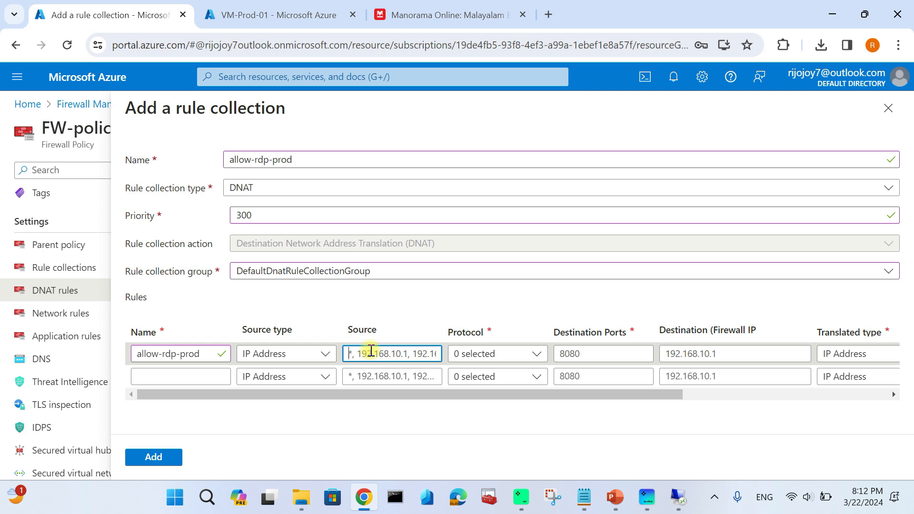
type("*")
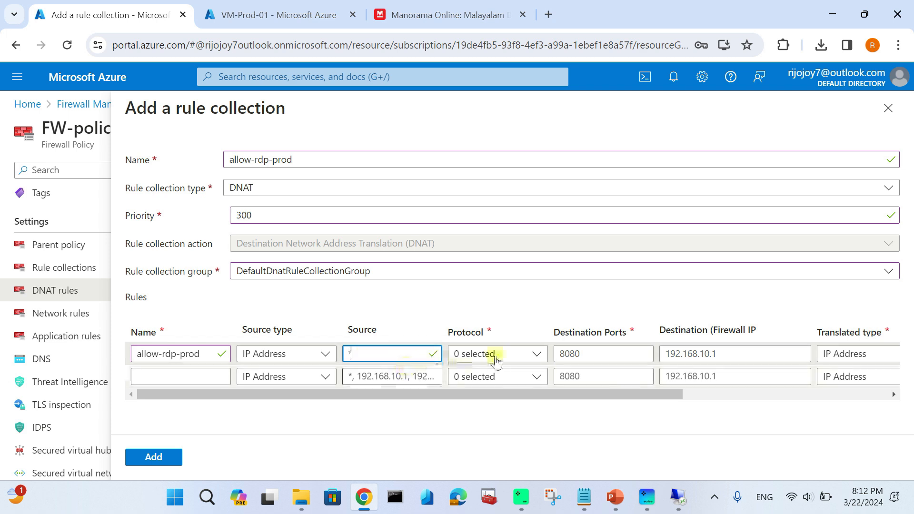
Step: Set the allow-rdp-prod rule's protocol to TCP and its destination port to 3390
left_click(493, 354)
left_click(460, 375)
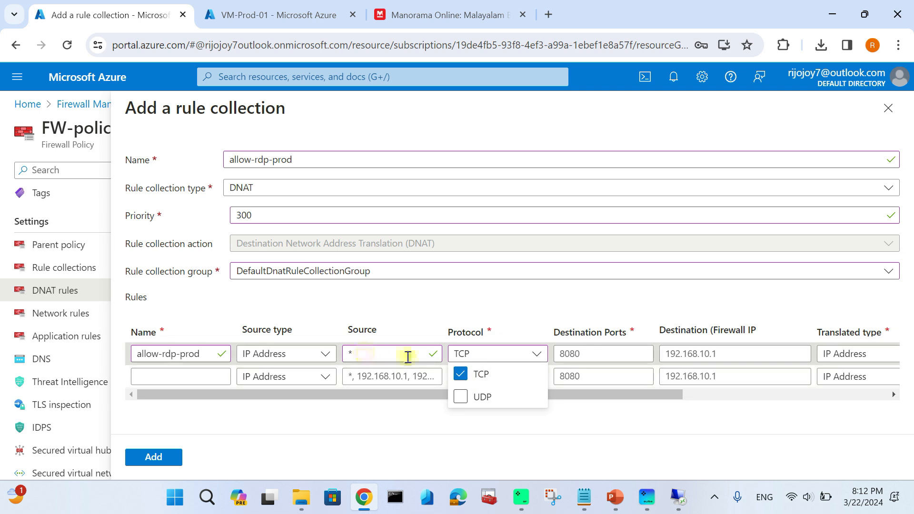
left_click(577, 354)
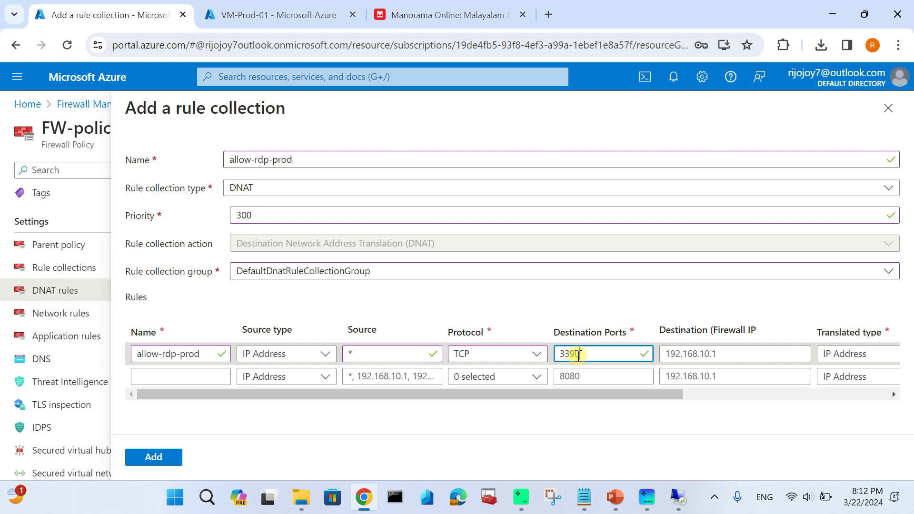
type("3390")
Step: Copy the firewall's public IP address from FW-demo's public IP configuration for the rule's destination
left_click_drag(663, 395, 812, 395)
left_click(503, 353)
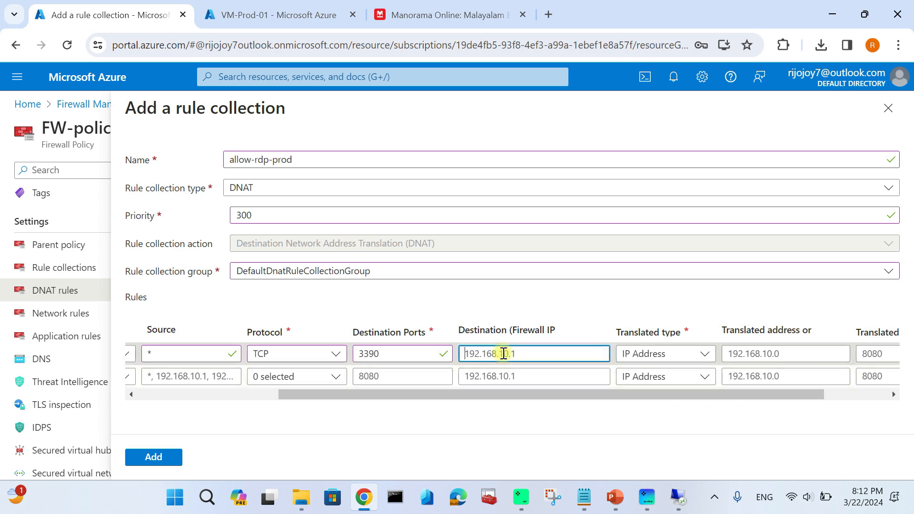
left_click(259, 17)
left_click(95, 81)
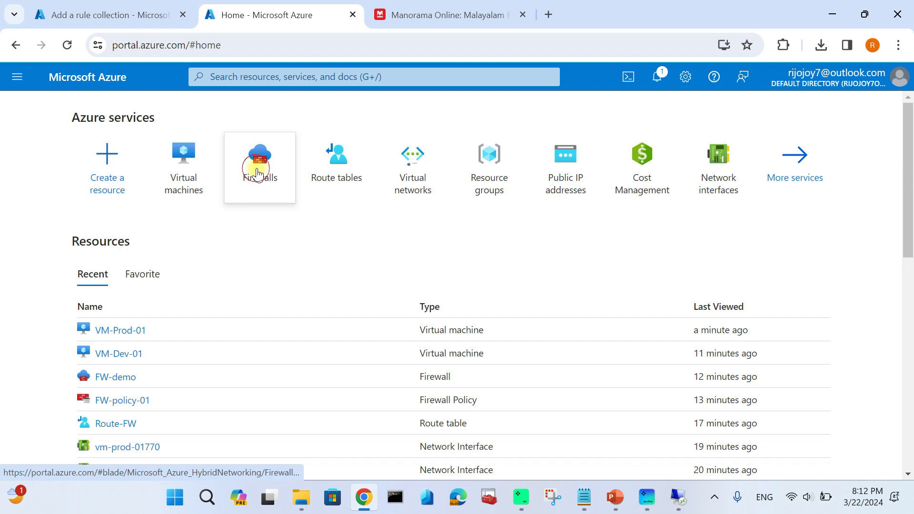
left_click(257, 174)
left_click(248, 288)
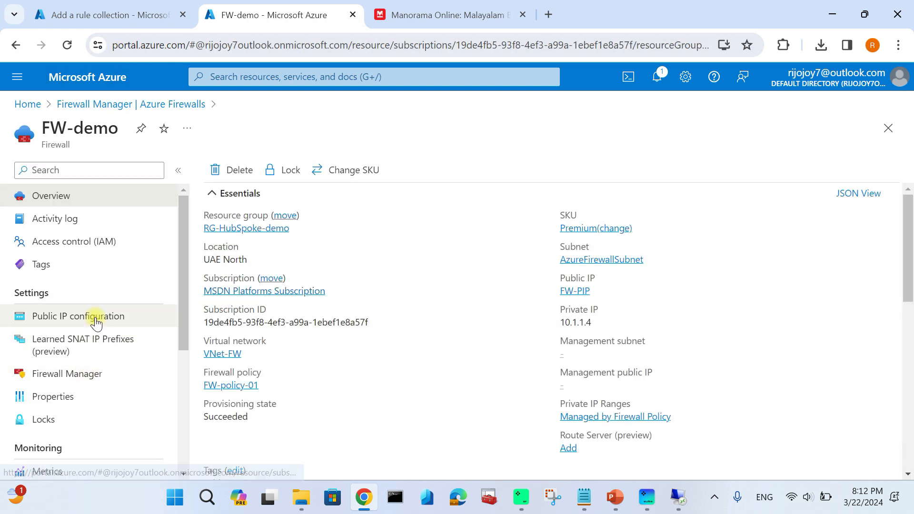
left_click(95, 318)
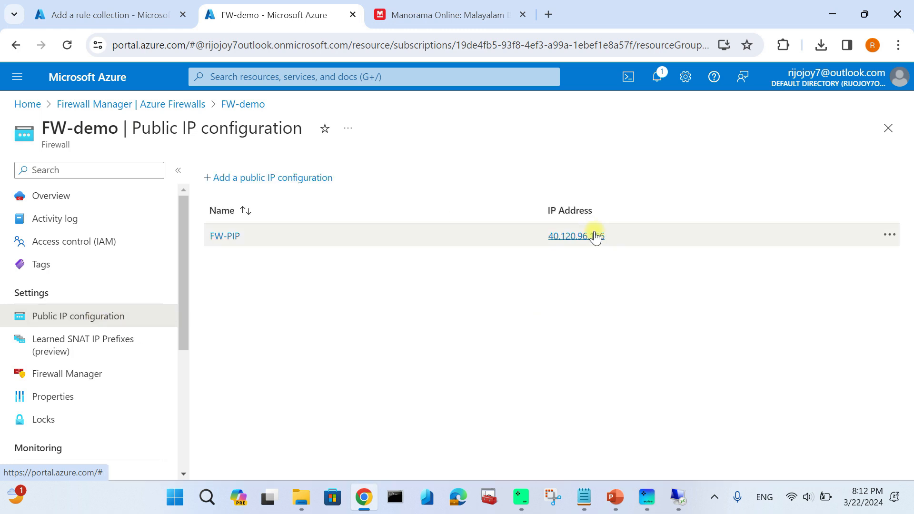
left_click_drag(614, 234, 527, 241)
key("ctrl+c")
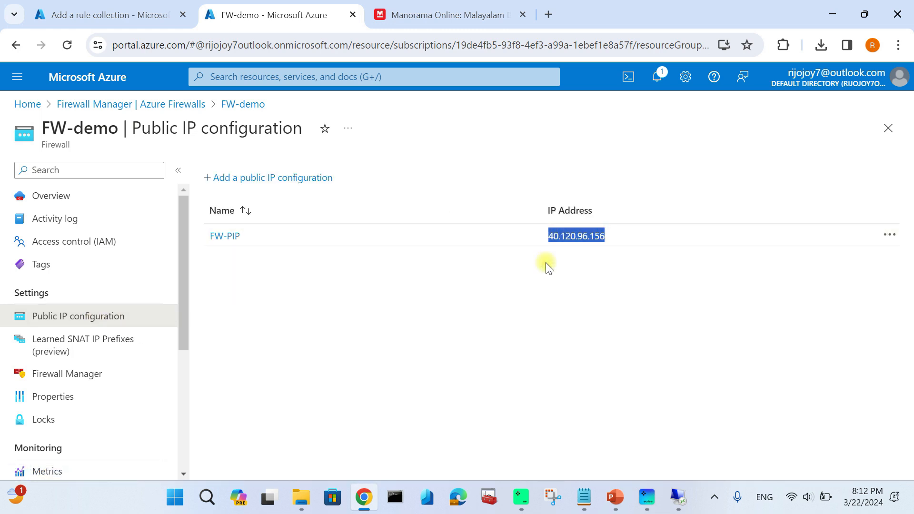
Step: Try to use the copied firewall IP as the rule's destination without its trailing space, with translated type IP Address
left_click(122, 14)
key("ctrl+v")
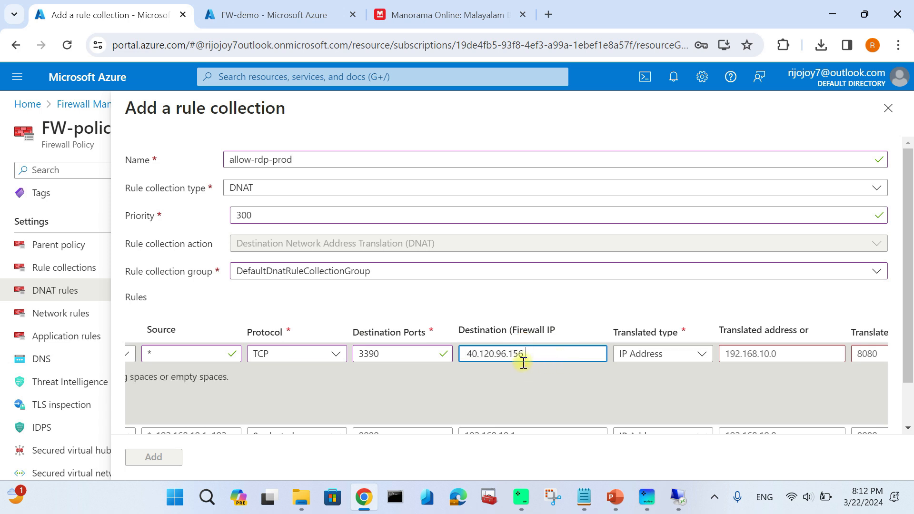
key("BackSpace")
left_click(649, 353)
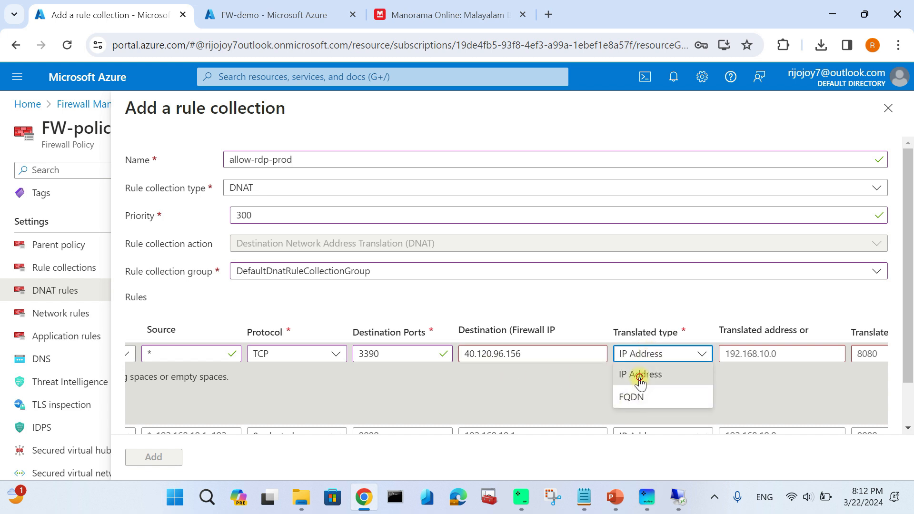
left_click(641, 375)
Step: Clear the rule's destination and re-enter the firewall IP as 40.120.96.156, checking it against FW-demo's public IP configuration
left_click(521, 355)
left_click_drag(525, 353, 426, 356)
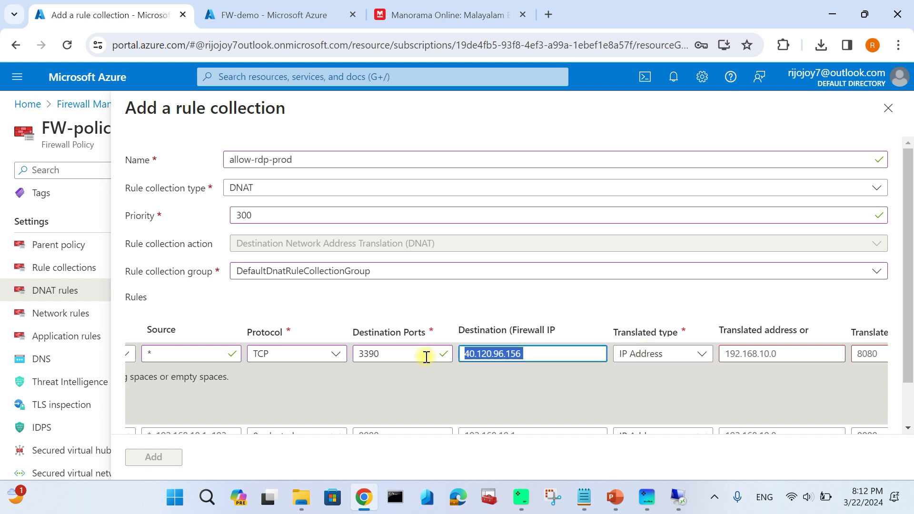
key("BackSpace")
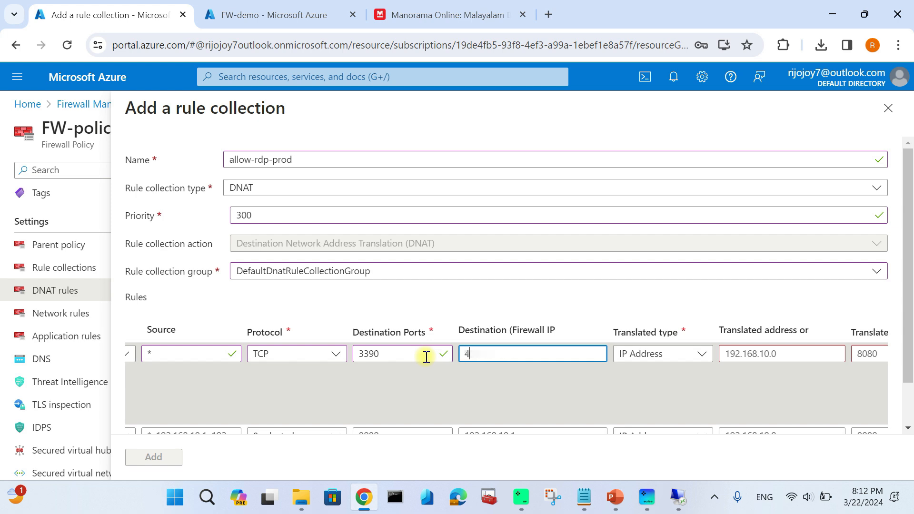
type("40")
left_click(277, 18)
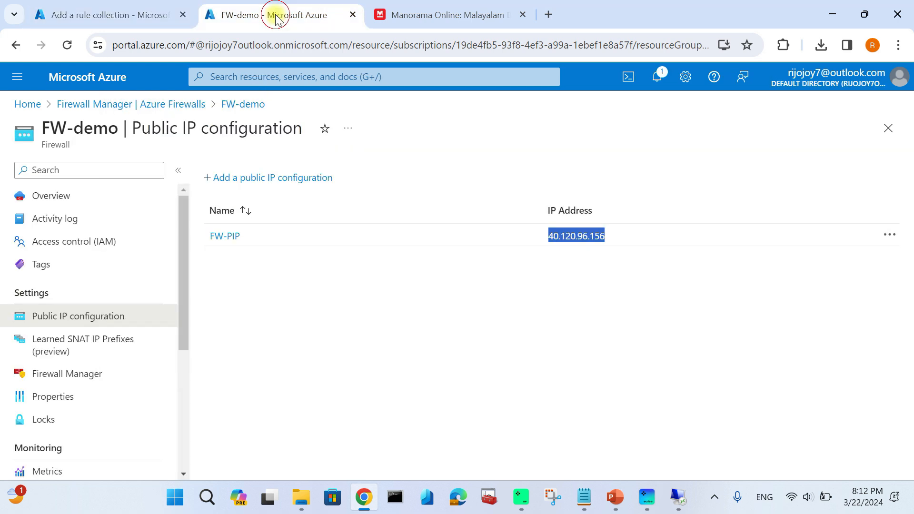
left_click(142, 15)
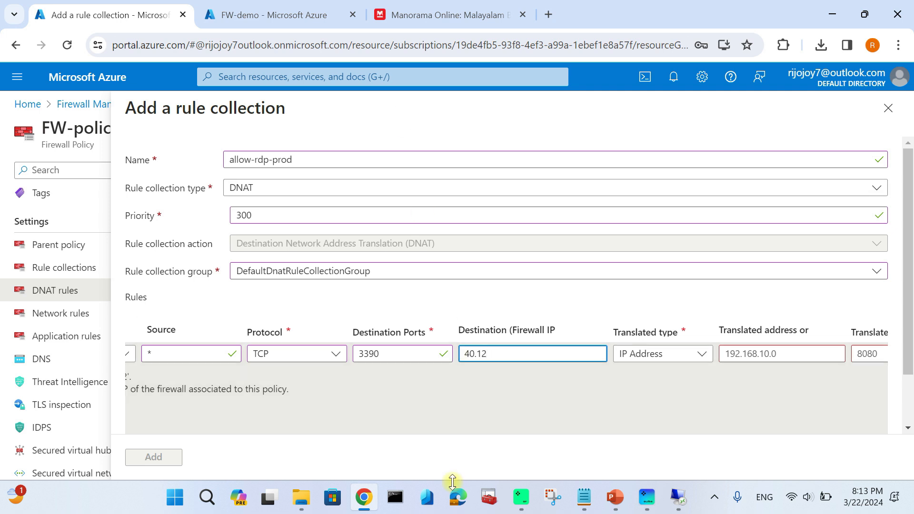
left_click(253, 15)
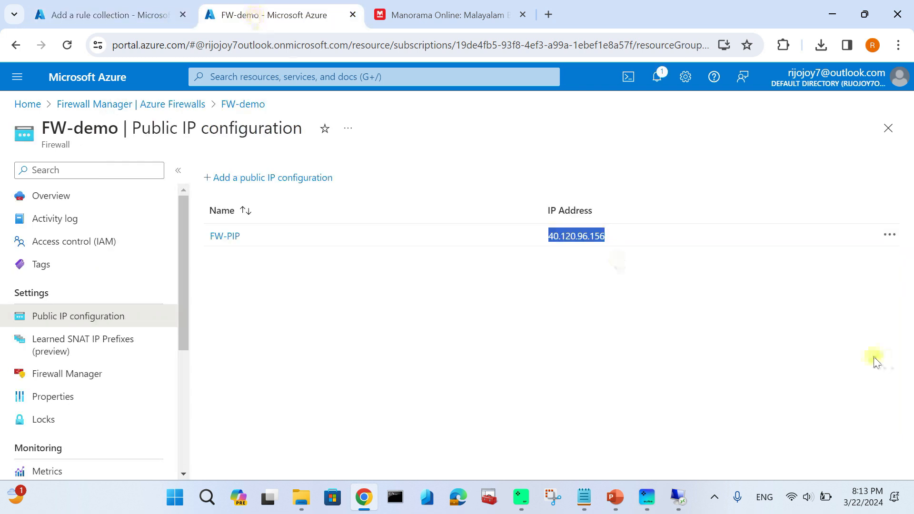
left_click(110, 15)
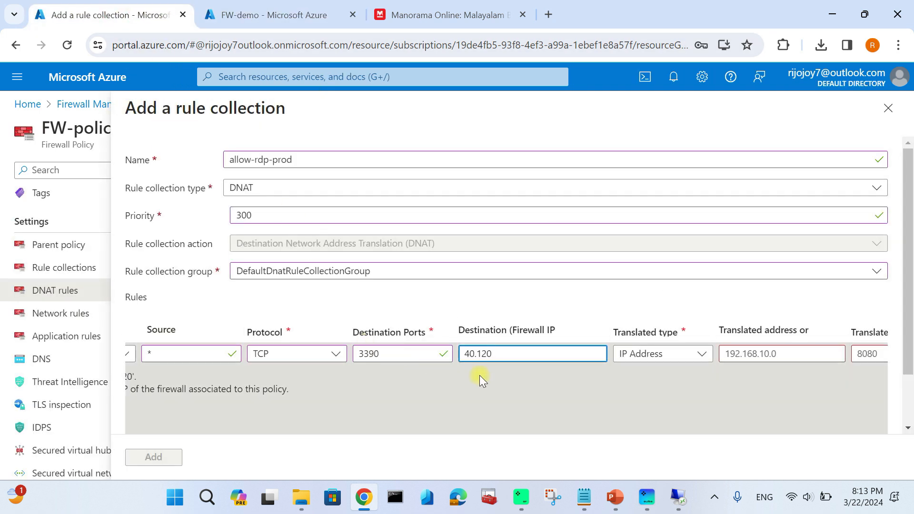
type("96")
left_click(250, 15)
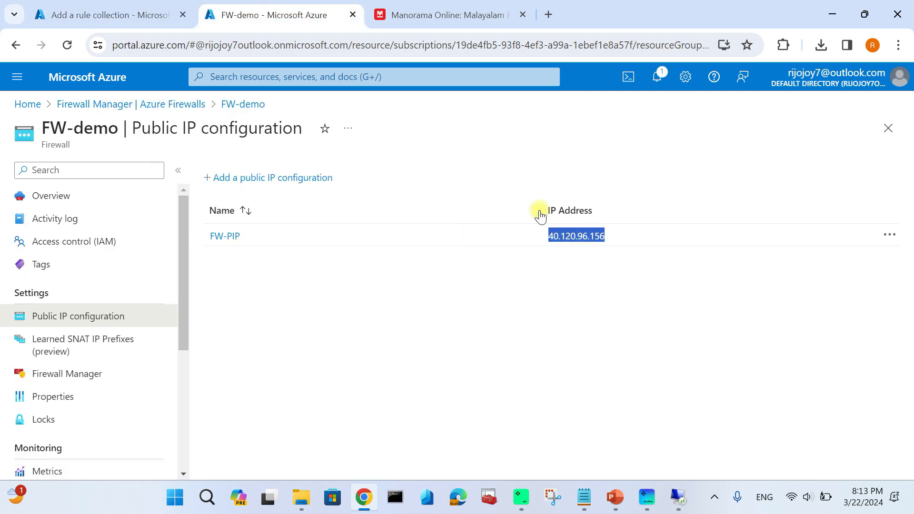
left_click(98, 15)
type(".156")
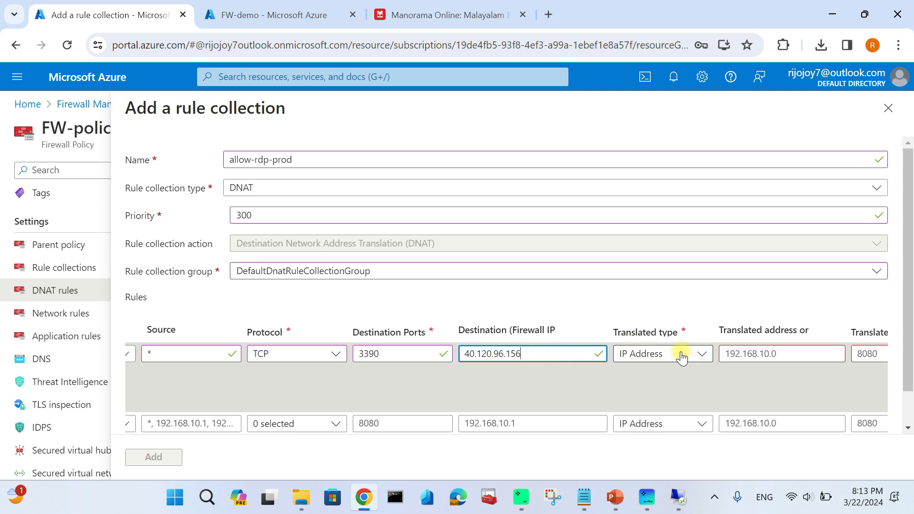
Step: Set the rule's translated type to IP Address and its translated address to 10.2.1.4, copying VM-Prod-01's private IP from its overview
left_click(682, 357)
left_click(648, 373)
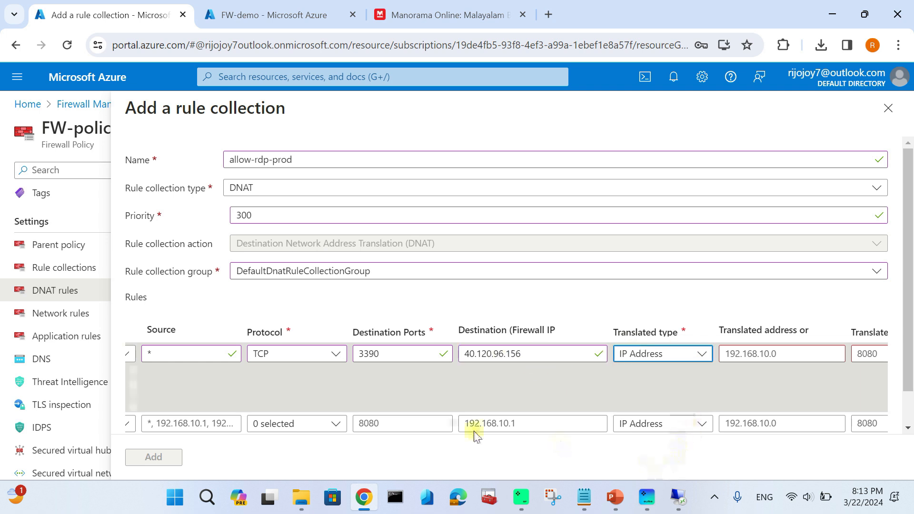
left_click(739, 354)
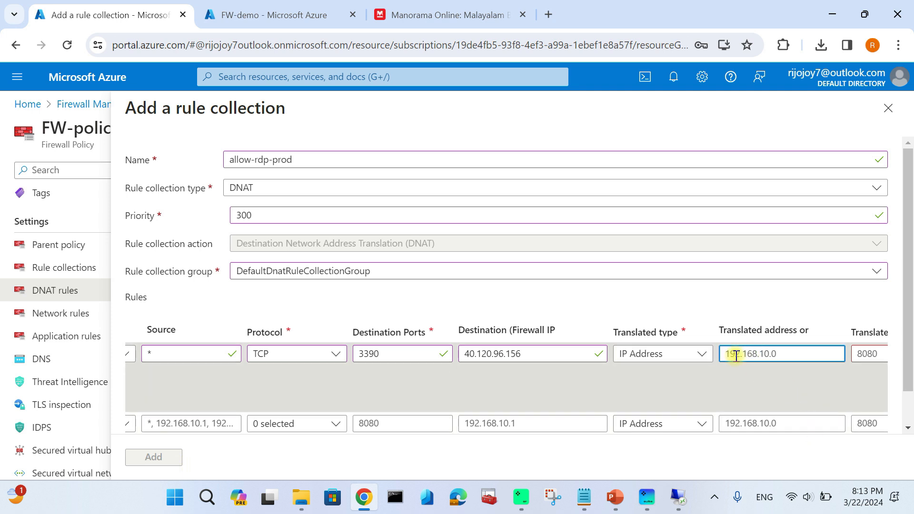
left_click(266, 15)
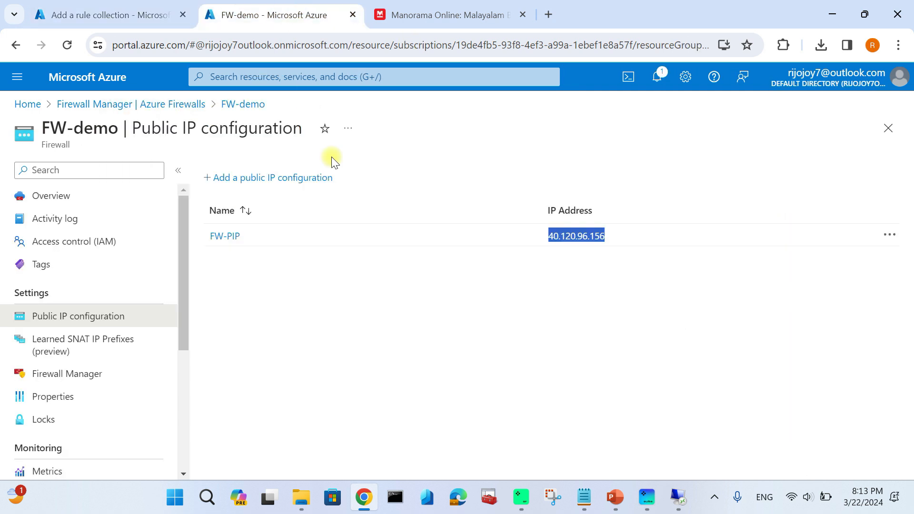
left_click(119, 76)
left_click(265, 158)
left_click(72, 306)
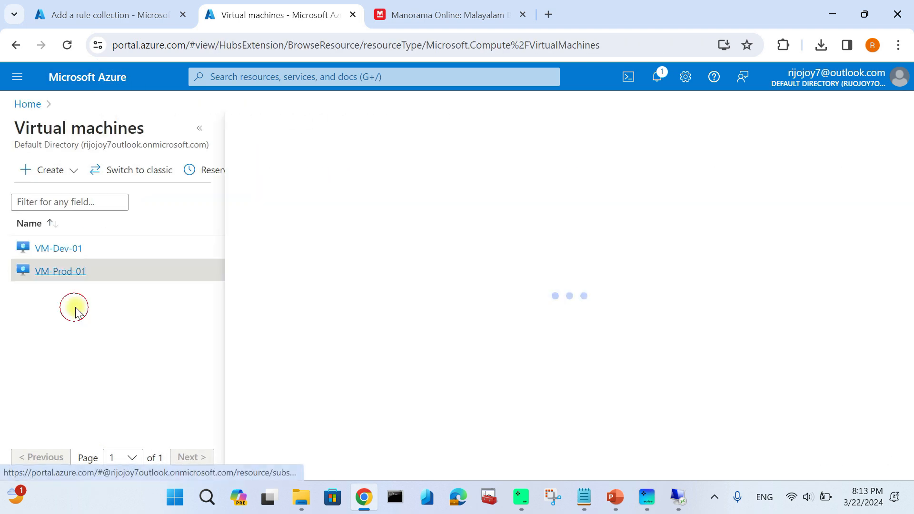
left_click(202, 131)
scroll(666, 329, "down", 6)
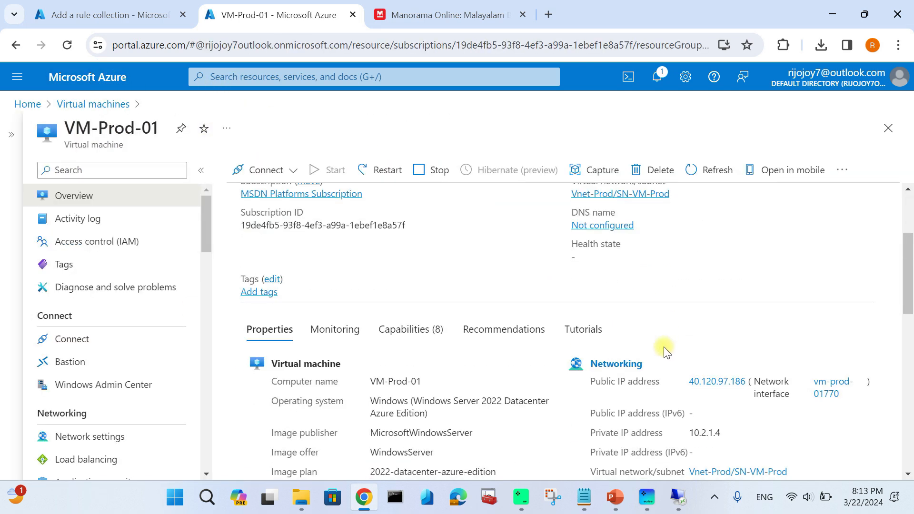
left_click_drag(689, 291, 727, 301)
key("ctrl+c")
key("ctrl+shift+Tab")
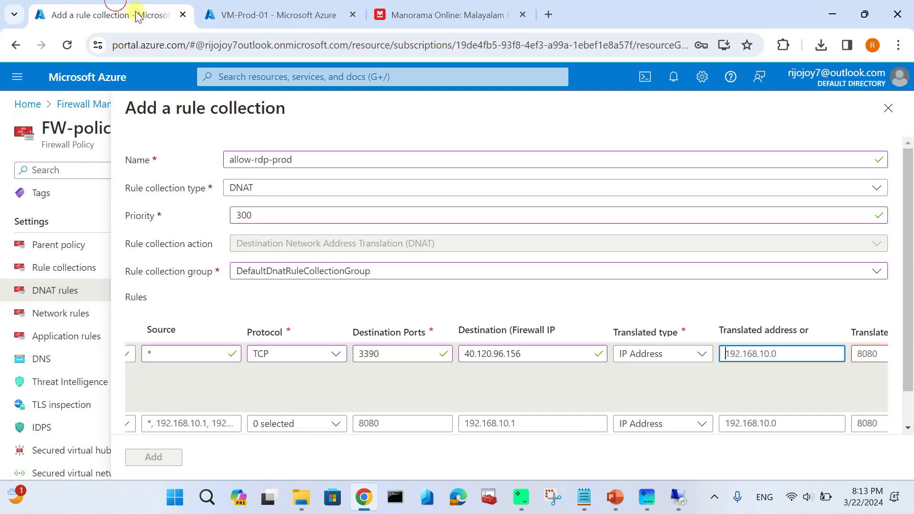
key("ctrl+v")
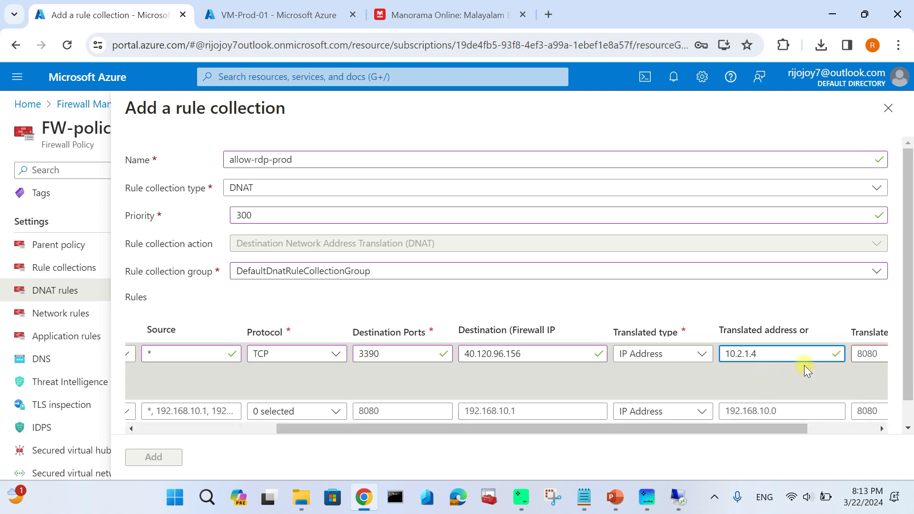
Step: Set the rule's translated port to 3389, review the rule, and add the rule collection to the policy
left_click_drag(749, 424, 903, 435)
left_click(797, 354)
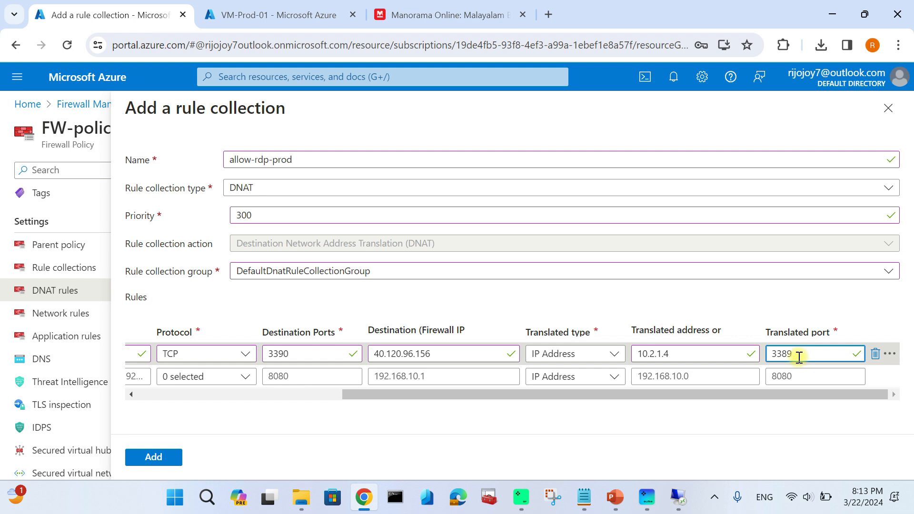
left_click_drag(431, 394, 183, 406)
left_click(155, 458)
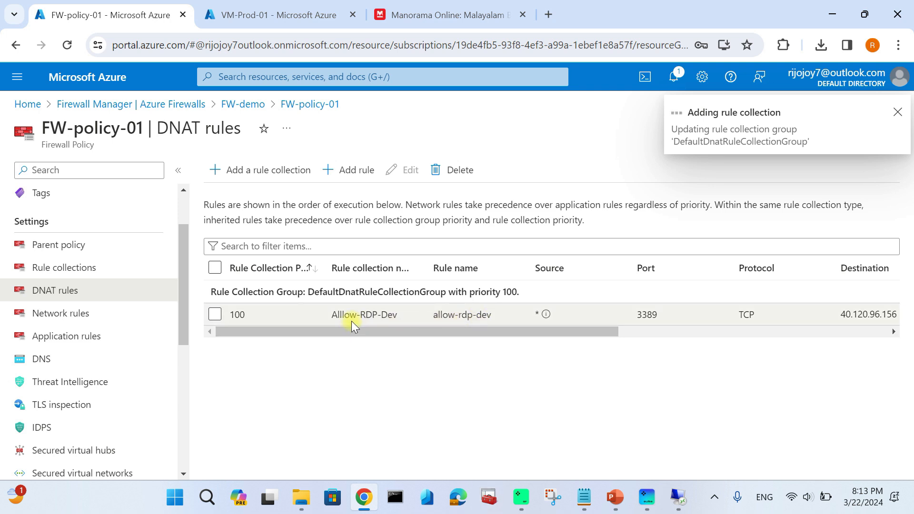
Step: Check the portal notifications for the status of the DNAT rule collection update
left_click(278, 15)
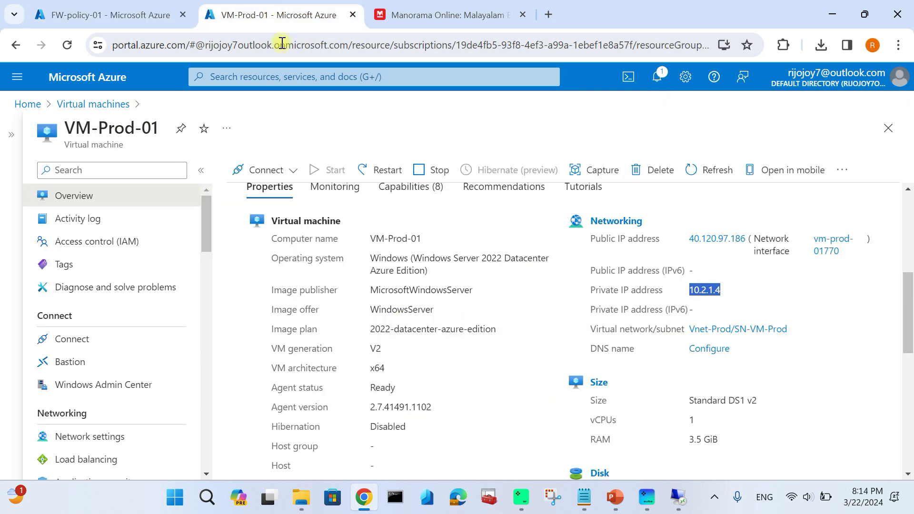
left_click(81, 14)
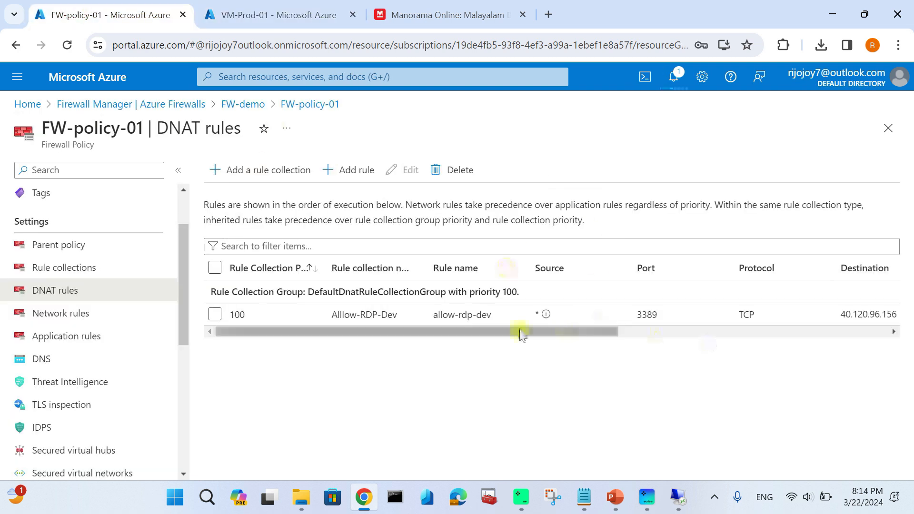
left_click(671, 74)
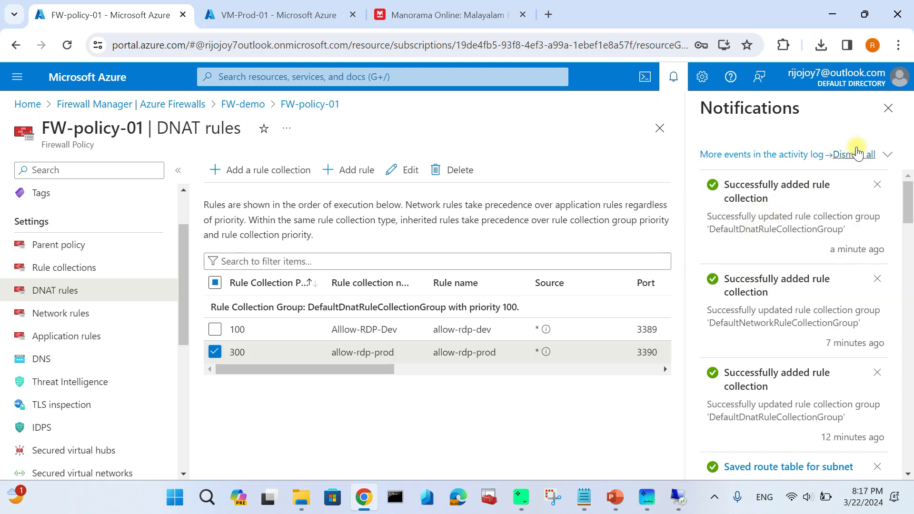
left_click(888, 108)
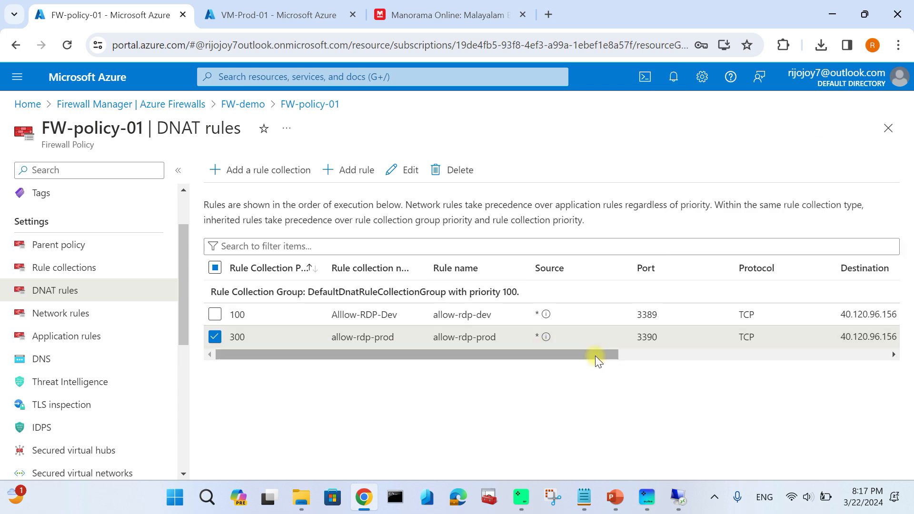
Step: Review the allow-rdp-prod rule's destination and translated address, and glance at the Remote Desktop session already open
left_click_drag(595, 355, 518, 359)
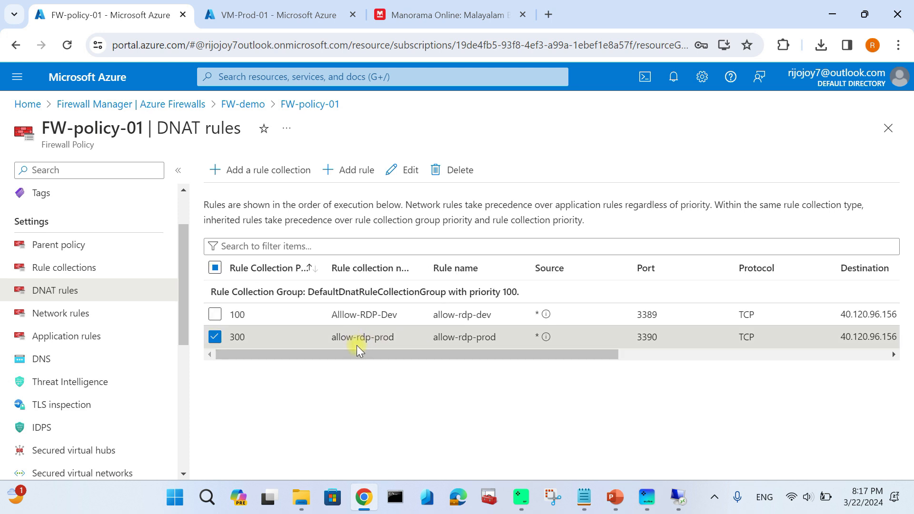
left_click_drag(387, 356, 581, 367)
double_click(518, 338)
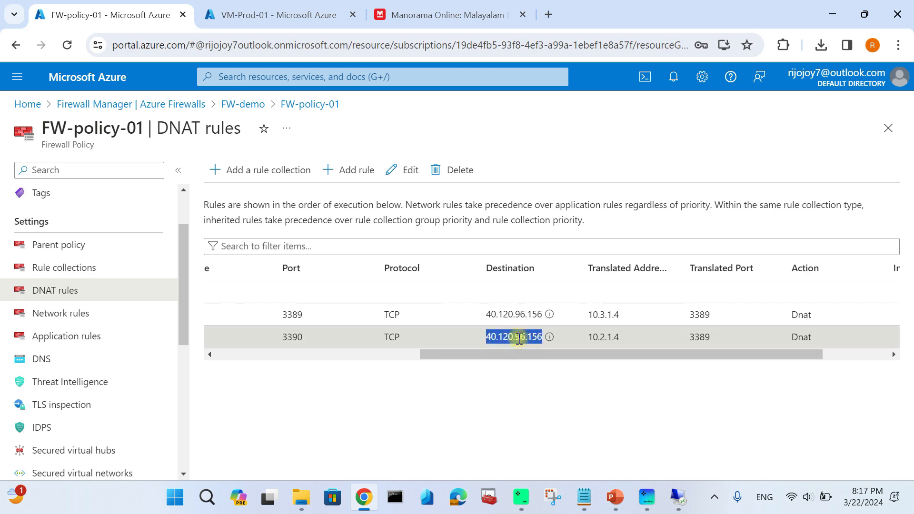
left_click(630, 430)
left_click(678, 498)
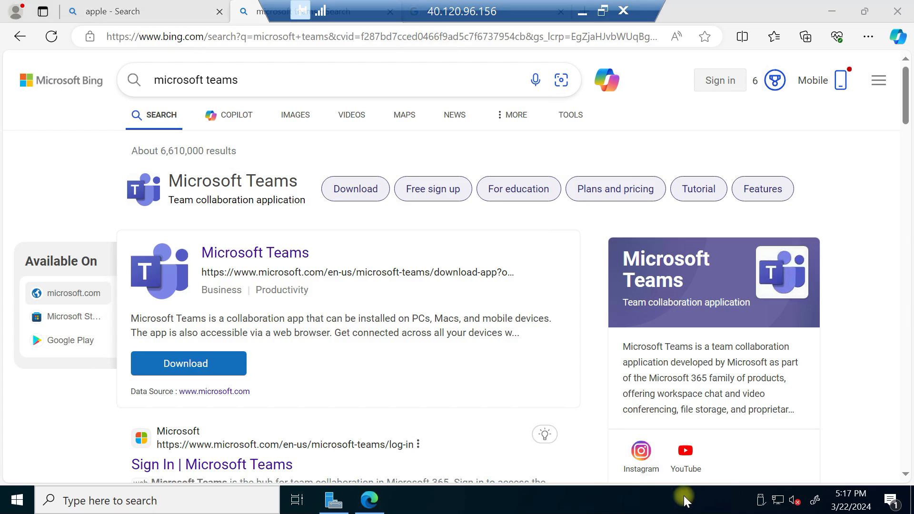
left_click(582, 10)
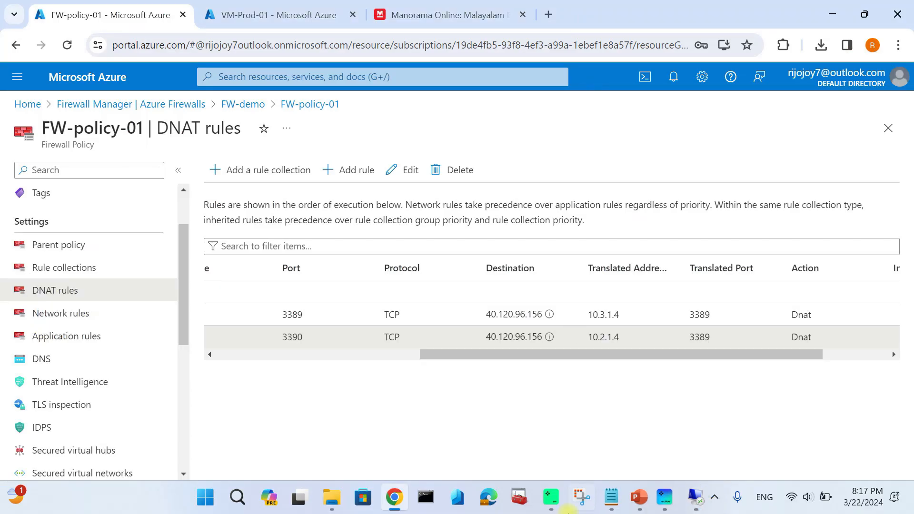
Step: Copy the allow-rdp-prod rule's destination IP and enter it as the computer in a new Remote Desktop Connection
double_click(509, 339)
key("ctrl+c")
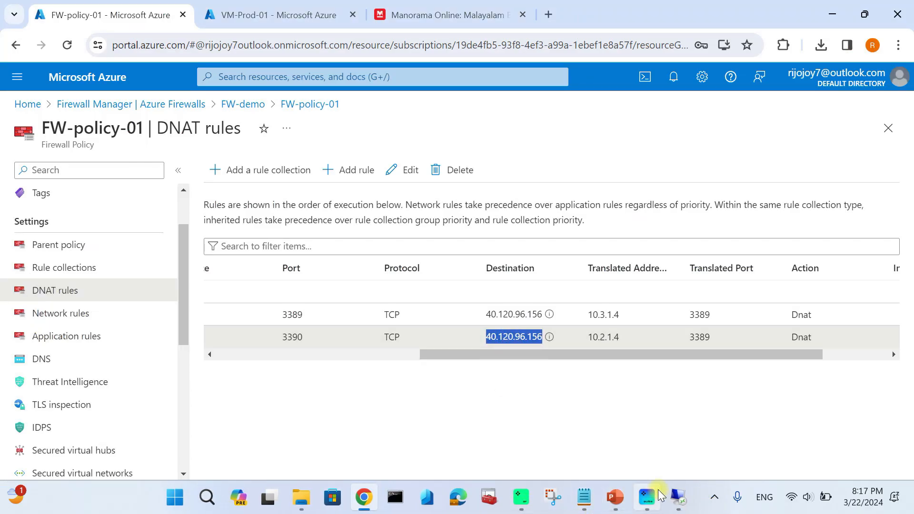
left_click(207, 498)
left_click(261, 137)
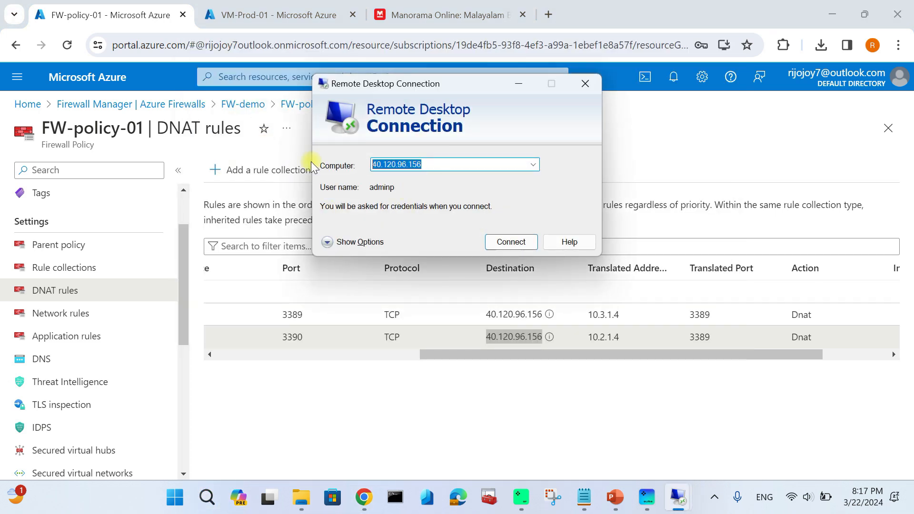
key("BackSpace")
key("ctrl+v")
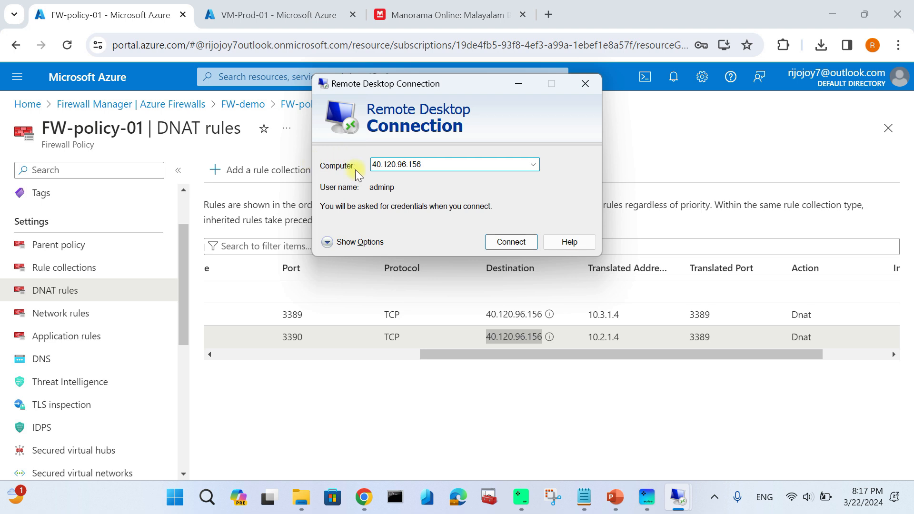
Step: Expand the connection options, set the computer to 40.120.96.156:3390, and start connecting
left_click(370, 243)
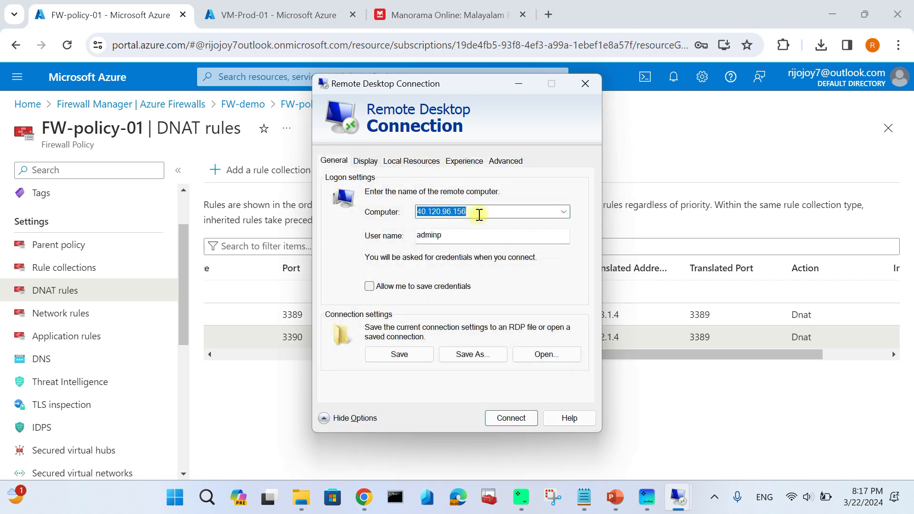
left_click(482, 211)
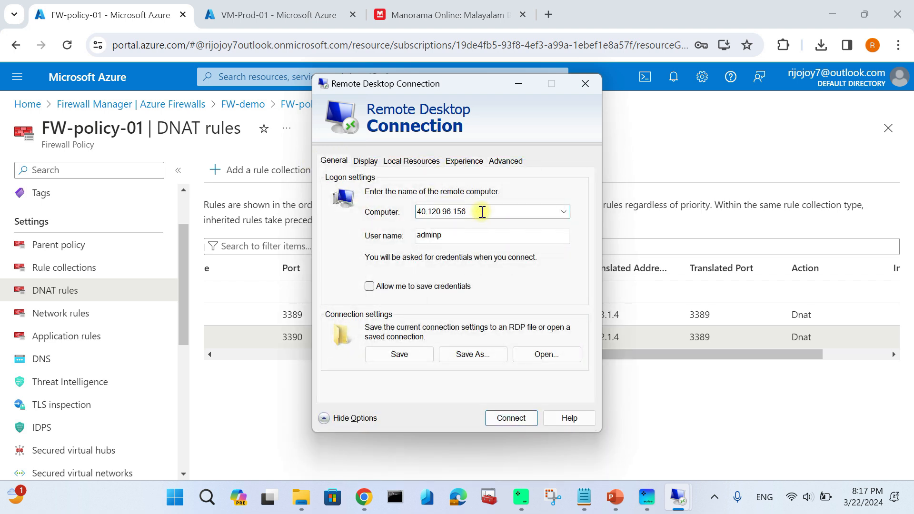
type(":")
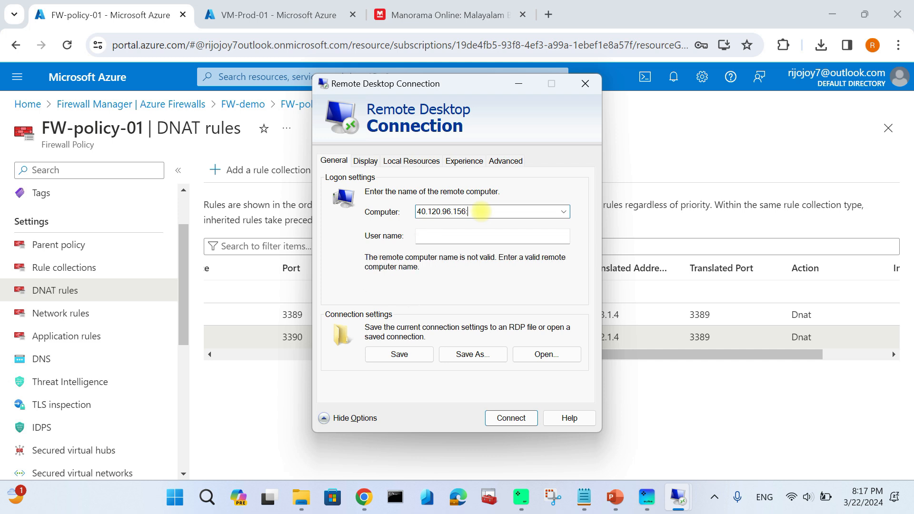
type("3390")
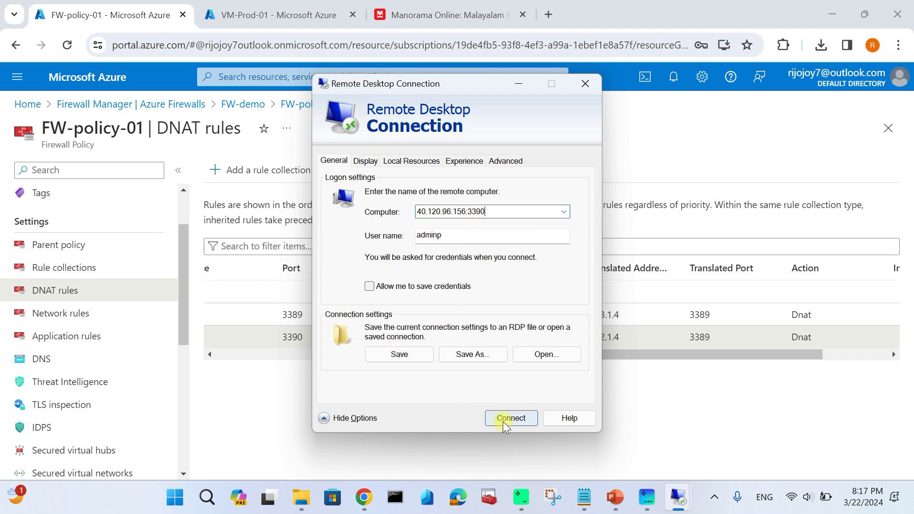
left_click(486, 419)
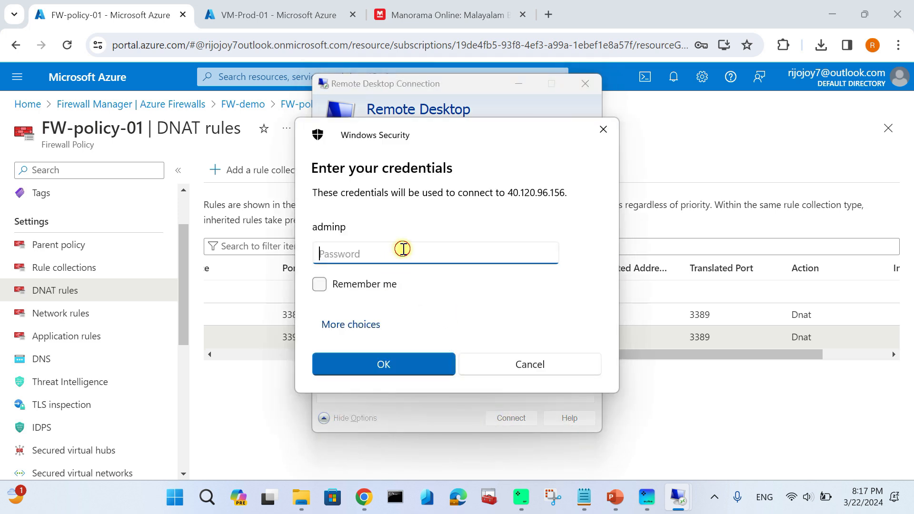
Step: Enter the account password for the remote computer and confirm the connection to open the session
type("••")
key("BackSpace")
key("BackSpace")
type("••••••••••••••")
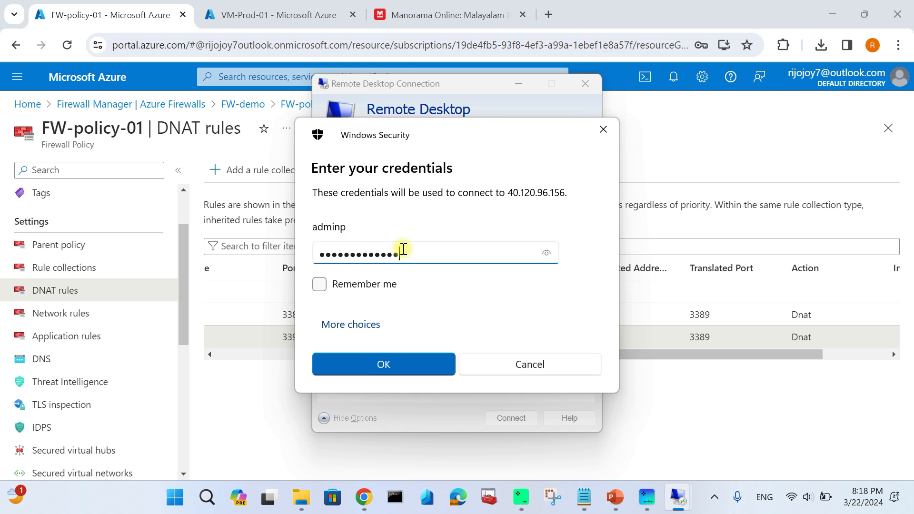
left_click(414, 366)
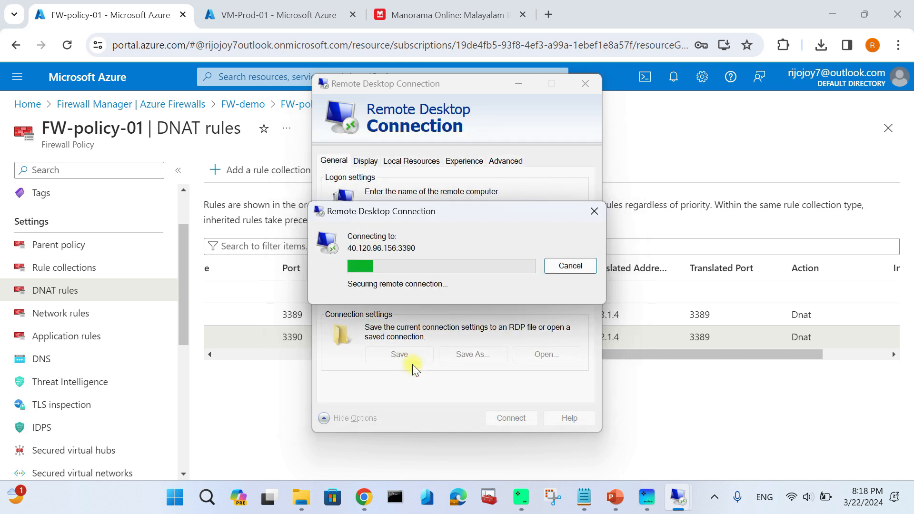
left_click(494, 380)
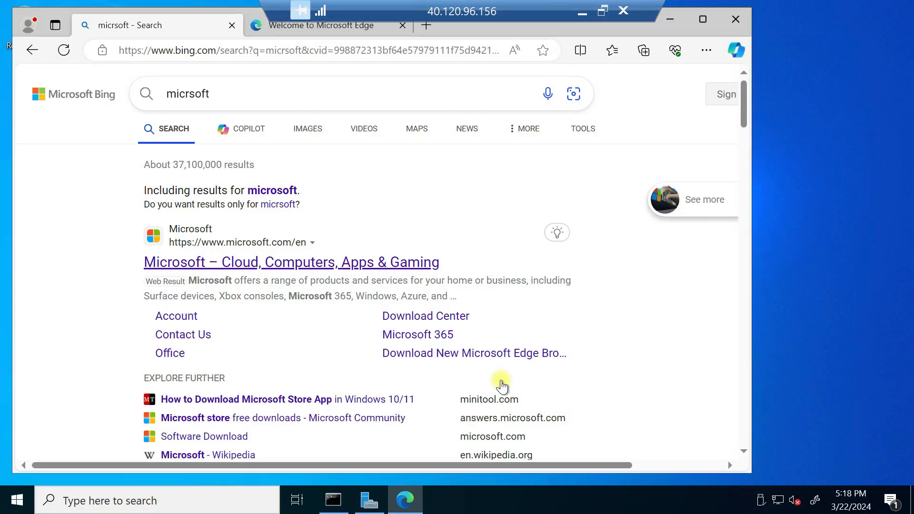
Step: Reload the Bing search page in the port 3390 session's browser to test internet access
left_click(670, 20)
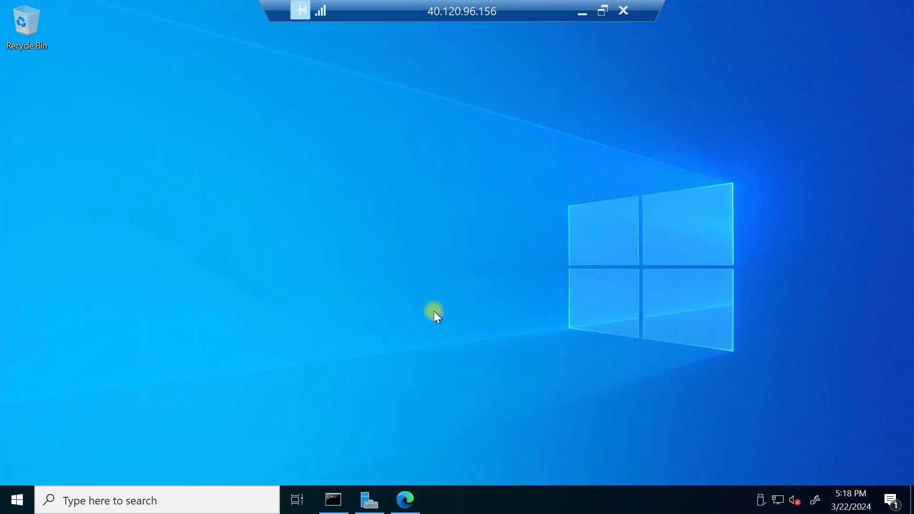
left_click(406, 500)
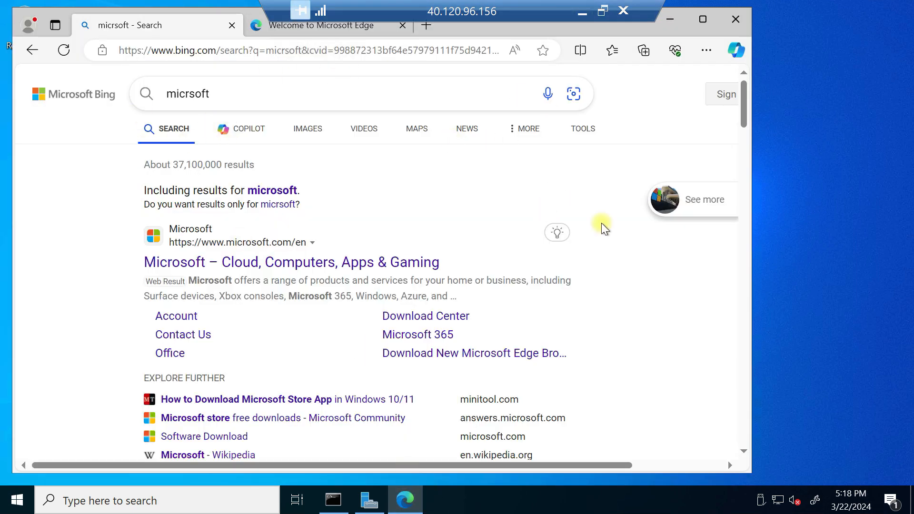
left_click(64, 51)
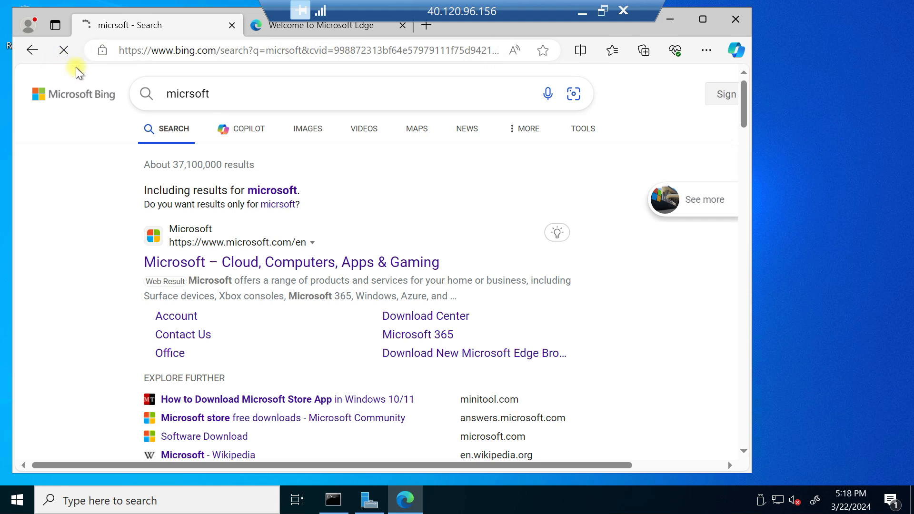
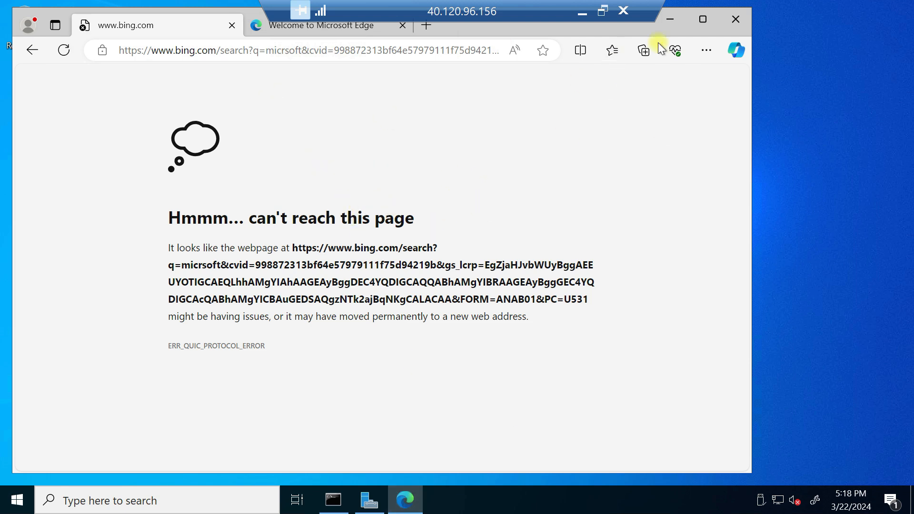
Step: Check the browser in the other Remote Desktop session, connected to 40.120.96.156 without a custom port
left_click(582, 12)
left_click(675, 500)
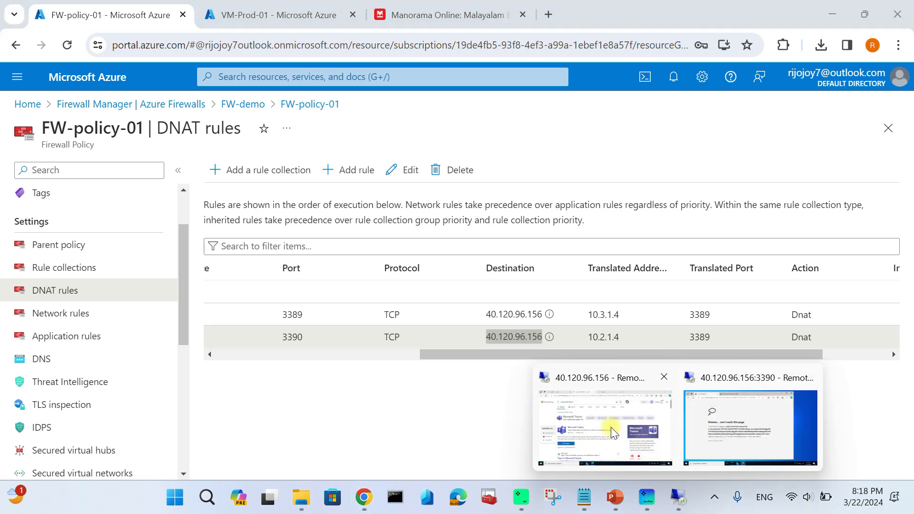
left_click(595, 402)
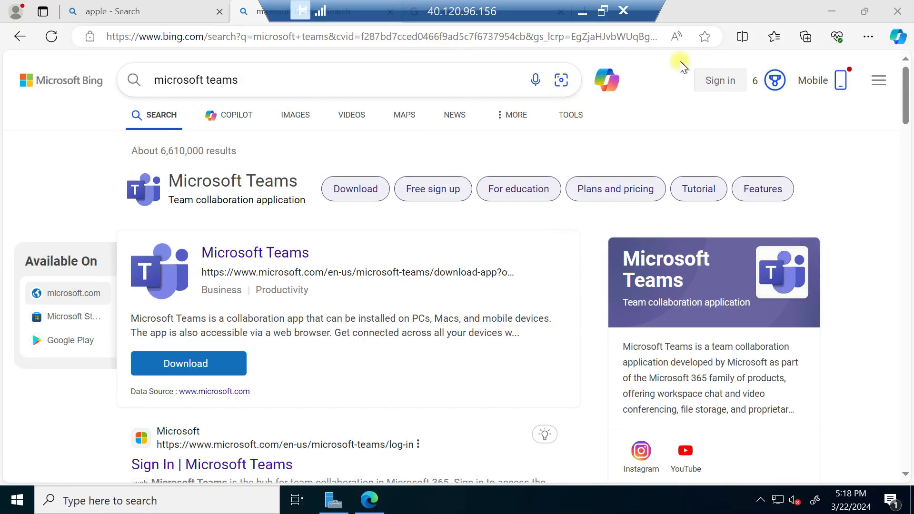
left_click(582, 13)
Step: Return to the port 3390 session and search the web for "fhhhf" to test browsing again
mouse_move(677, 502)
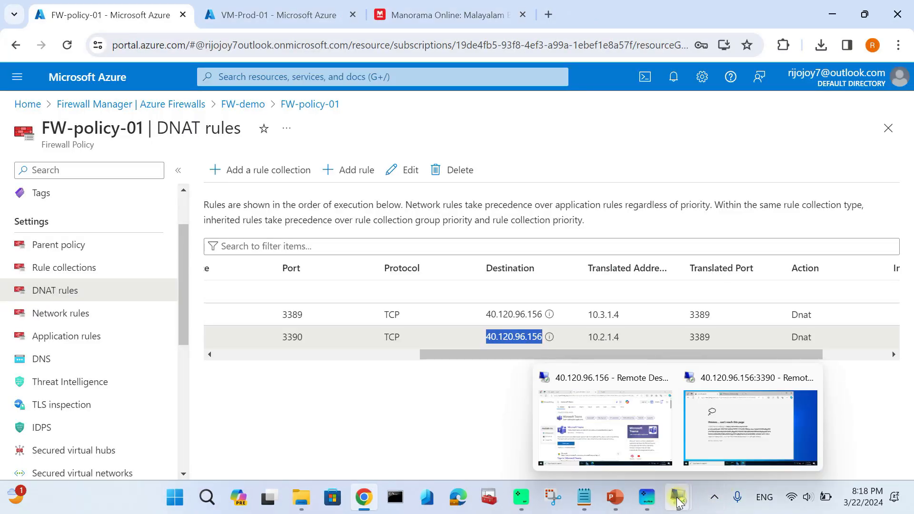
left_click(727, 419)
left_click(241, 52)
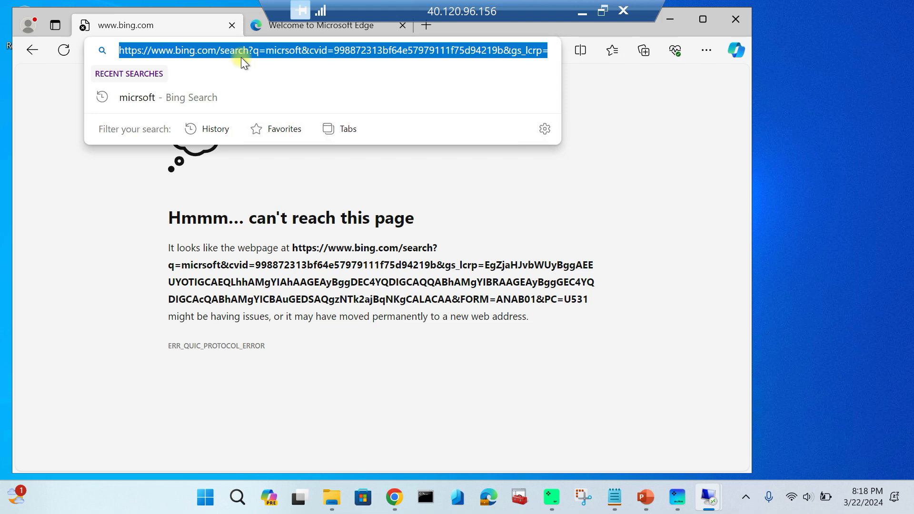
type("fhhhf")
key("Return")
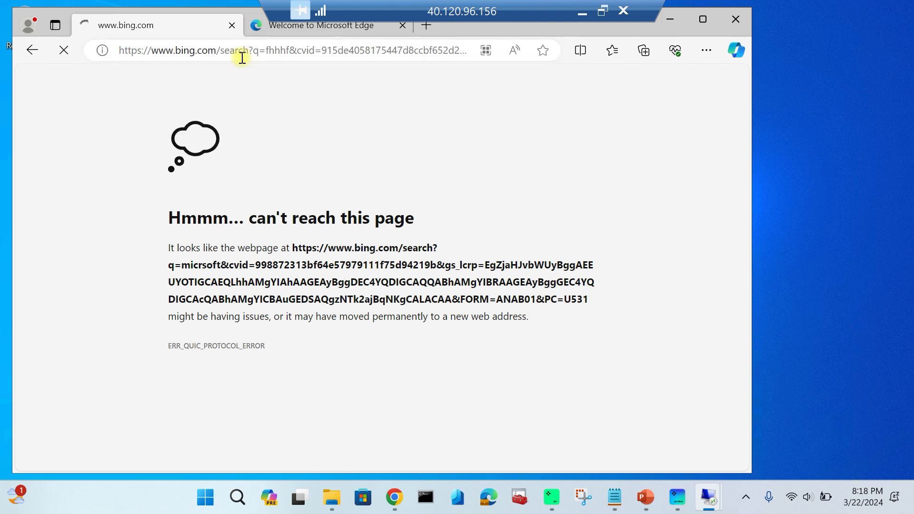